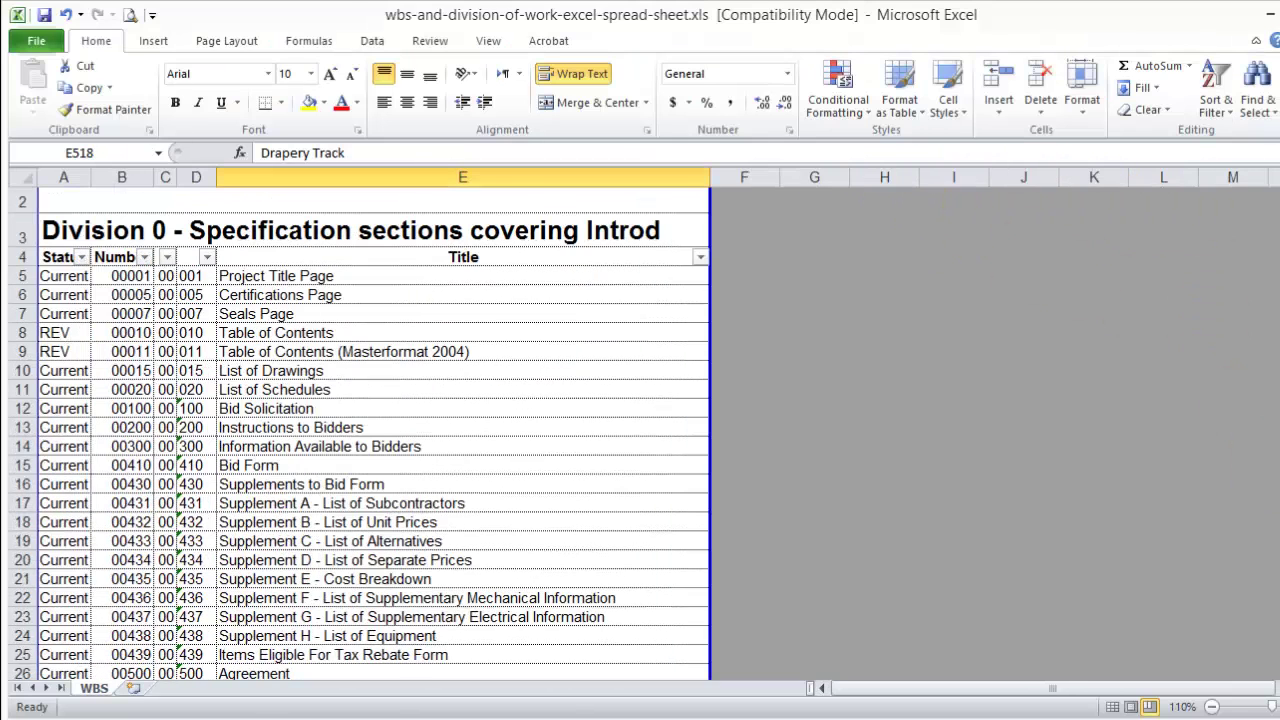
Review the WBS sheet's section titles under Division 0, Division 1 - General Requirements and Division 2 - Site Construction
scroll(844, 407, "up", 4)
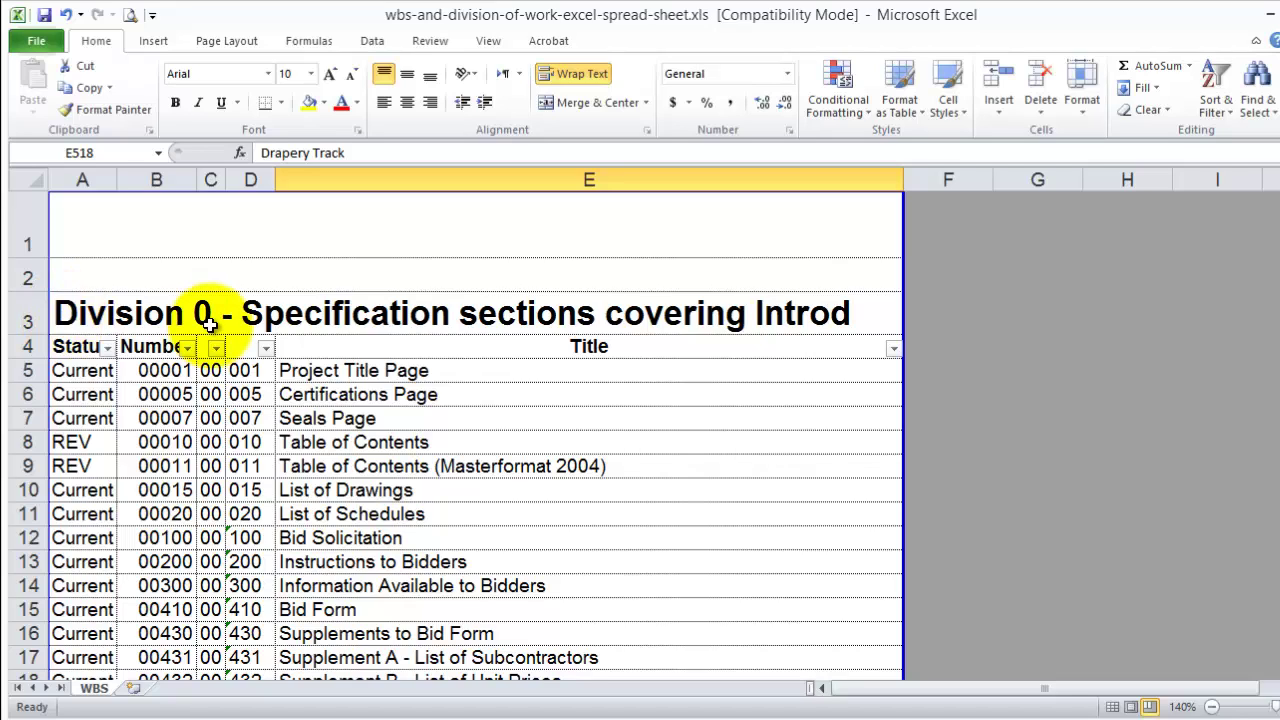
left_click(150, 322)
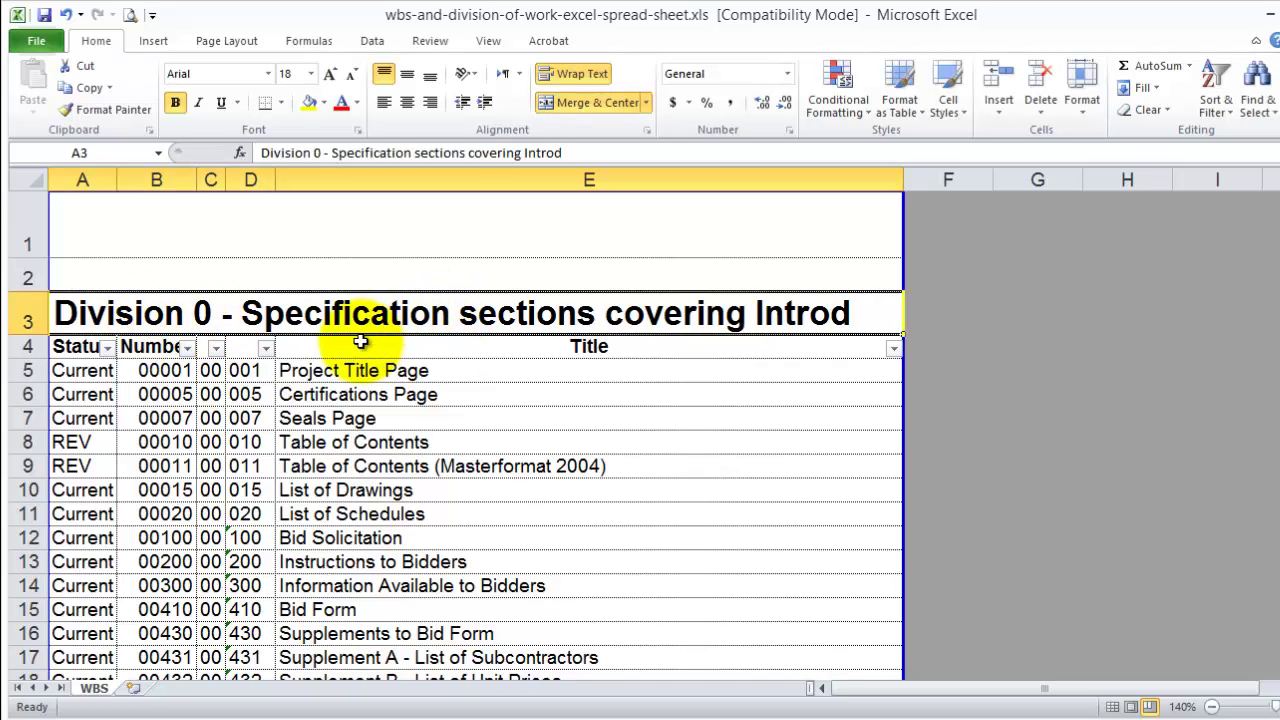
scroll(340, 386, "down", 2)
scroll(373, 385, "up", 2)
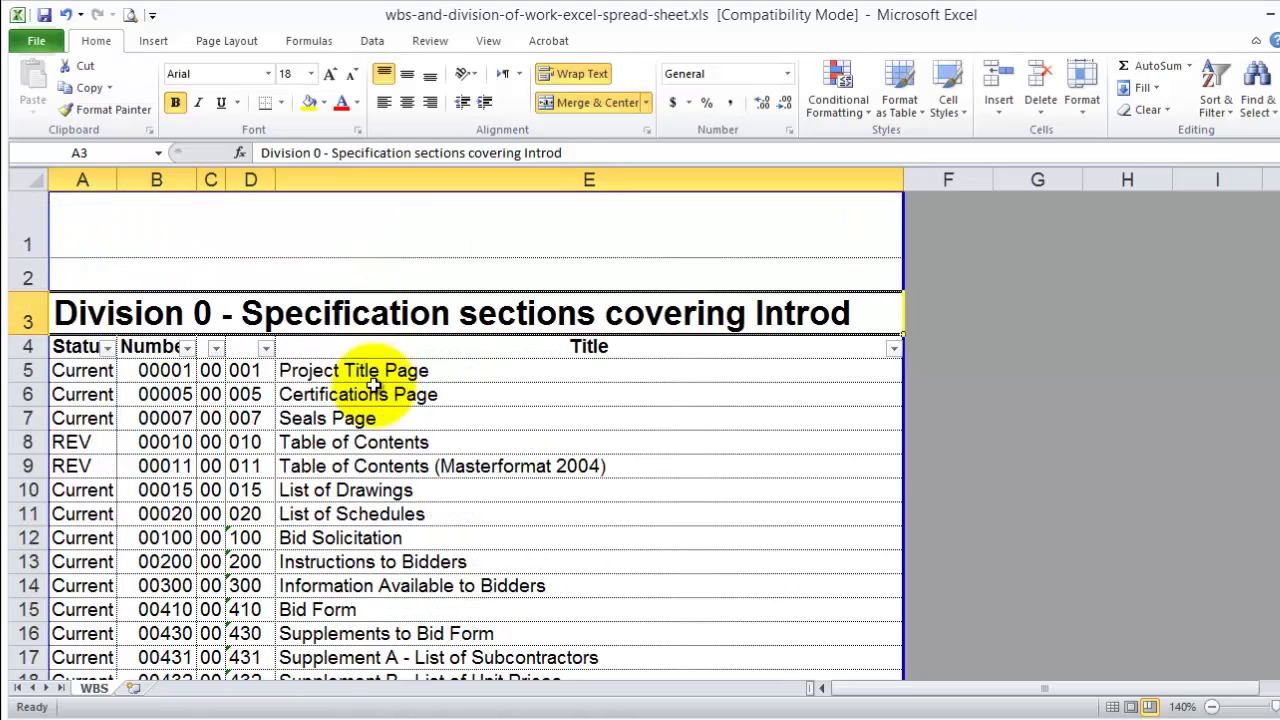
left_click_drag(325, 370, 320, 700)
scroll(475, 477, "down", 3)
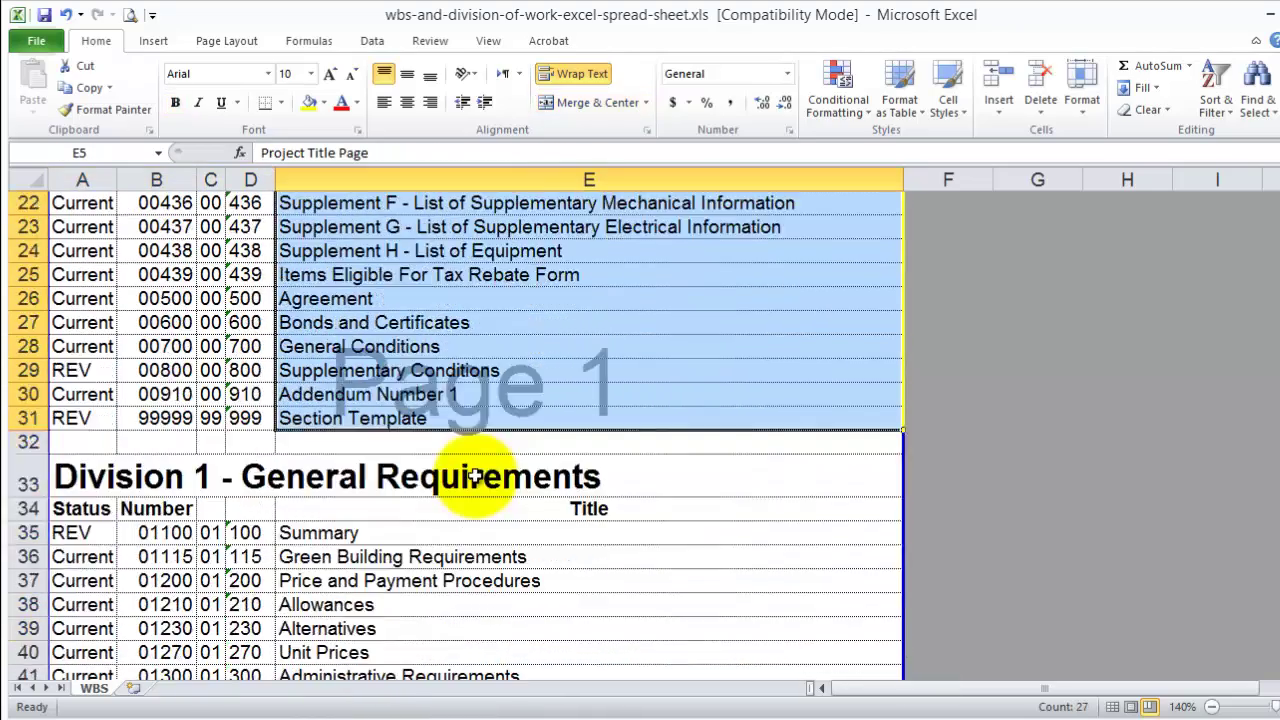
scroll(475, 477, "down", 10)
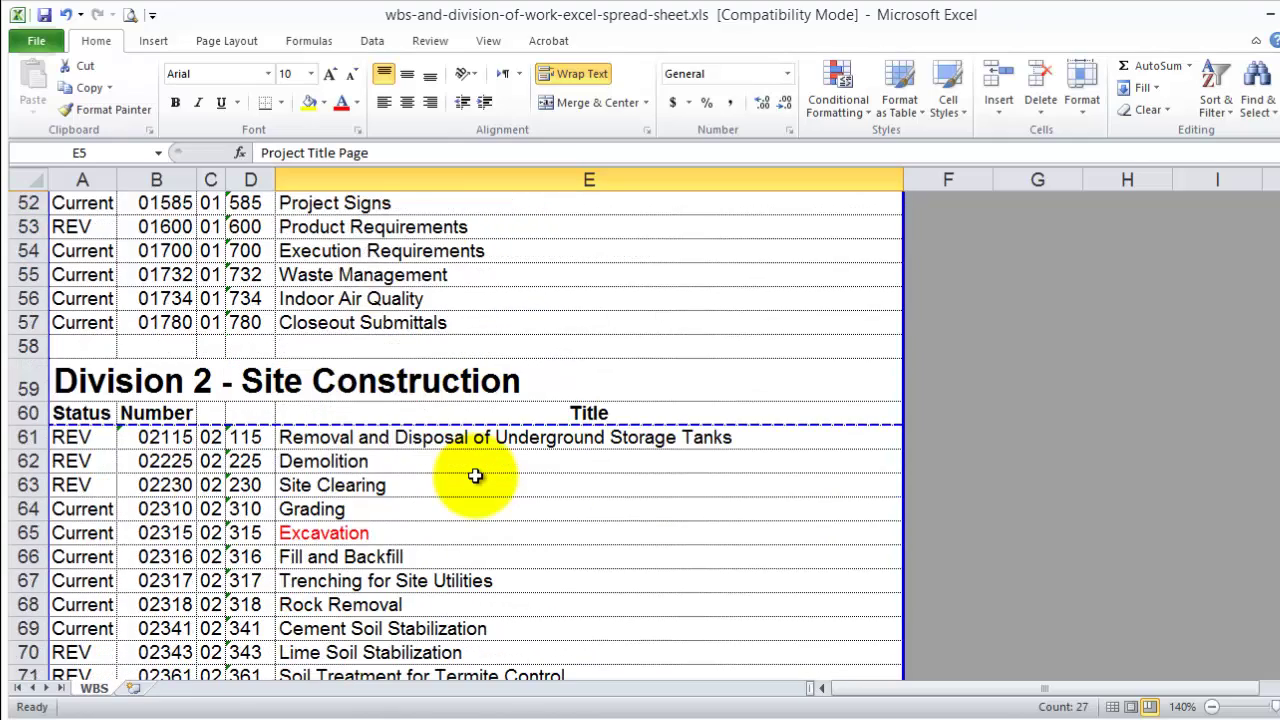
scroll(475, 477, "down", 3)
scroll(475, 477, "up", 3)
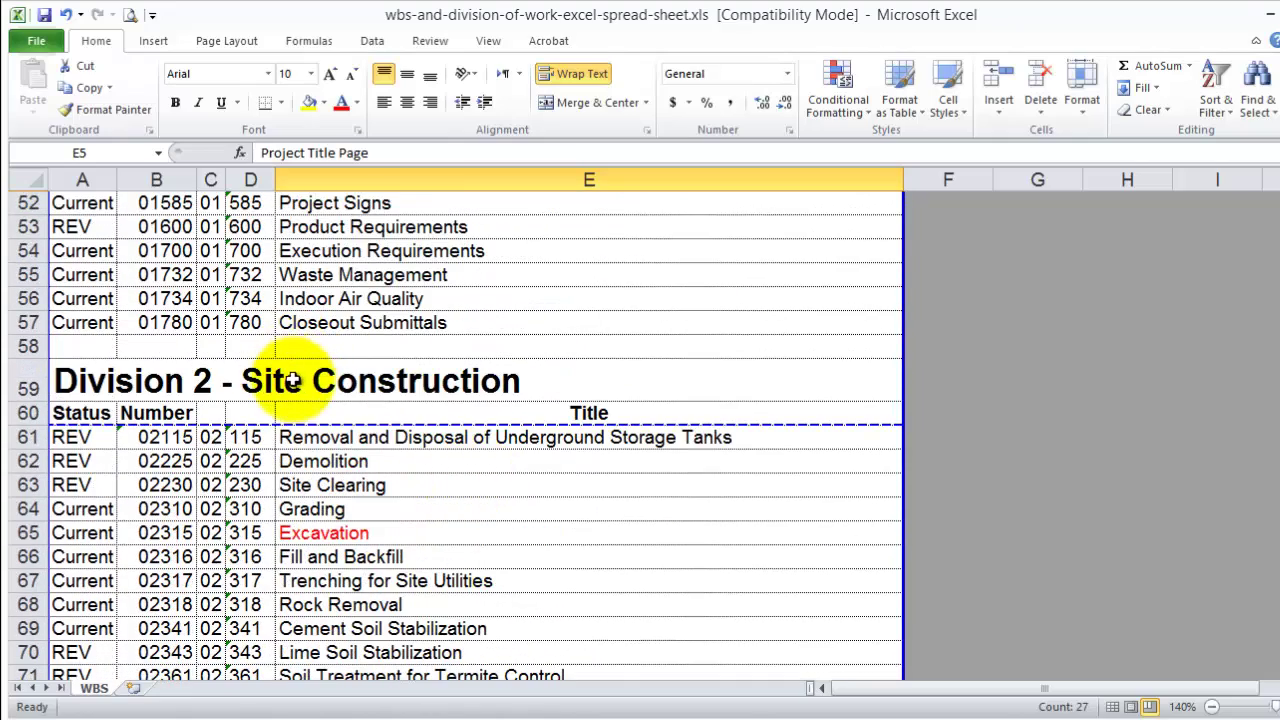
left_click(291, 380)
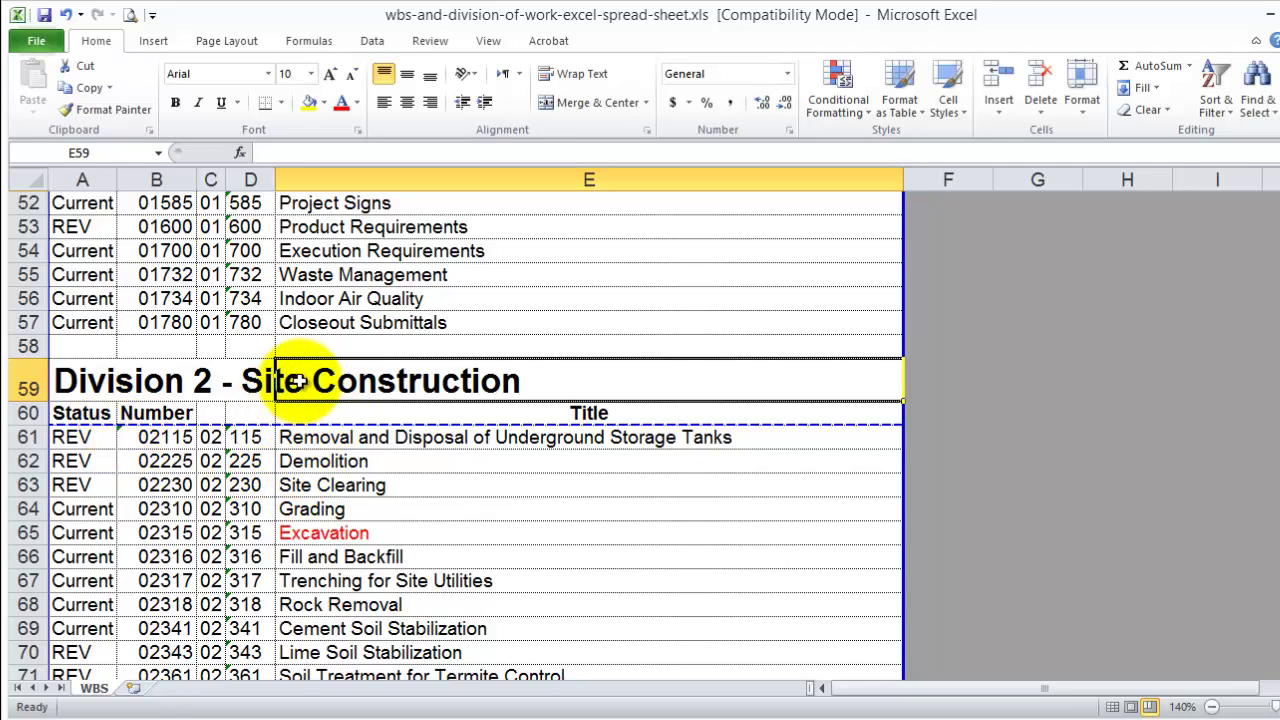
left_click_drag(316, 437, 329, 634)
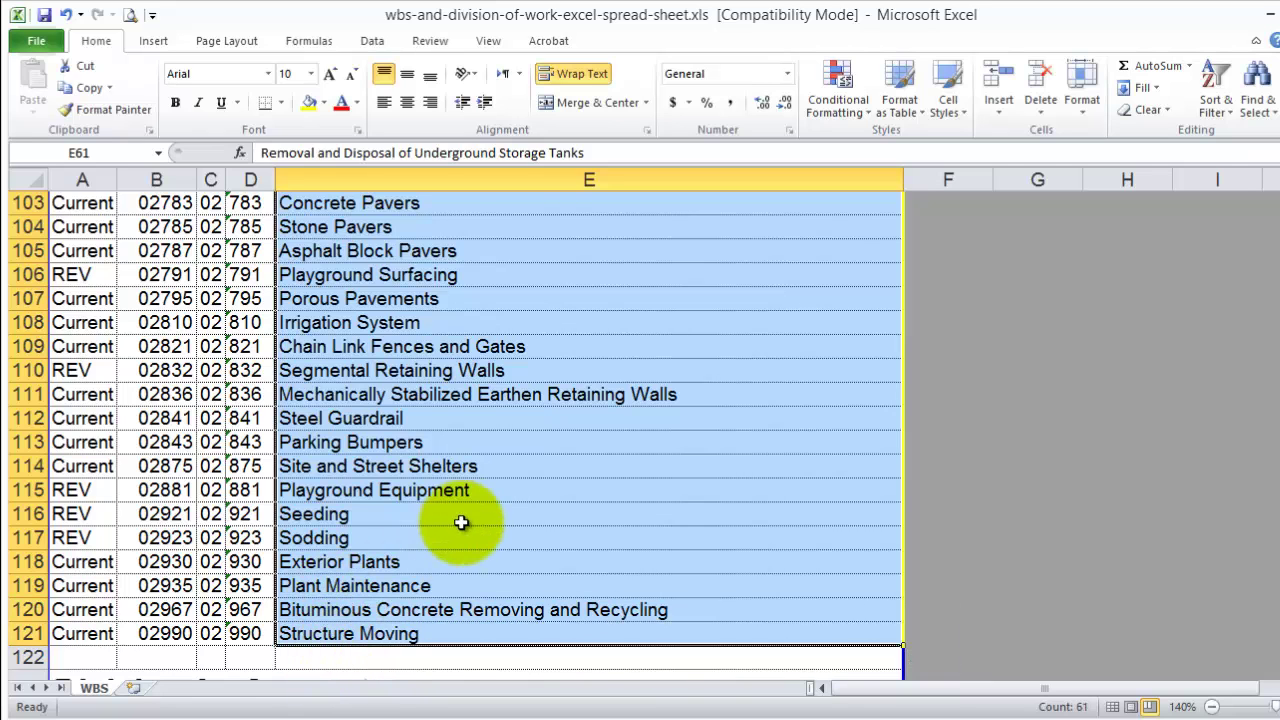
Examine the Division 3 - Concrete section titles and how the number columns code its first entries
scroll(467, 517, "down", 6)
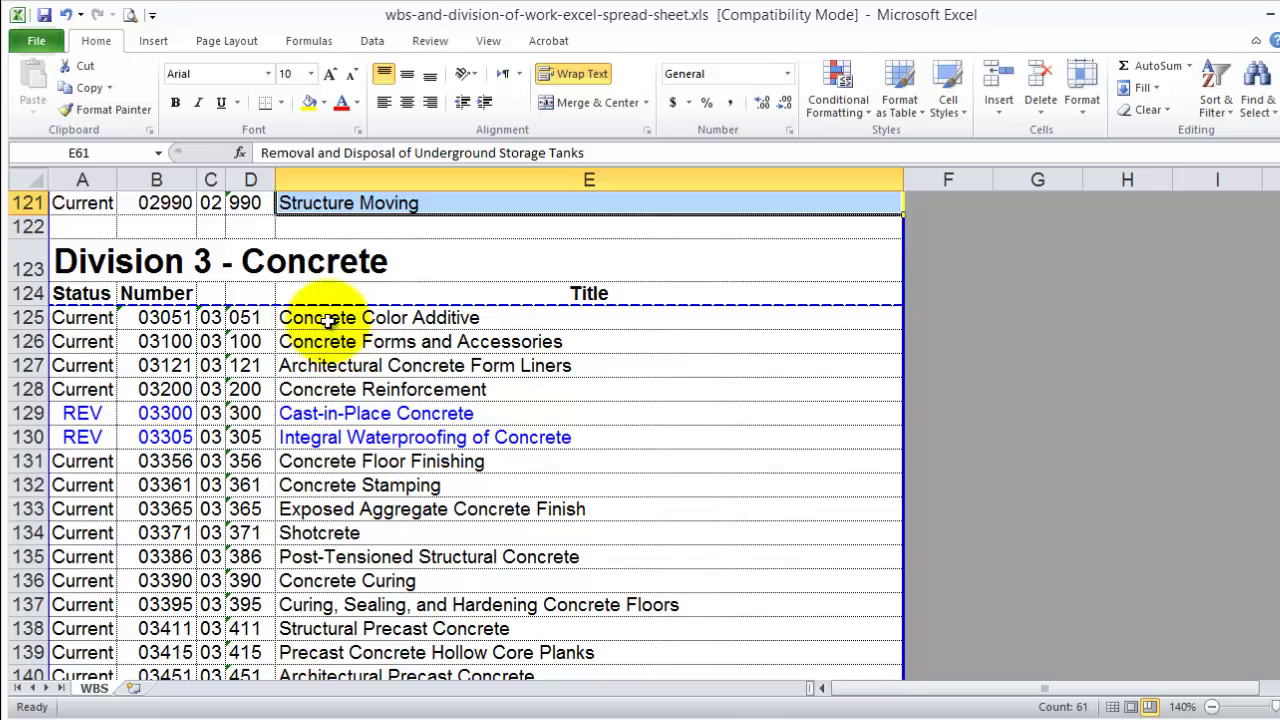
left_click_drag(328, 320, 352, 632)
scroll(350, 608, "up", 4)
scroll(350, 608, "up", 2)
left_click(165, 510)
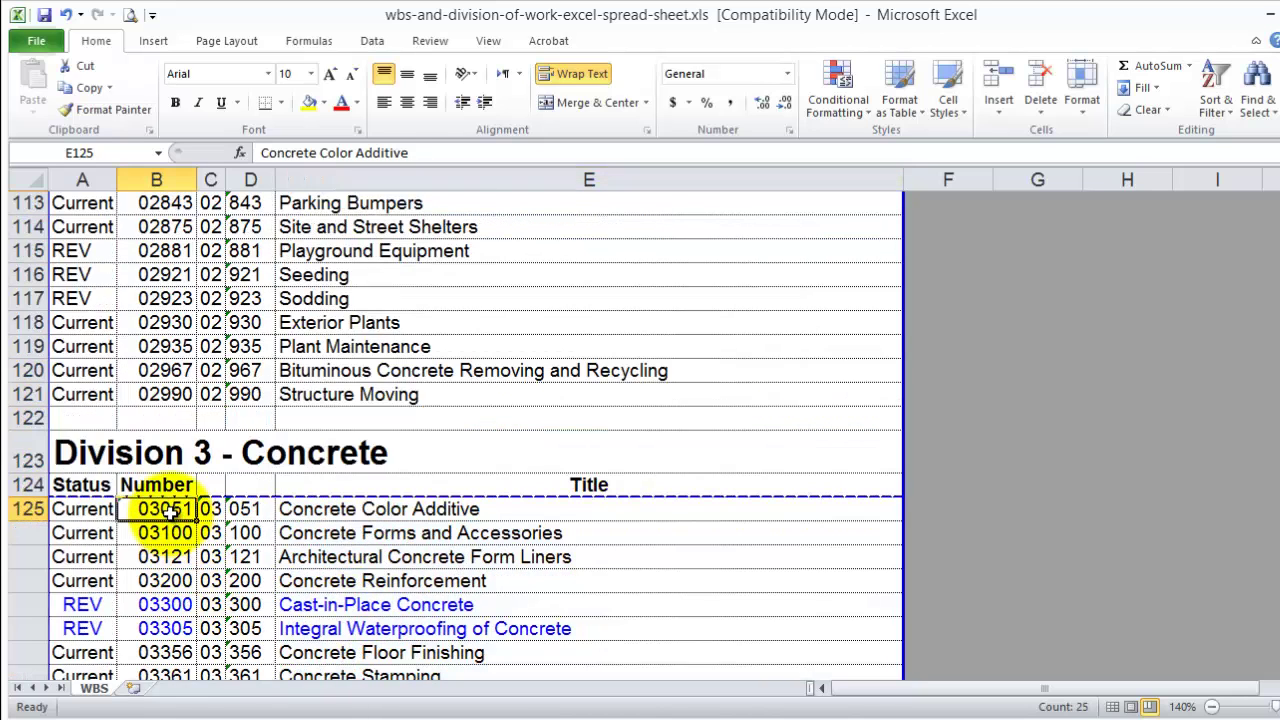
left_click(210, 510)
left_click(245, 510)
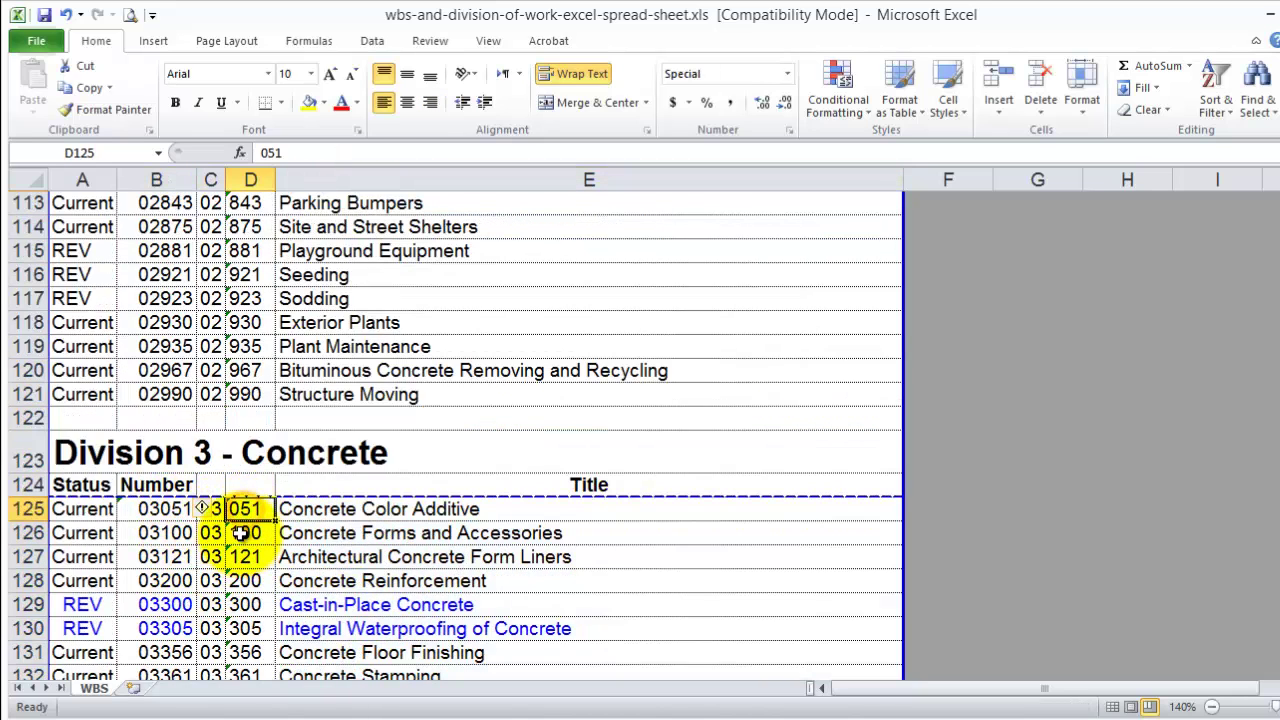
left_click(245, 532)
left_click(160, 532)
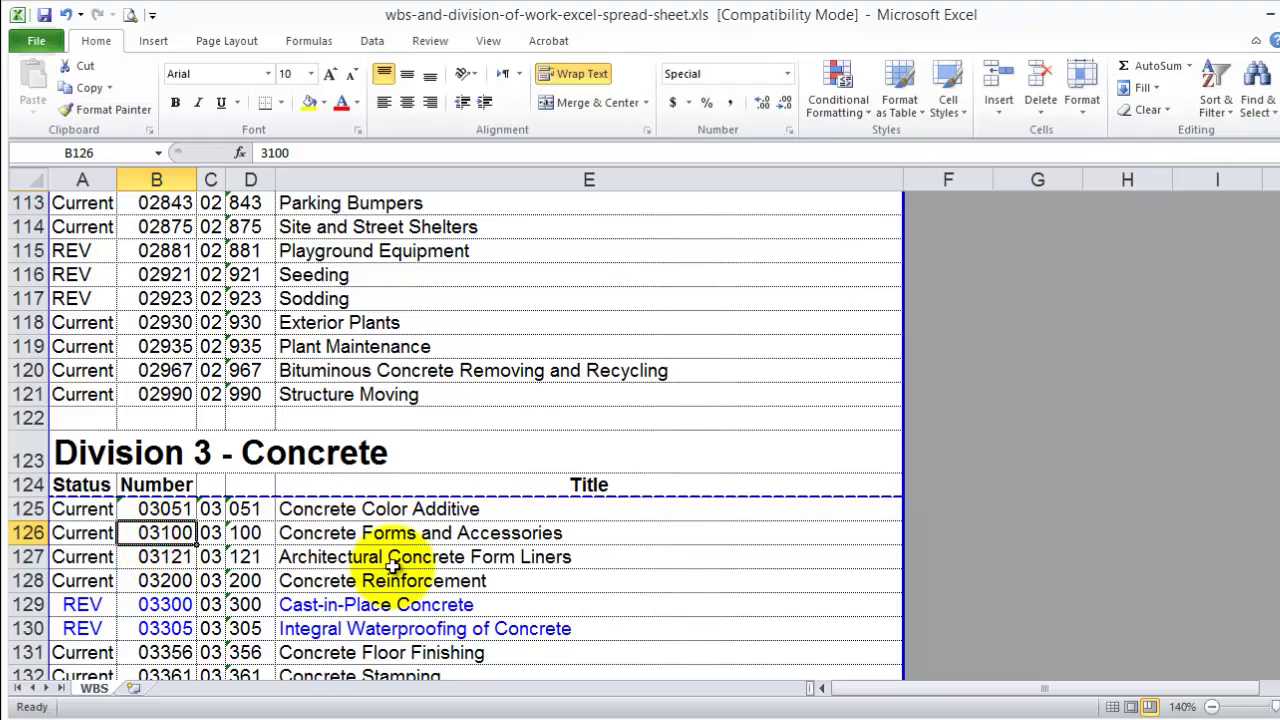
Read through the Division 4 - Masonry section titles from Mortar and Masonry Grout onward, continuing into Division 5 - Metals
scroll(392, 566, "down", 12)
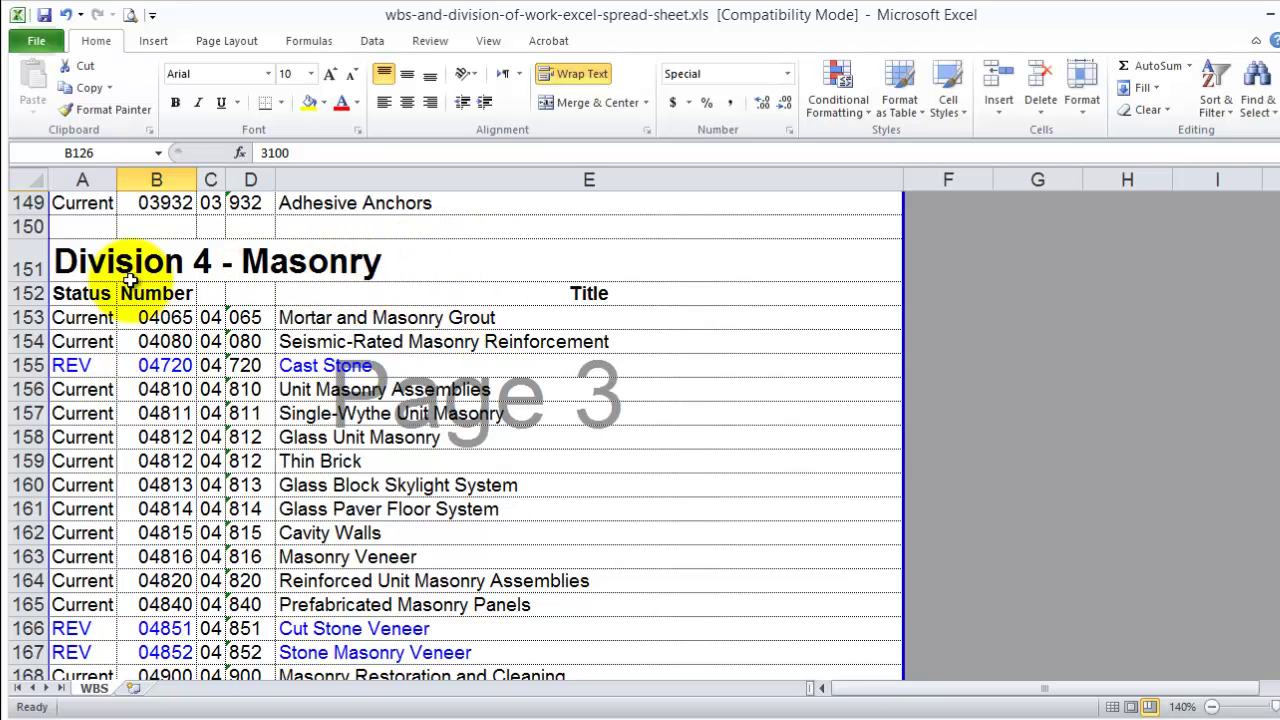
left_click(318, 268)
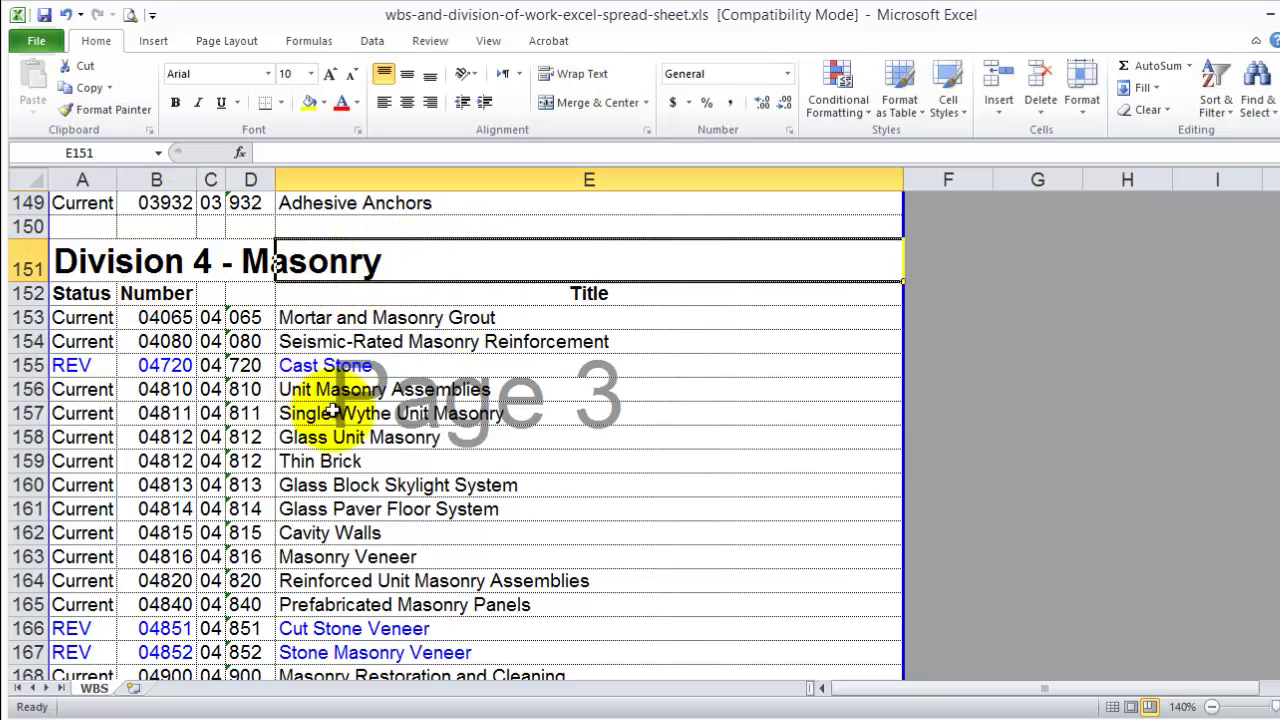
left_click(648, 398)
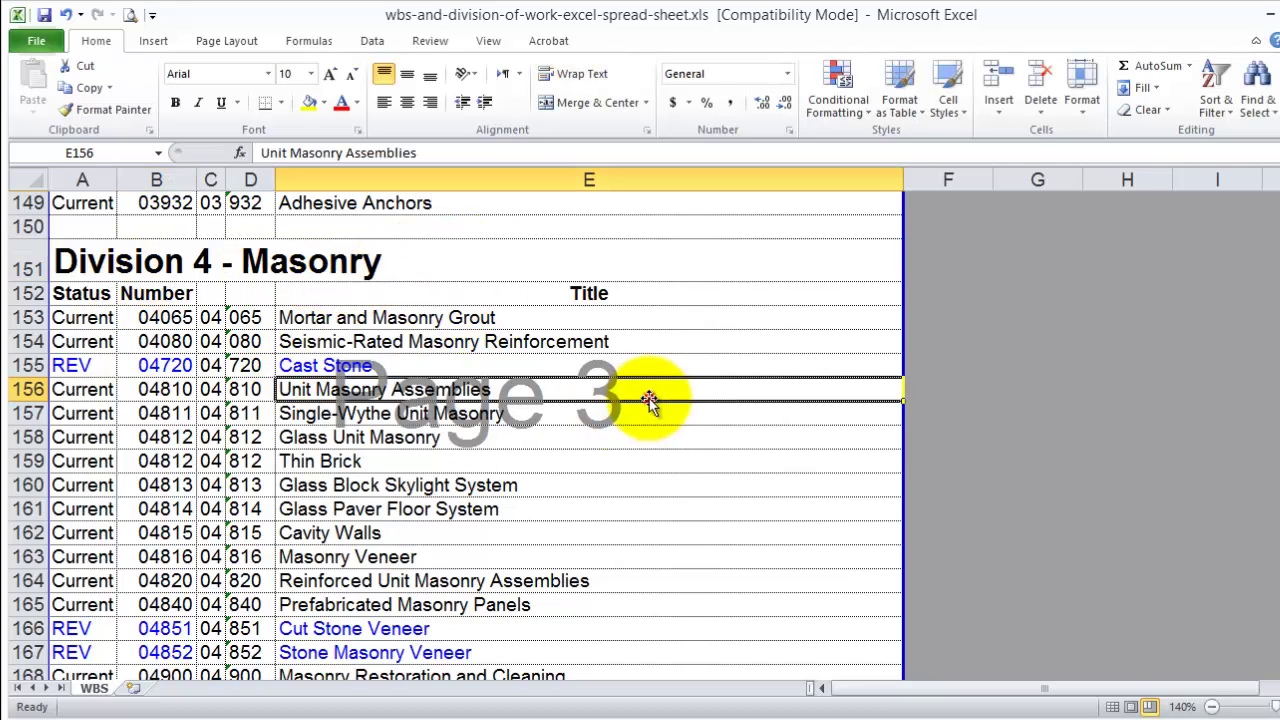
left_click(405, 320)
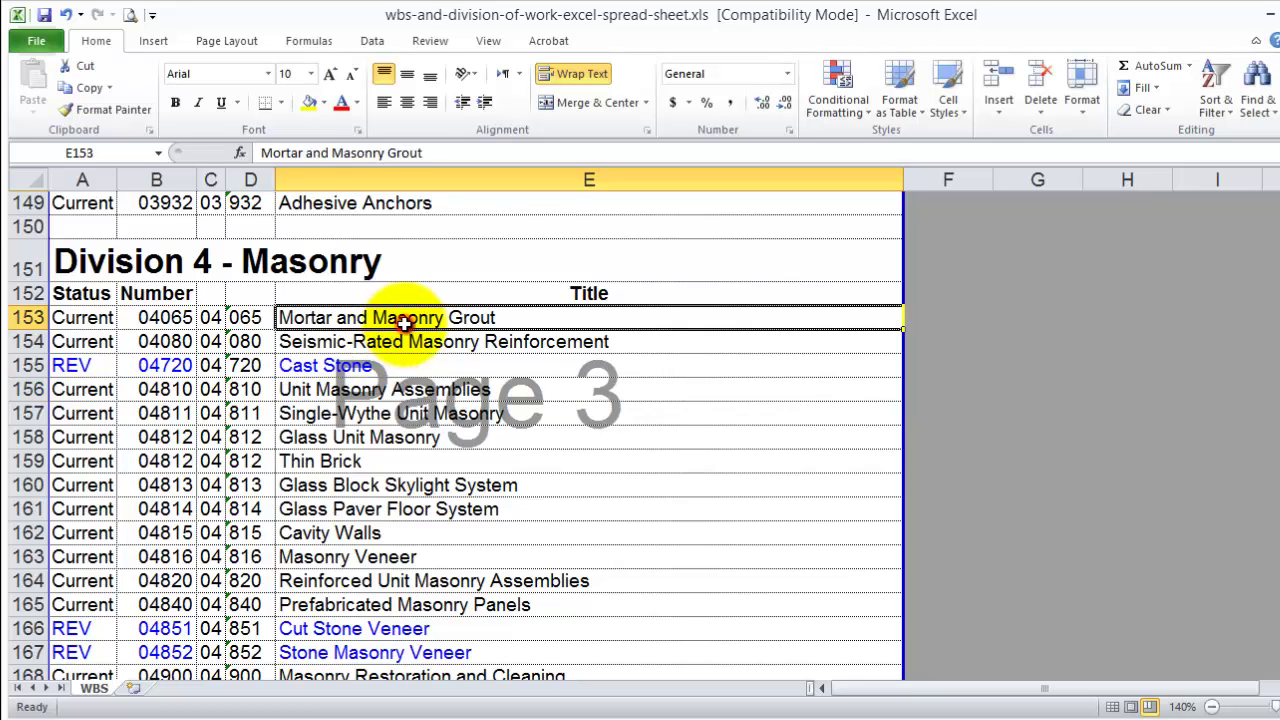
left_click(322, 343)
left_click(330, 318)
left_click(318, 345)
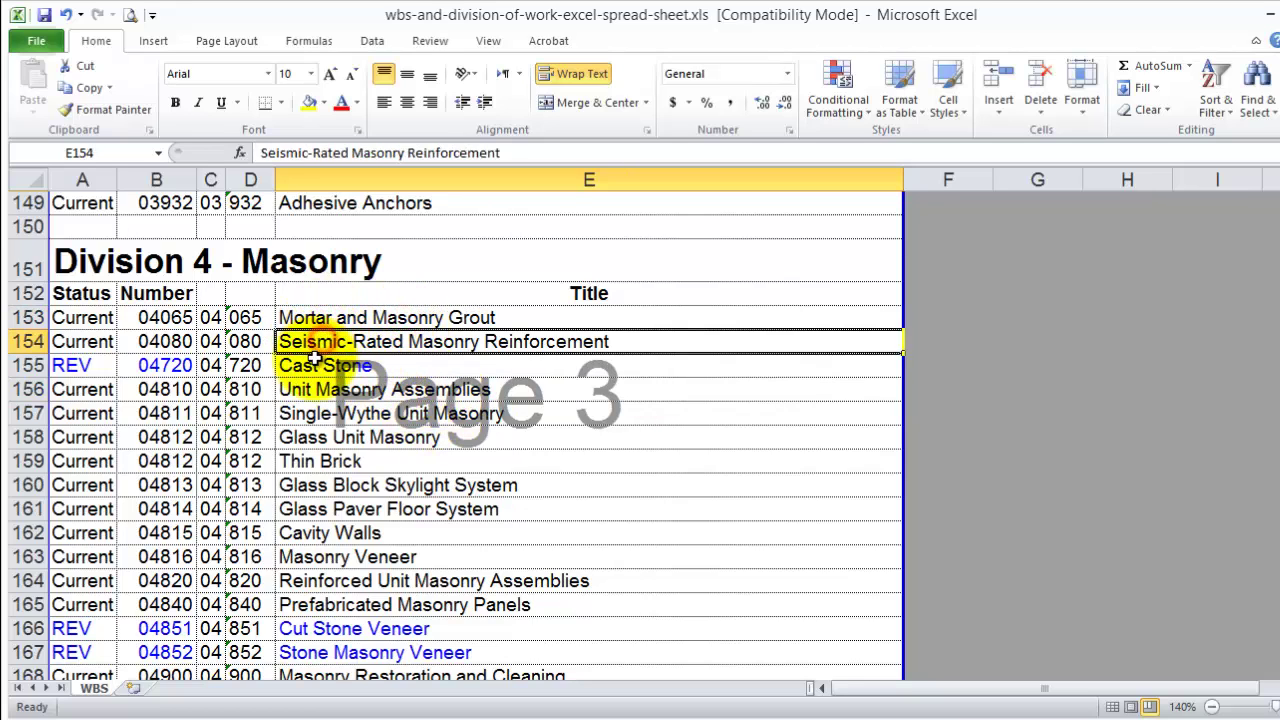
left_click(318, 363)
left_click(315, 387)
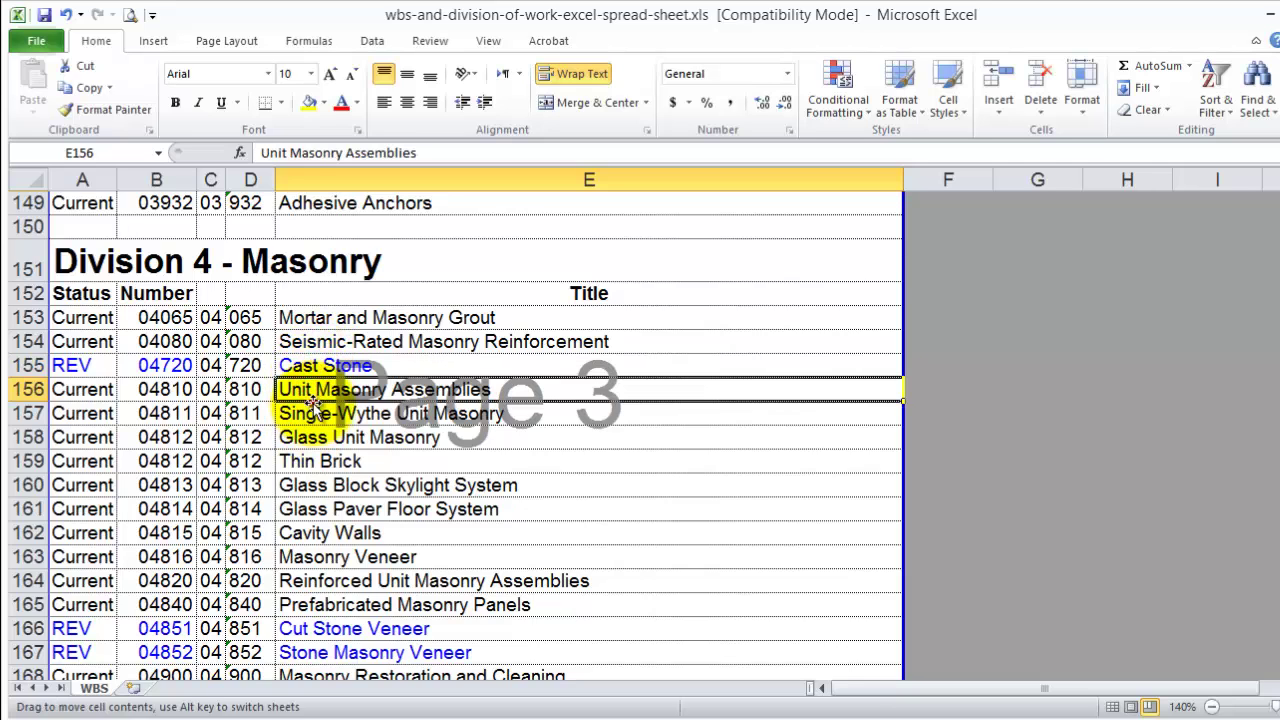
left_click(318, 412)
scroll(323, 450, "down", 3)
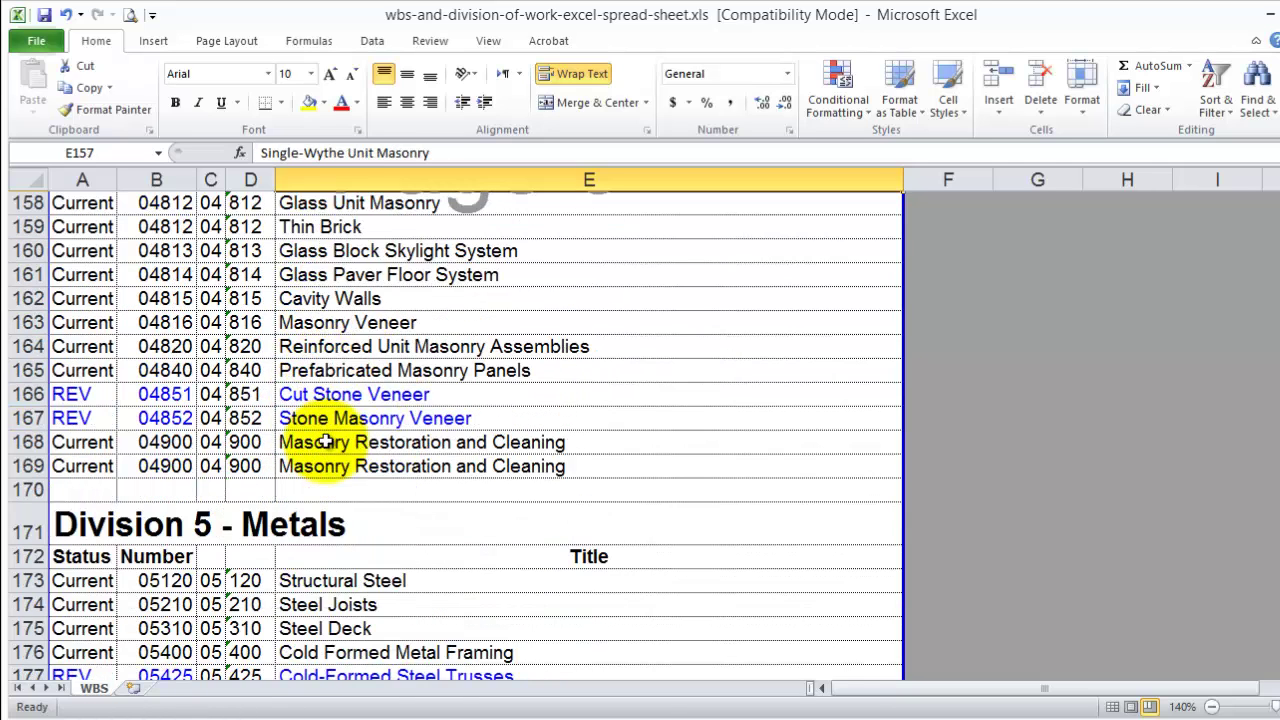
scroll(325, 441, "down", 3)
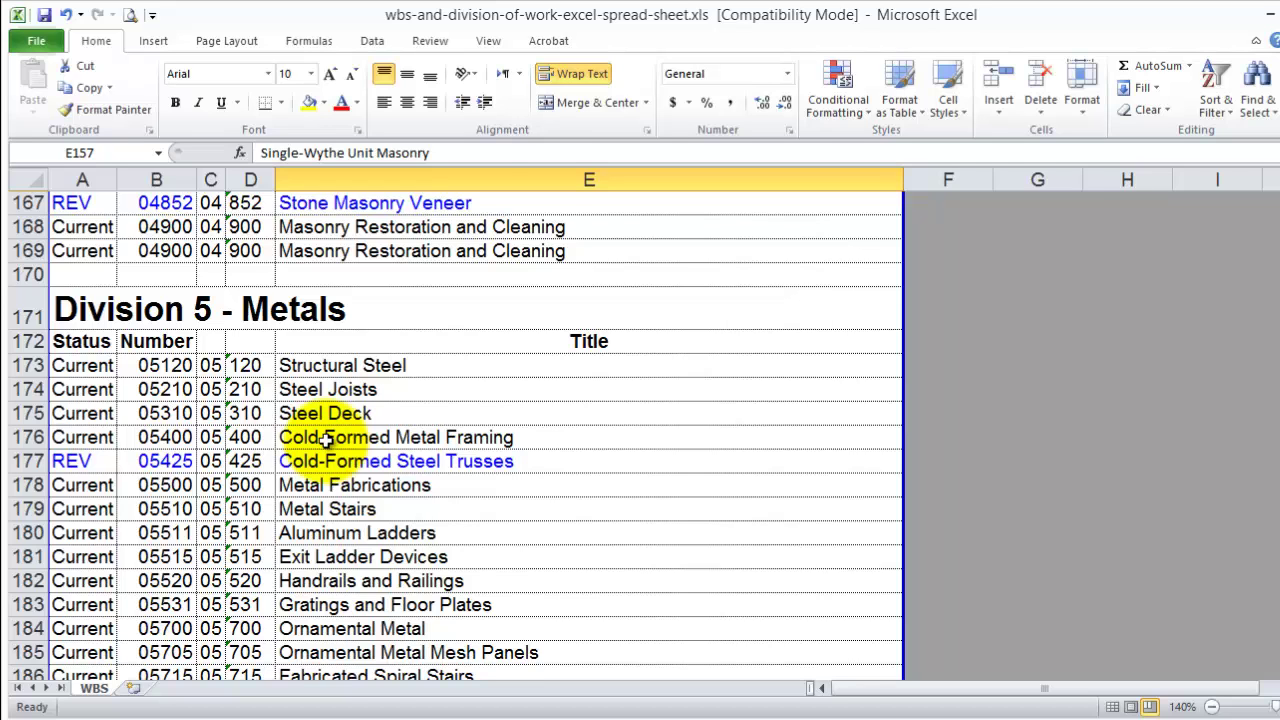
scroll(326, 440, "down", 4)
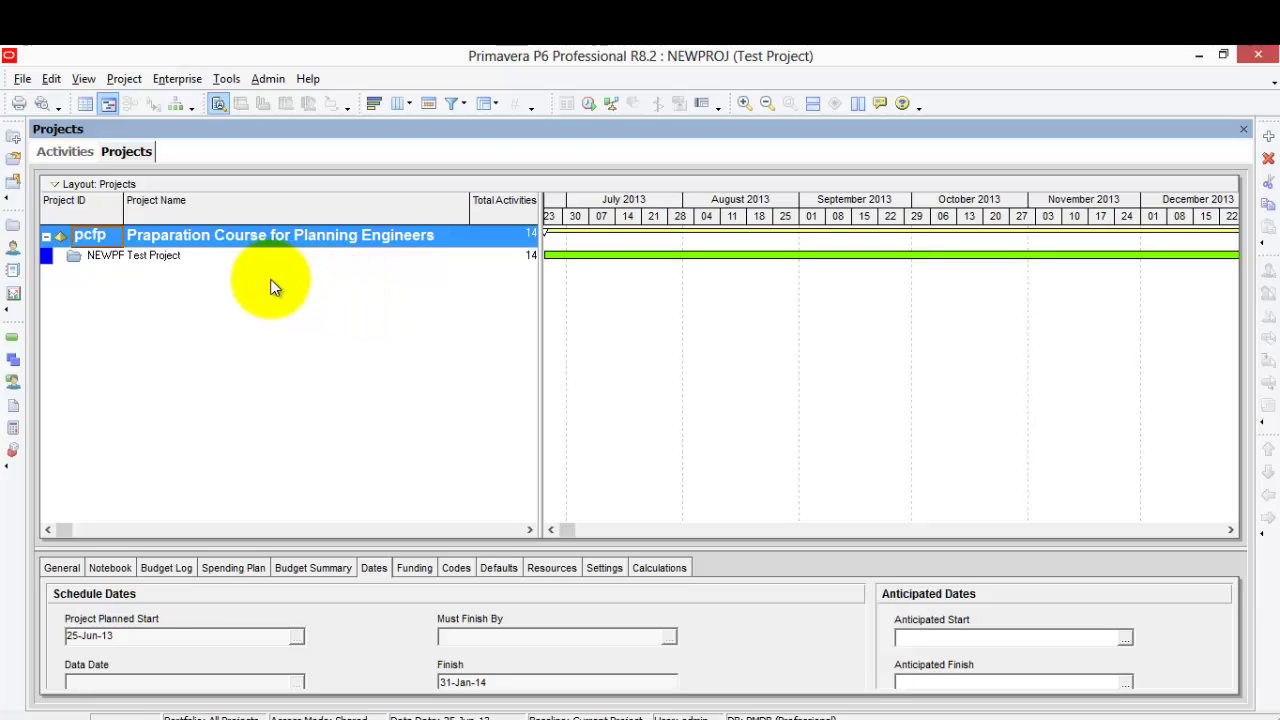
In Primavera P6, start a new project under the Praparation Course for Planning Engineers EPS with project ID PlanningEngineer
left_click(22, 79)
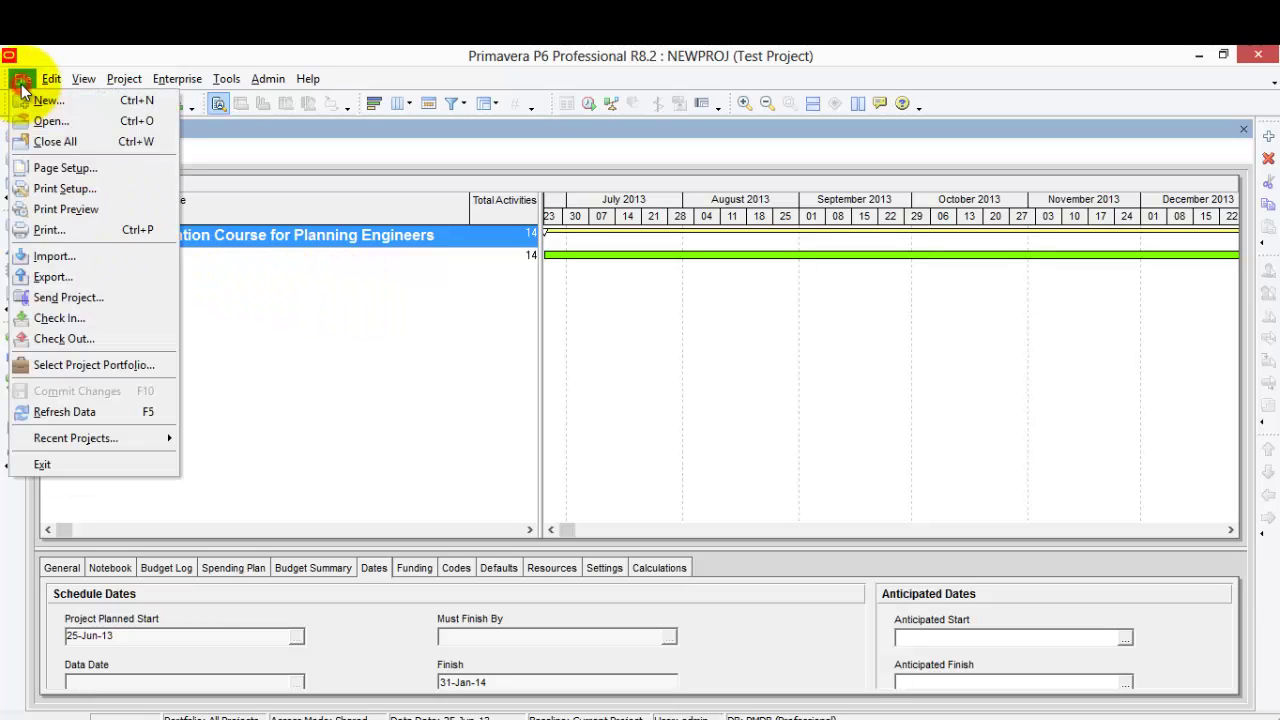
left_click(41, 103)
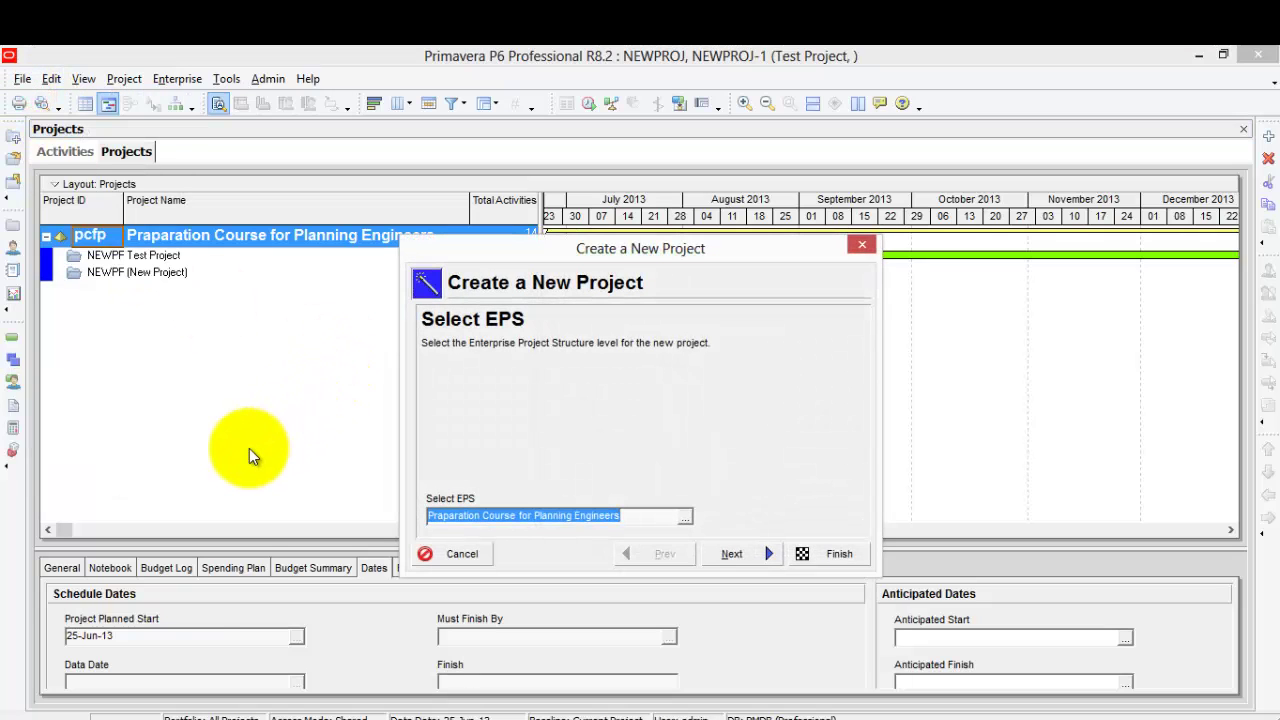
left_click(730, 553)
double_click(505, 476)
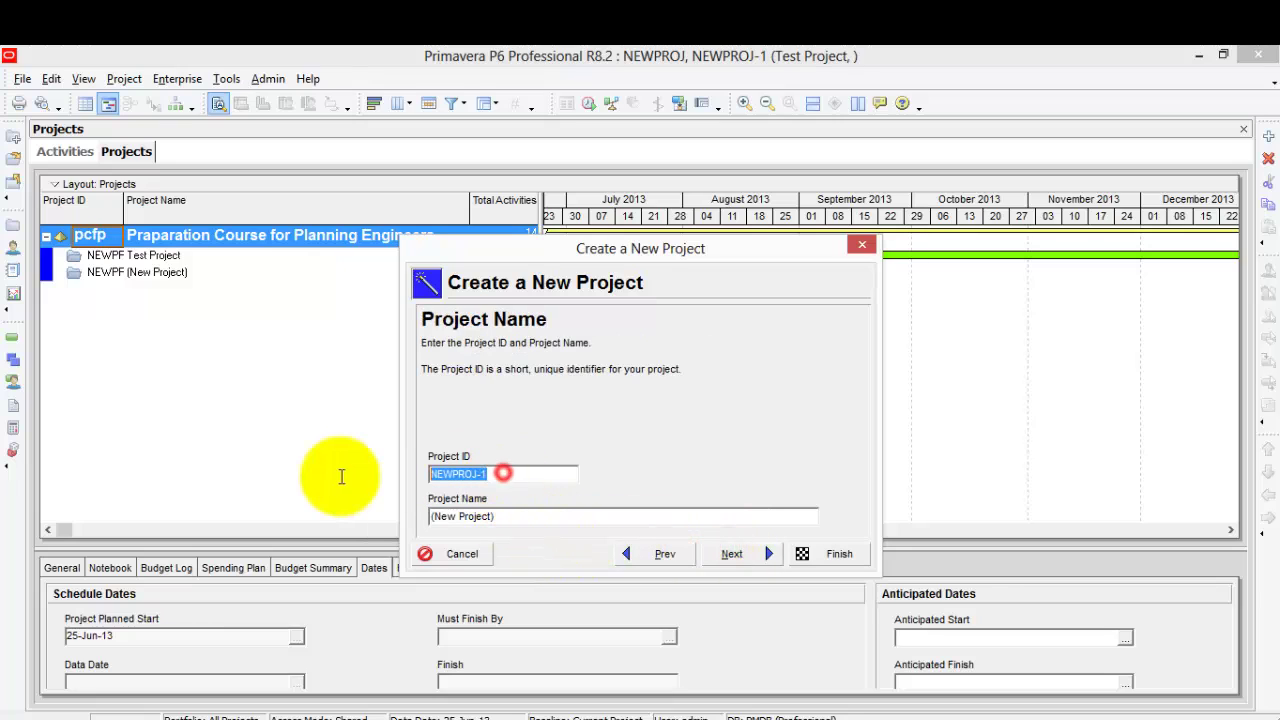
type("Pla")
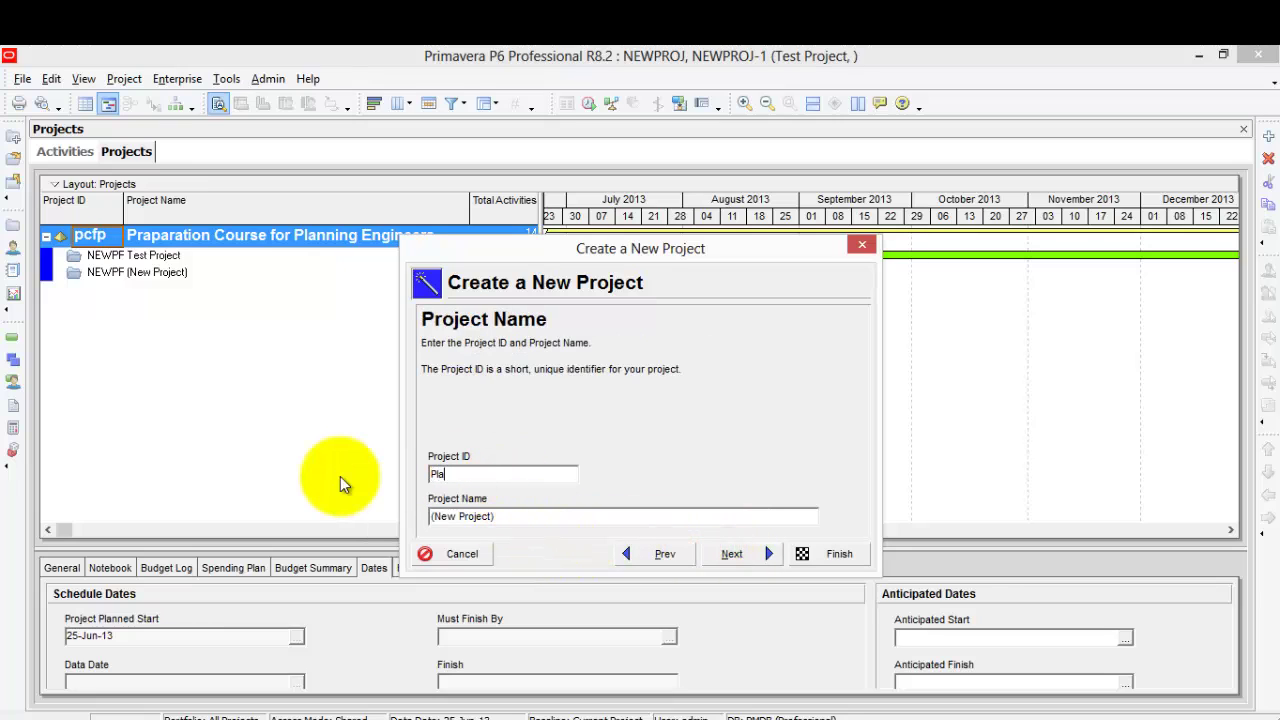
type("nningEngineer")
Set the project name to PlanningEngineer and finish creating the project
left_click(549, 514)
double_click(549, 514)
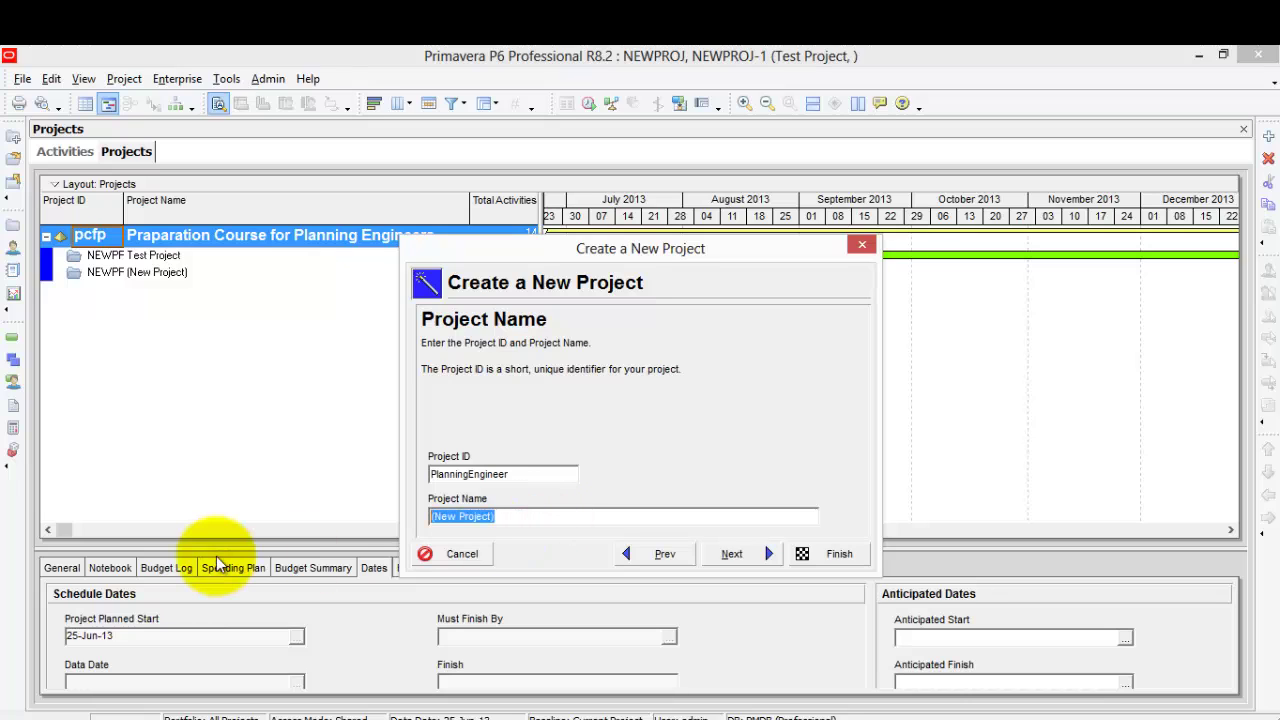
type("Plannin")
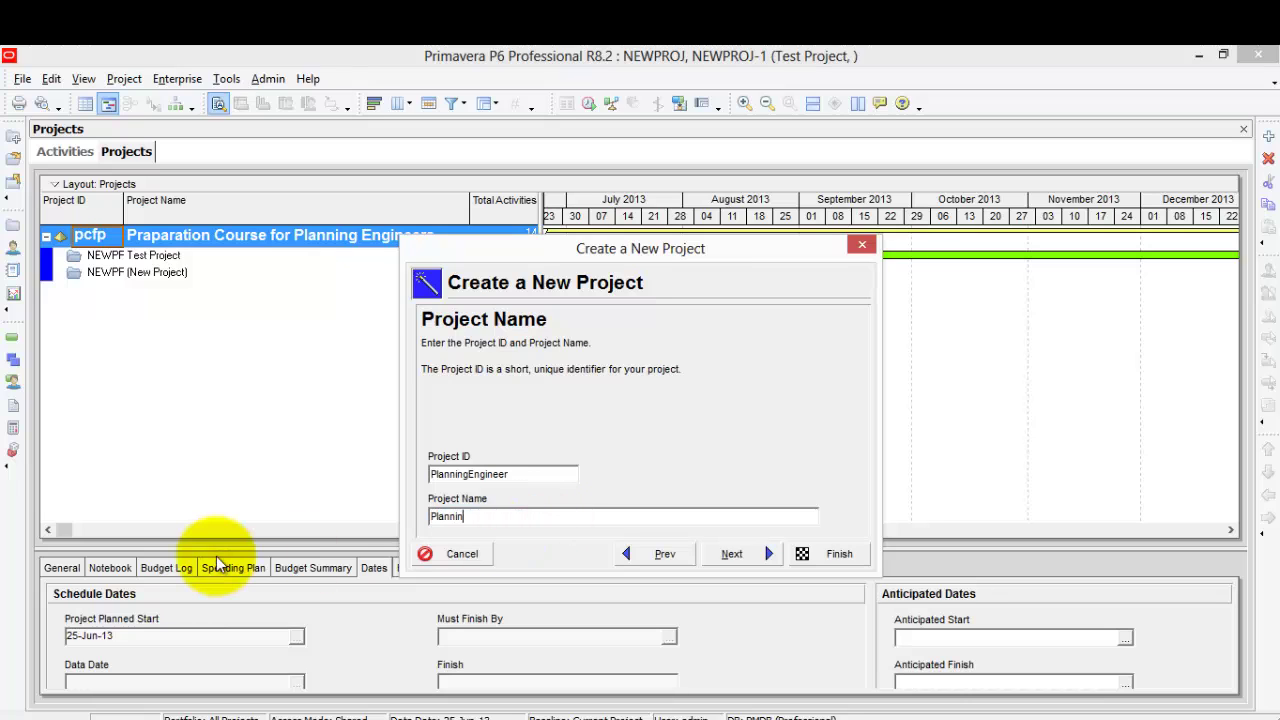
type("gEngineer")
left_click(833, 553)
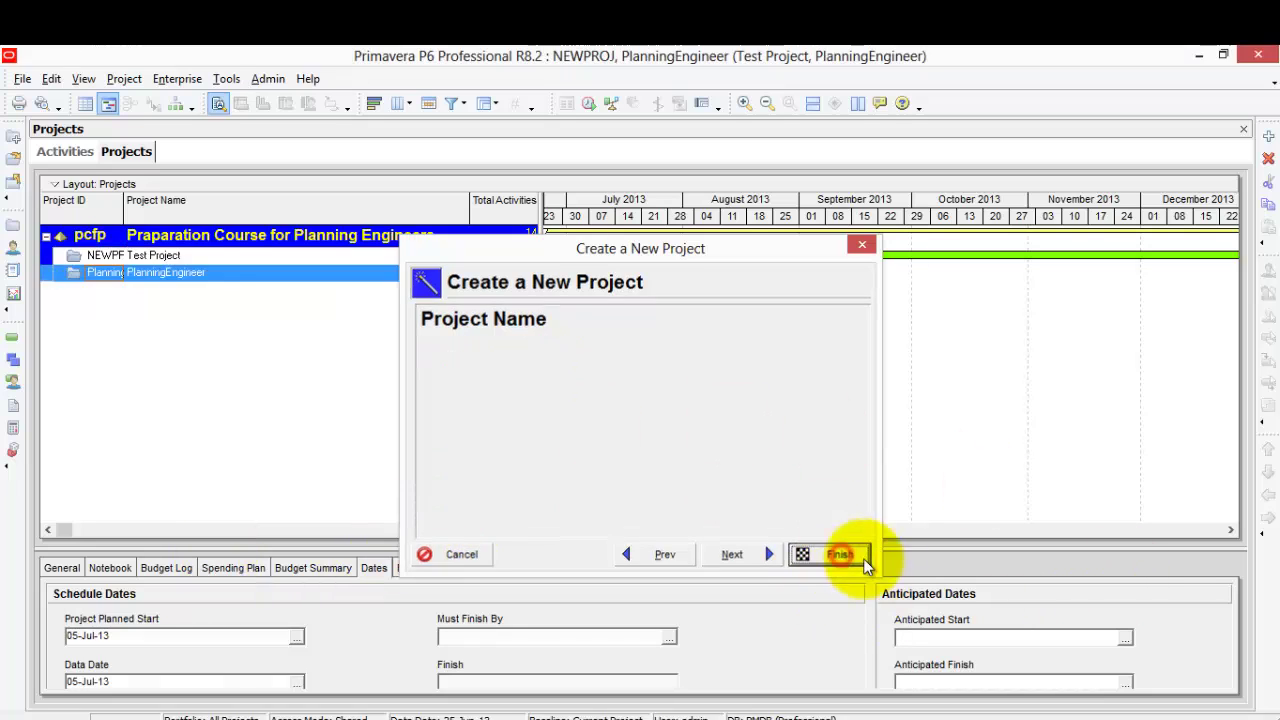
Open the new PlanningEngineer project from the project list
right_click(178, 273)
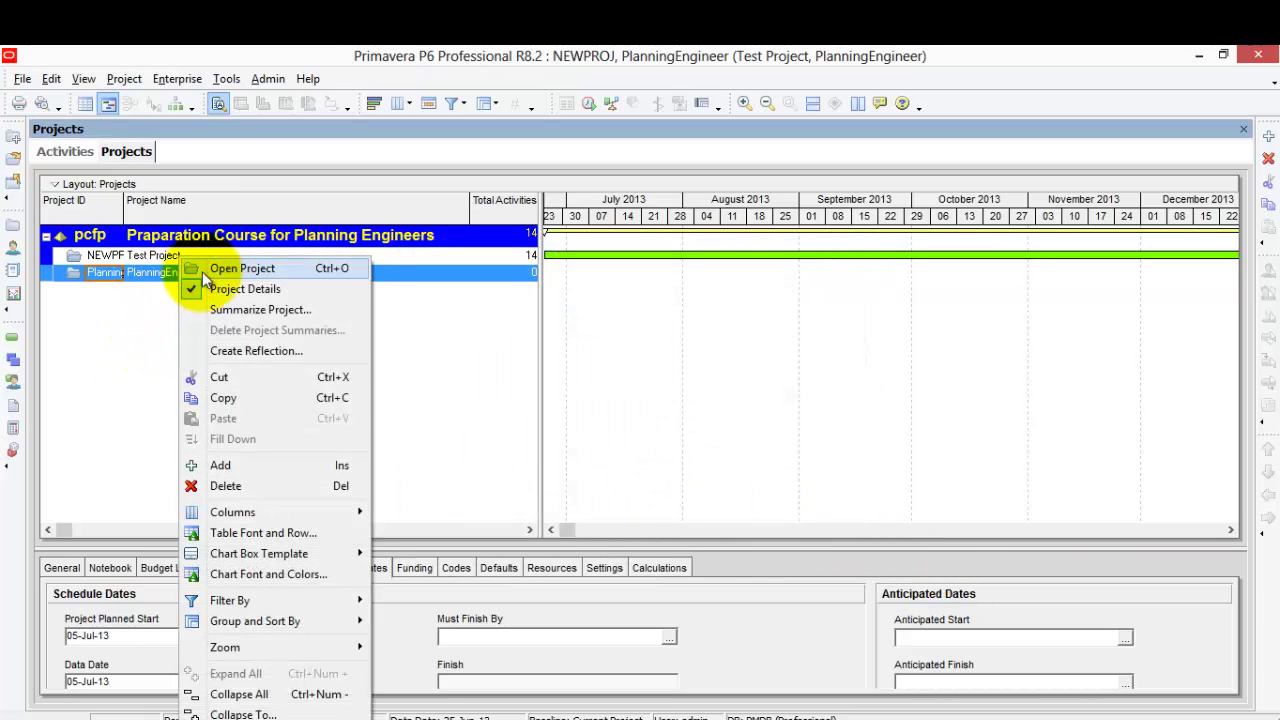
left_click(204, 268)
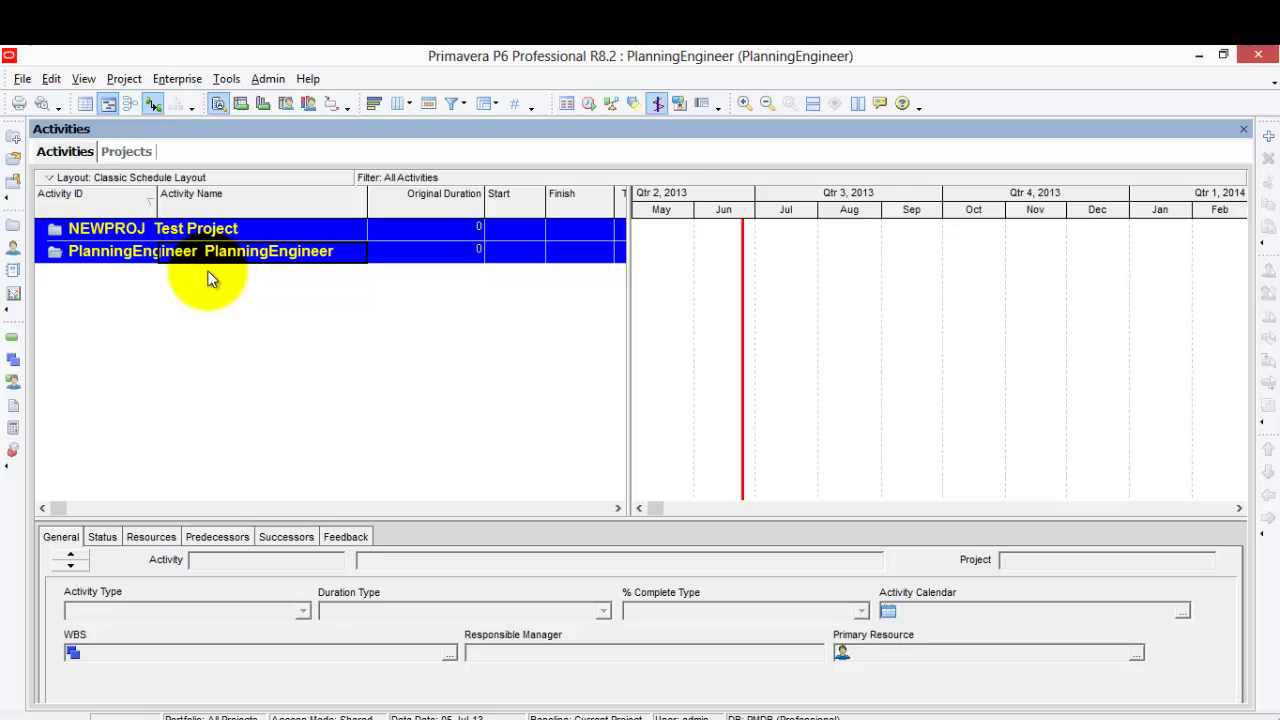
right_click(193, 230)
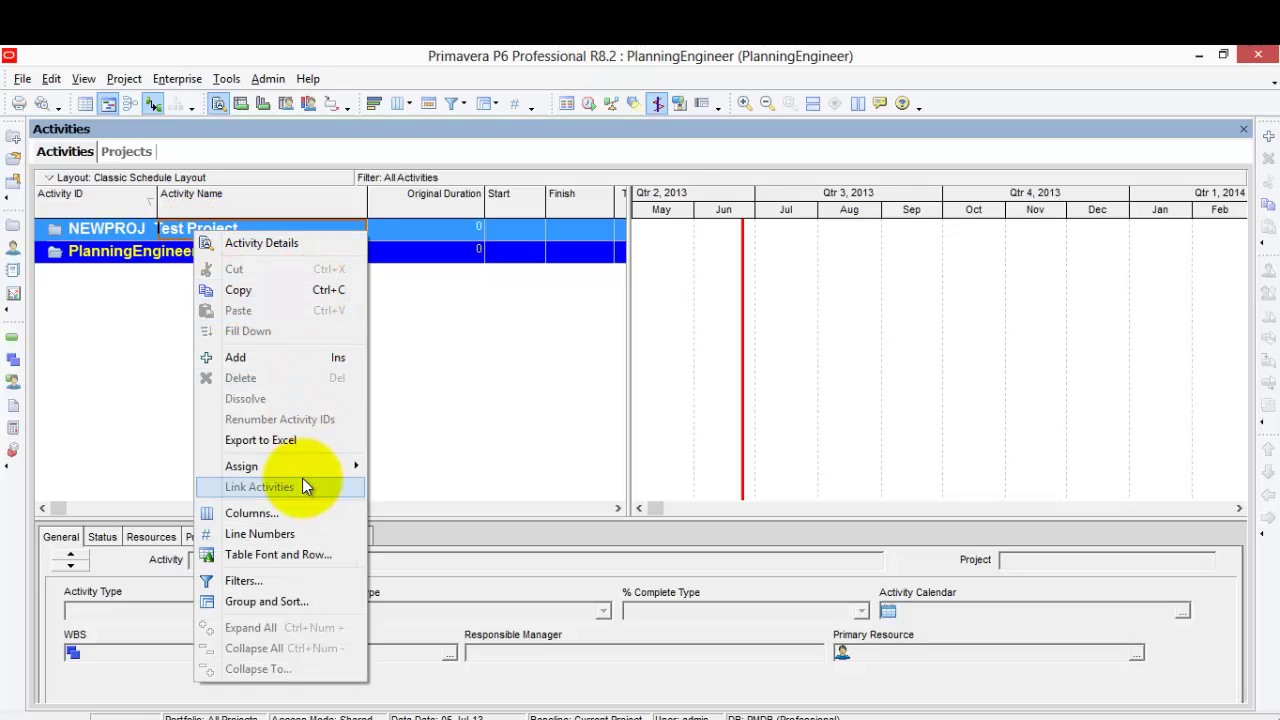
Close all open projects and reopen only the PlanningEngineer project
left_click(20, 79)
left_click(67, 148)
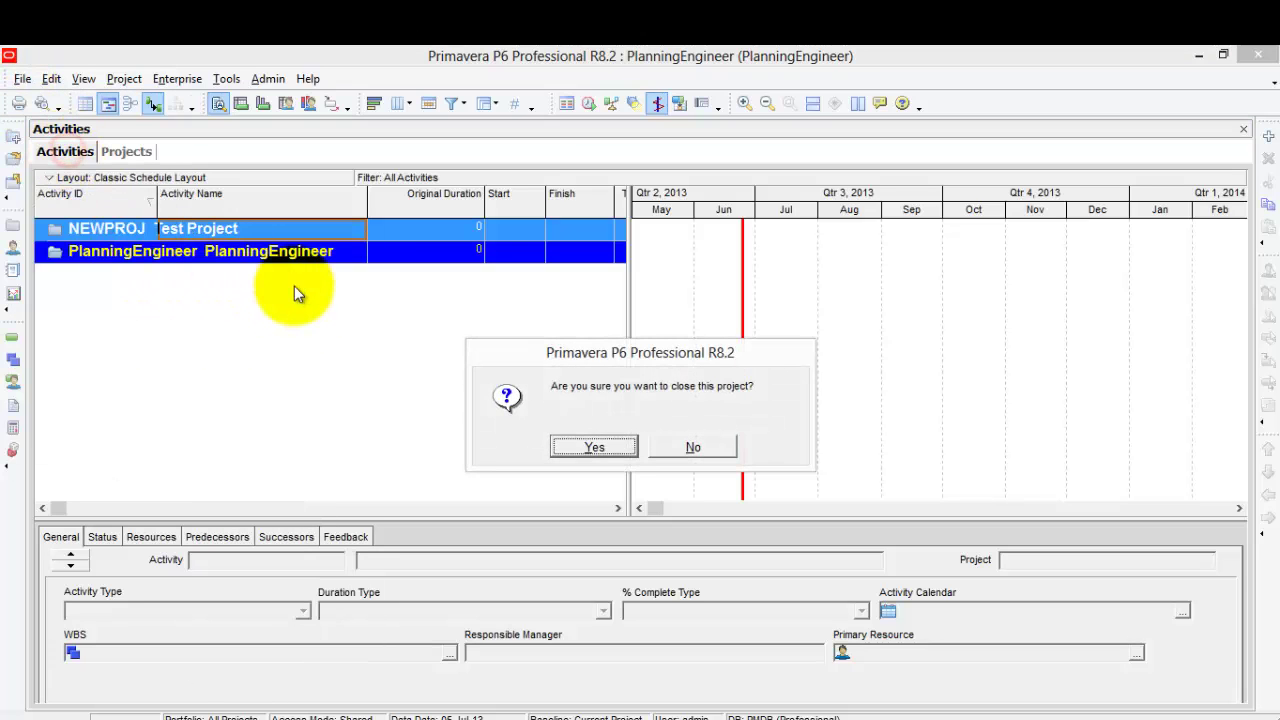
left_click(621, 444)
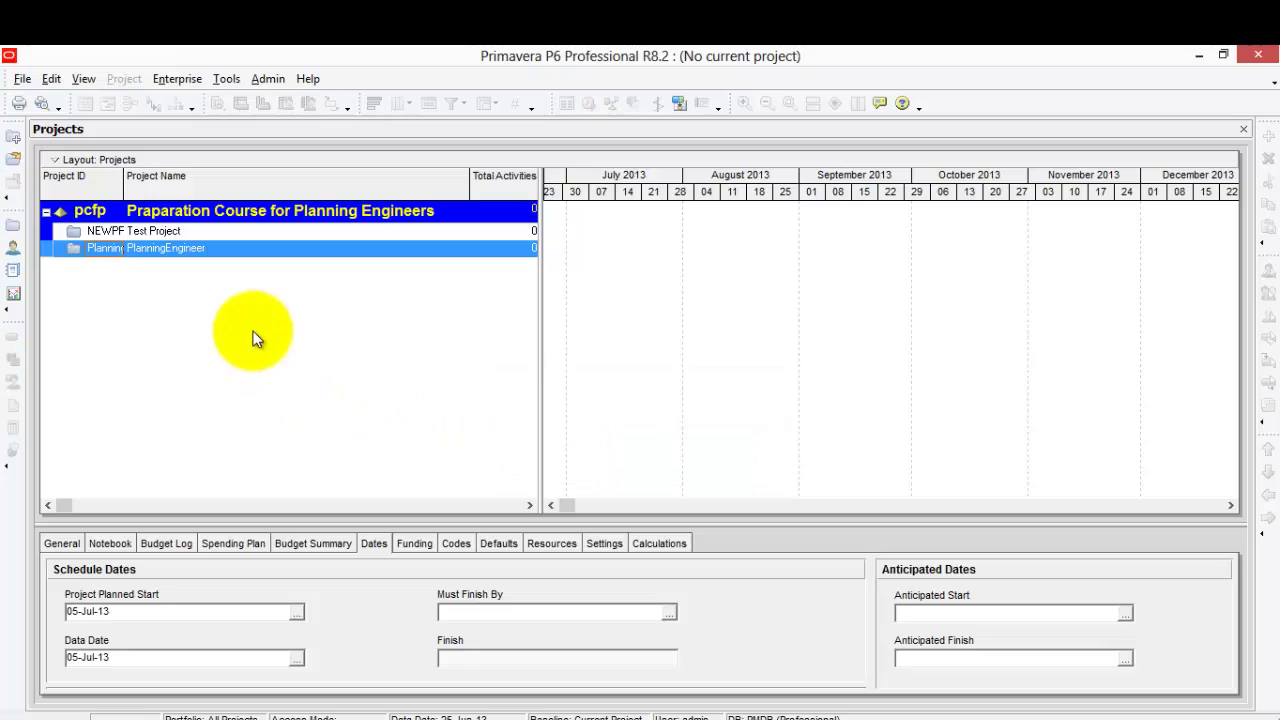
right_click(147, 250)
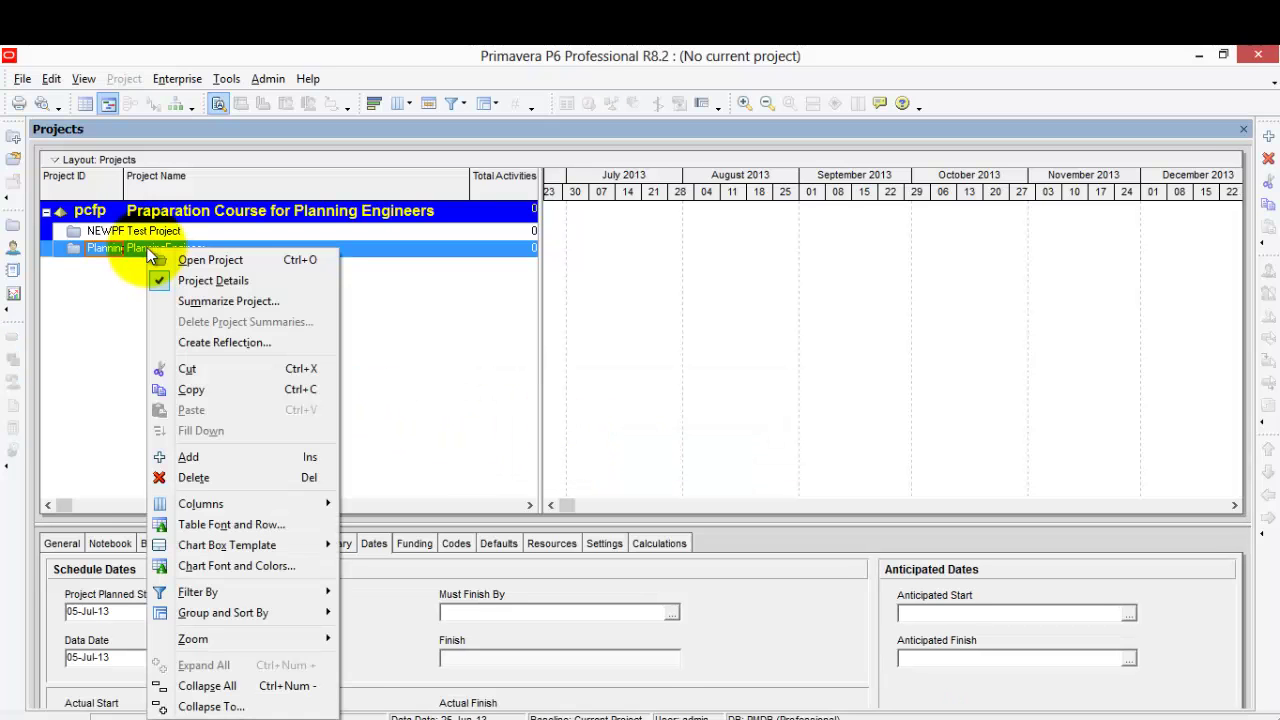
left_click(215, 260)
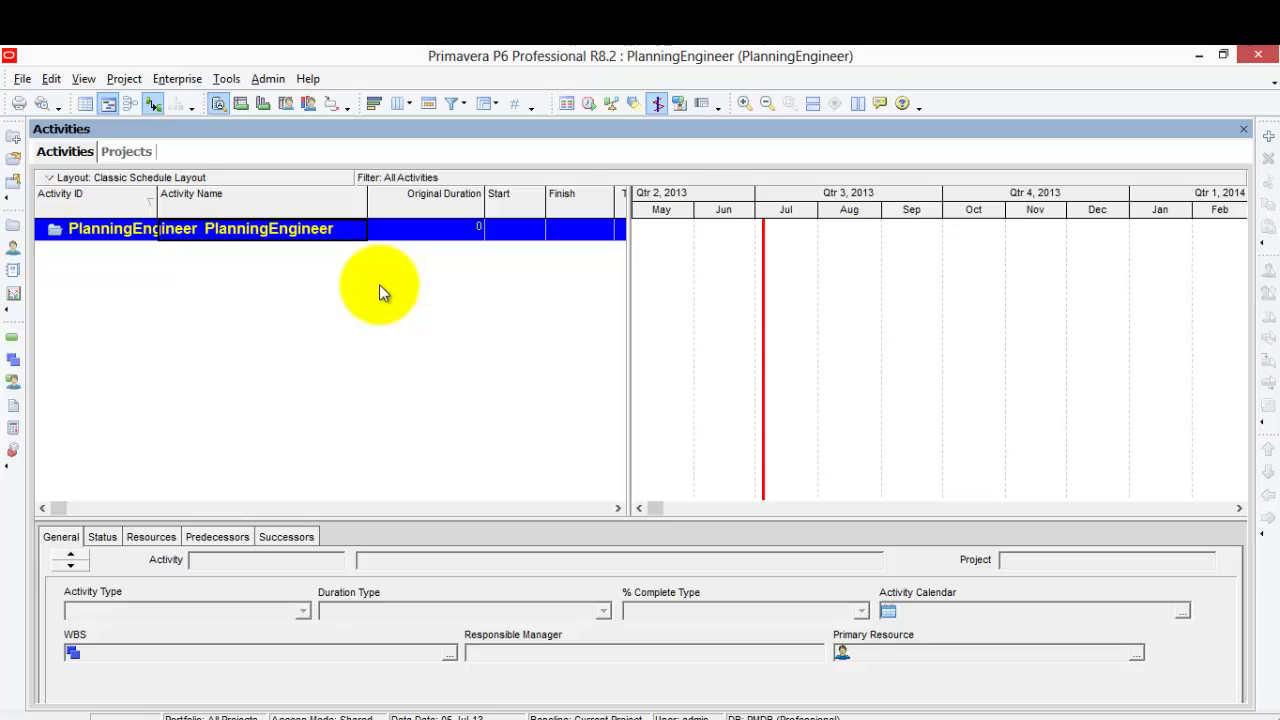
Switch to the WBS-Activity-List-Full workbook in Excel and examine its Substructure heading, works categories and activities
left_click(508, 718)
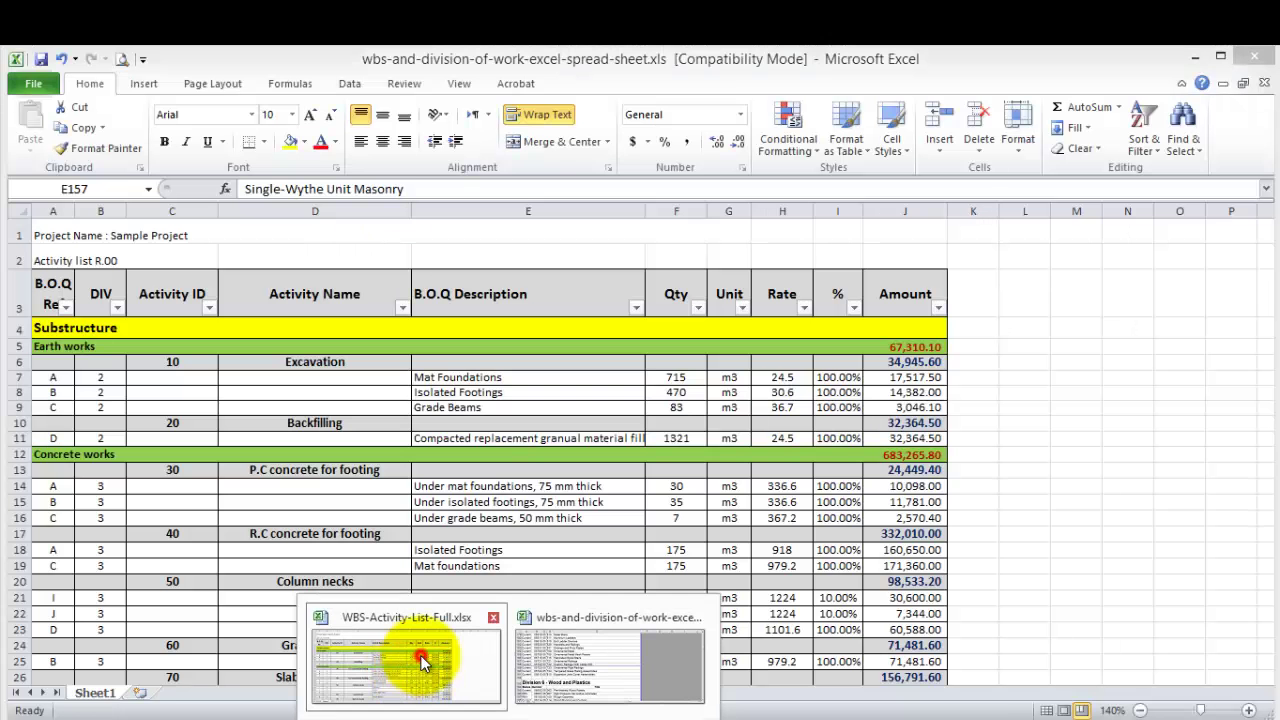
left_click(423, 663)
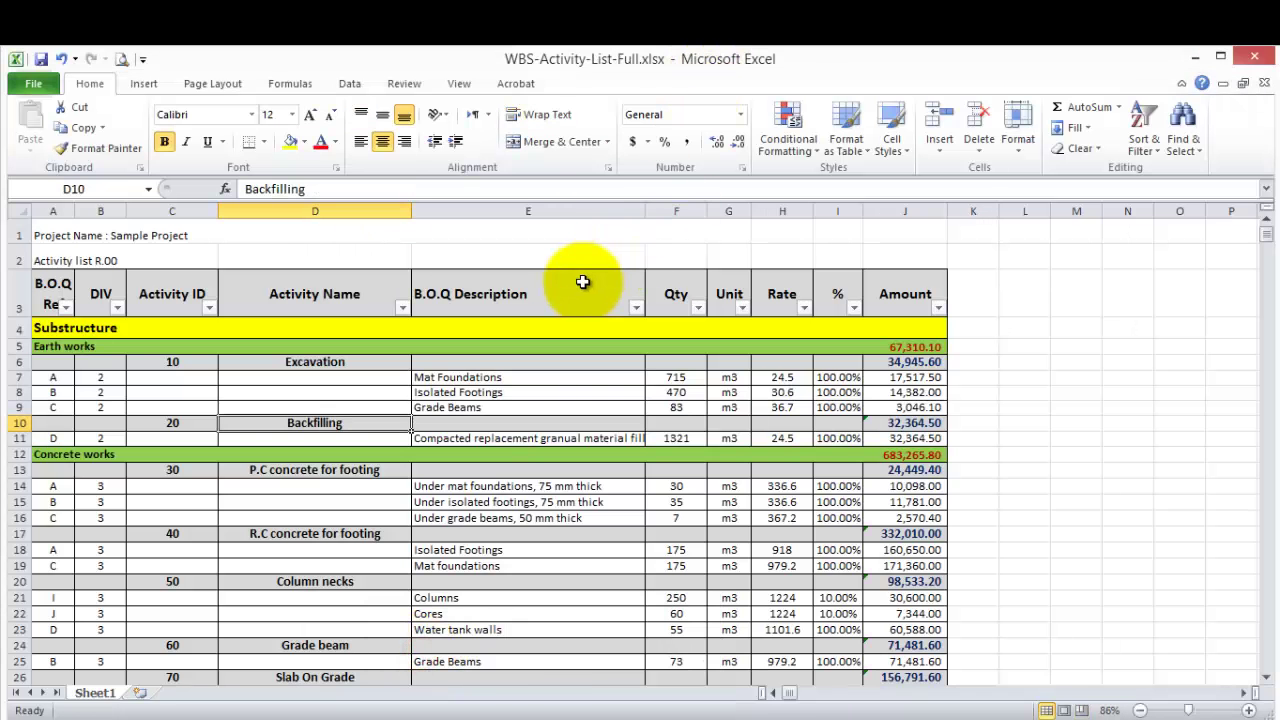
left_click(238, 328)
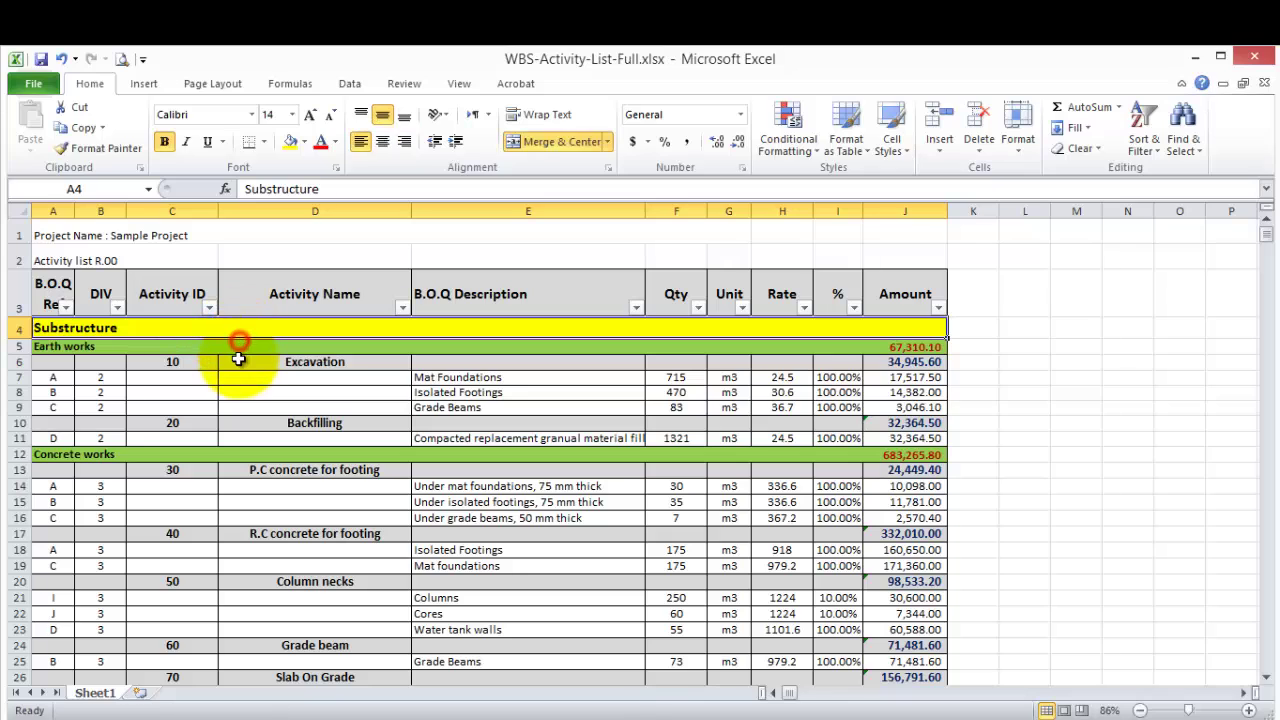
left_click(240, 347)
left_click(286, 362)
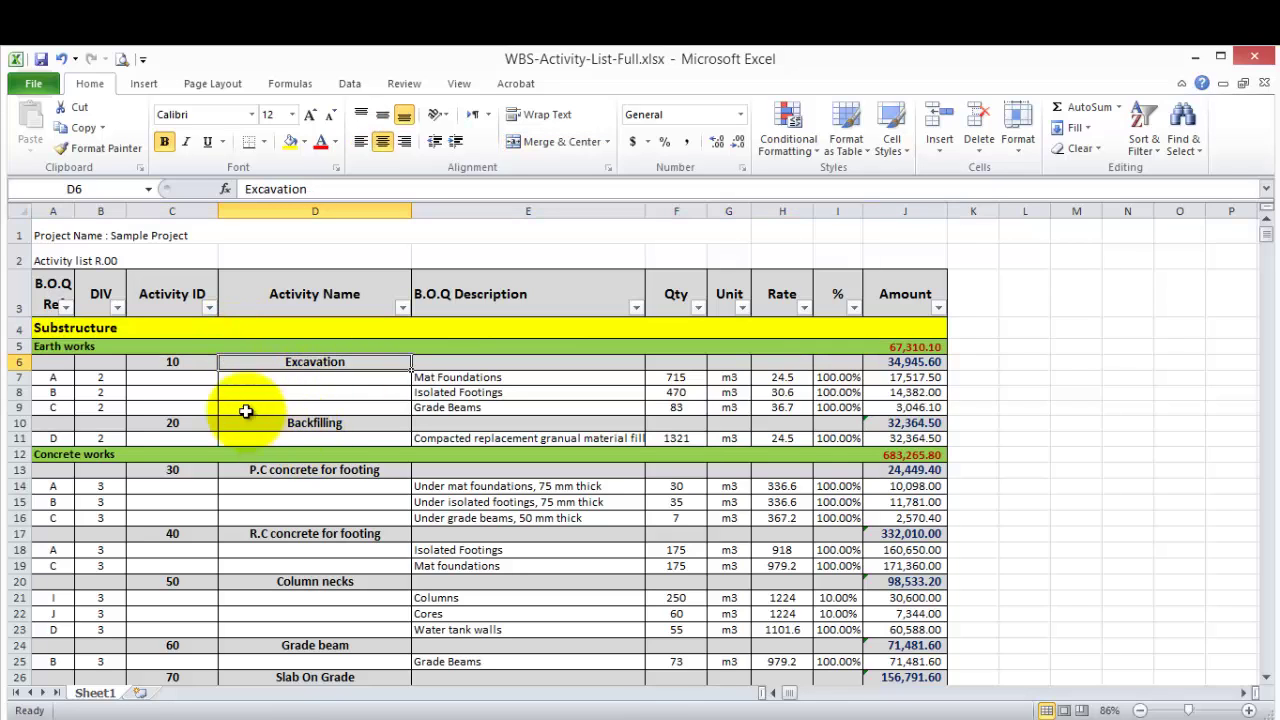
left_click(131, 329)
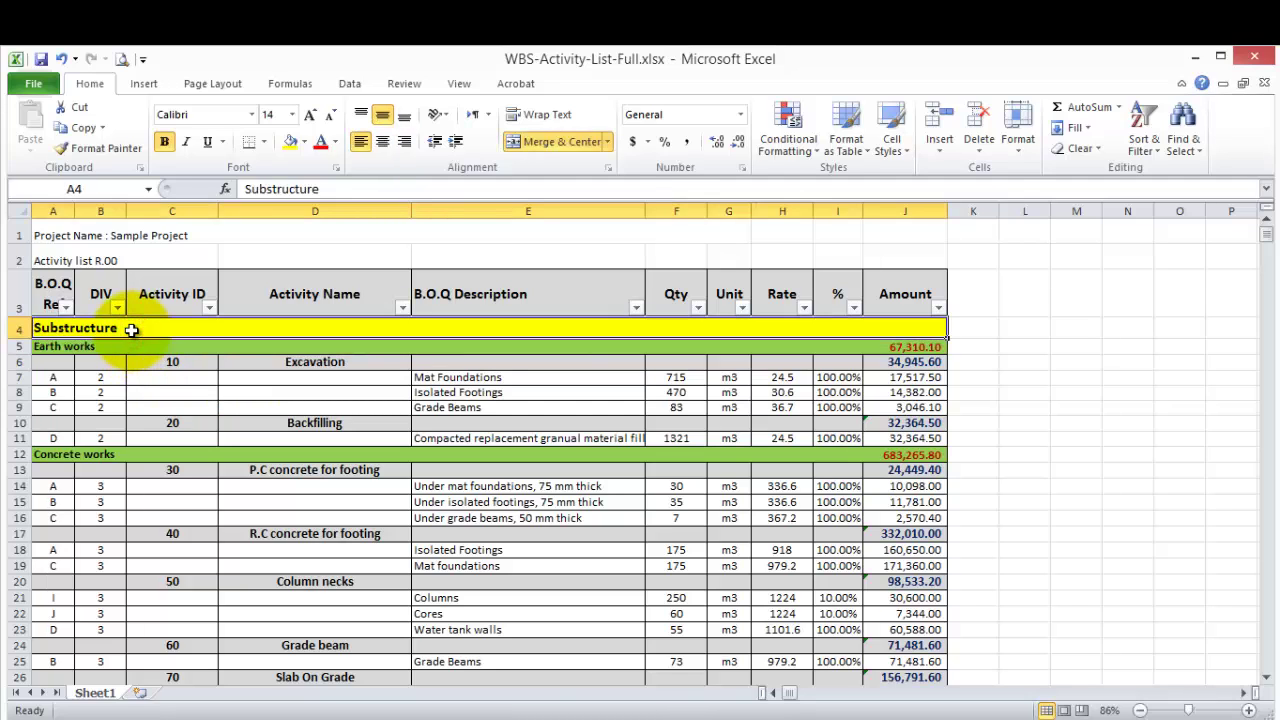
left_click(128, 348)
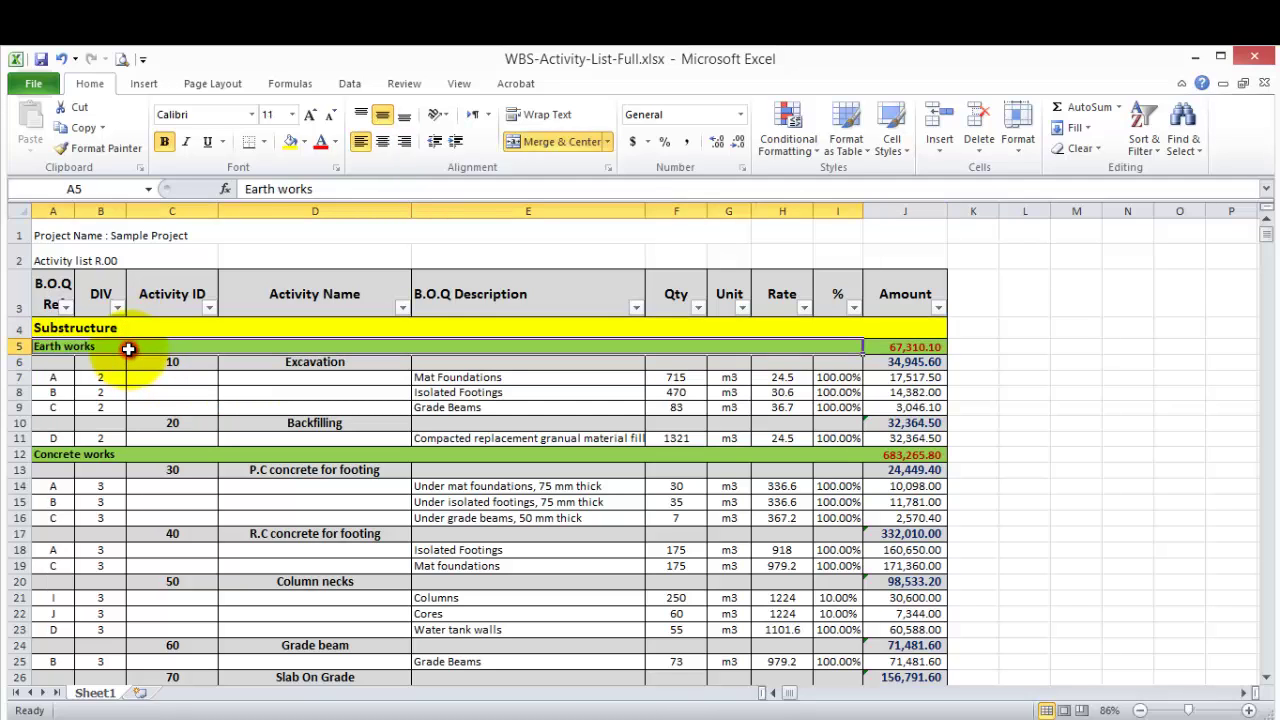
scroll(128, 348, "down", 1)
left_click(128, 353)
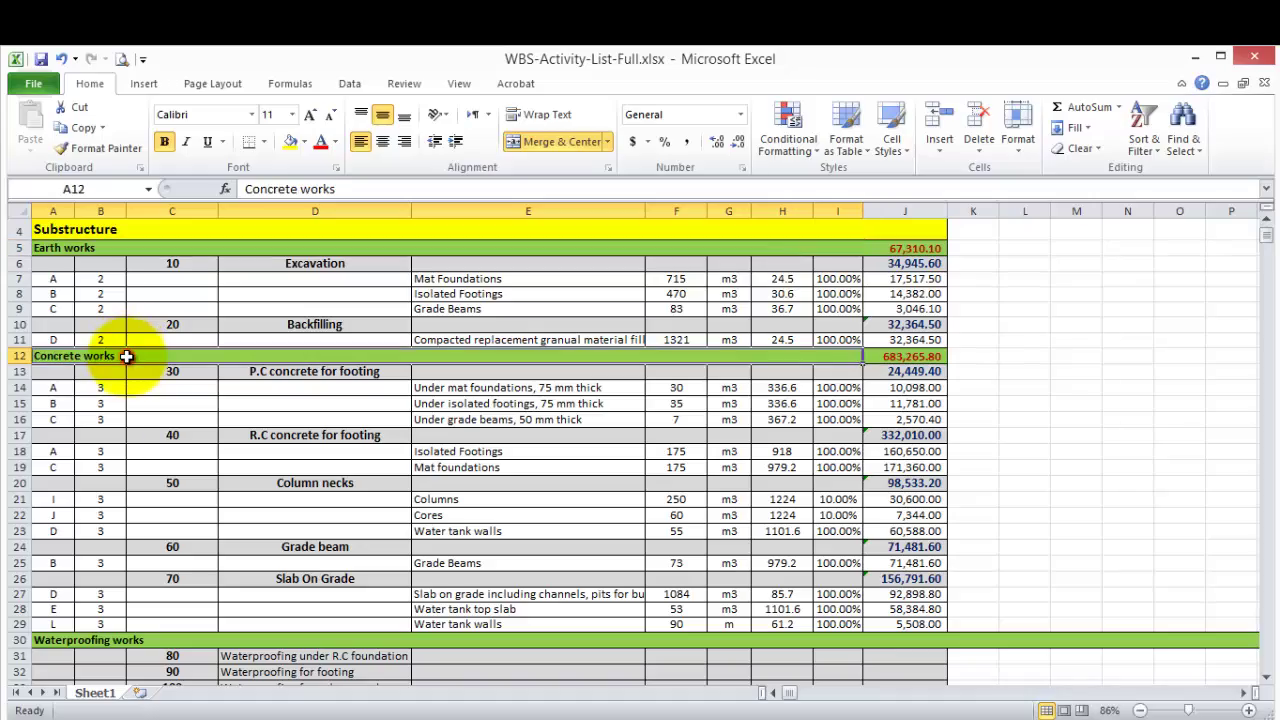
scroll(128, 353, "down", 3)
scroll(127, 356, "down", 20)
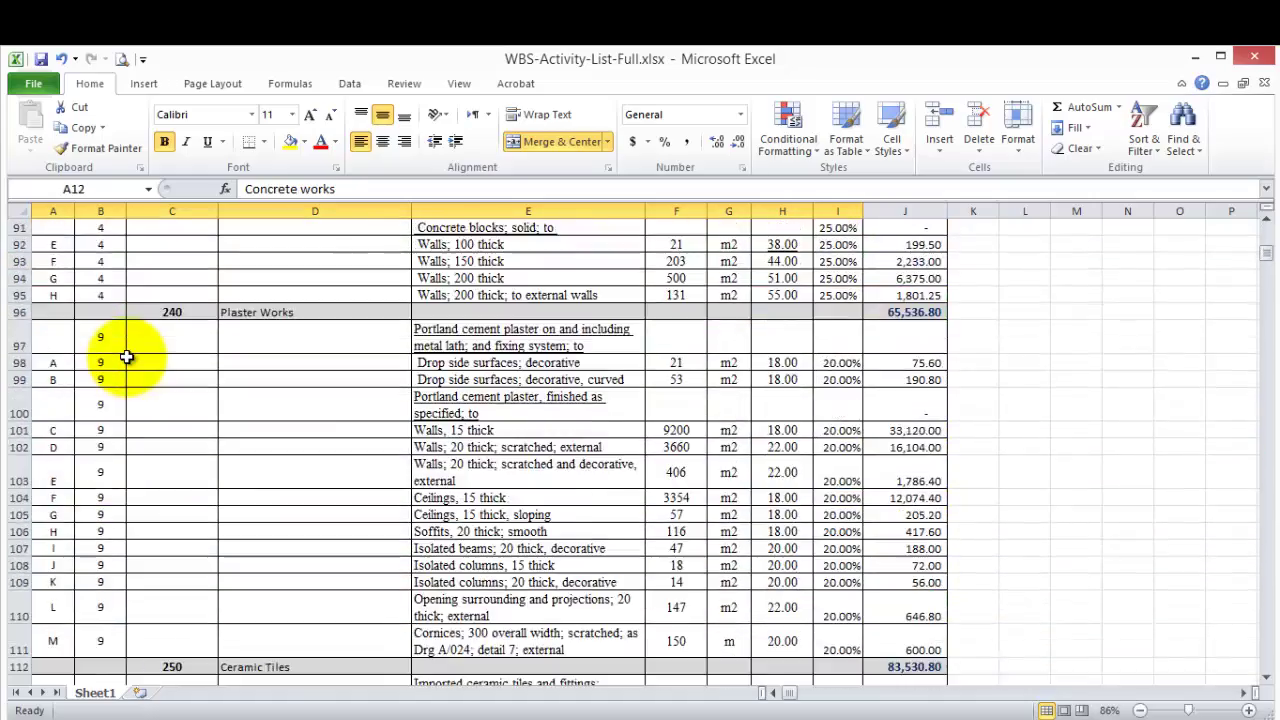
scroll(127, 356, "up", 10)
scroll(127, 356, "up", 20)
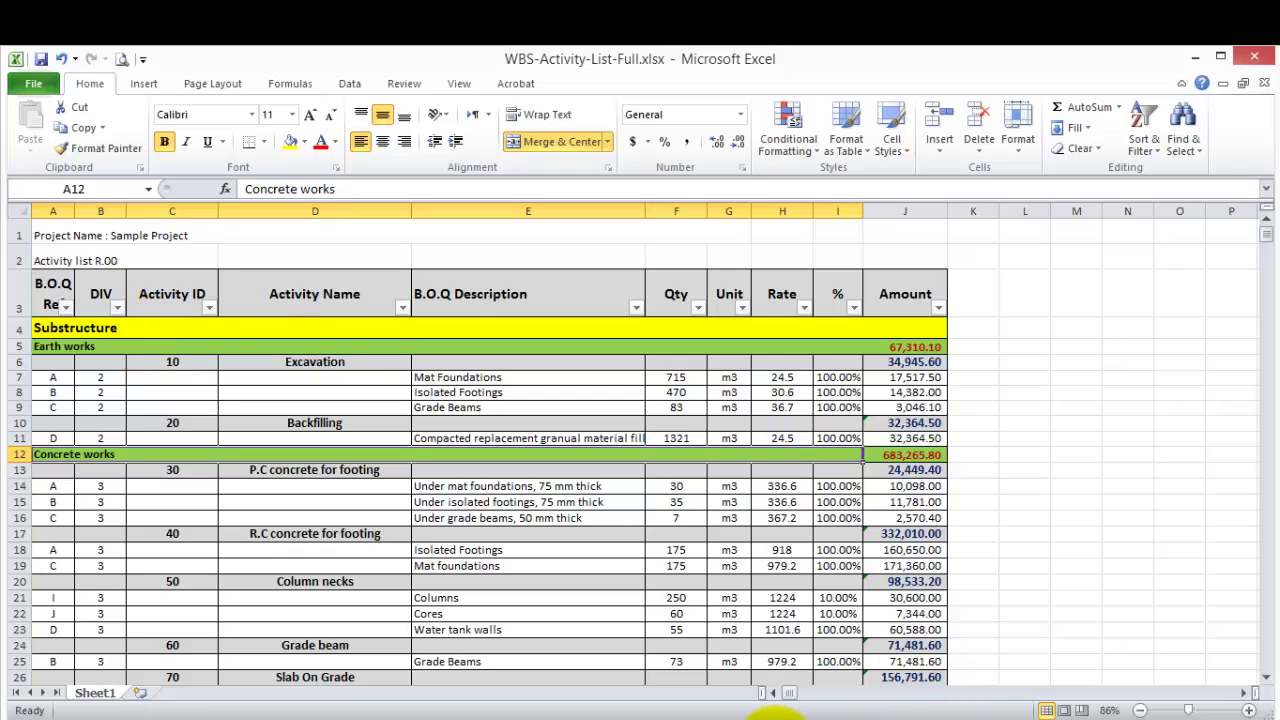
Switch back to Primavera P6 and open the WBS view of the PlanningEngineer project
left_click(785, 716)
left_click(124, 78)
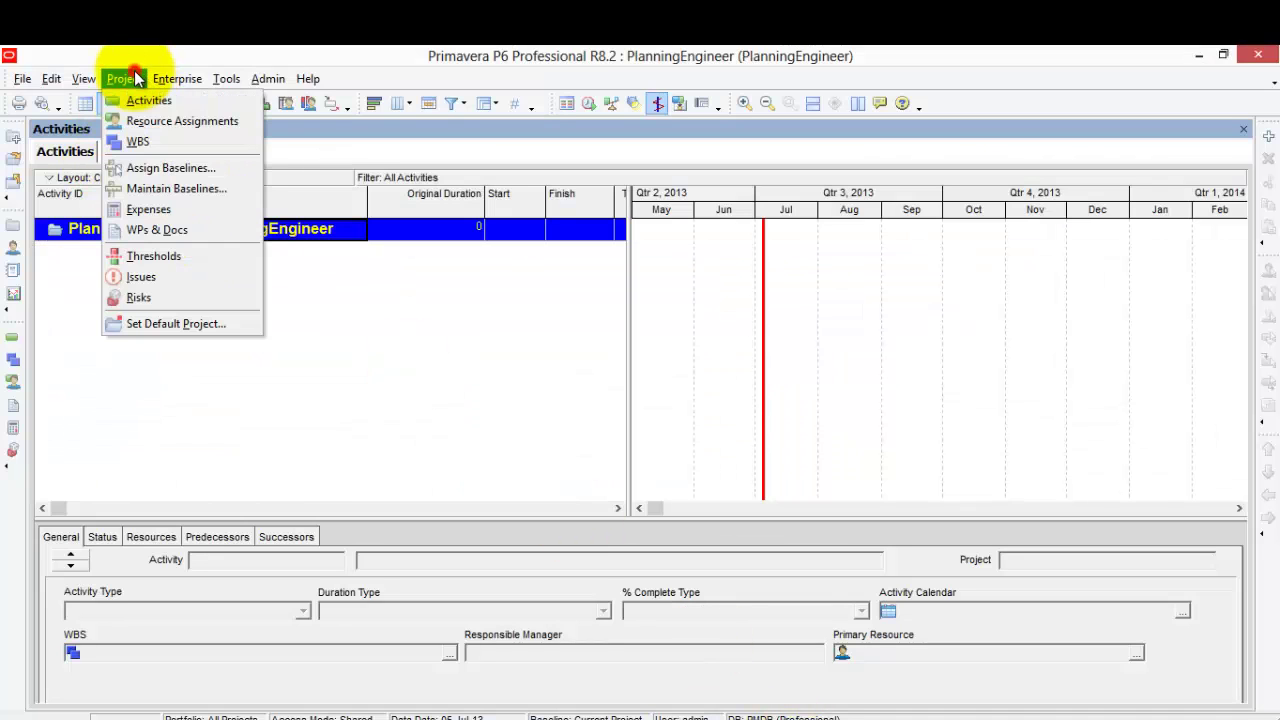
left_click(138, 141)
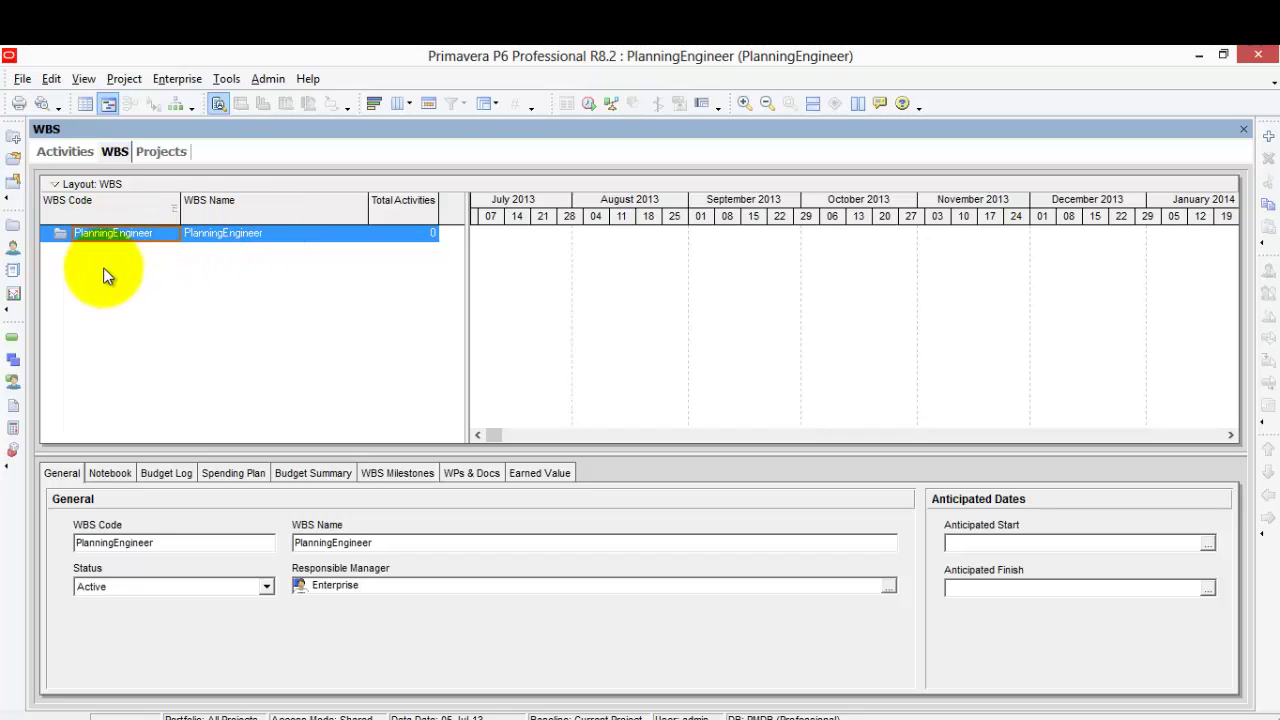
Add a WBS element under the PlanningEngineer project and name it Construction works
left_click(1266, 135)
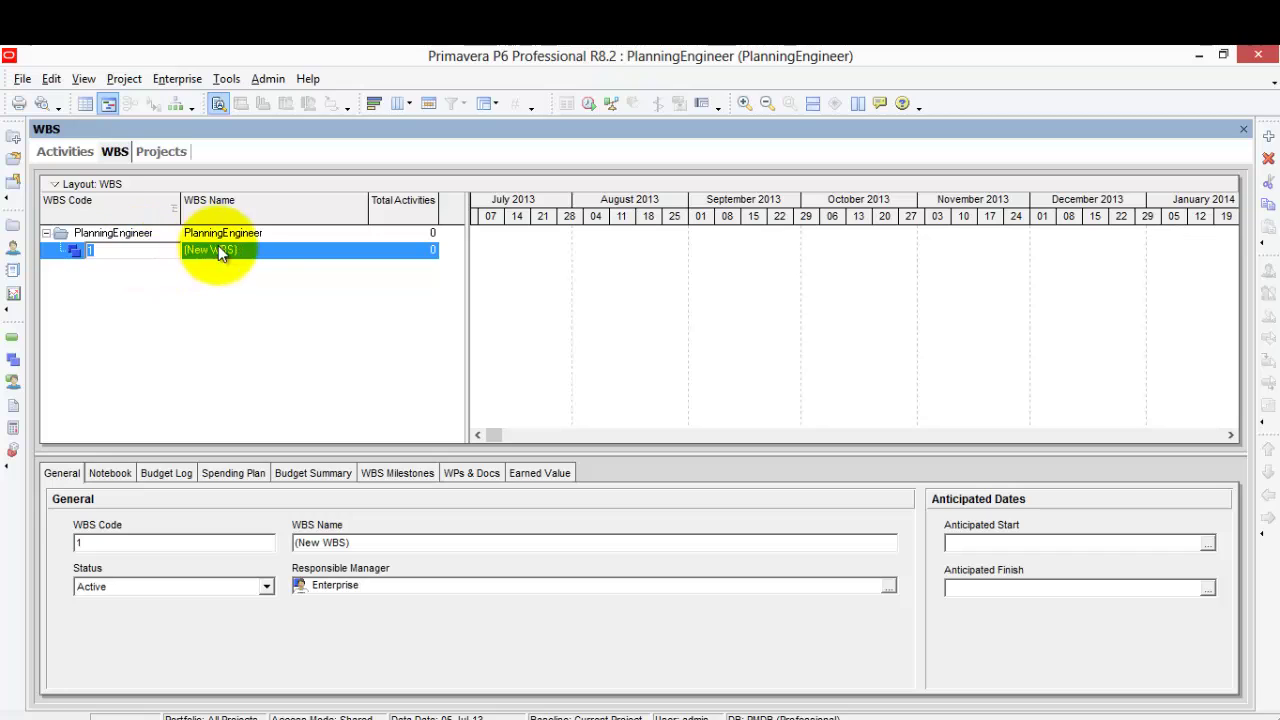
left_click(277, 251)
left_click(279, 251)
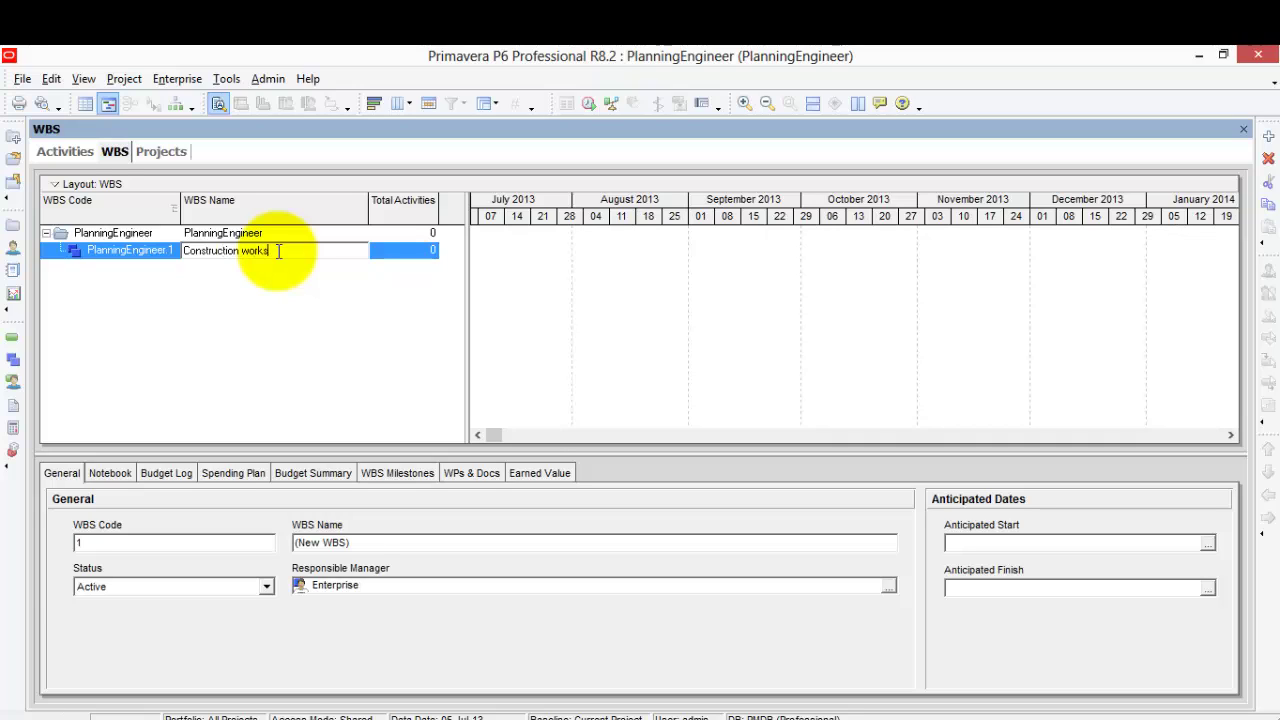
key("Return")
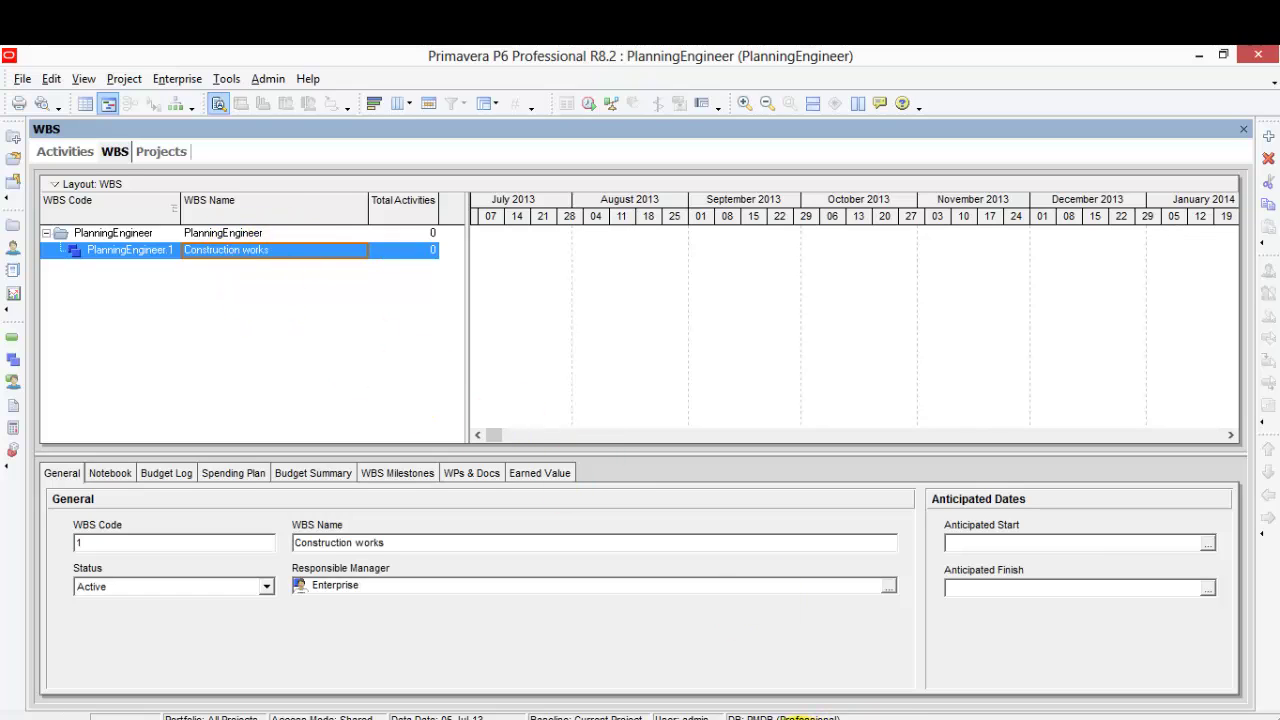
Switch to the WBS-Activity-List-Full workbook in Excel and copy the Substructure heading text from cell A4
key("alt+Tab")
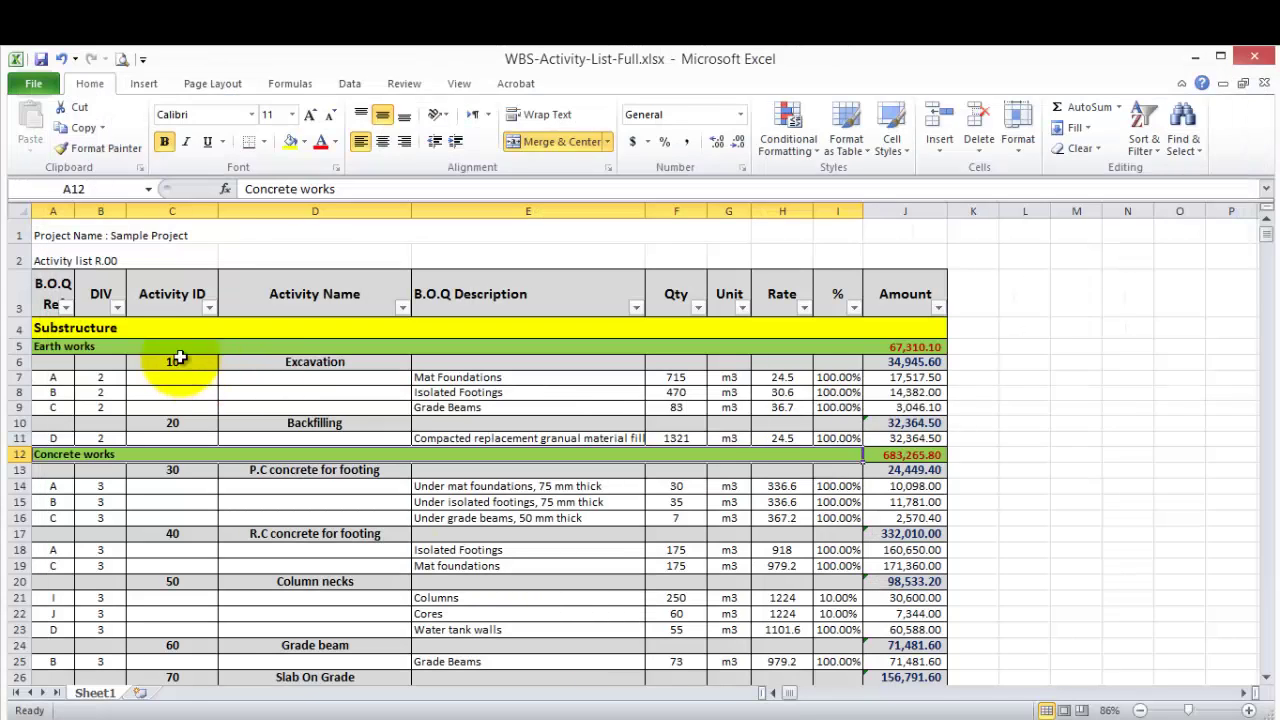
double_click(132, 328)
double_click(130, 327)
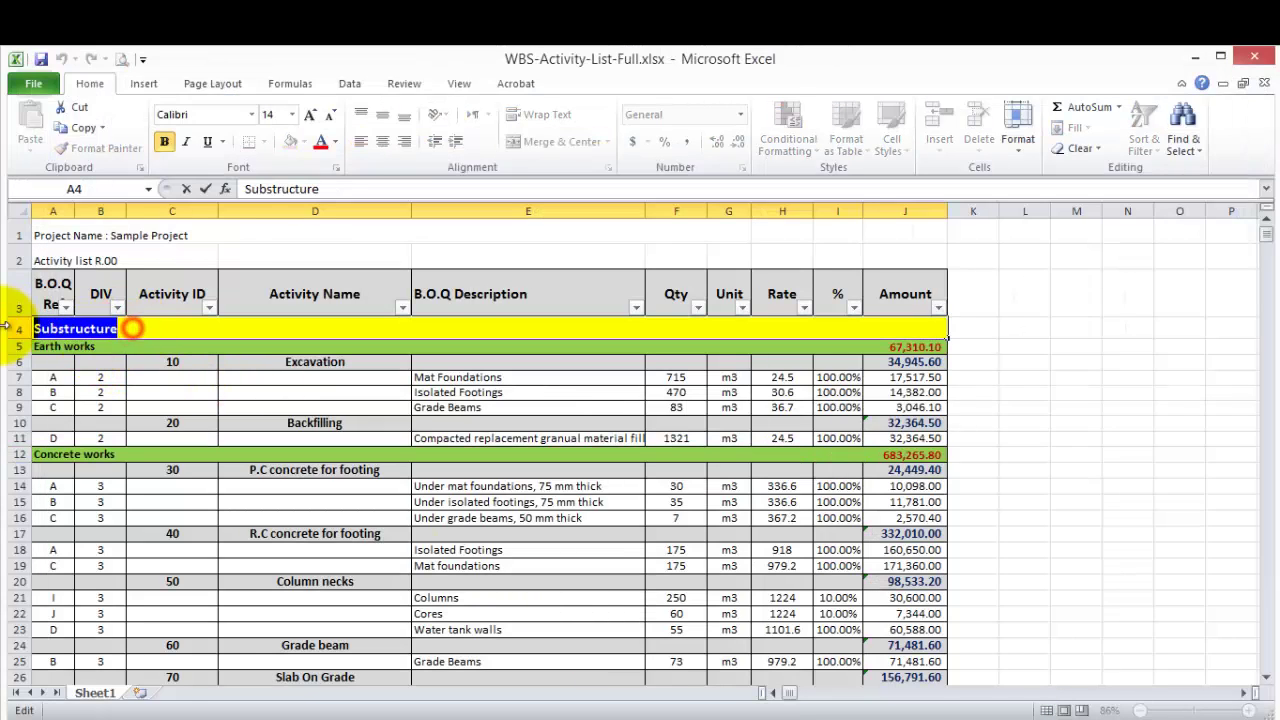
right_click(84, 330)
left_click(123, 363)
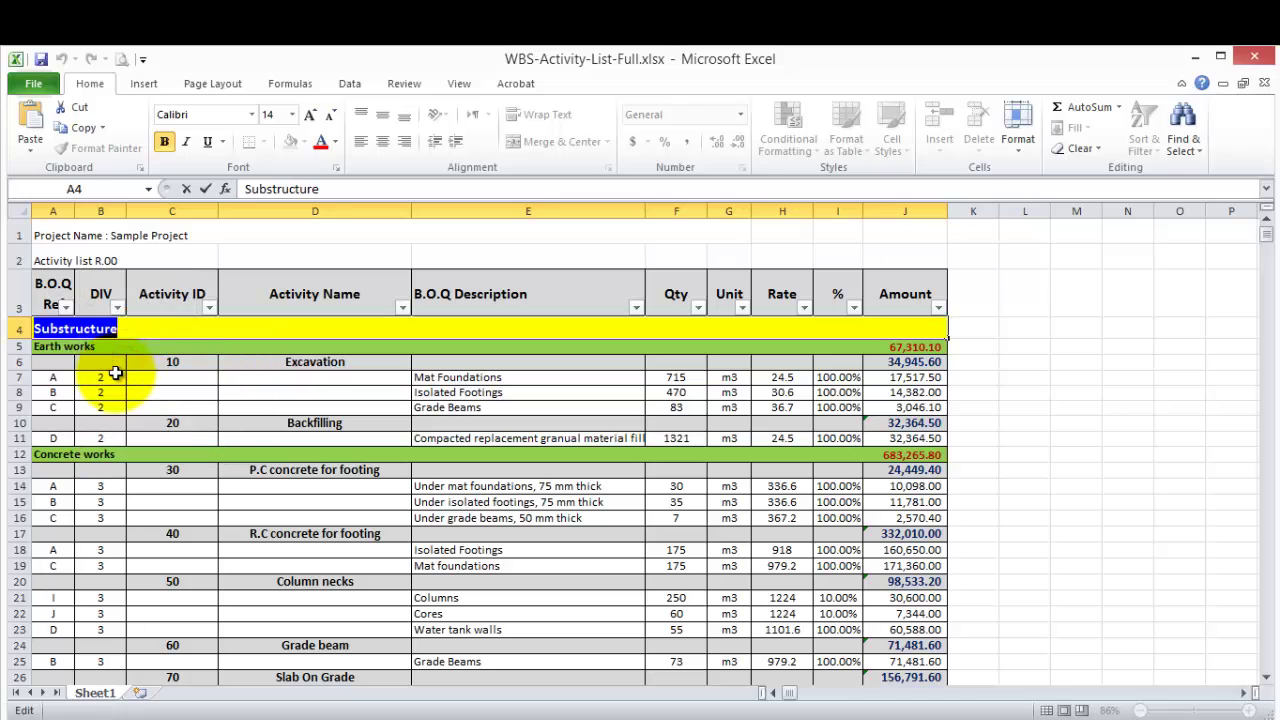
left_click(115, 376)
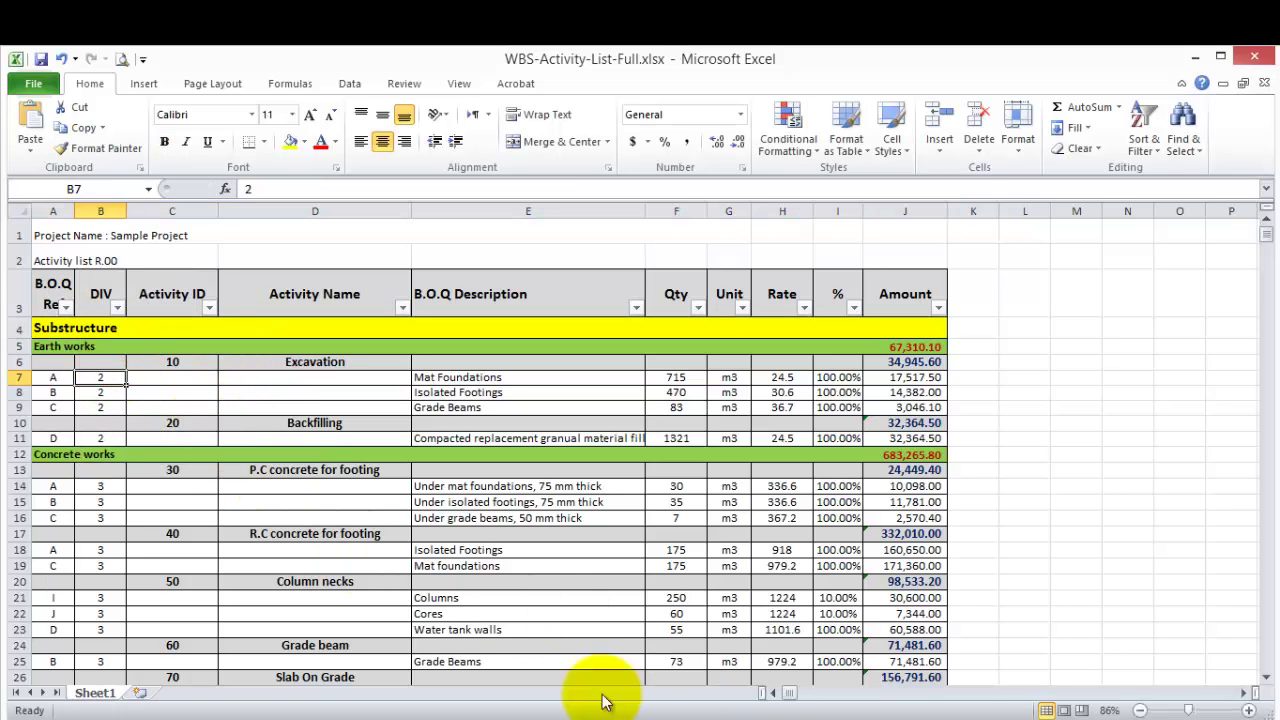
Back in Primavera P6, add a WBS element under Construction works and paste Substructure as its name
key("alt+Tab")
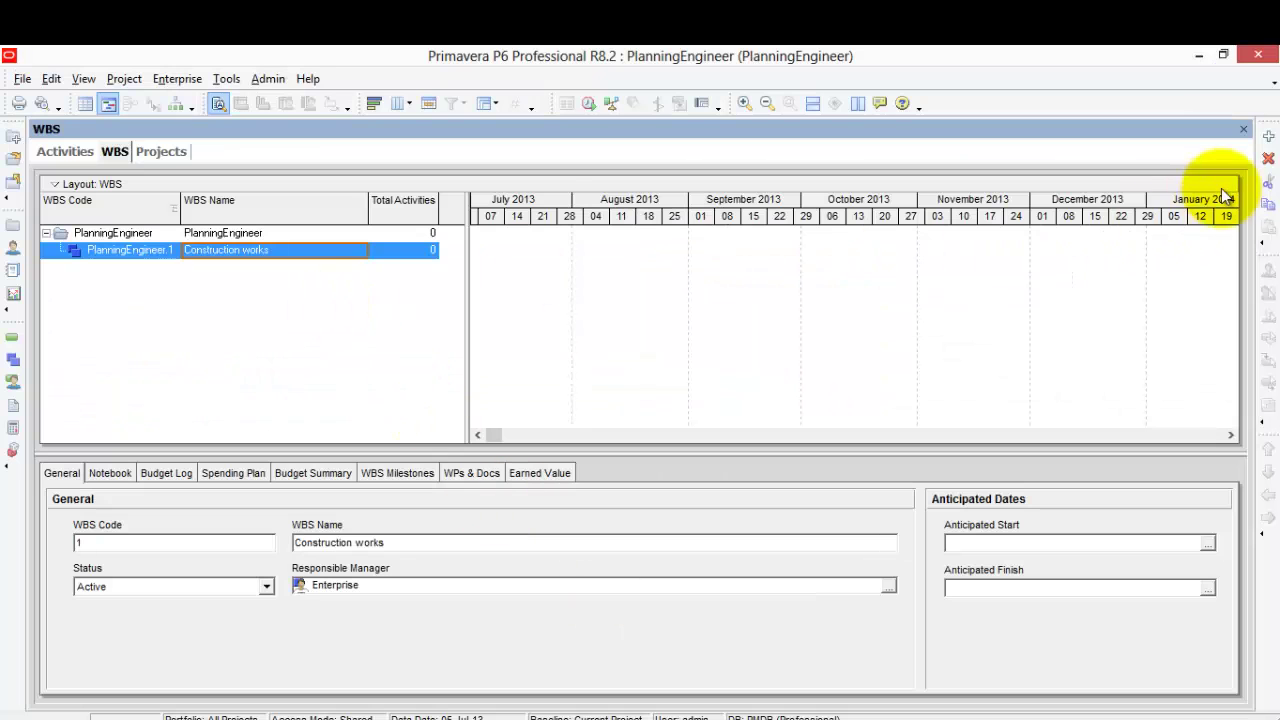
left_click(1268, 135)
left_click(257, 270)
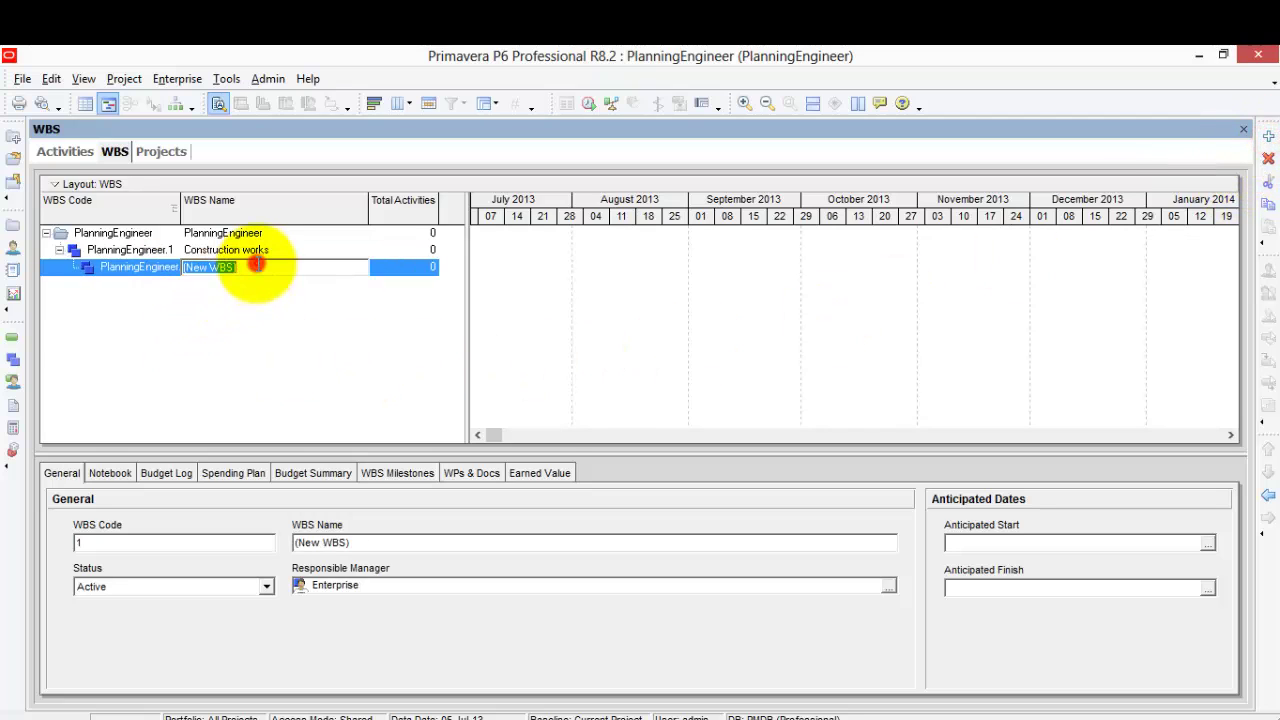
right_click(232, 266)
left_click(283, 350)
left_click(264, 347)
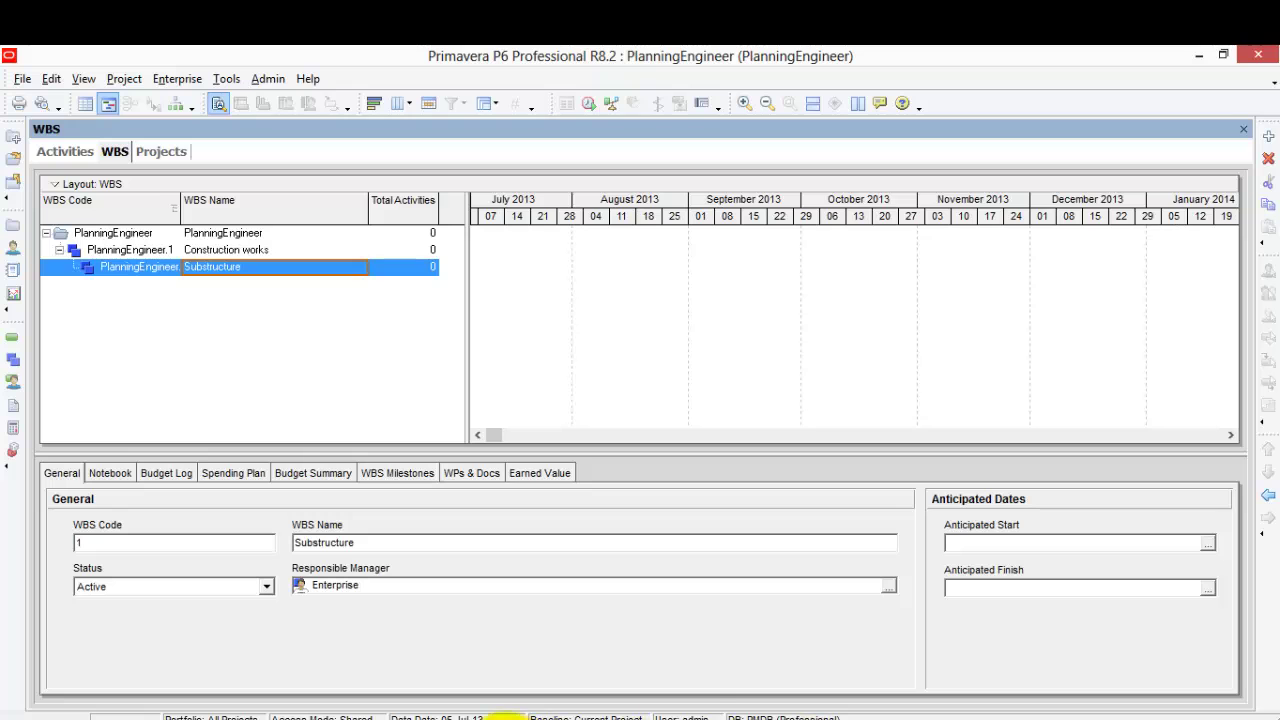
Switch to the wbs-and-division-of-work-excel-spread-sheet workbook in Excel and close it
mouse_move(503, 718)
left_click(580, 668)
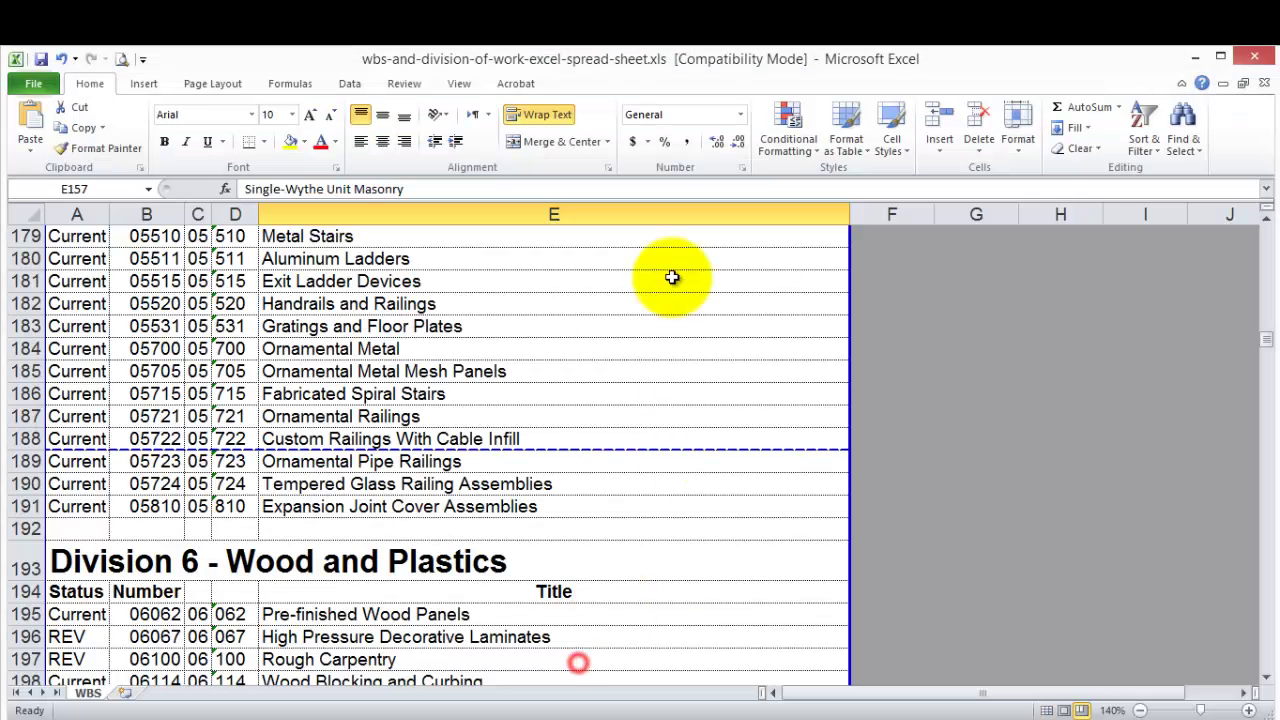
left_click(1260, 58)
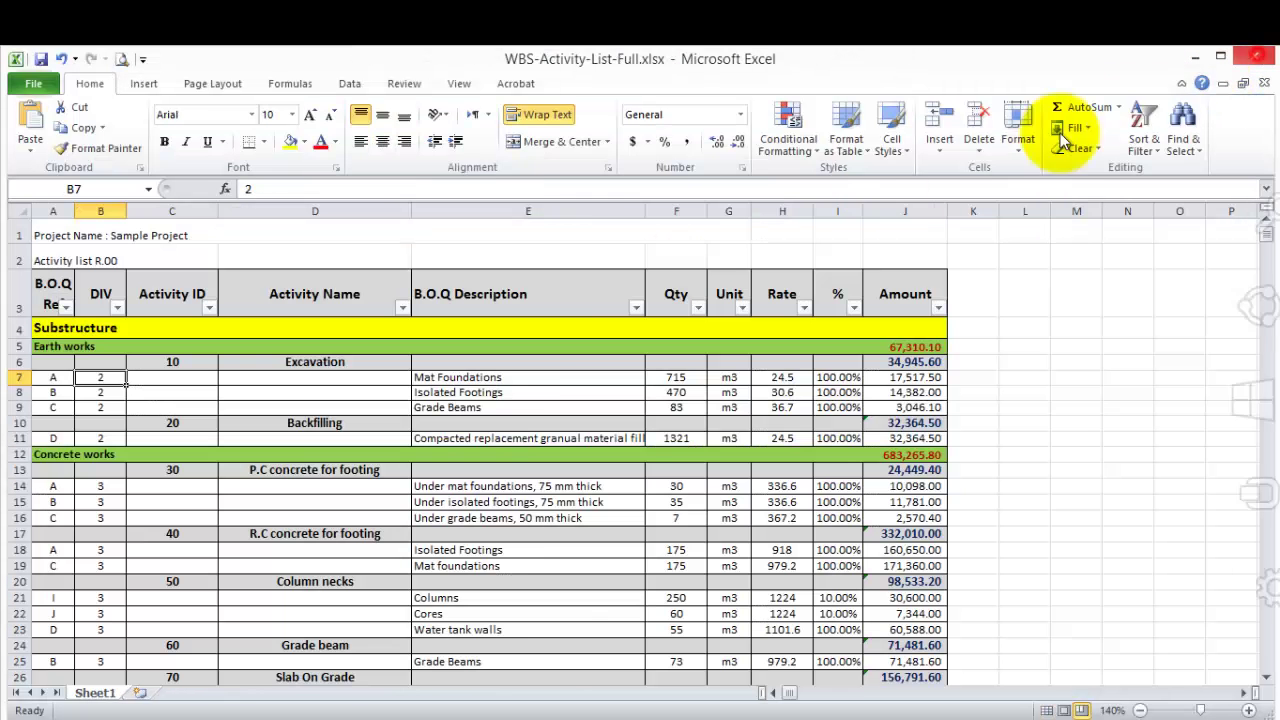
Copy the Earth works heading text from cell A5 of the WBS-Activity-List-Full workbook
left_click(100, 329)
left_click(108, 345)
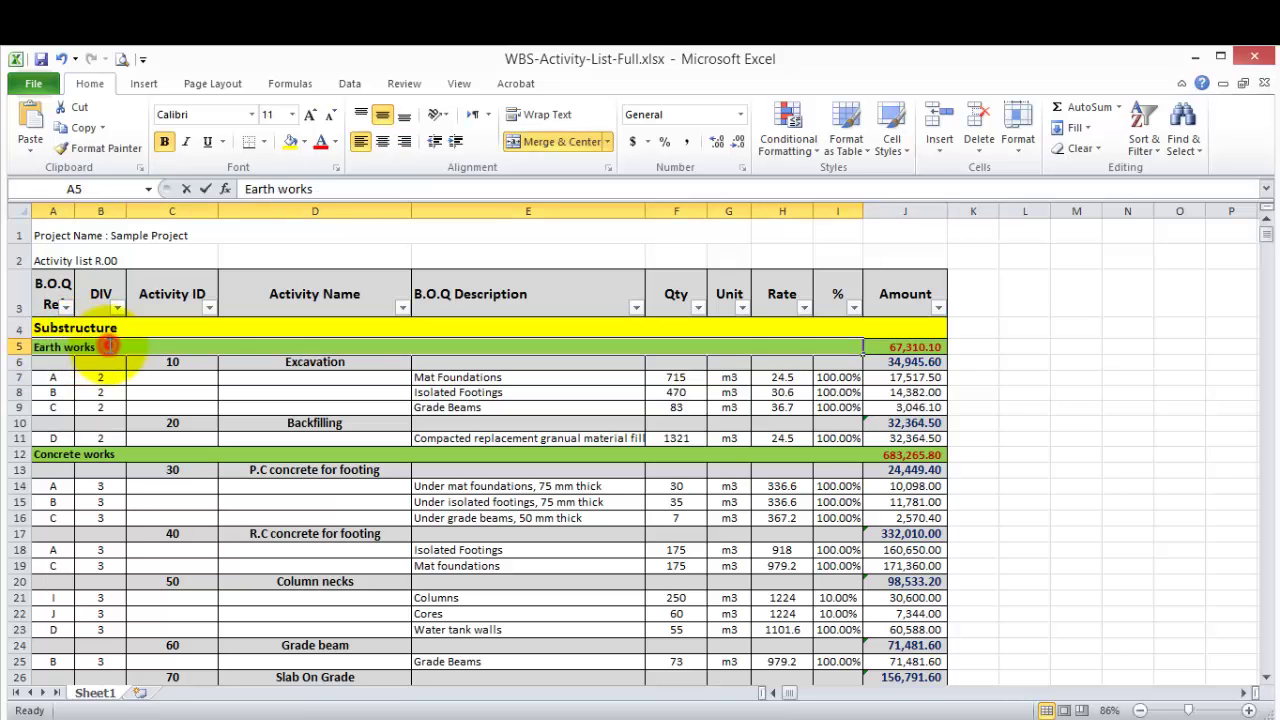
triple_click(108, 345)
right_click(56, 347)
left_click(108, 379)
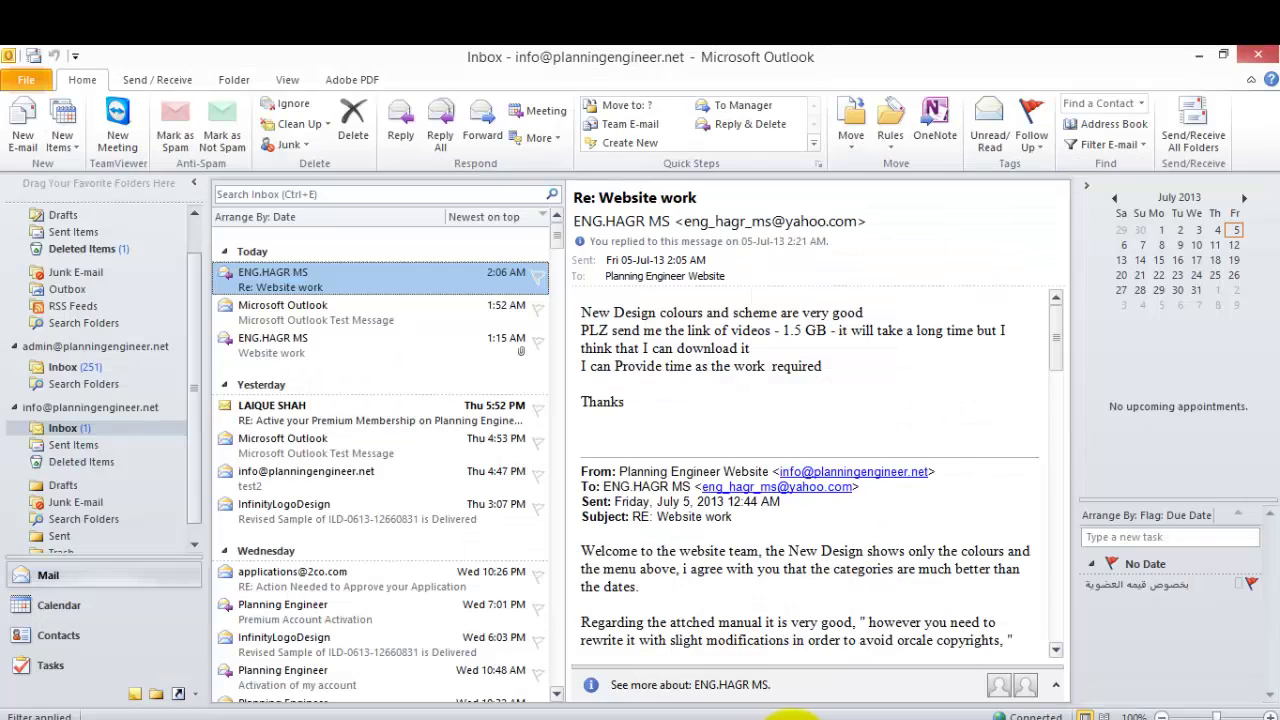
Return to Primavera P6, add a WBS element under Substructure and paste Earth works as its name
left_click(805, 715)
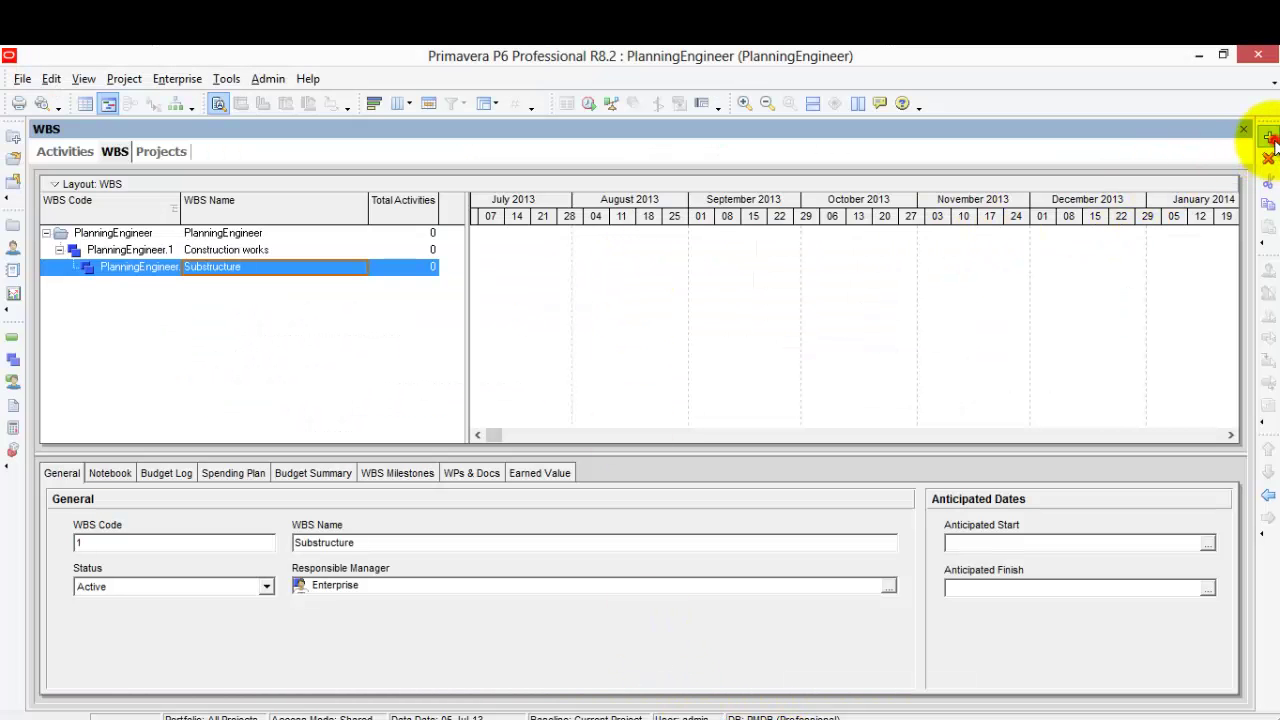
left_click(1269, 138)
left_click(249, 284)
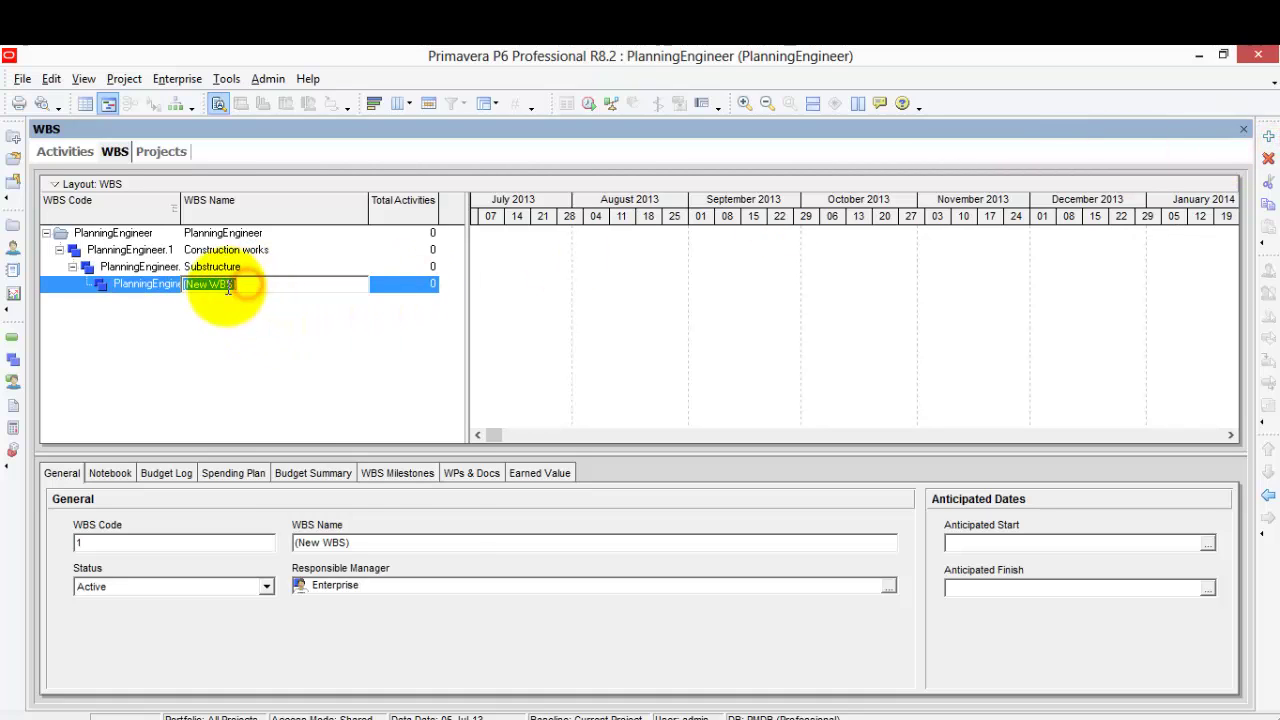
right_click(250, 287)
left_click(282, 361)
left_click(243, 351)
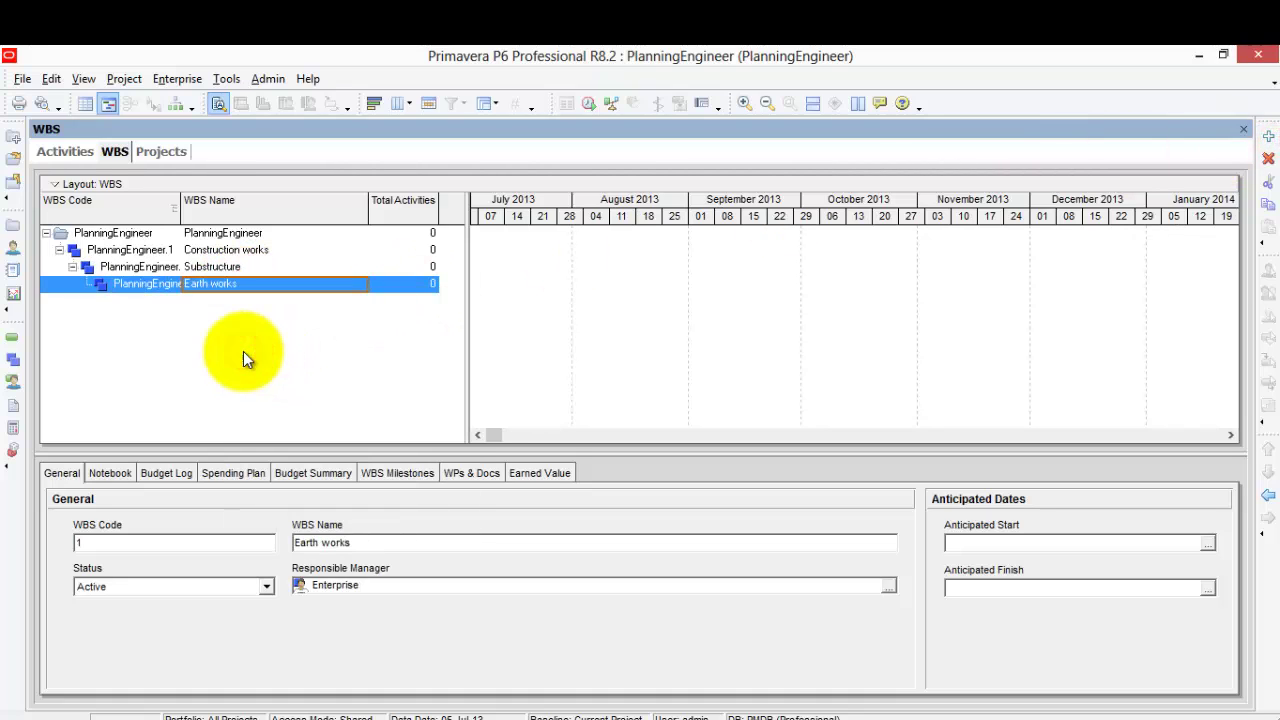
Add a new WBS element below Earth works and outdent it one level to match Earth works under Substructure
left_click(1269, 137)
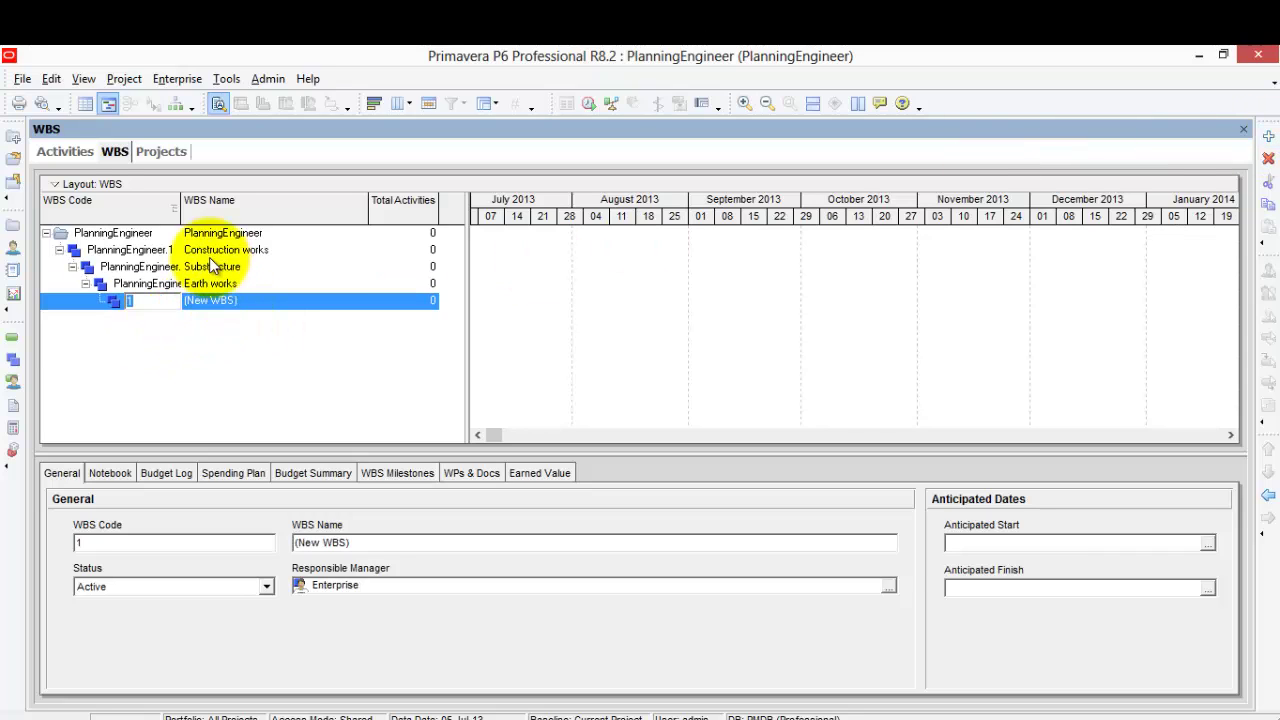
left_click(1268, 496)
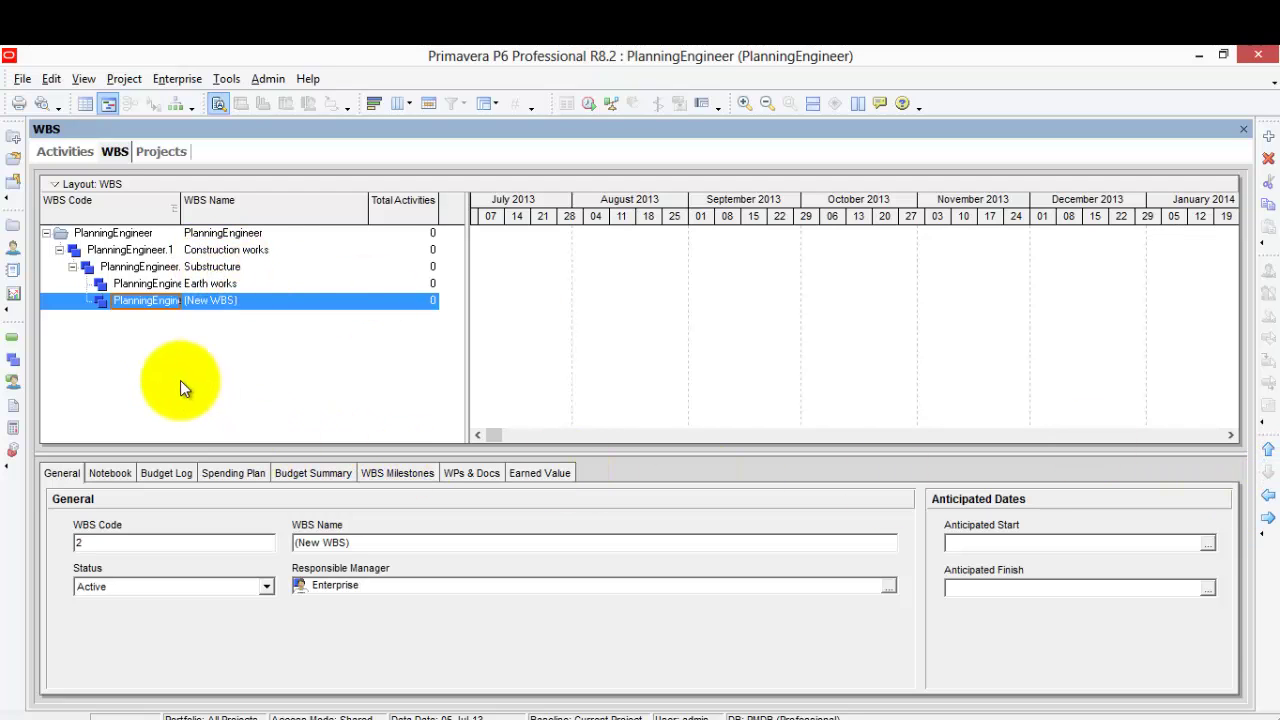
left_click(133, 264)
left_click(126, 307)
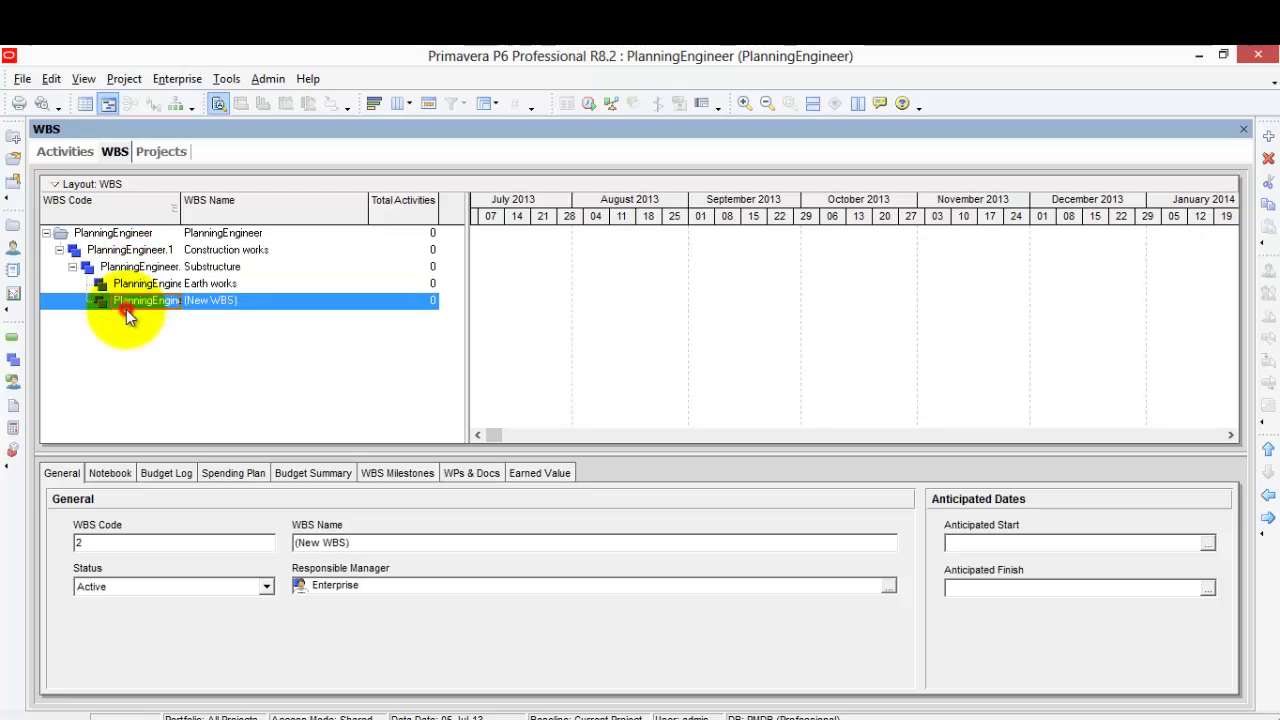
left_click(134, 286)
left_click(134, 303)
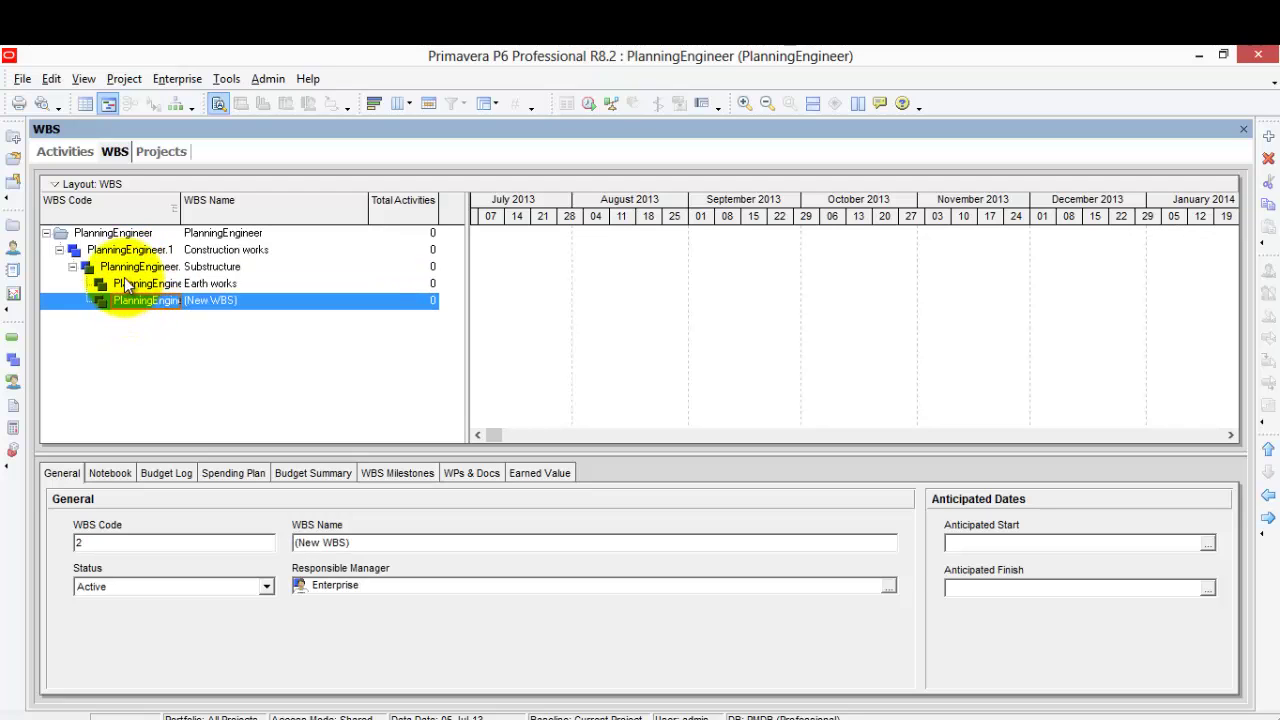
Outdent the new WBS element one more level to match Substructure, then collapse and re-expand the Substructure branch
left_click(1268, 494)
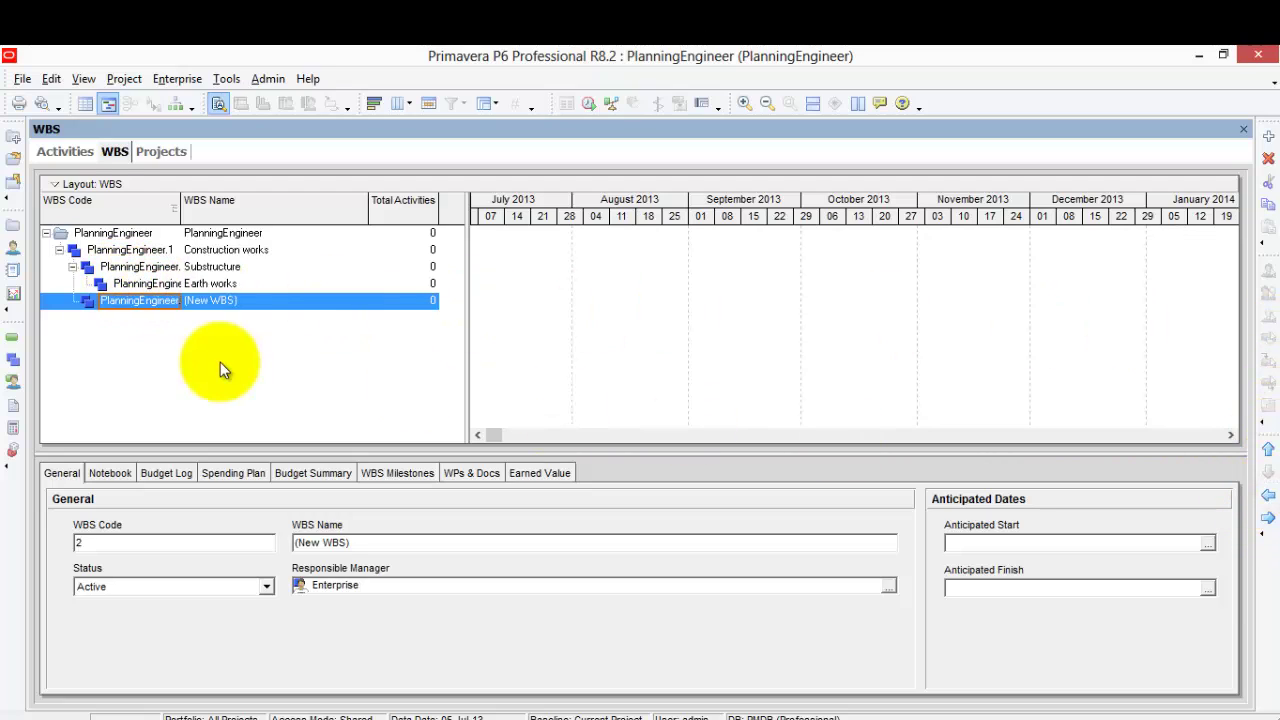
left_click(182, 263)
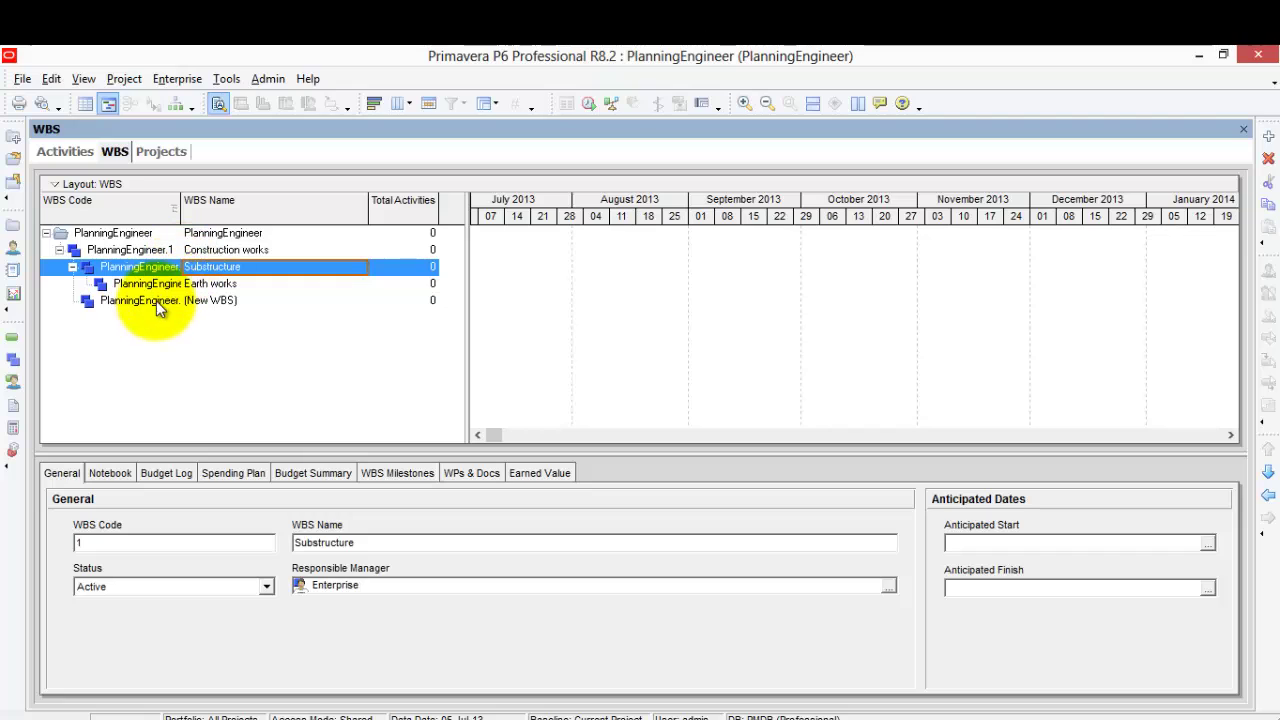
left_click(72, 268)
left_click(72, 268)
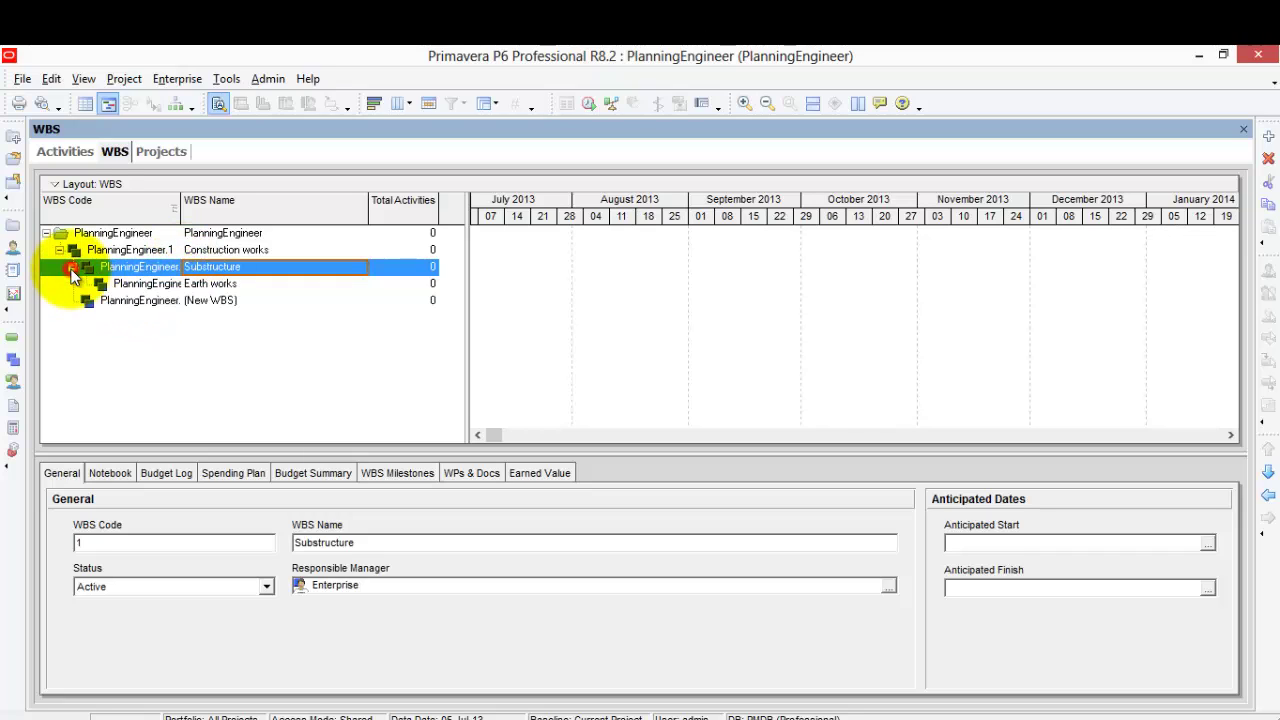
left_click(72, 268)
left_click(72, 268)
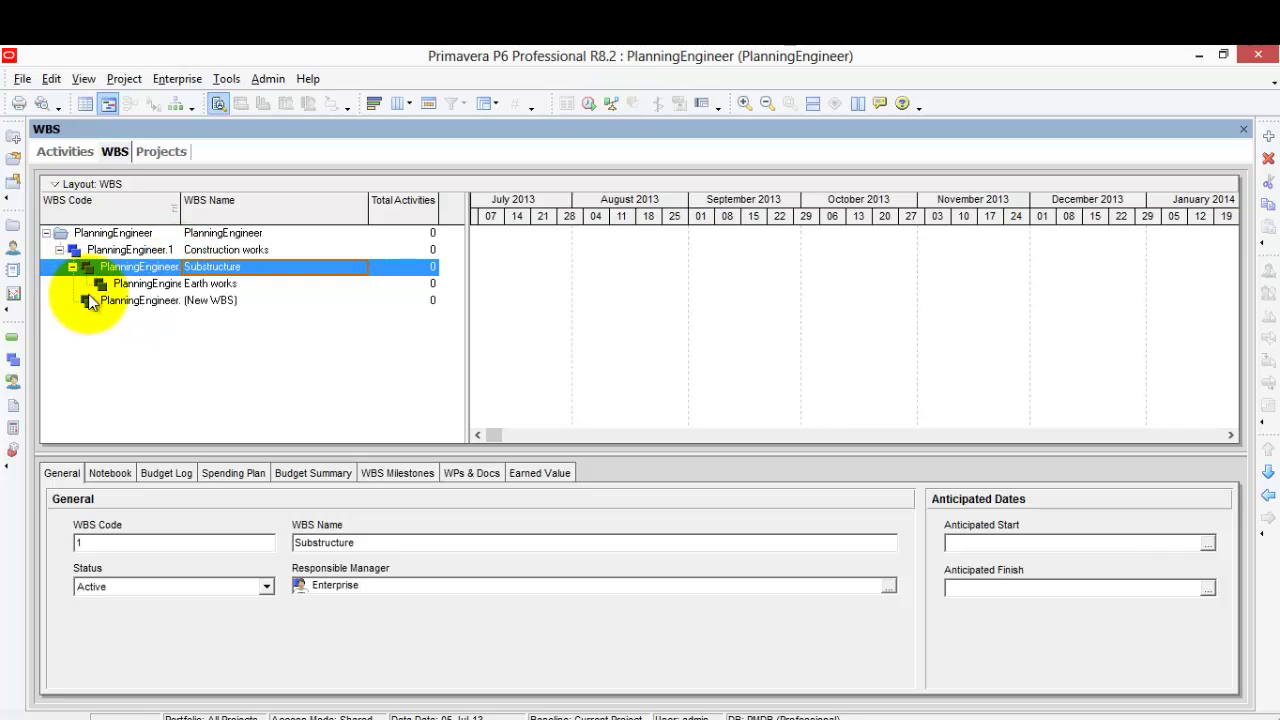
Switch to the WBS-Activity-List-Full workbook in Excel and copy the Concrete works heading text from cell A12
left_click(88, 300)
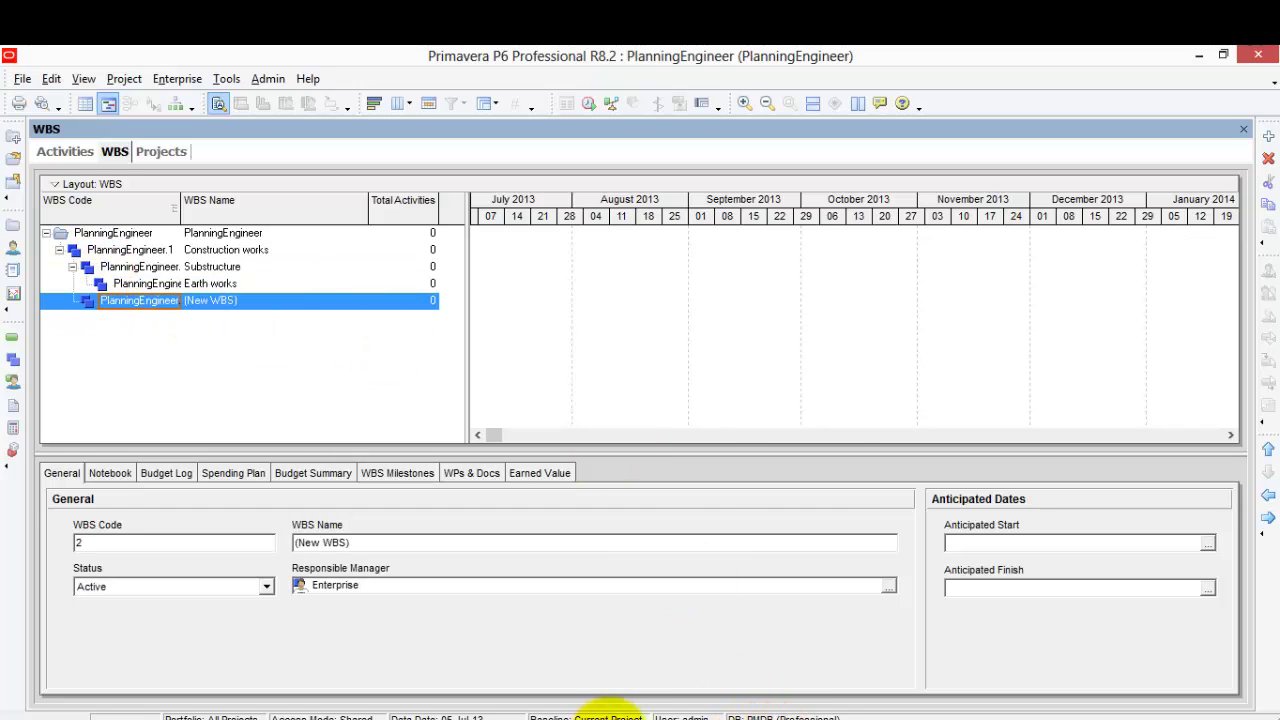
left_click(500, 715)
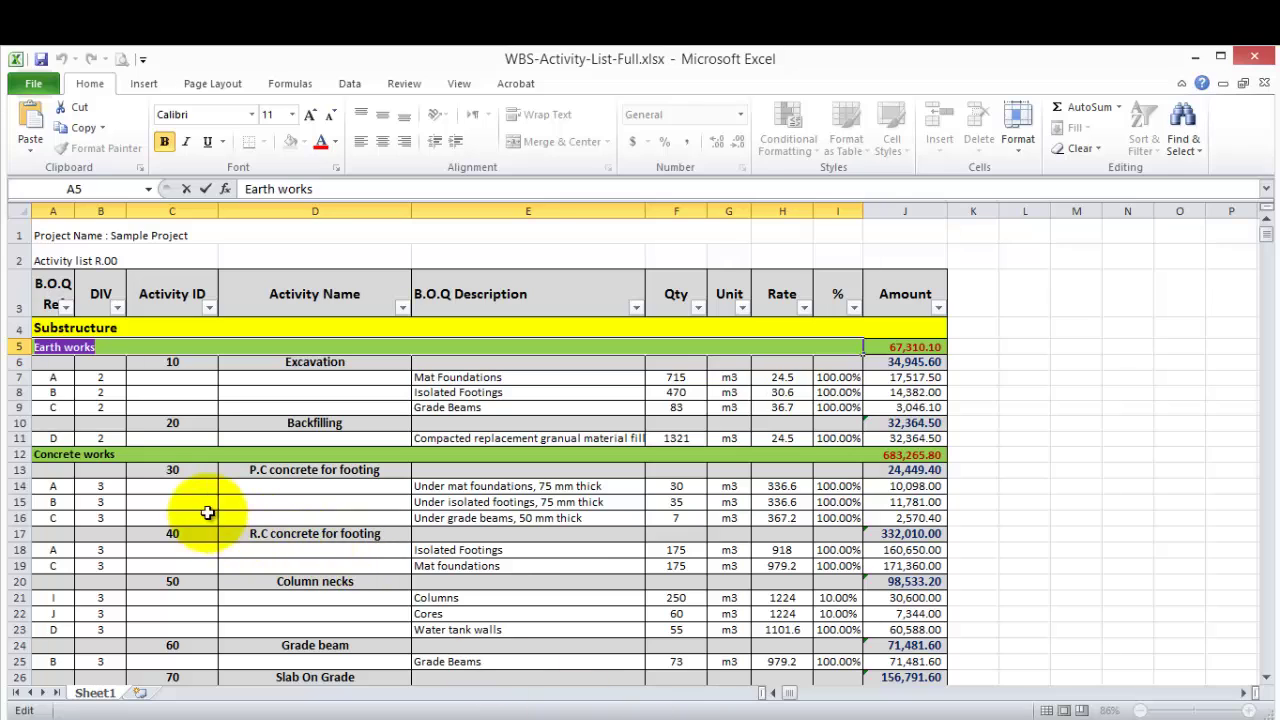
left_click(126, 452)
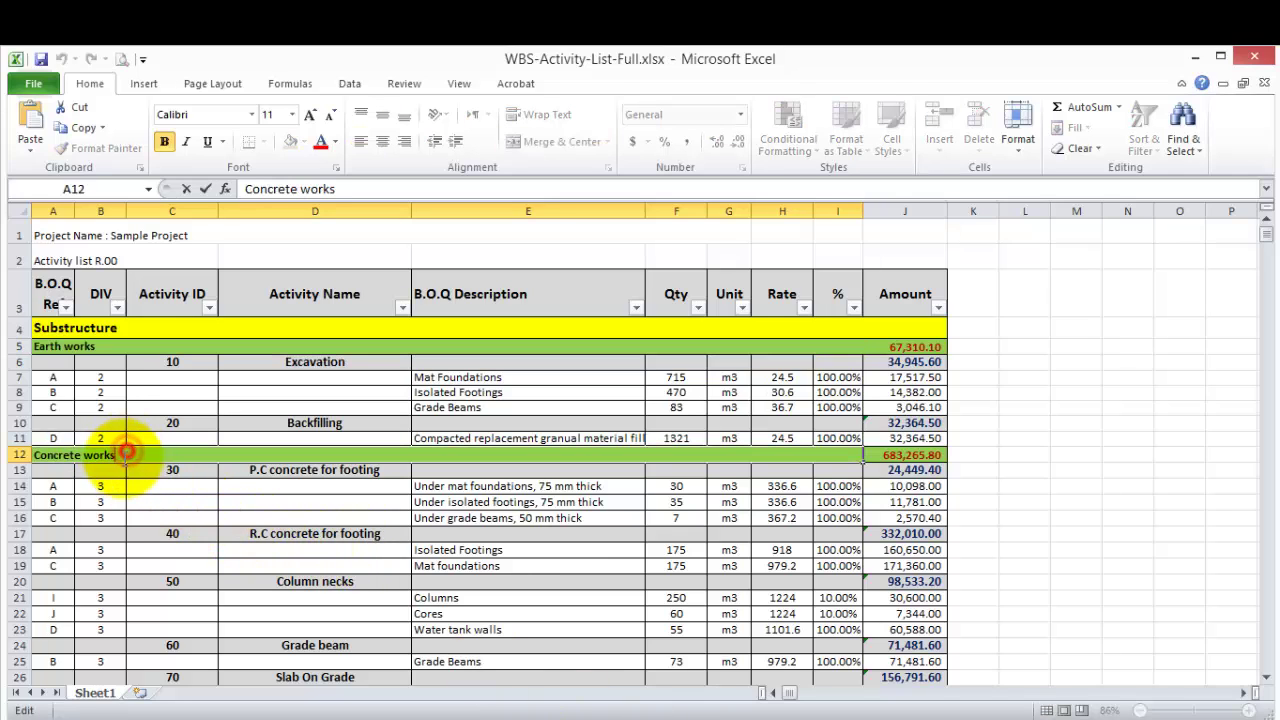
left_click_drag(127, 455, 45, 455)
right_click(48, 456)
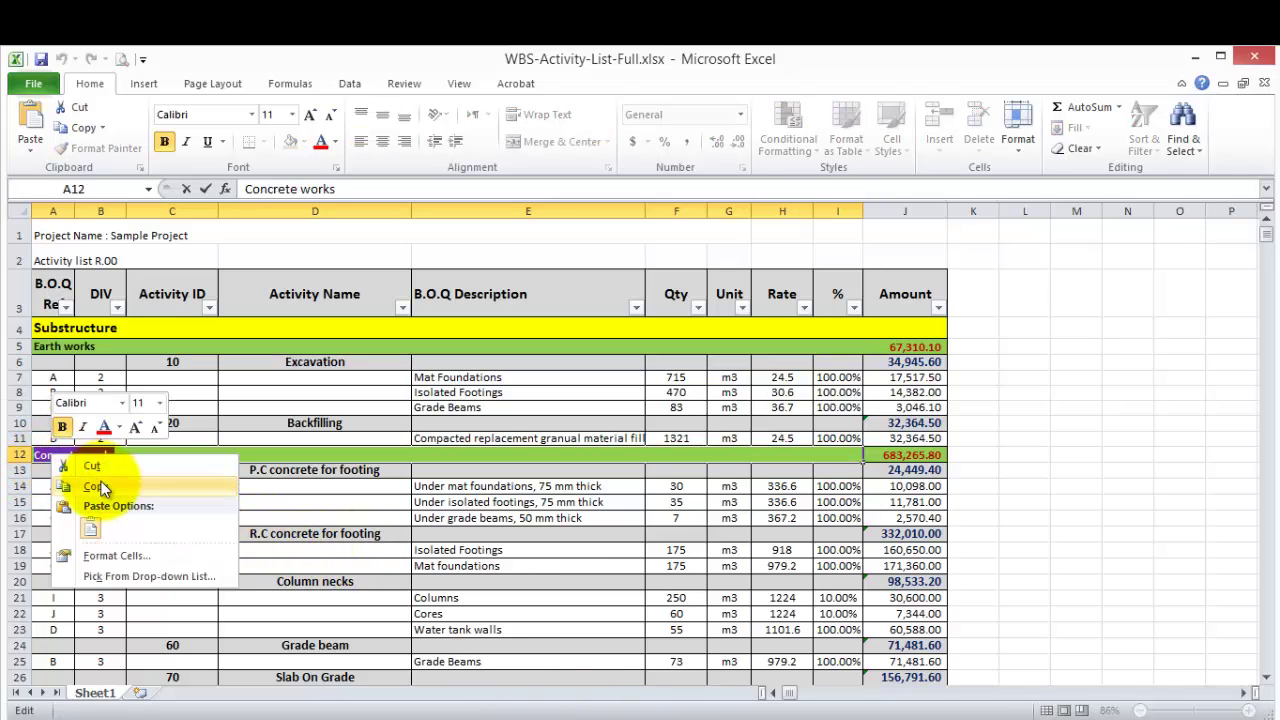
left_click(100, 484)
Return to Primavera P6 and paste Concrete works as the name of the new WBS element below Earth works
left_click(800, 714)
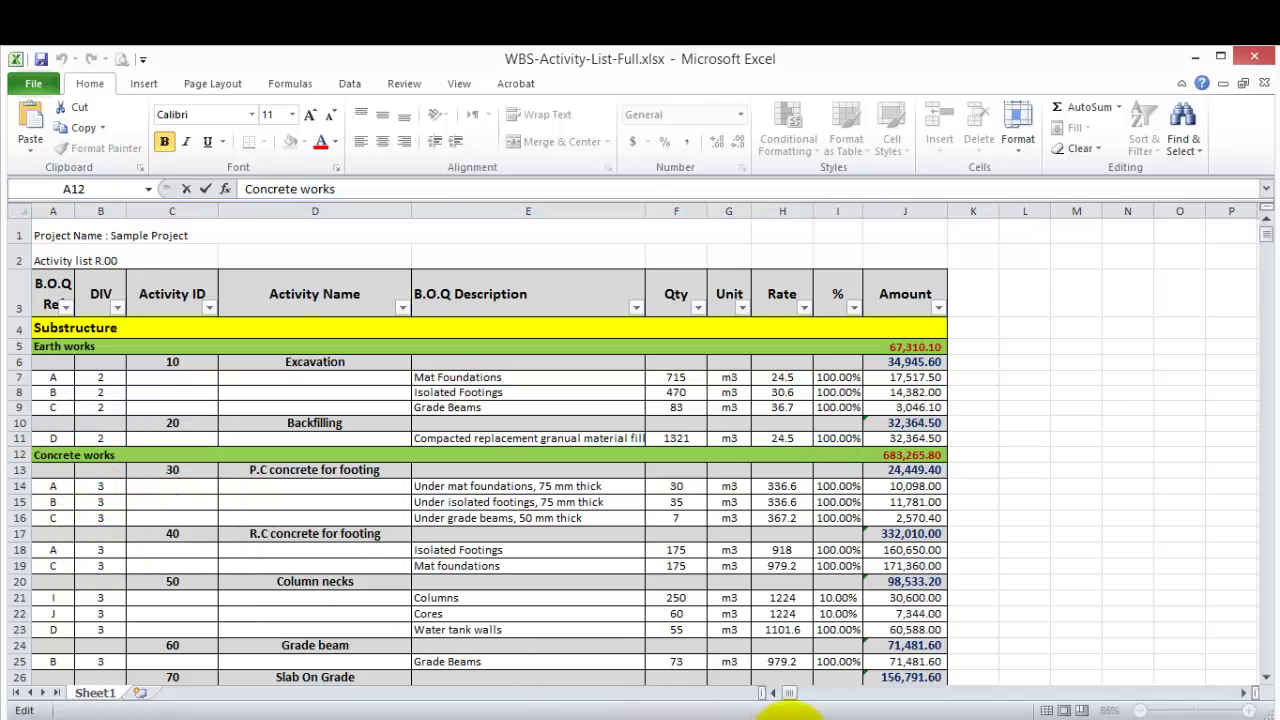
left_click(254, 302)
right_click(237, 305)
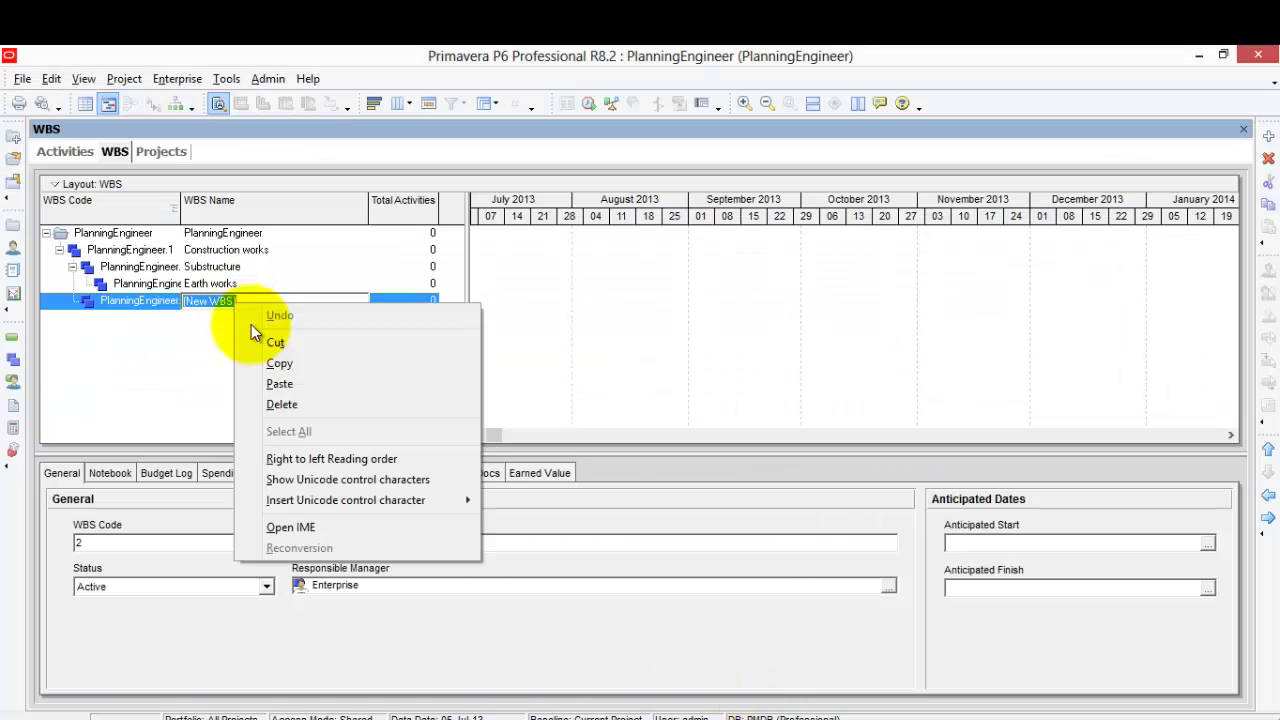
left_click(281, 384)
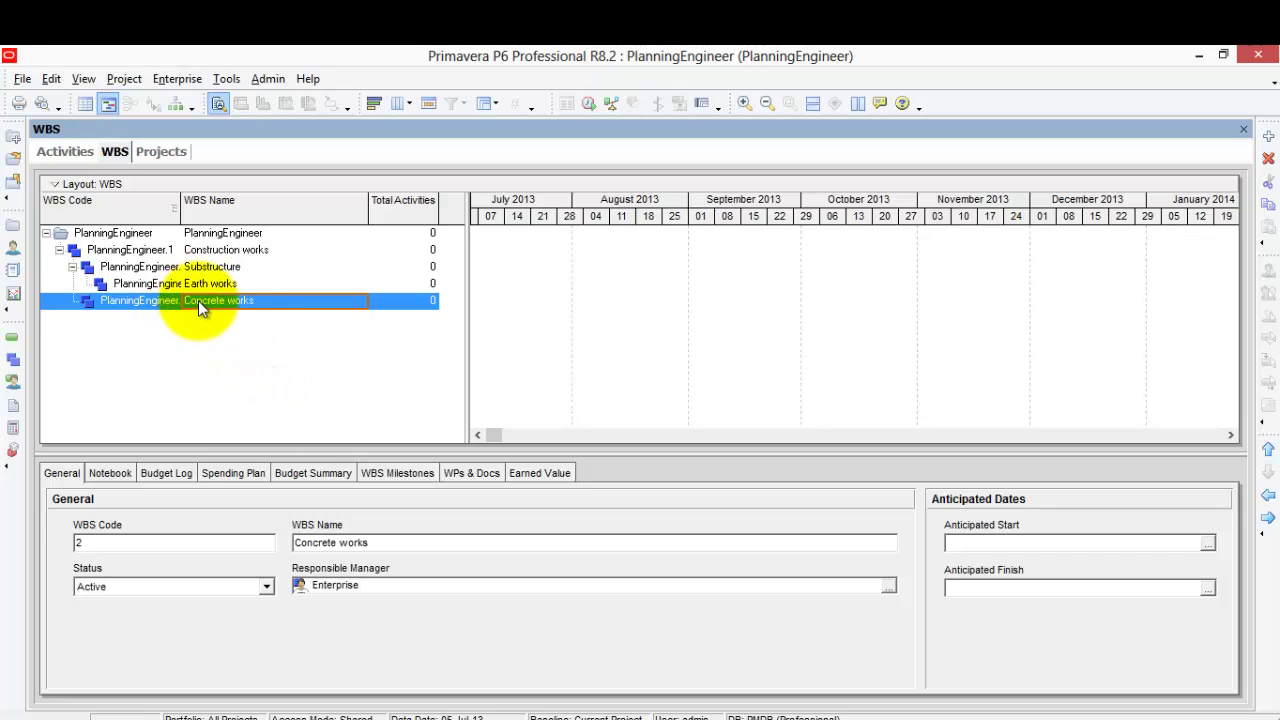
Indent the Concrete works element one level so it sits under Substructure alongside Earth works
left_click(201, 262)
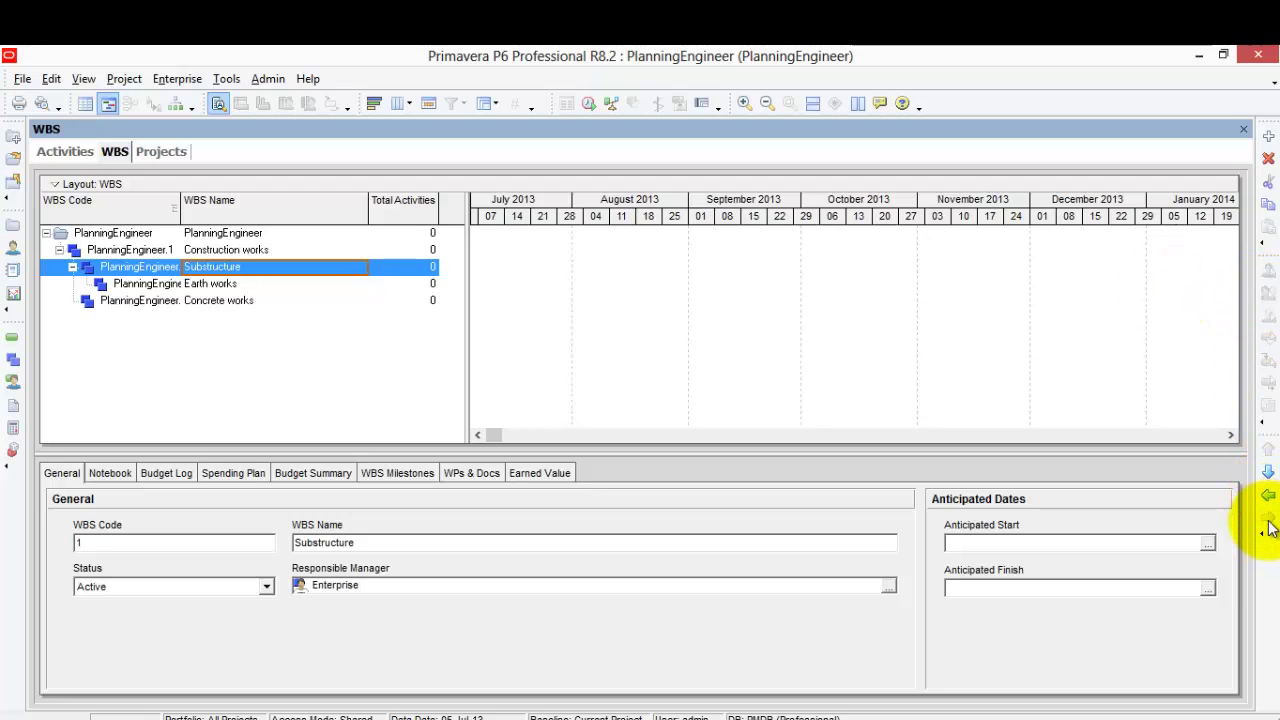
left_click(196, 301)
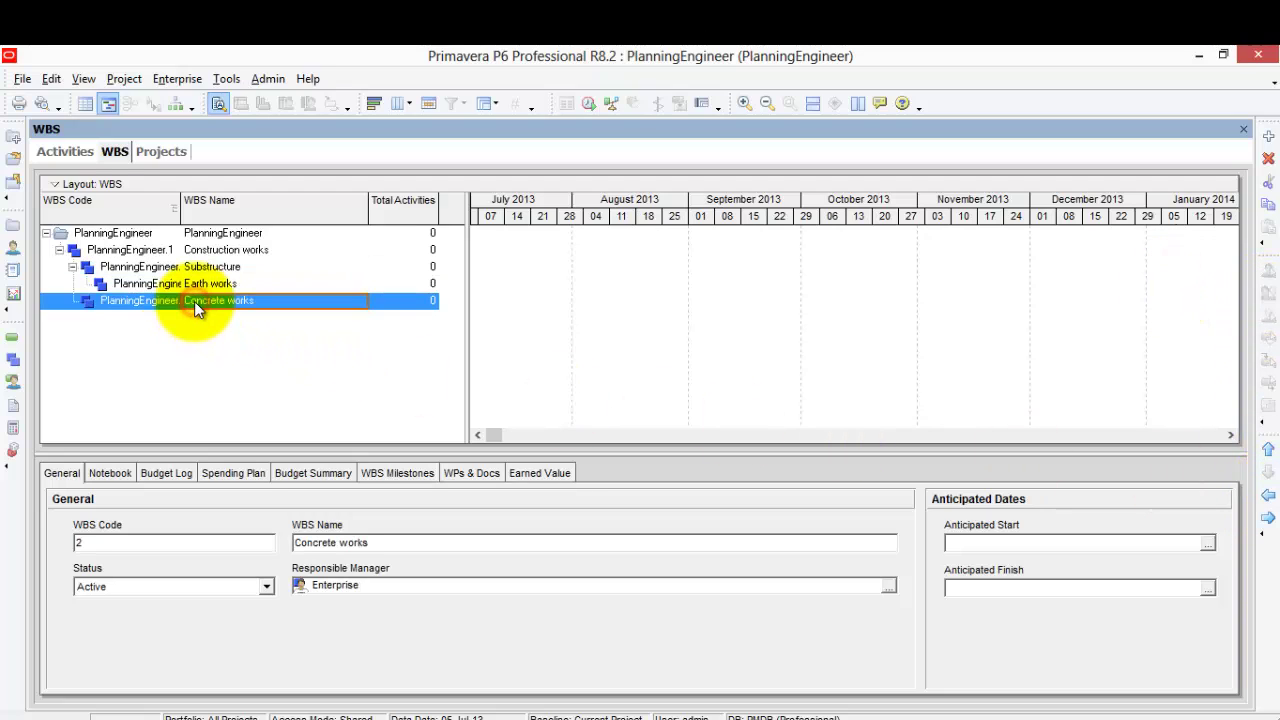
left_click(1268, 517)
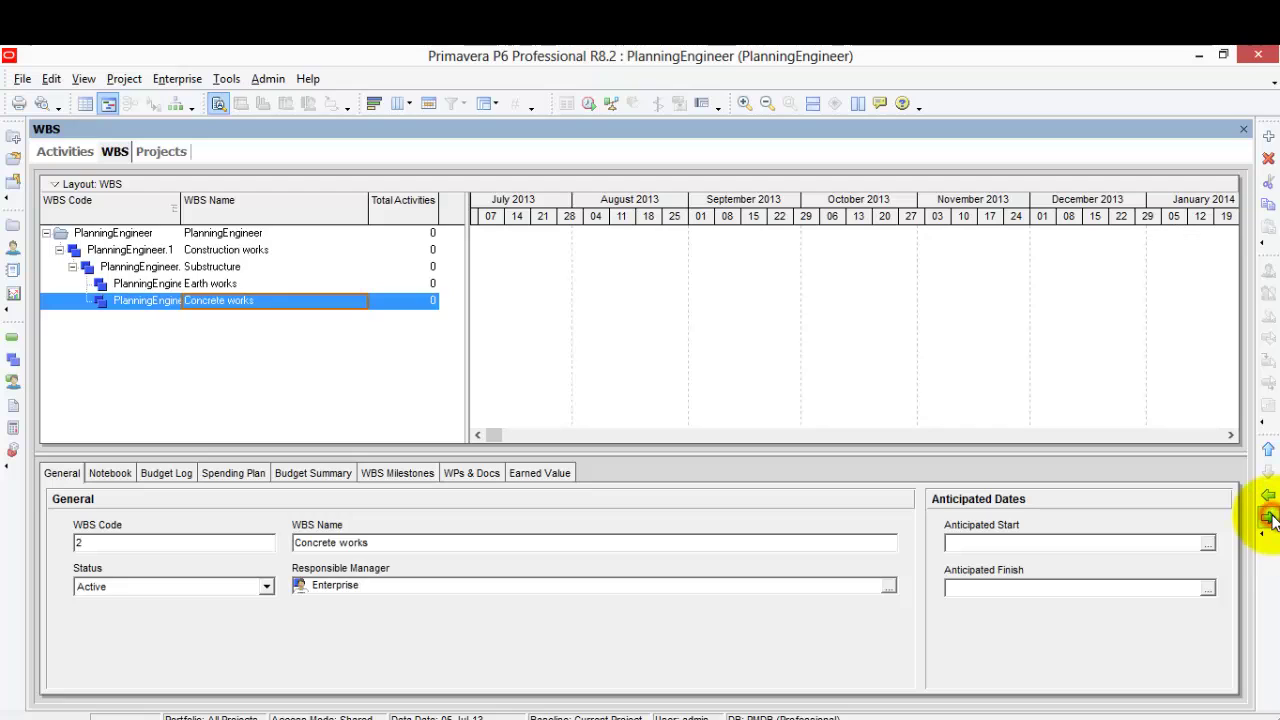
Move Concrete works up above Earth works and back down below it
left_click(216, 282)
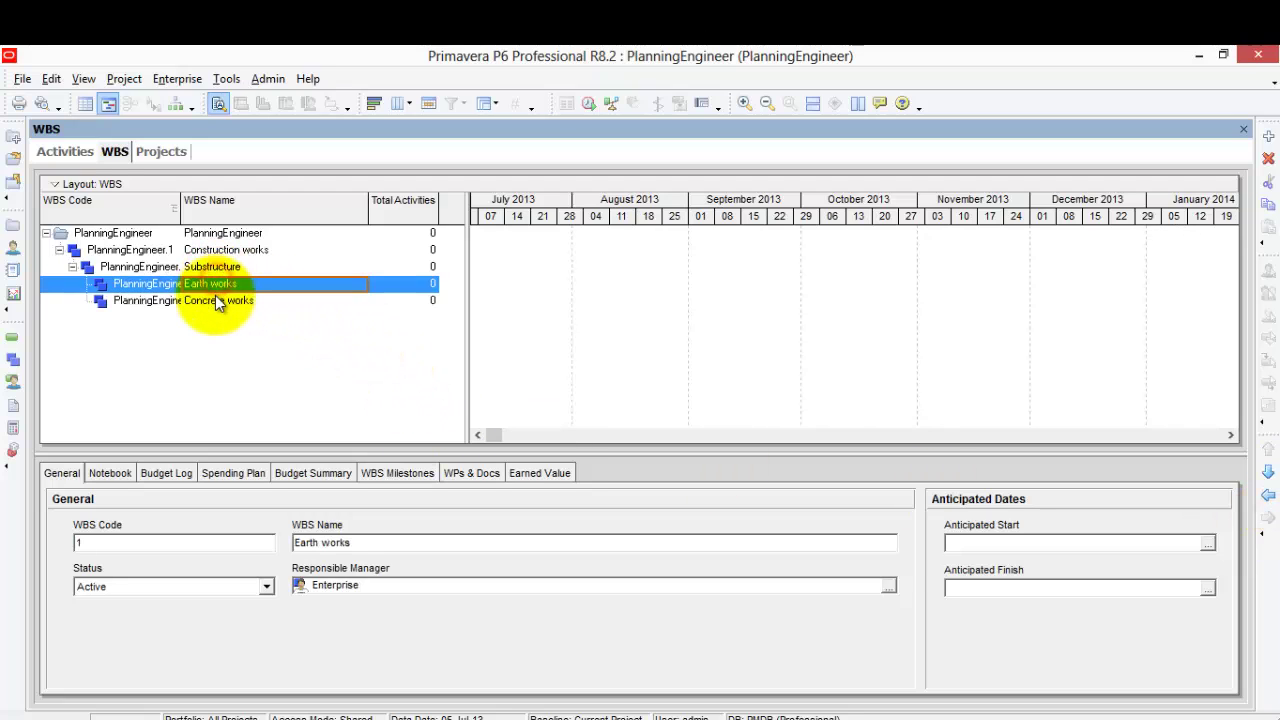
left_click(215, 298)
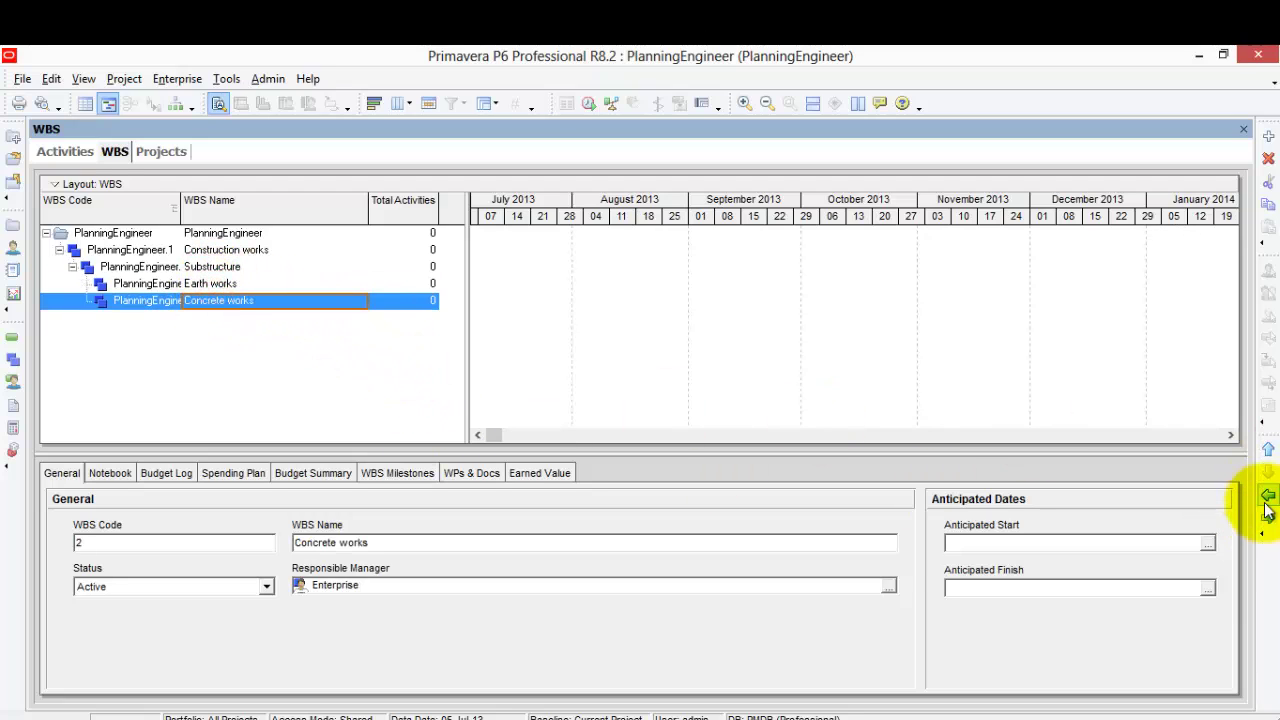
left_click(1266, 452)
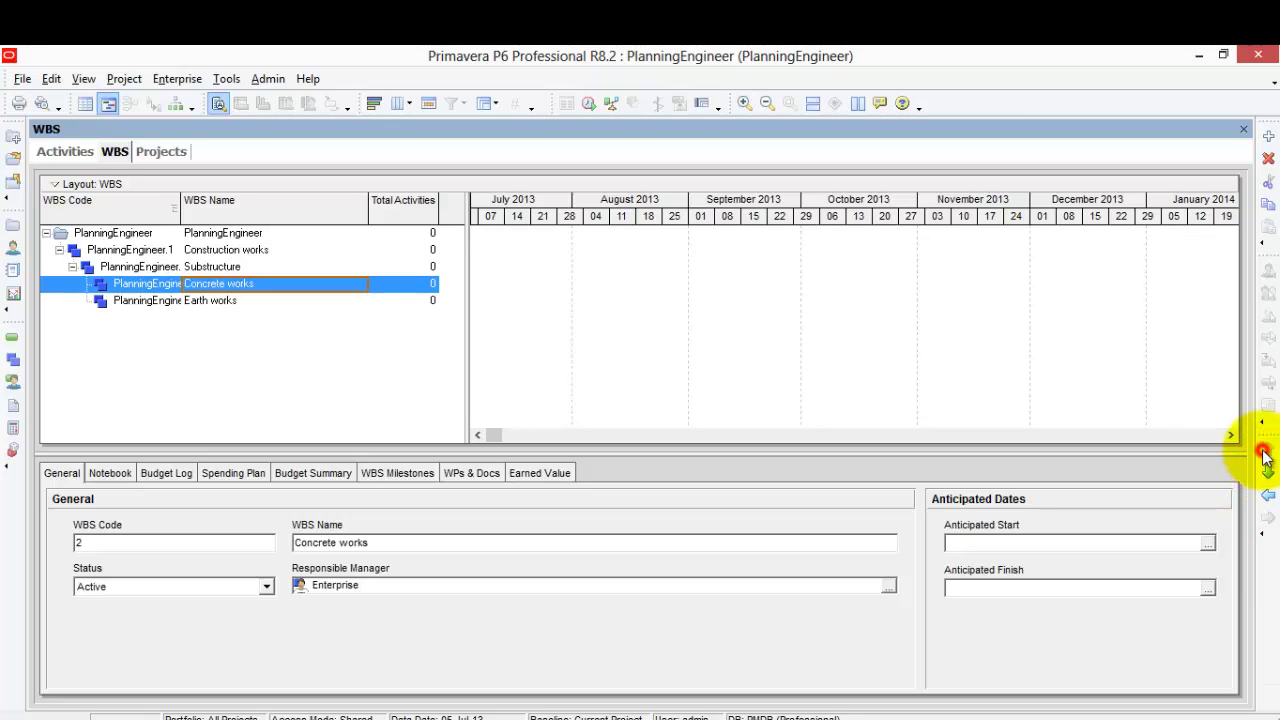
left_click(1267, 472)
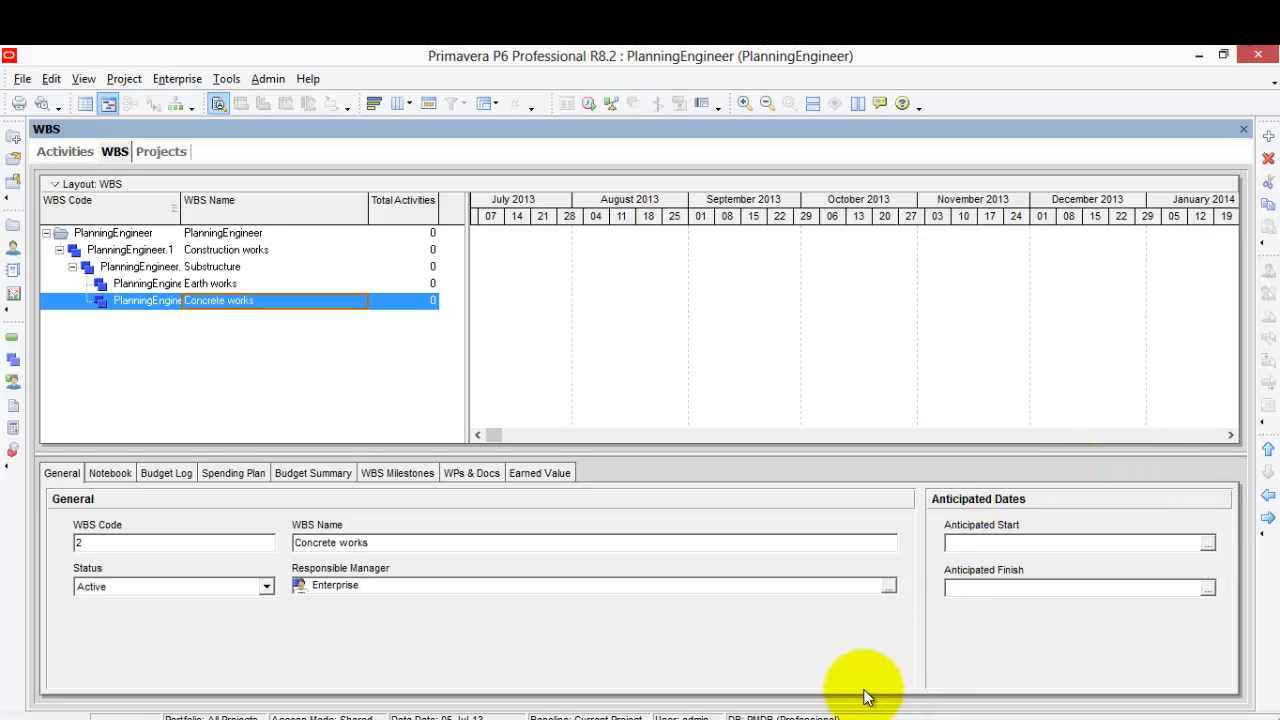
Switch to the WBS-Activity-List-Full workbook in Excel and copy the Waterproofing works heading text from cell A30
left_click(517, 718)
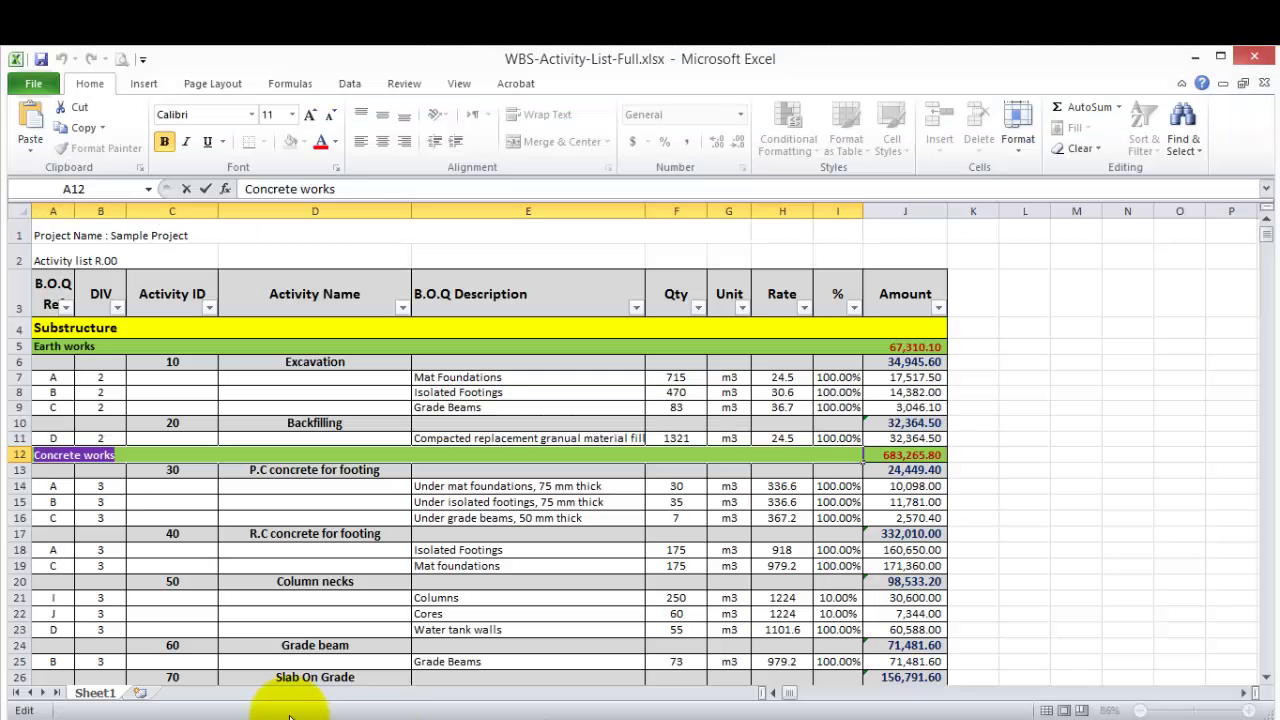
left_click(162, 516)
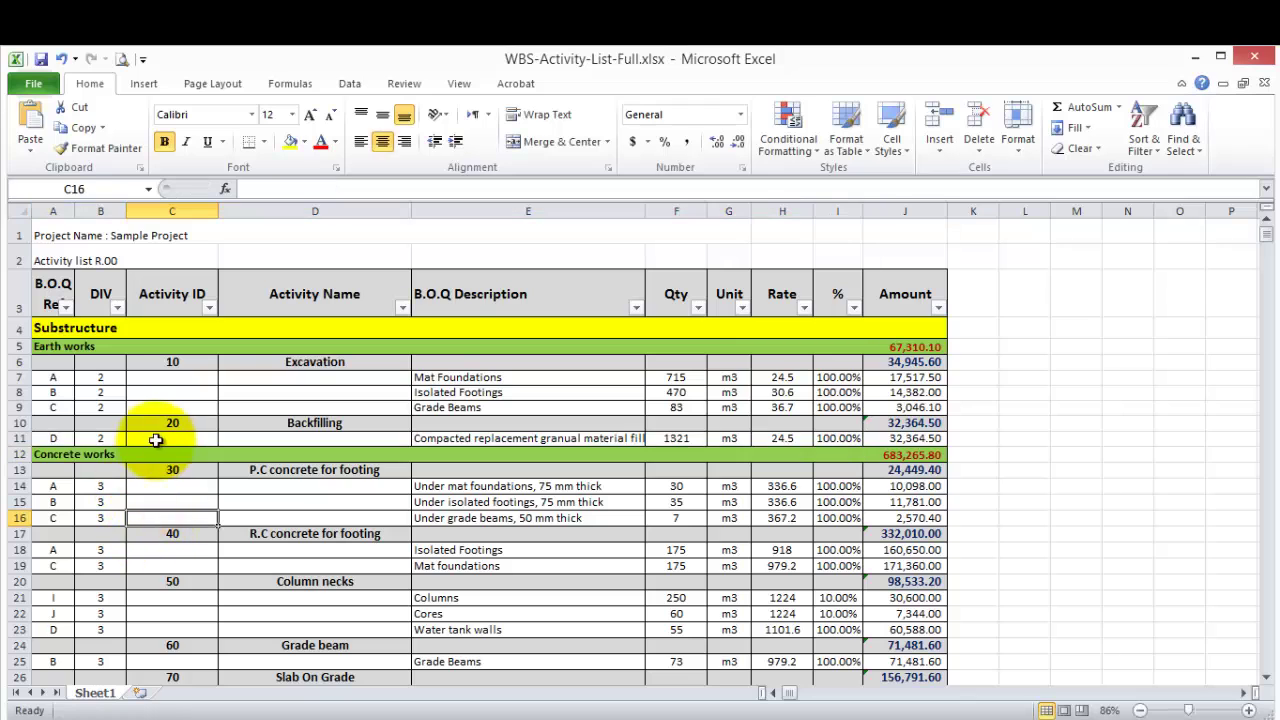
scroll(157, 440, "down", 3)
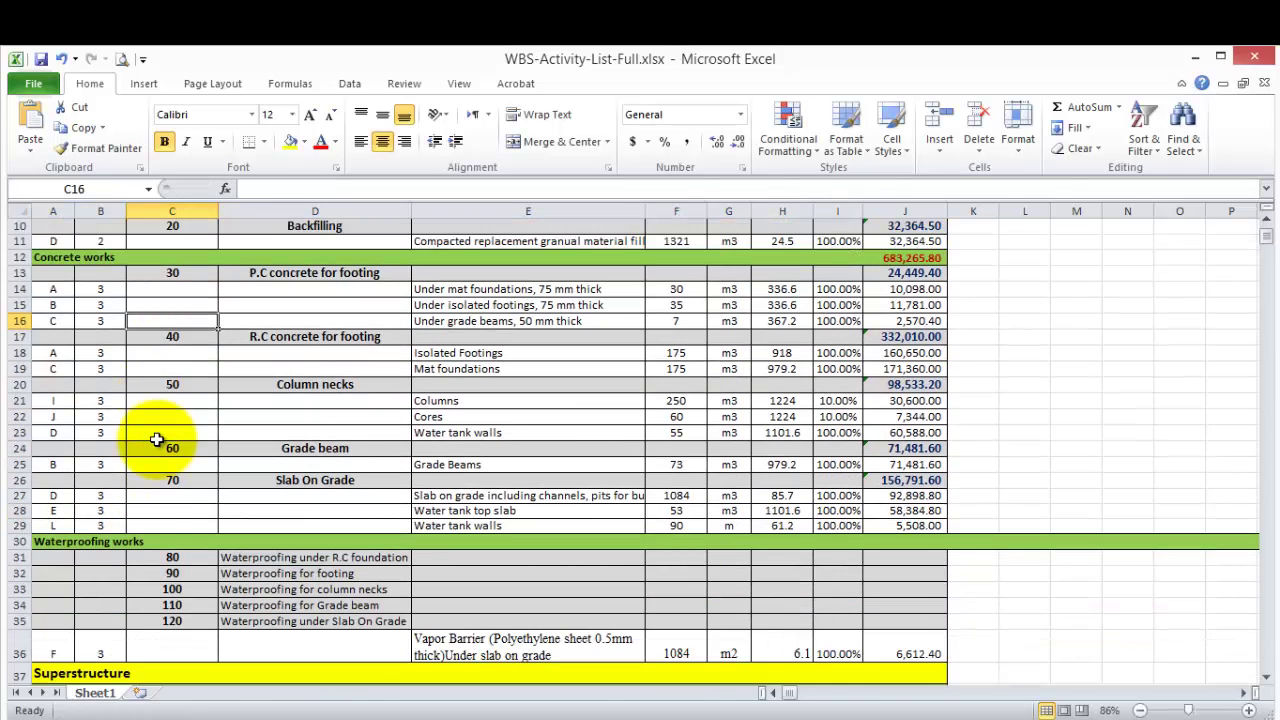
left_click(148, 541)
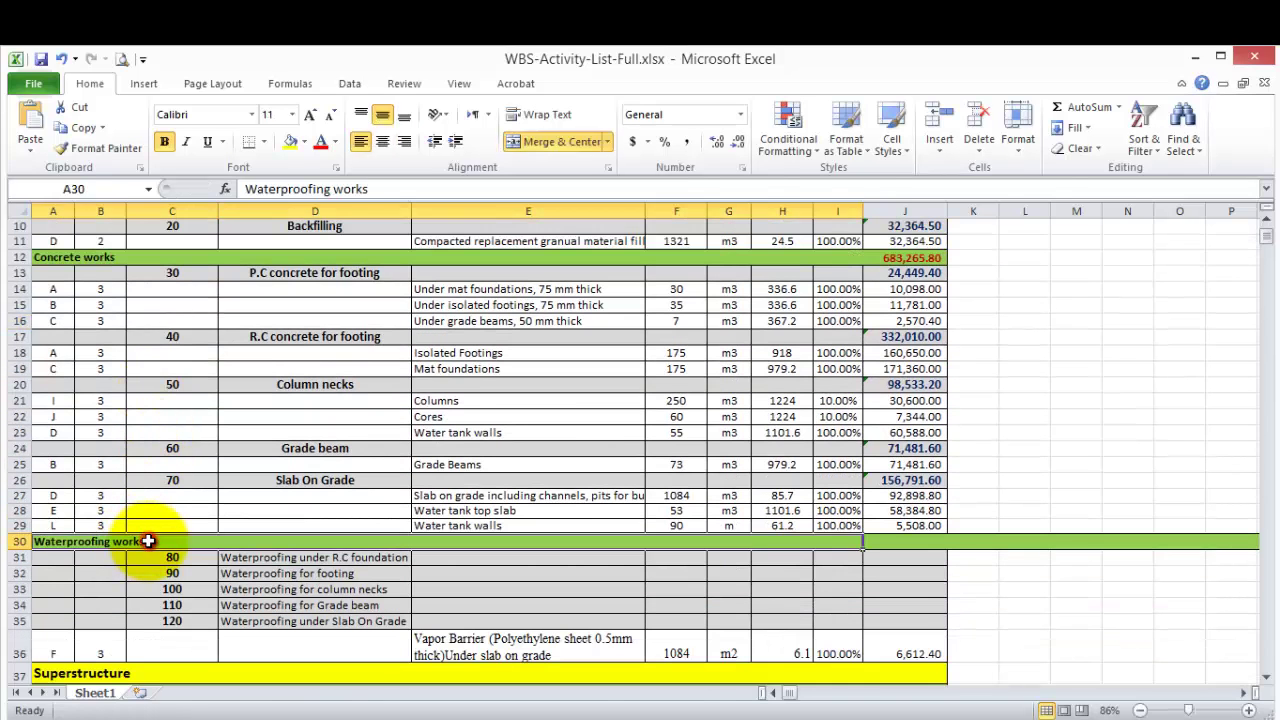
double_click(145, 542)
left_click_drag(145, 542, 34, 545)
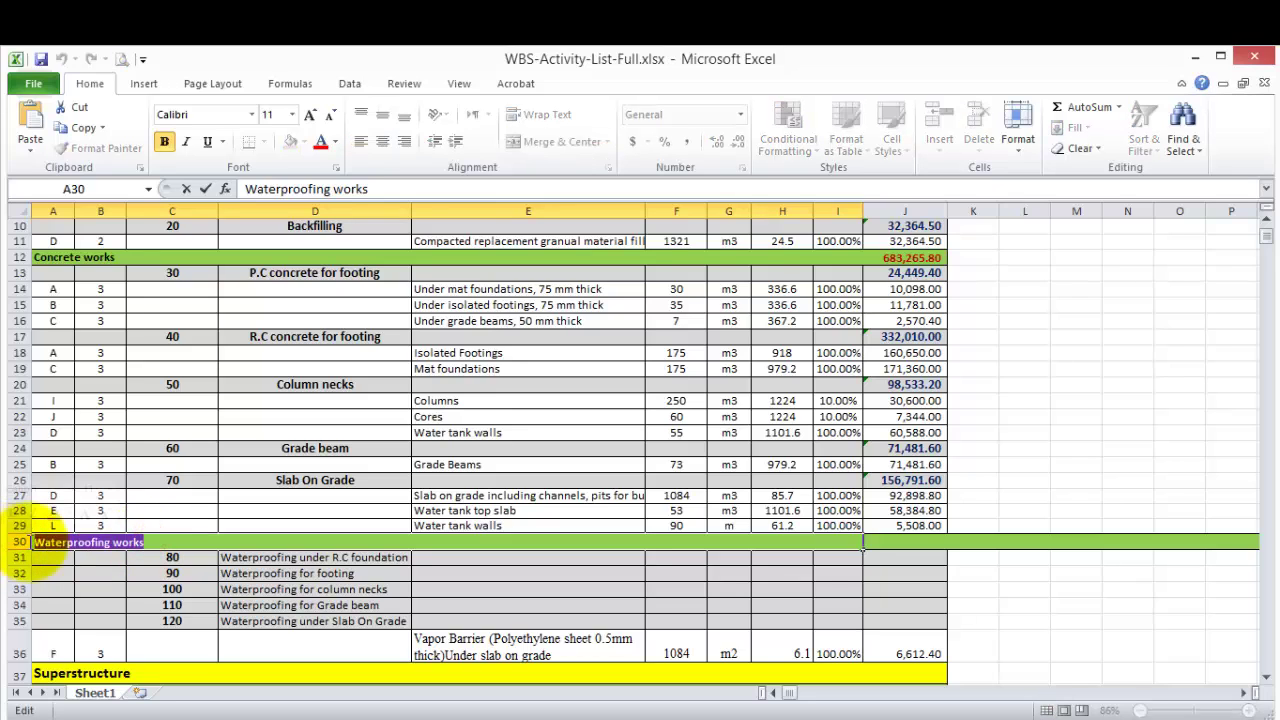
right_click(45, 545)
left_click(112, 577)
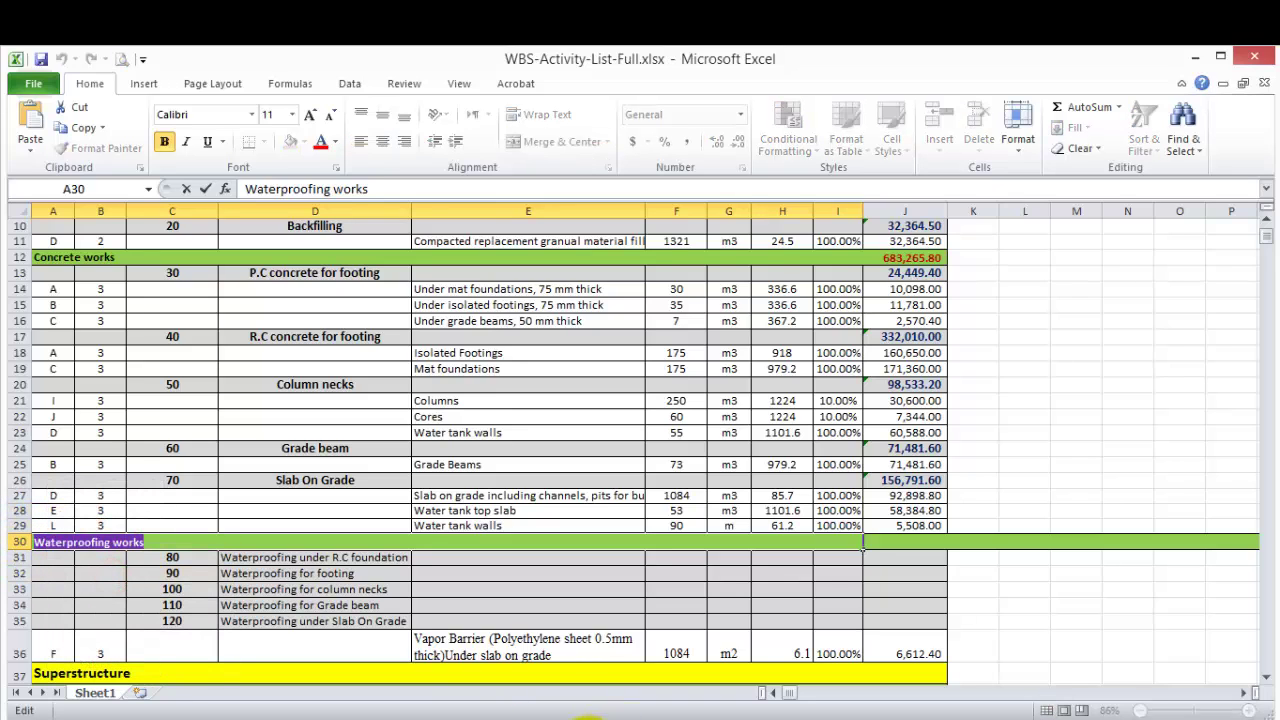
Return to Primavera P6, add a WBS element under Substructure level with Concrete works, and paste Waterproofing works as its name
left_click(816, 712)
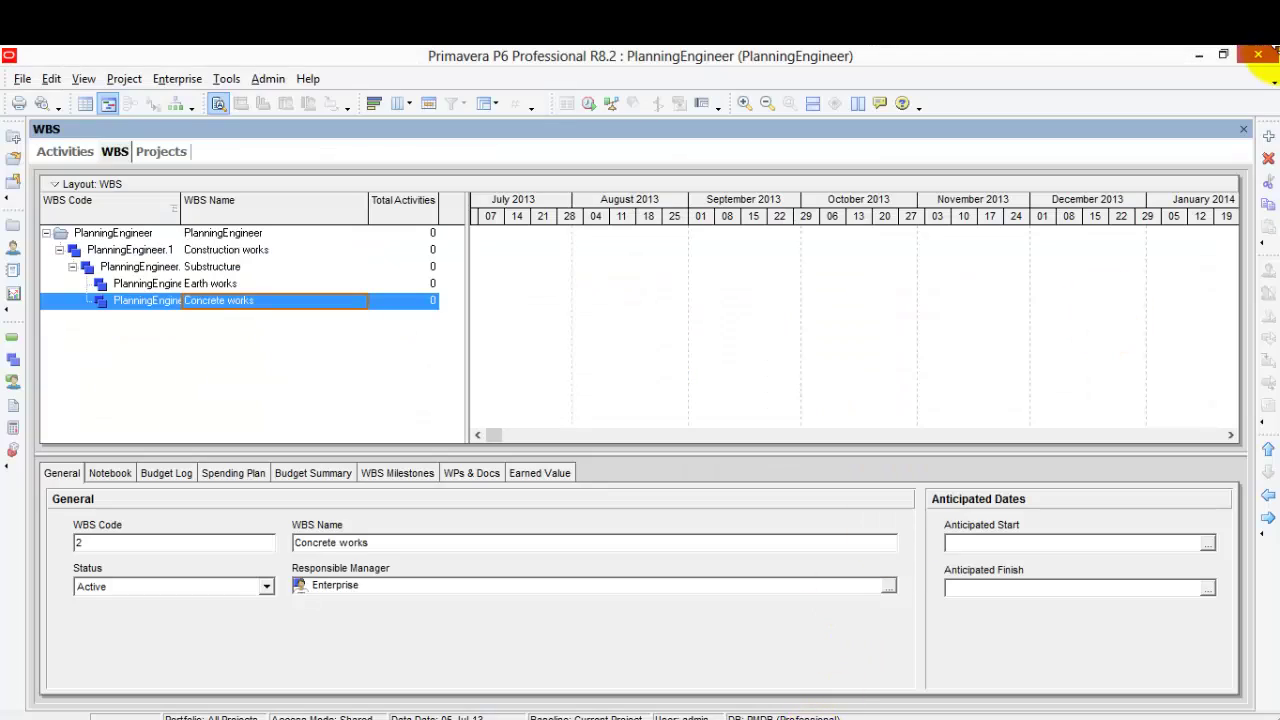
left_click(1270, 137)
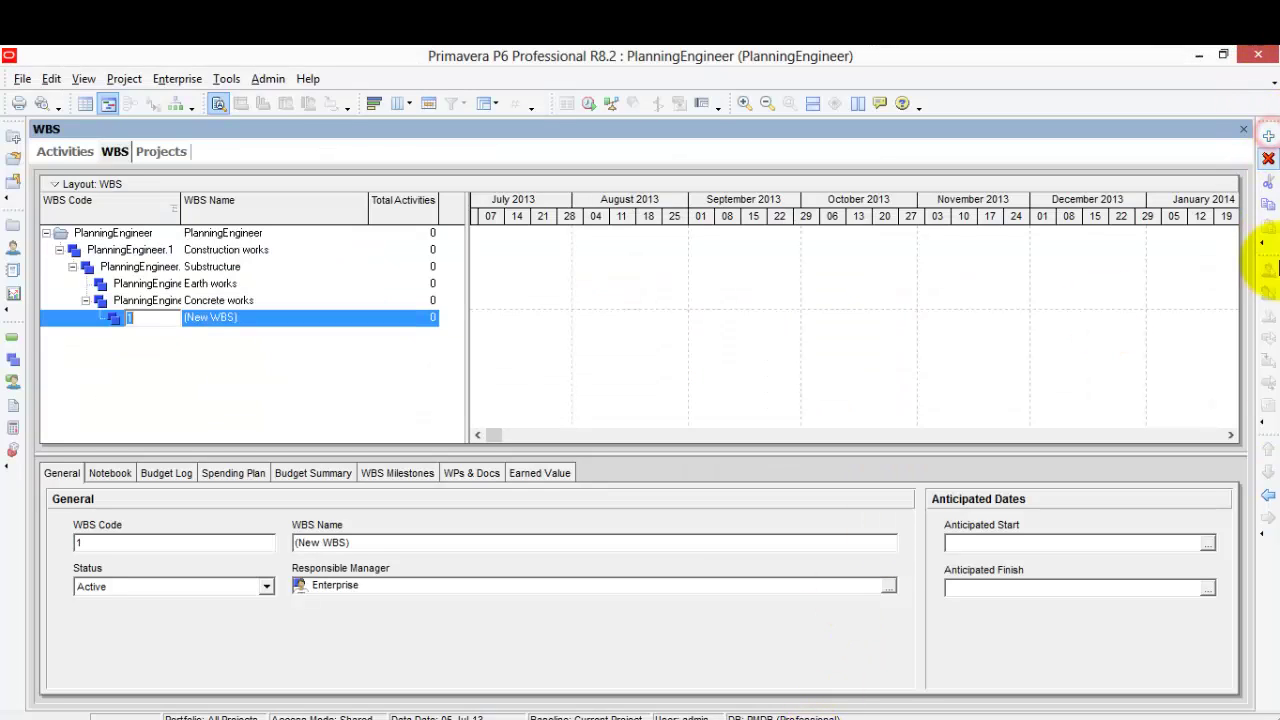
left_click(258, 316)
right_click(230, 318)
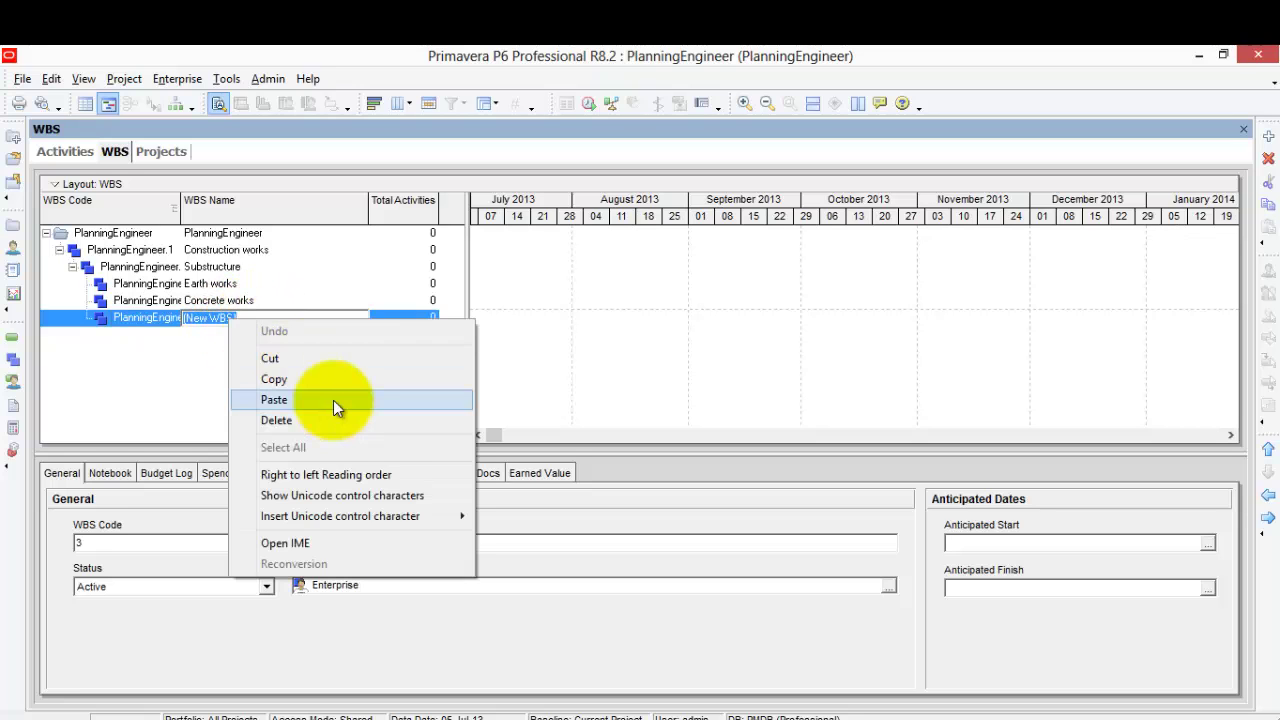
left_click(333, 400)
left_click(266, 406)
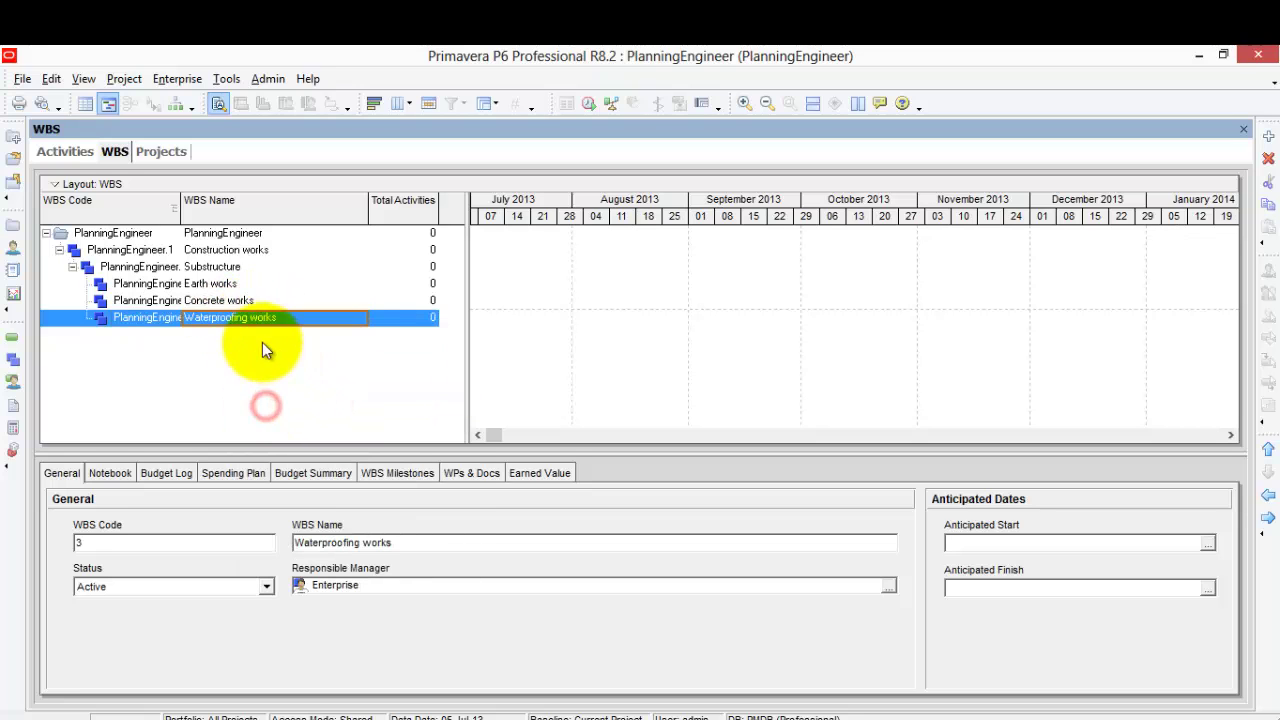
Switch to the WBS-Activity-List-Full workbook in Excel and copy the Superstructure heading text from cell A37
left_click(512, 716)
scroll(300, 446, "down", 3)
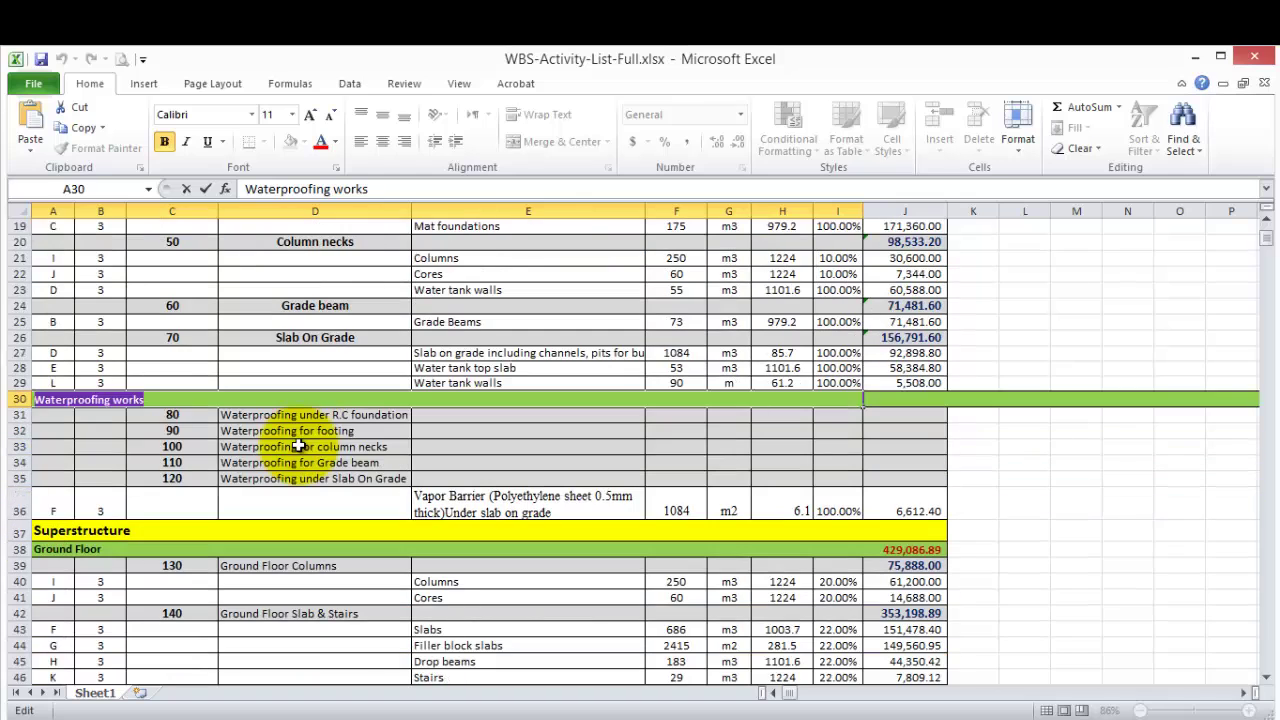
left_click(114, 532)
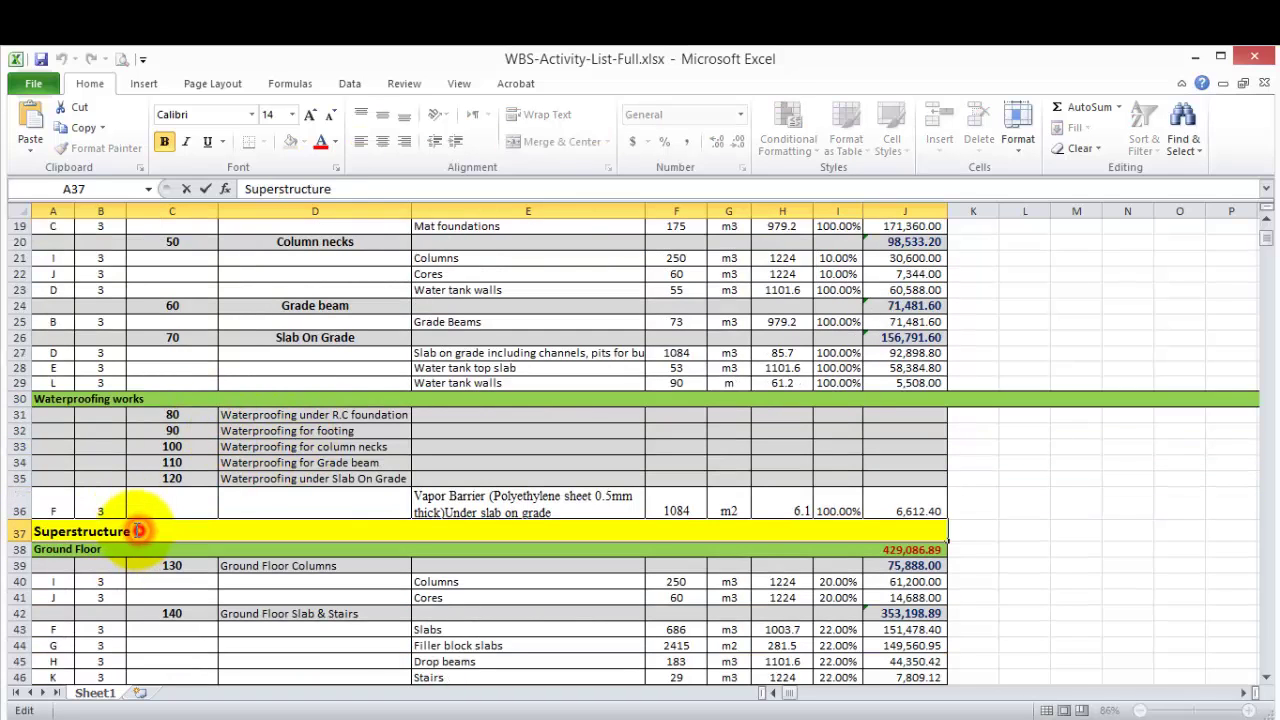
left_click_drag(139, 531, 40, 530)
right_click(80, 530)
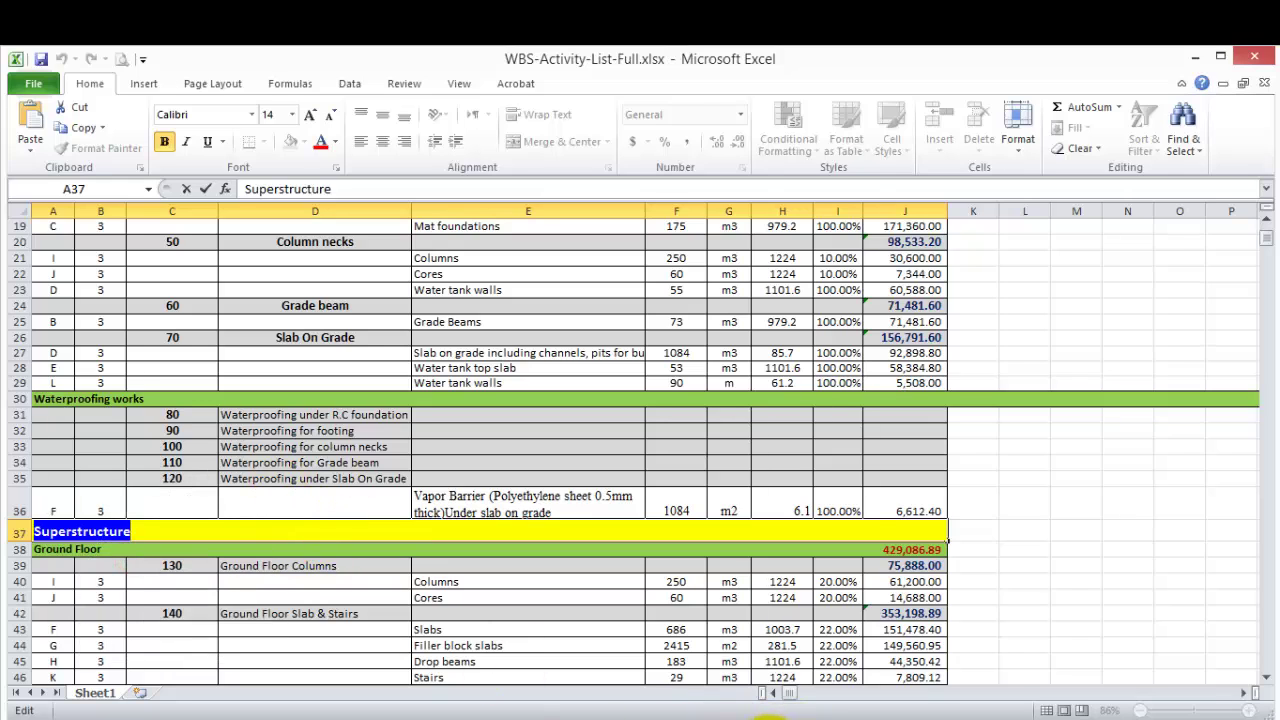
Return to Primavera P6, add a WBS element below Waterproofing works and outdent it two levels to match Substructure
left_click(614, 710)
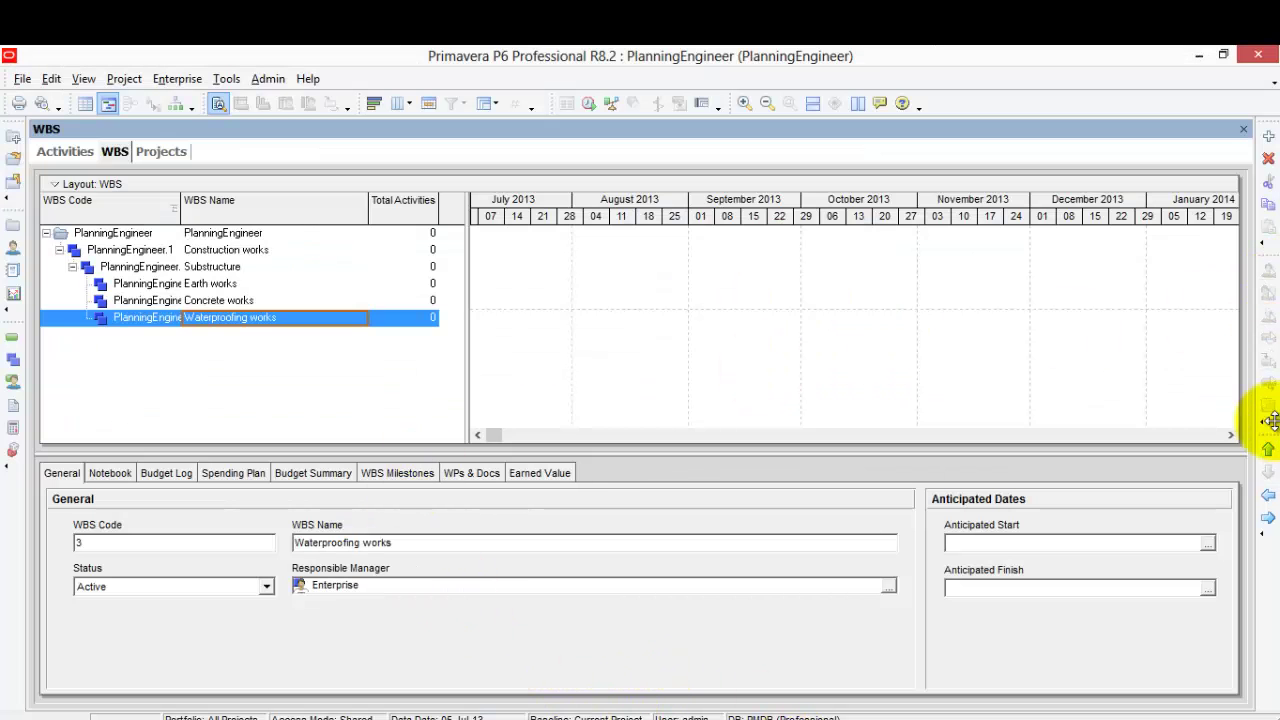
left_click(1268, 136)
left_click(1268, 496)
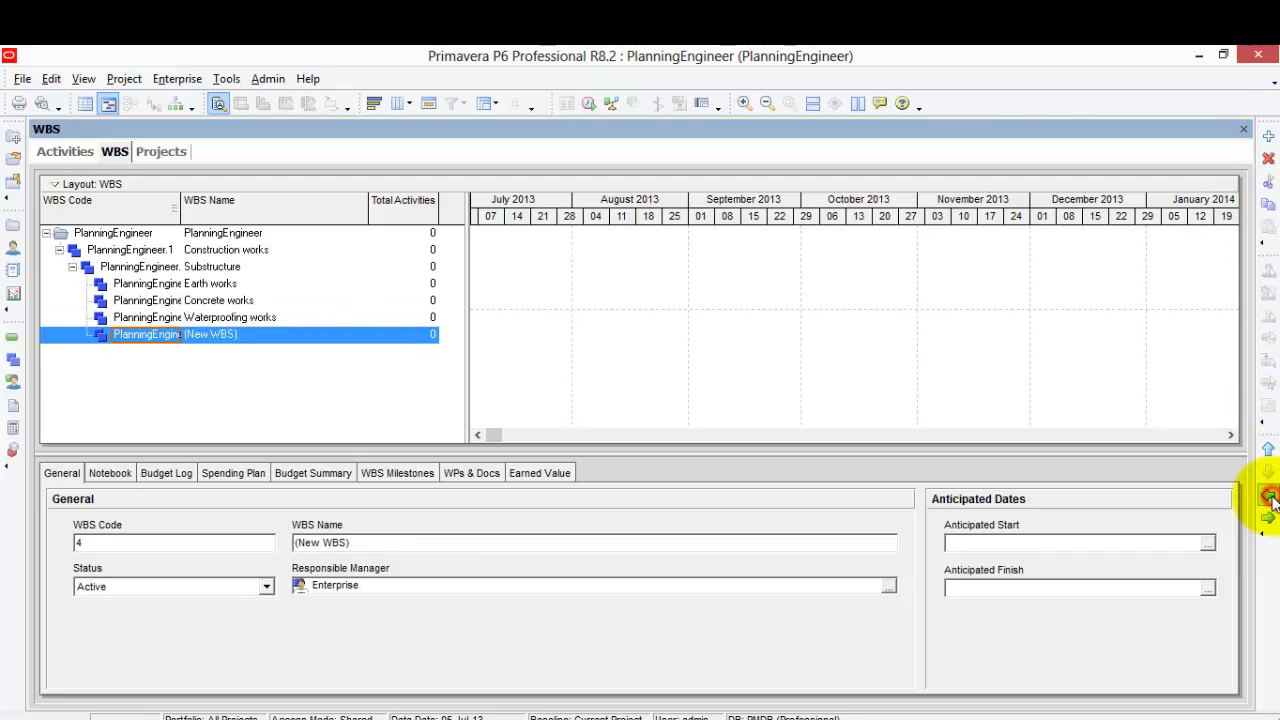
left_click(1268, 496)
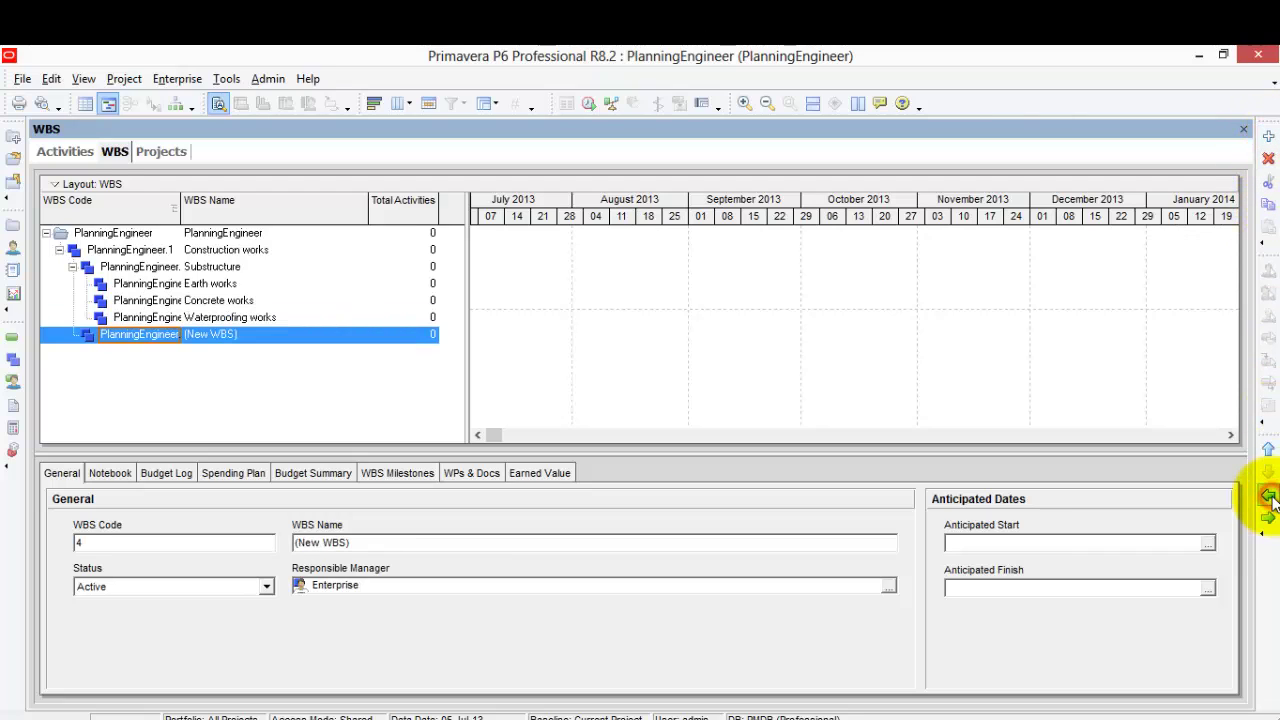
Paste Superstructure as the name of the new WBS element and check its level against Substructure
left_click(245, 333)
right_click(245, 333)
left_click(334, 414)
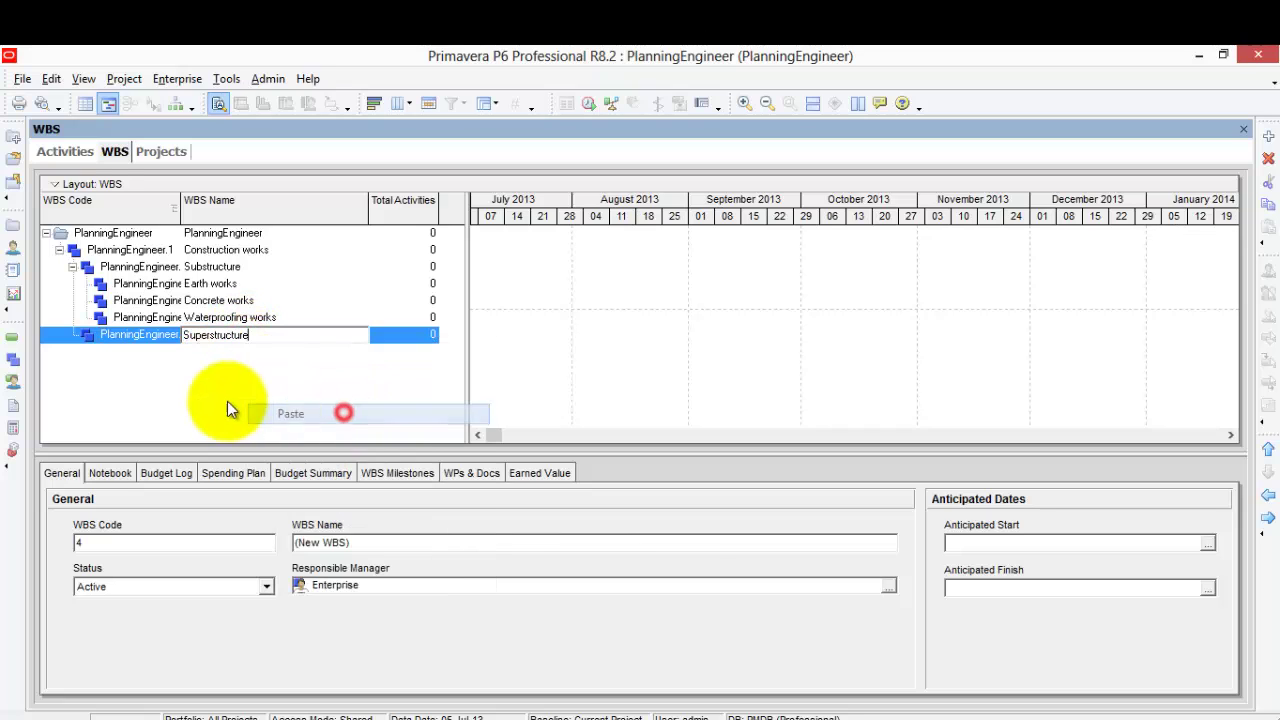
left_click(210, 405)
left_click(232, 268)
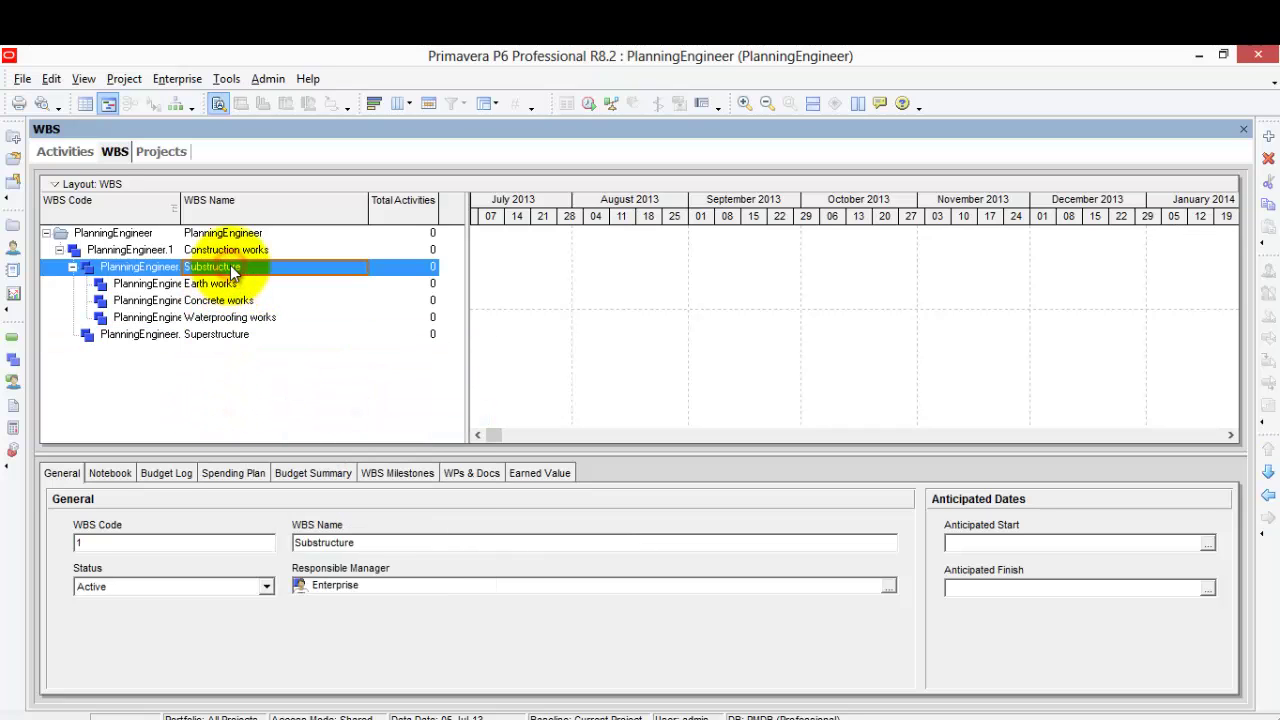
left_click(224, 337)
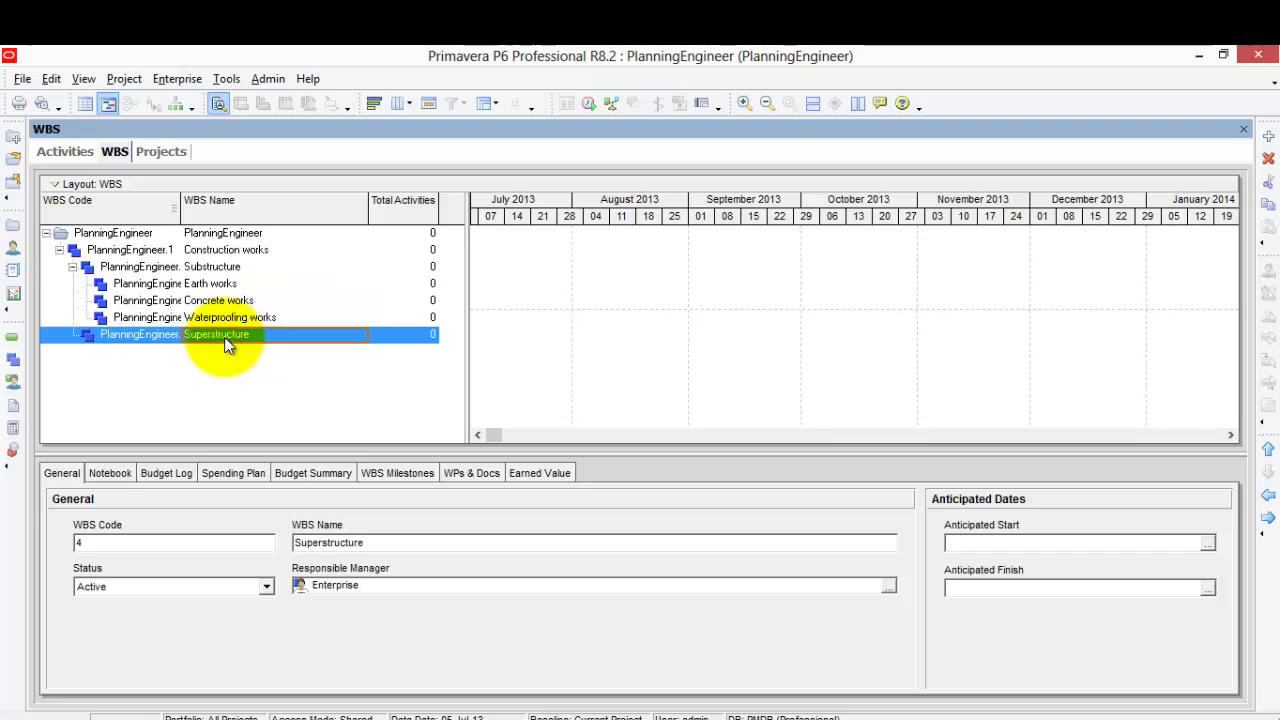
mouse_move(800, 718)
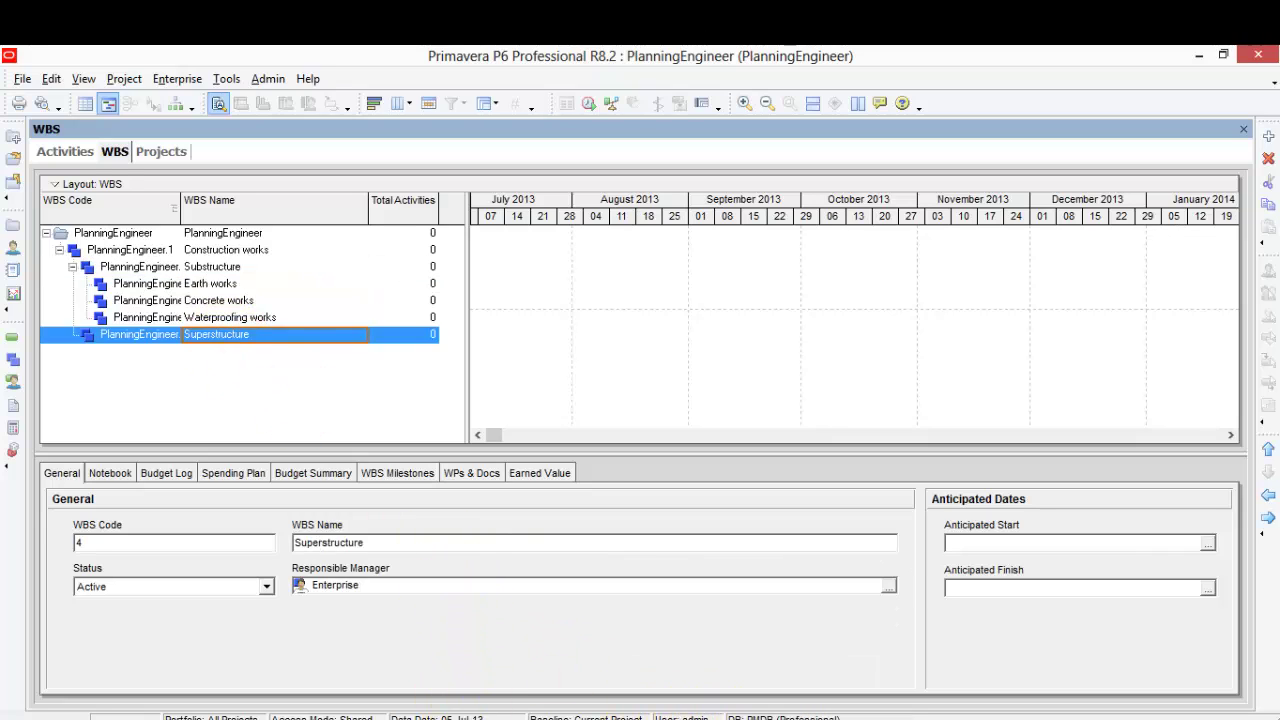
Switch to the WBS-Activity-List-Full workbook in Excel and copy the Ground Floor heading text from cell A38
left_click(520, 717)
scroll(149, 508, "down", 3)
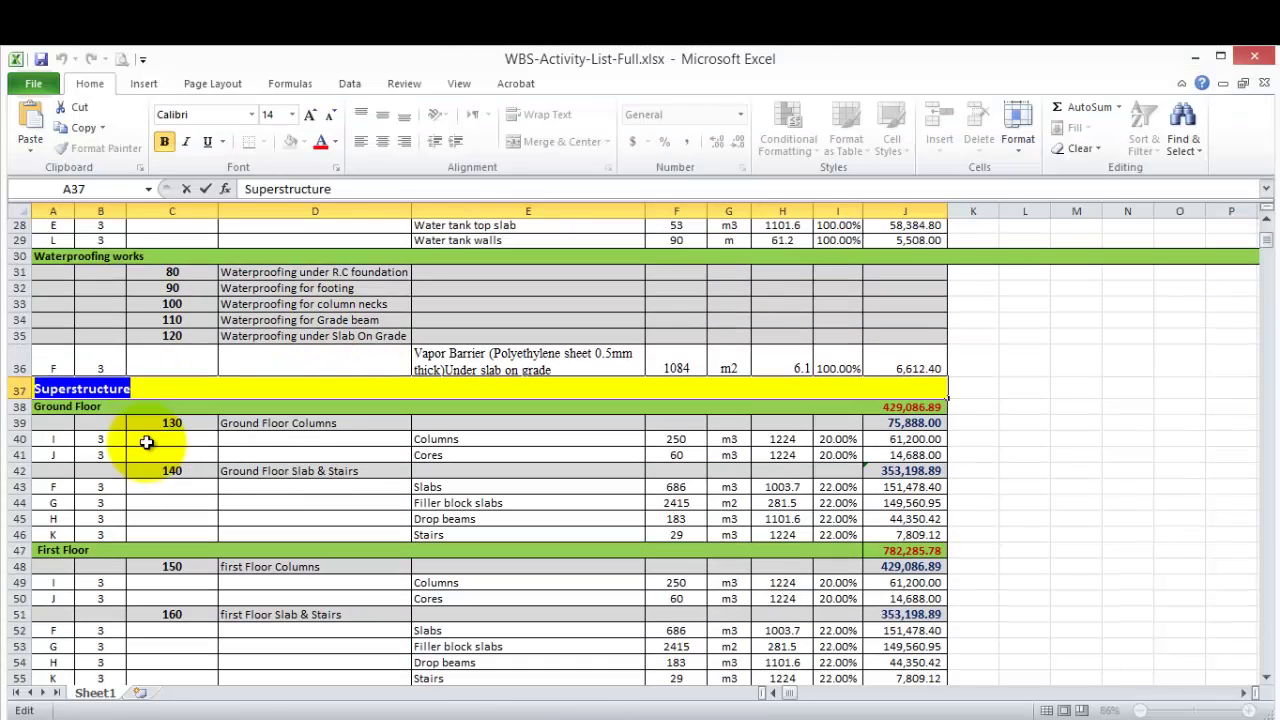
left_click(98, 408)
double_click(100, 406)
right_click(88, 416)
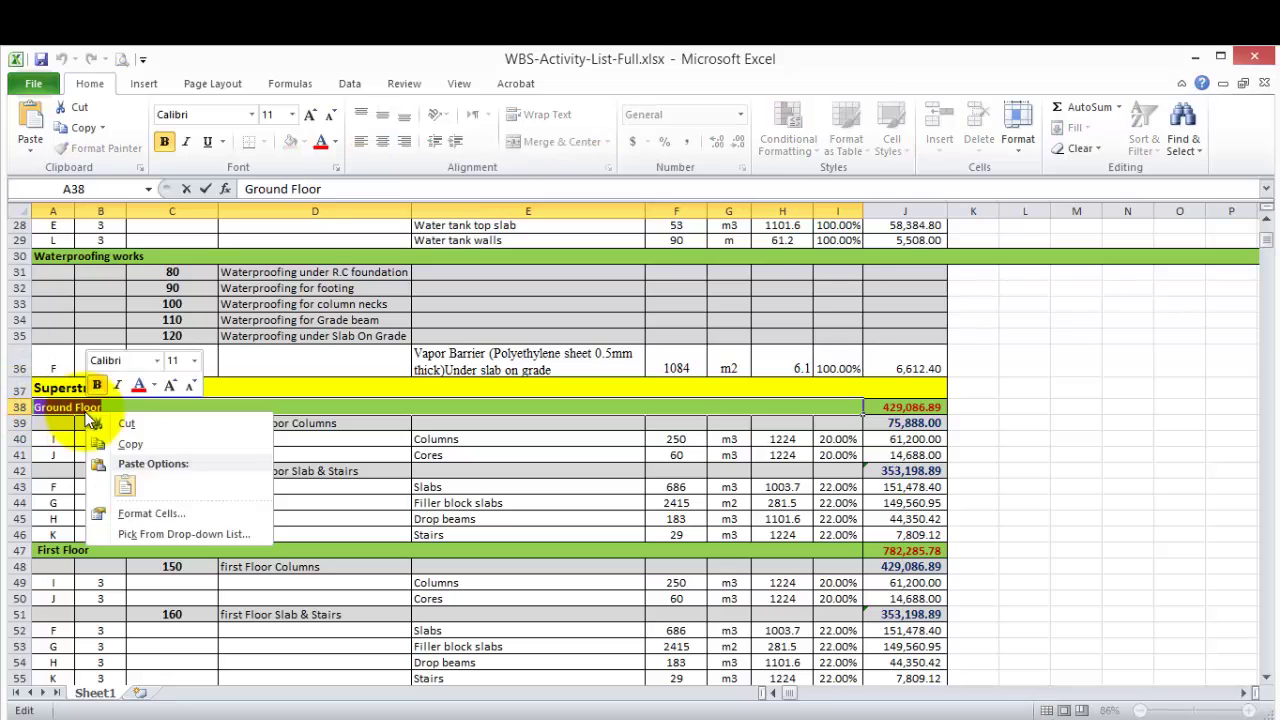
left_click(129, 444)
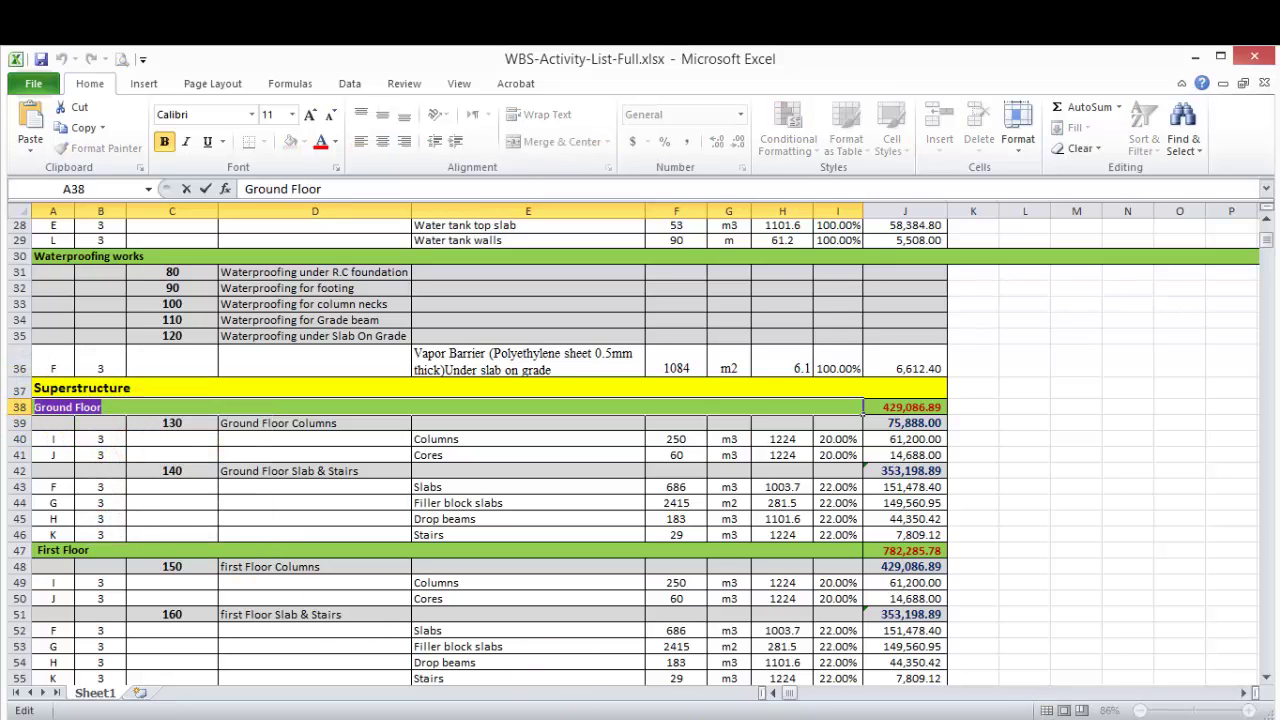
Return to Primavera P6, add a WBS element under Superstructure named with the pasted Ground Floor text, and add an unnamed sibling below it
left_click(811, 717)
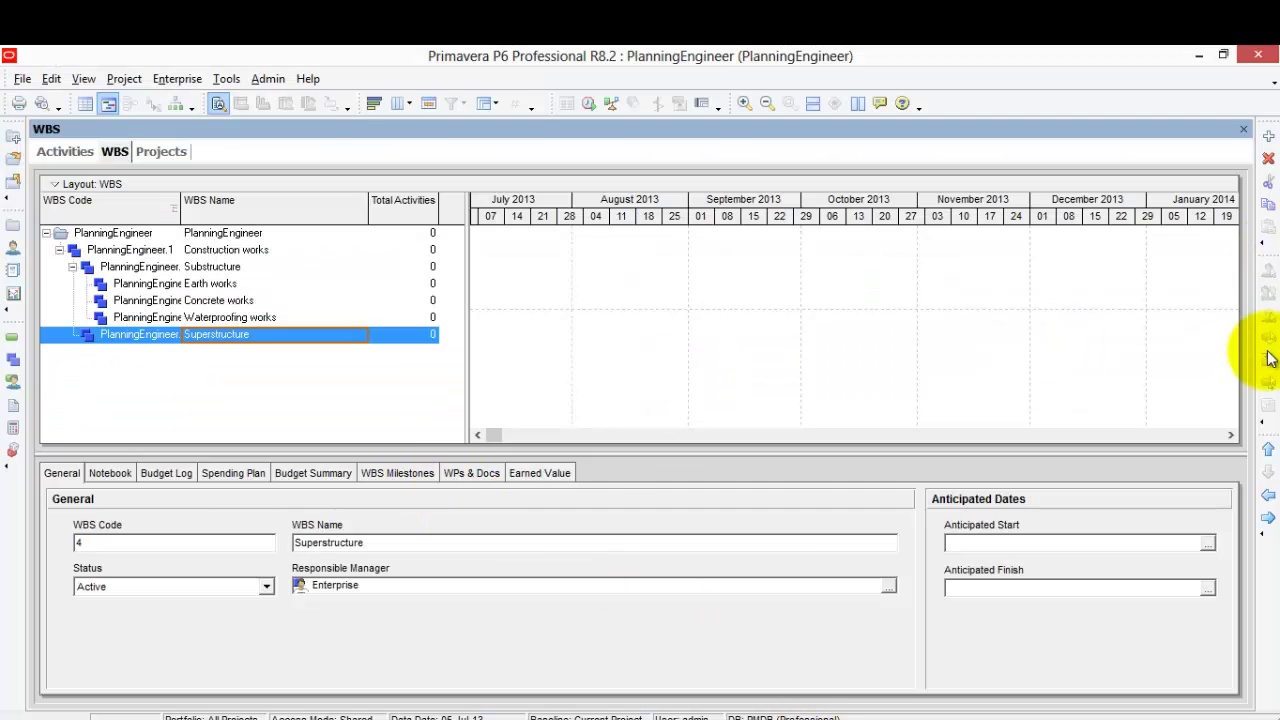
left_click(1268, 135)
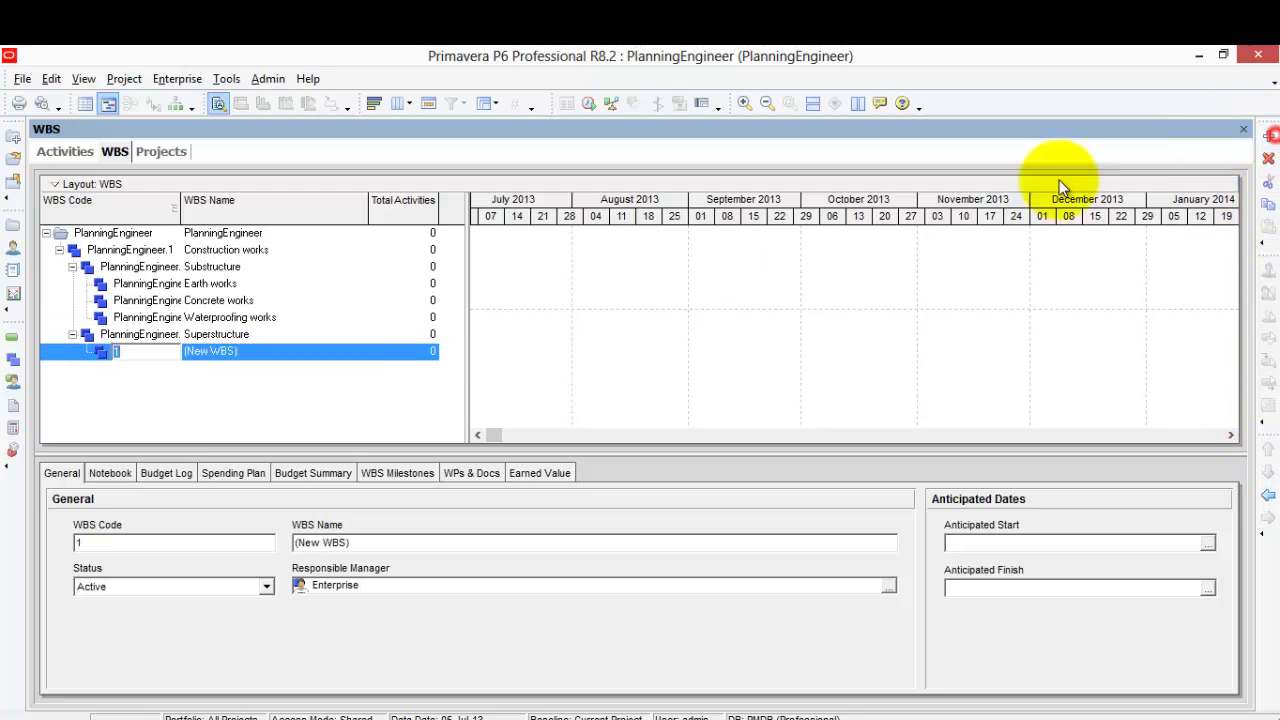
left_click(252, 357)
right_click(265, 348)
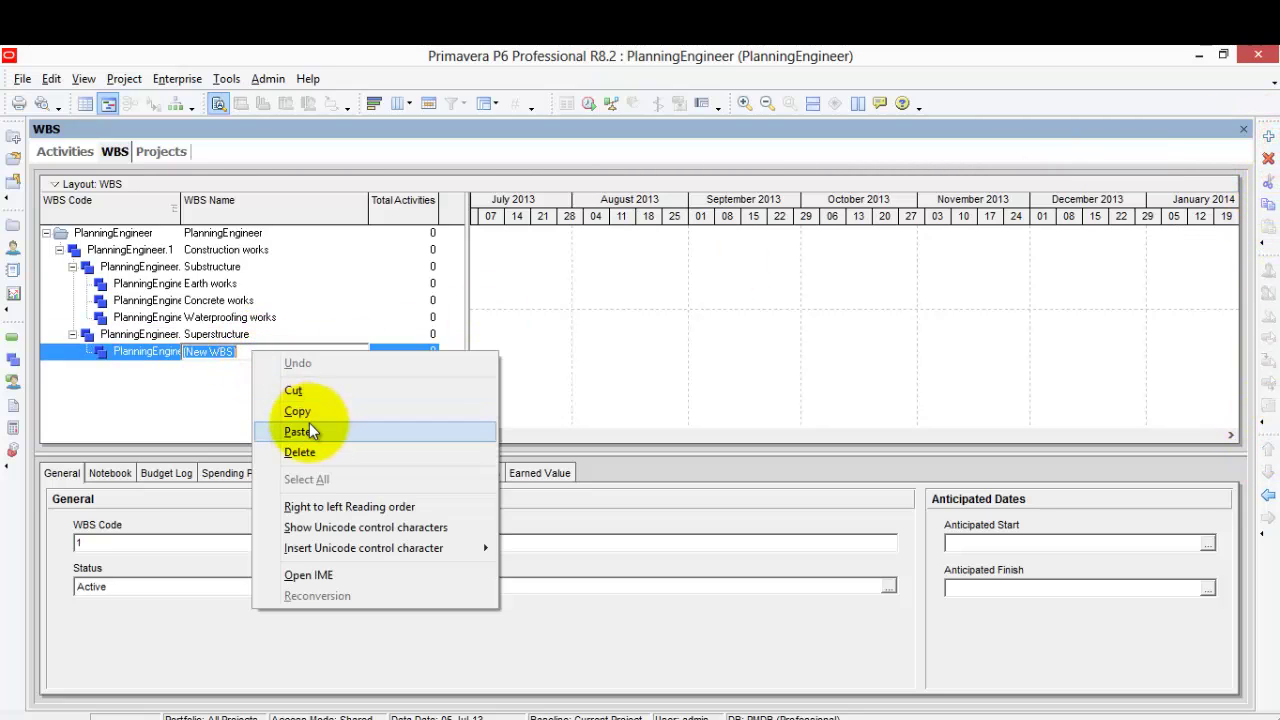
left_click(305, 428)
left_click(297, 411)
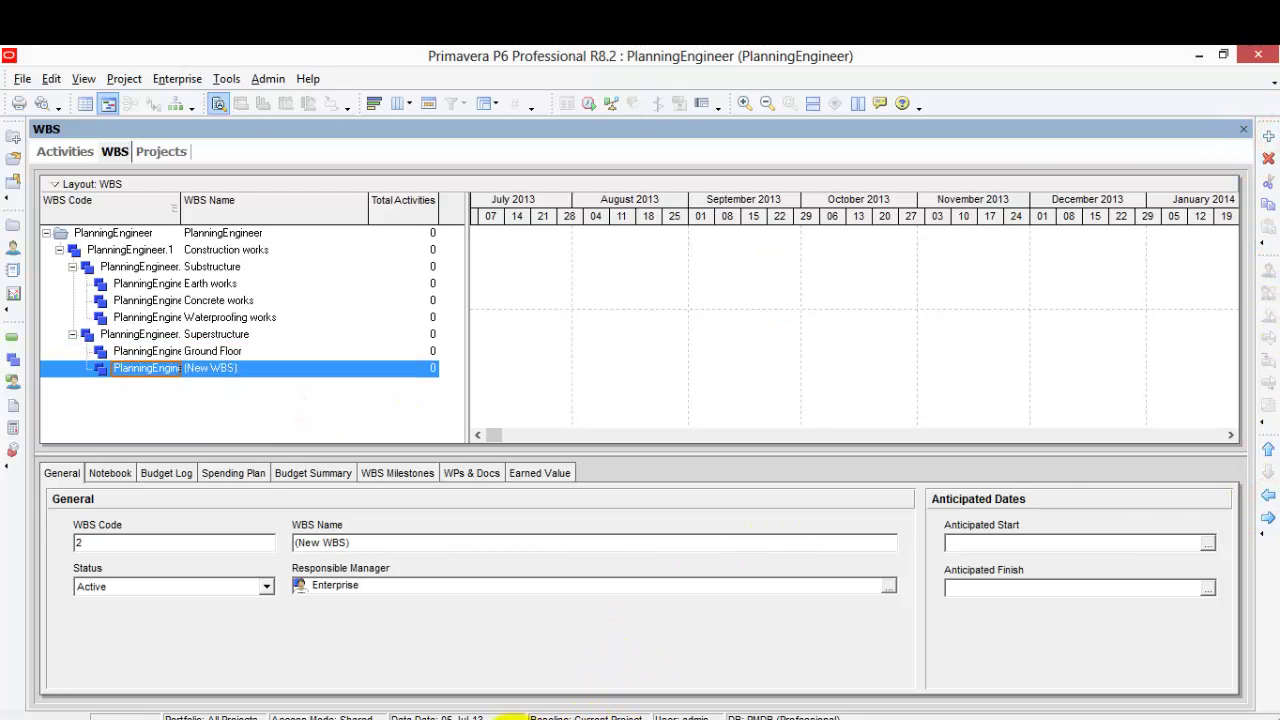
Switch to the Excel workbook and copy the First Floor heading text from cell A47
left_click(510, 718)
scroll(104, 461, "down", 1)
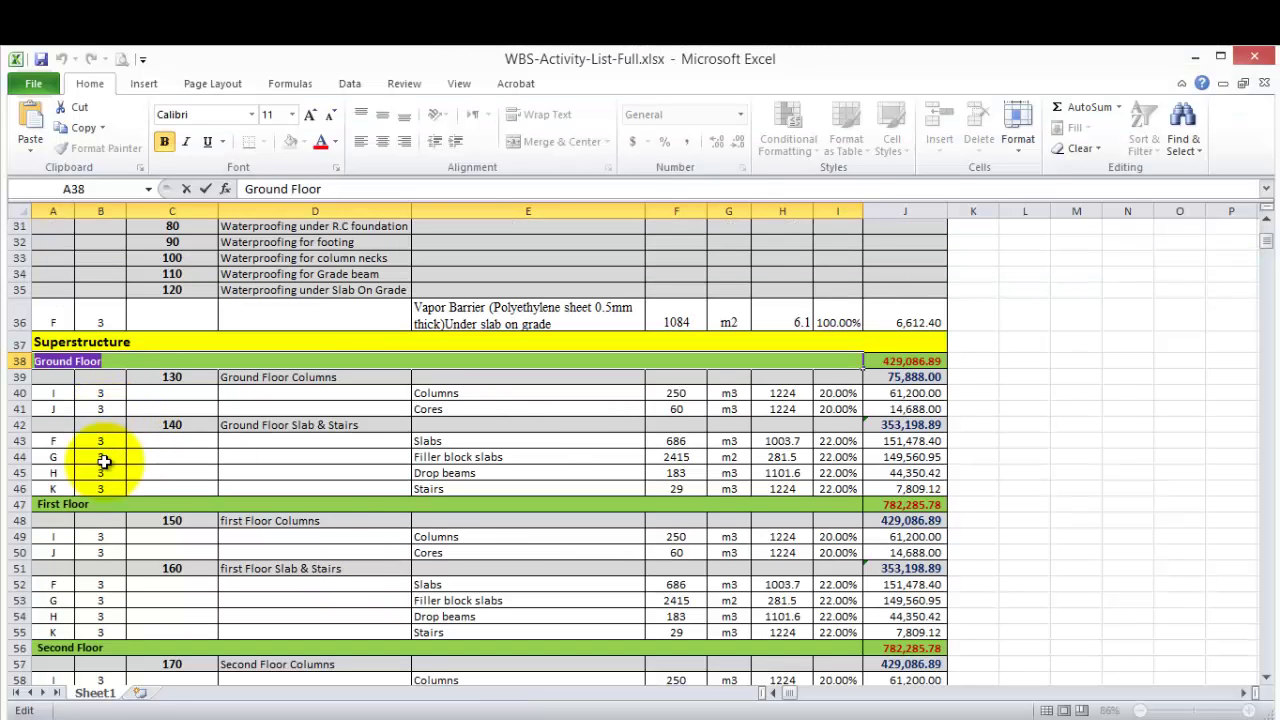
left_click(101, 500)
double_click(62, 505)
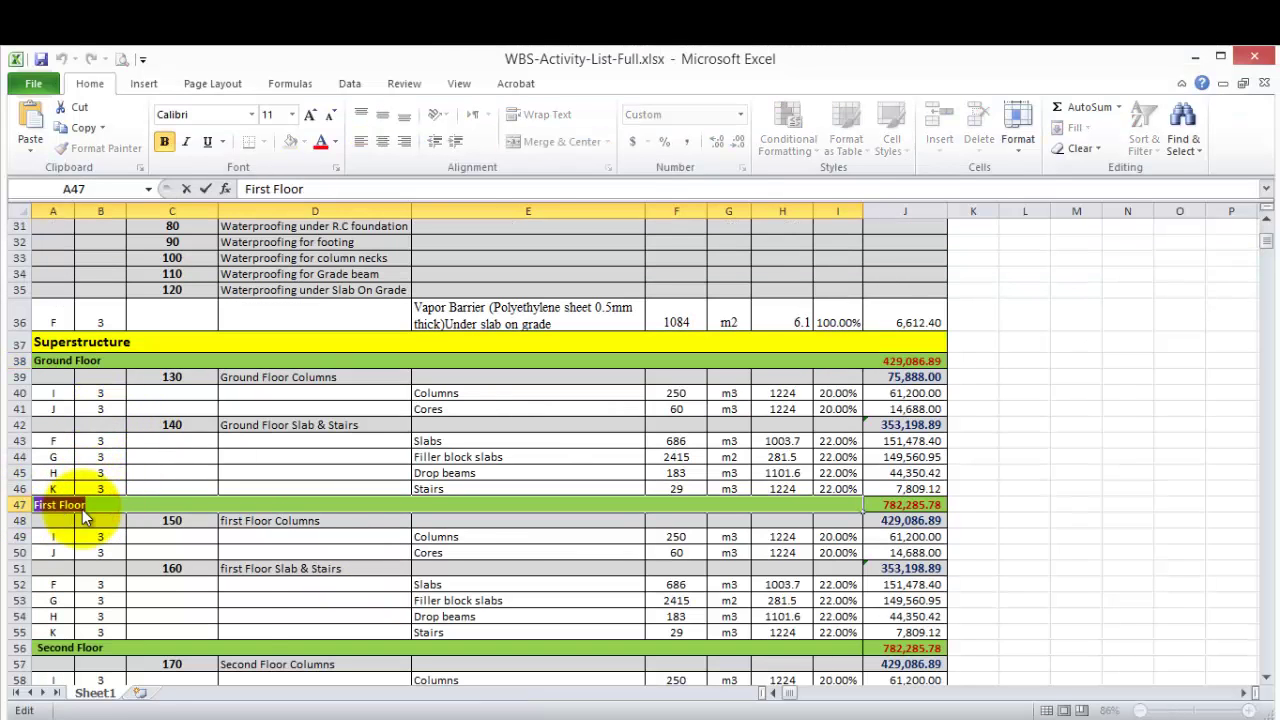
right_click(84, 517)
left_click(134, 543)
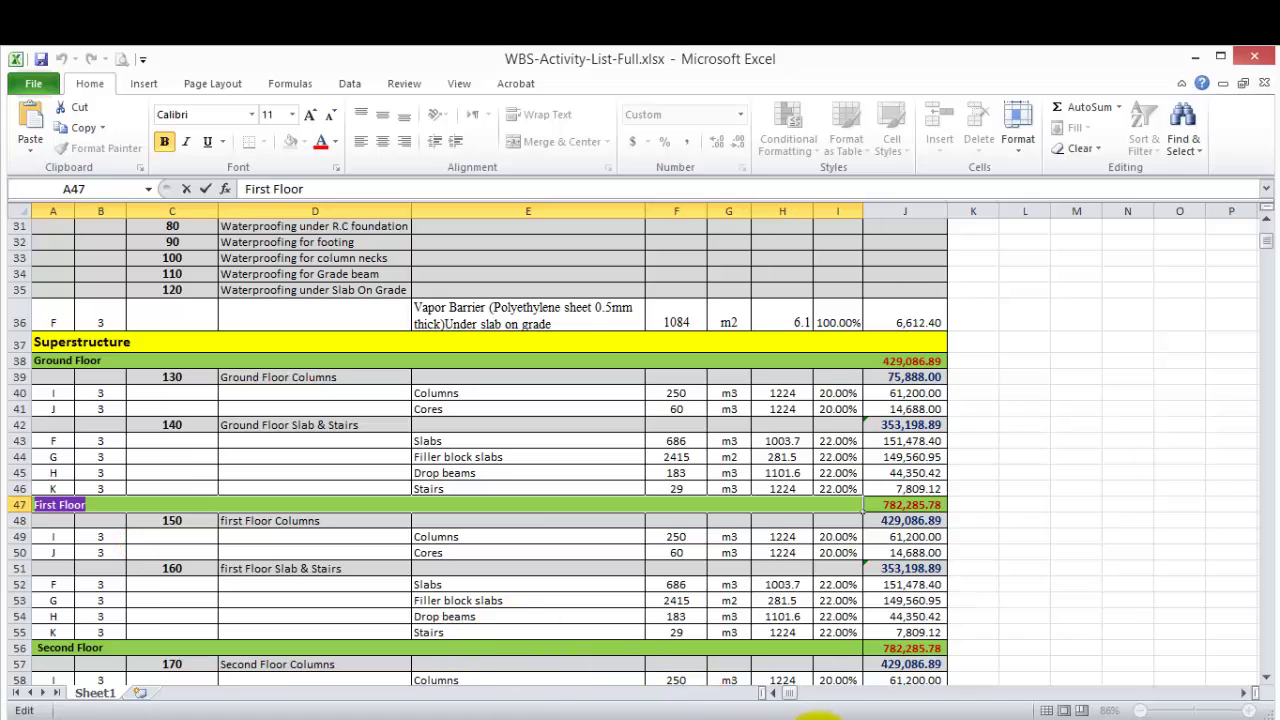
Return to Primavera P6, paste First Floor as the unnamed element's name, and add another WBS element at the same level below it
left_click(815, 716)
right_click(258, 368)
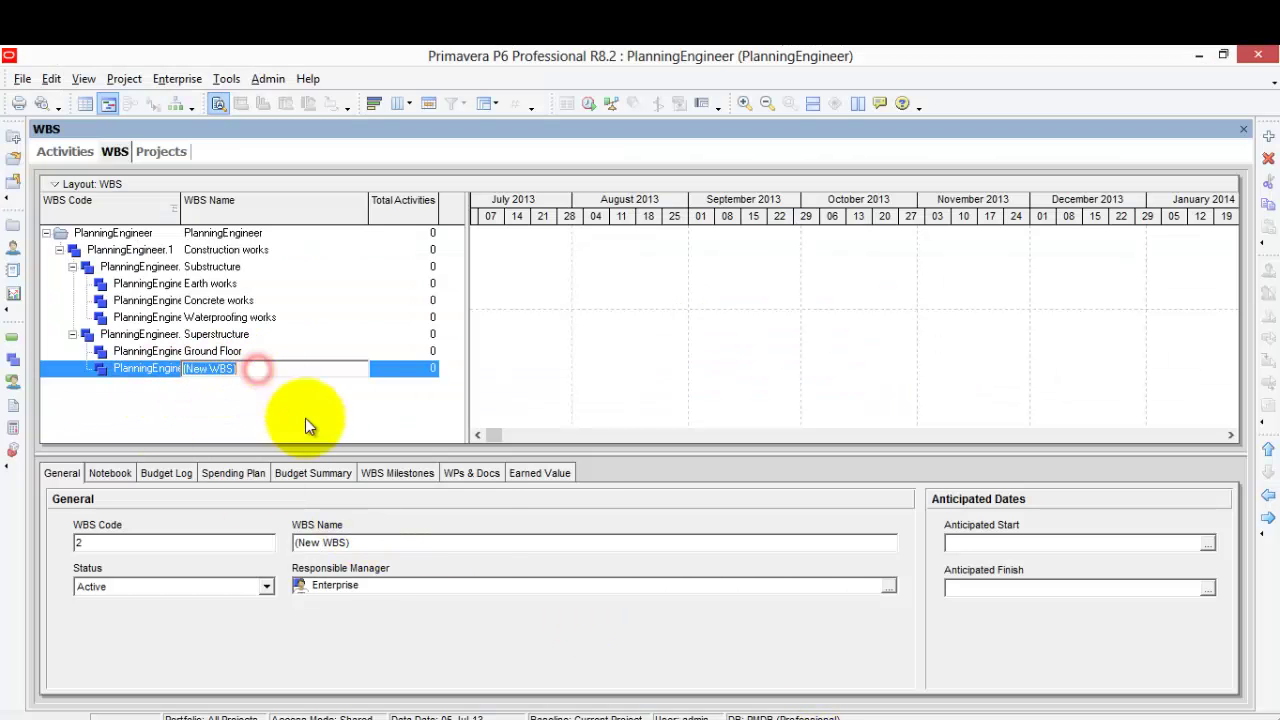
left_click(320, 451)
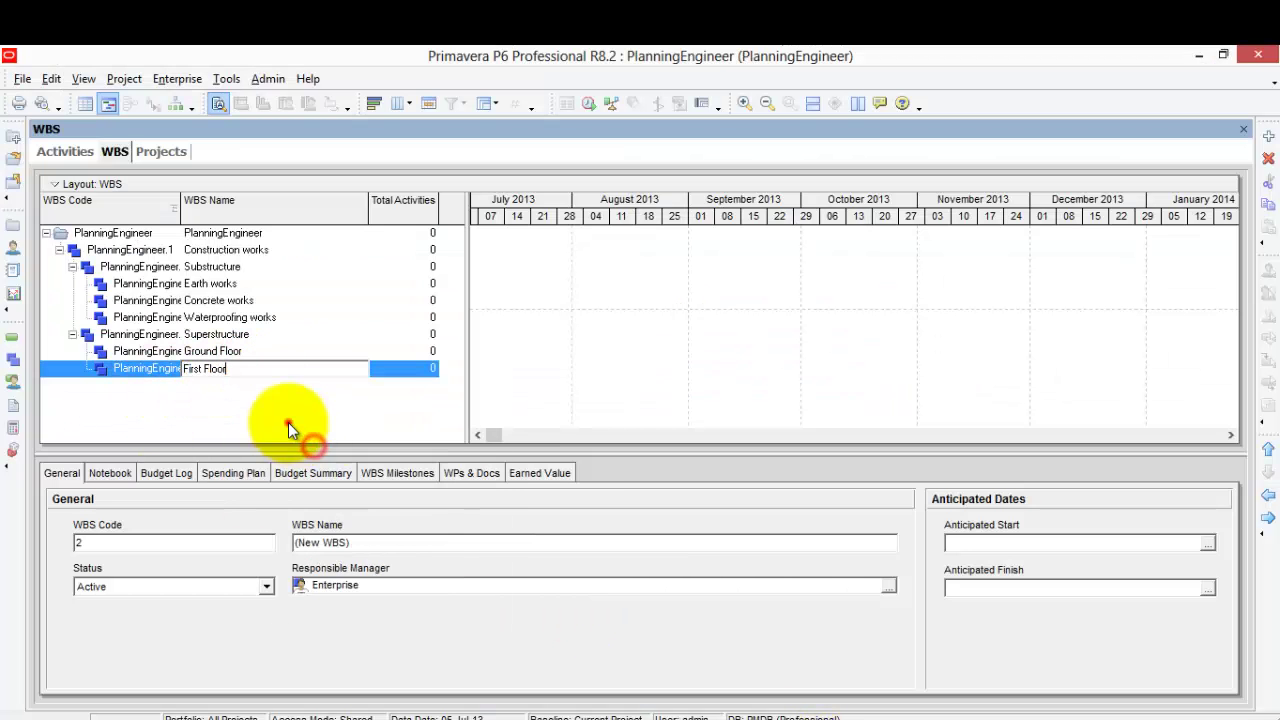
left_click(1268, 135)
left_click(1268, 497)
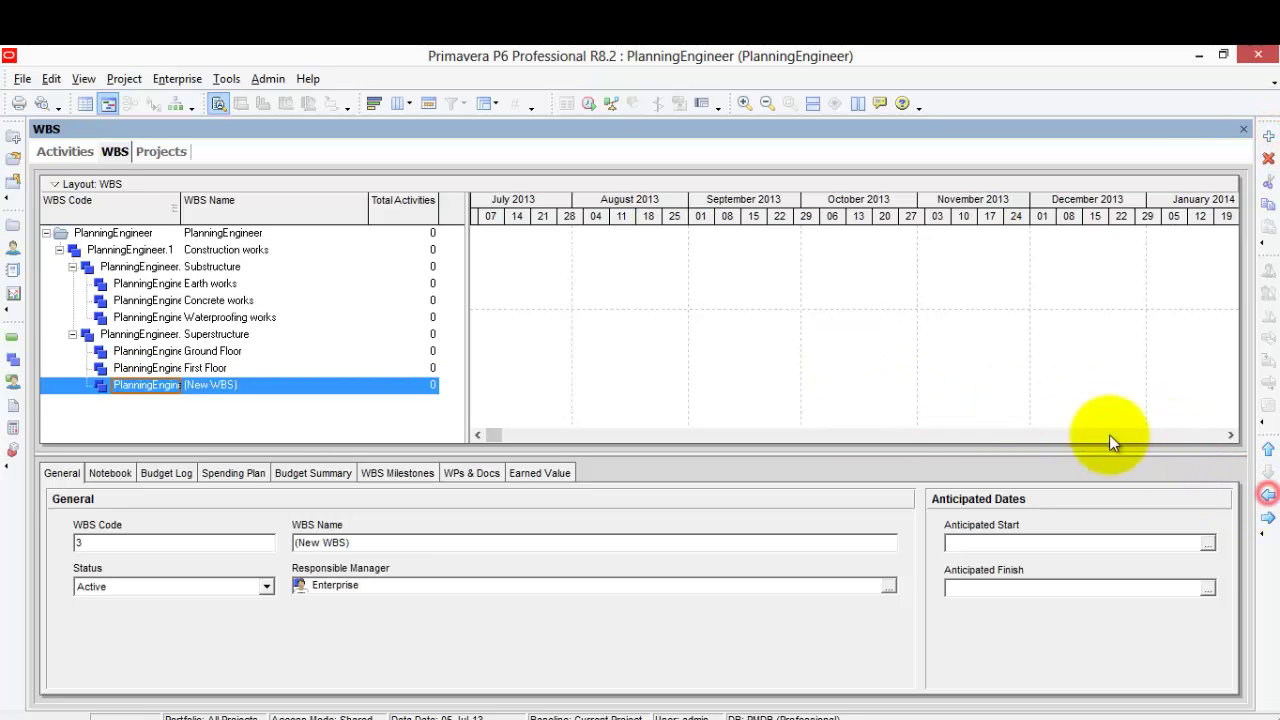
Switch to the Excel workbook and copy the Second Floor heading text from cell A56
left_click(542, 716)
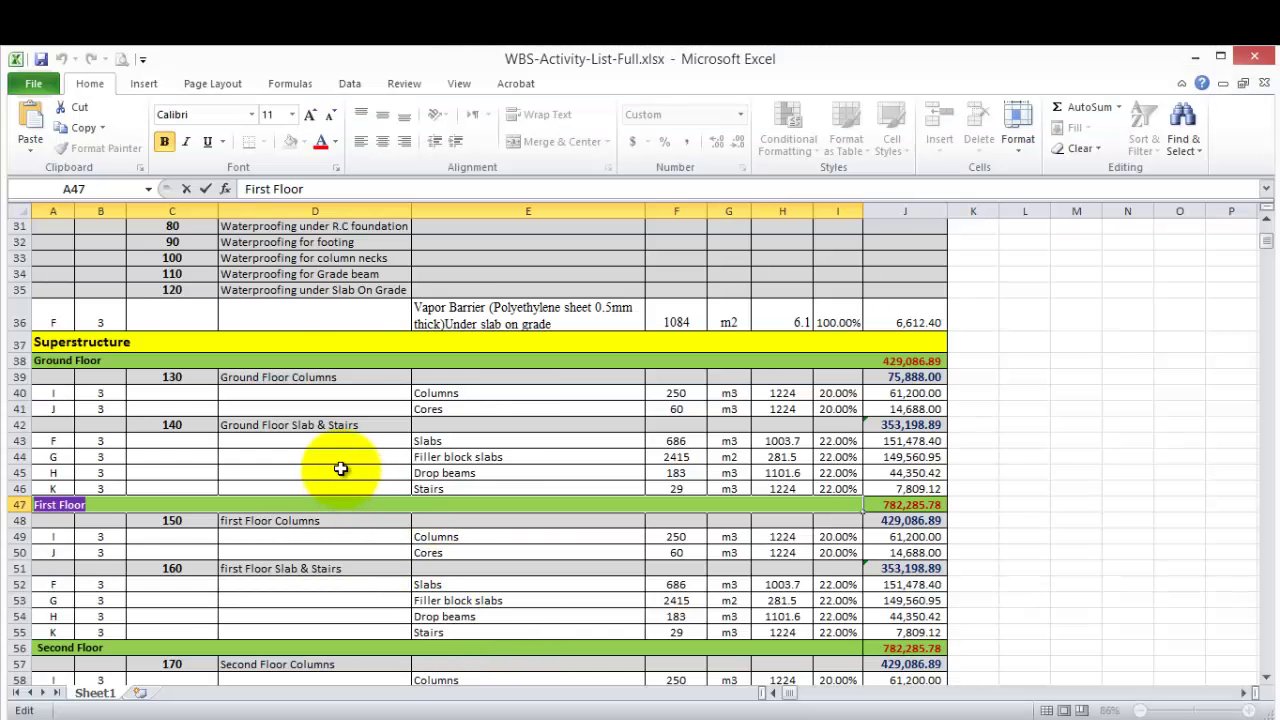
scroll(337, 468, "down", 2)
left_click(97, 540)
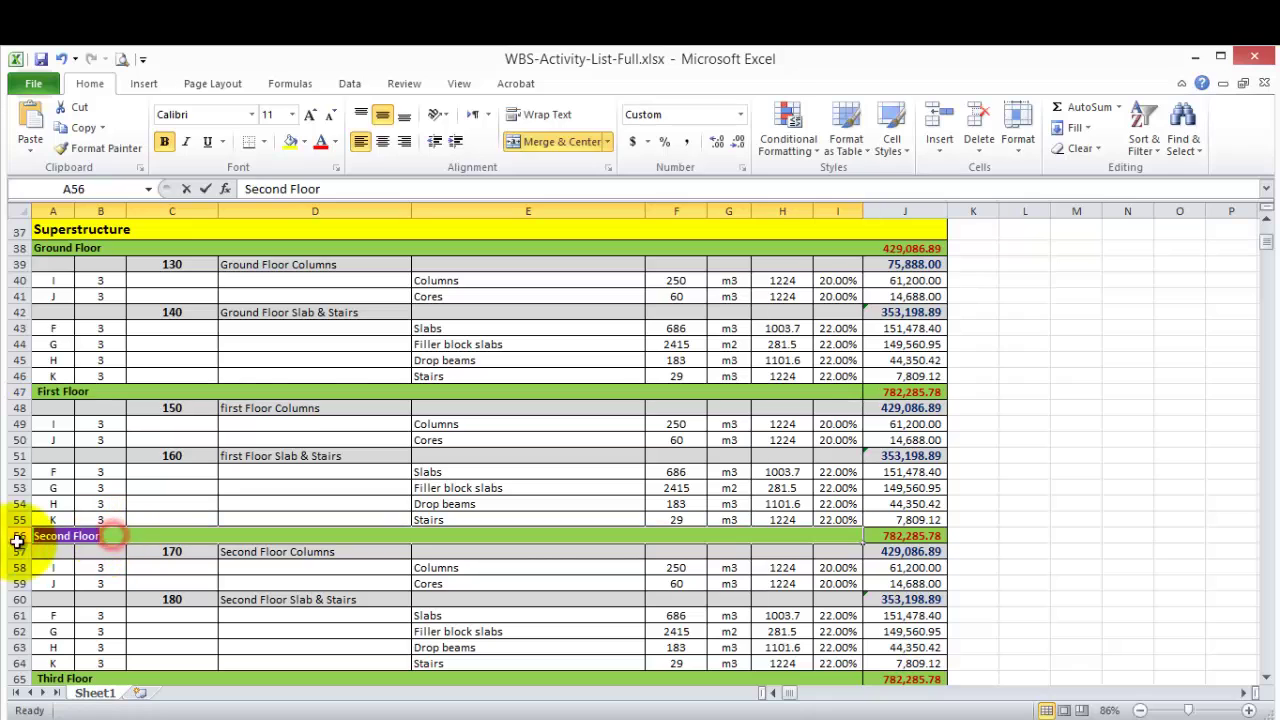
right_click(92, 537)
left_click(155, 569)
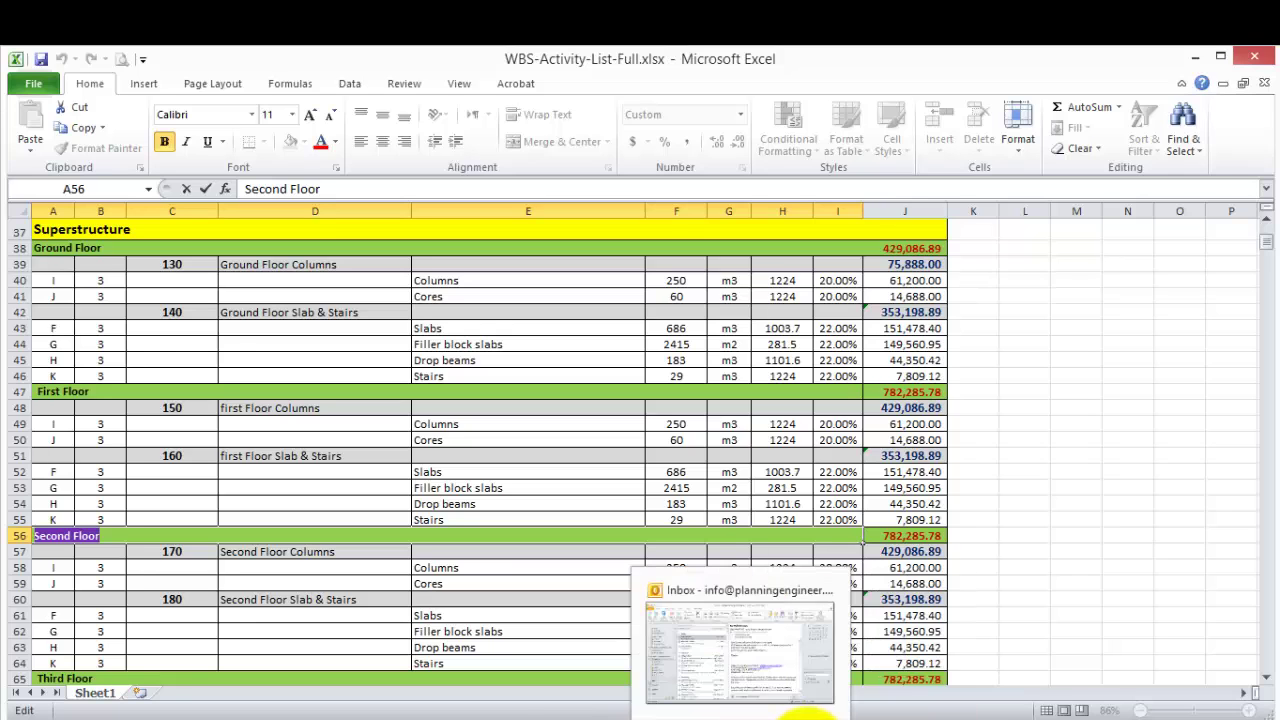
Return to Primavera P6, paste Second Floor as the unnamed element's name, and add a new WBS element outdented to the same level
left_click(650, 714)
left_click(255, 390)
right_click(257, 384)
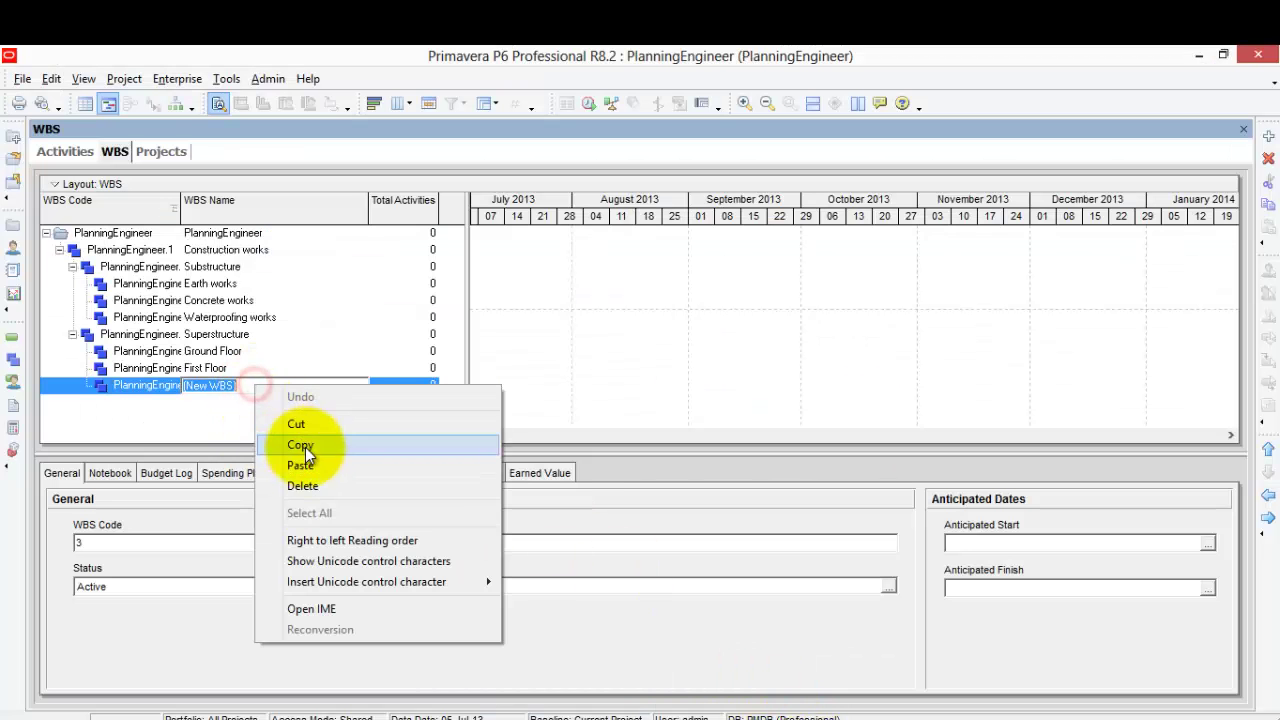
left_click(305, 460)
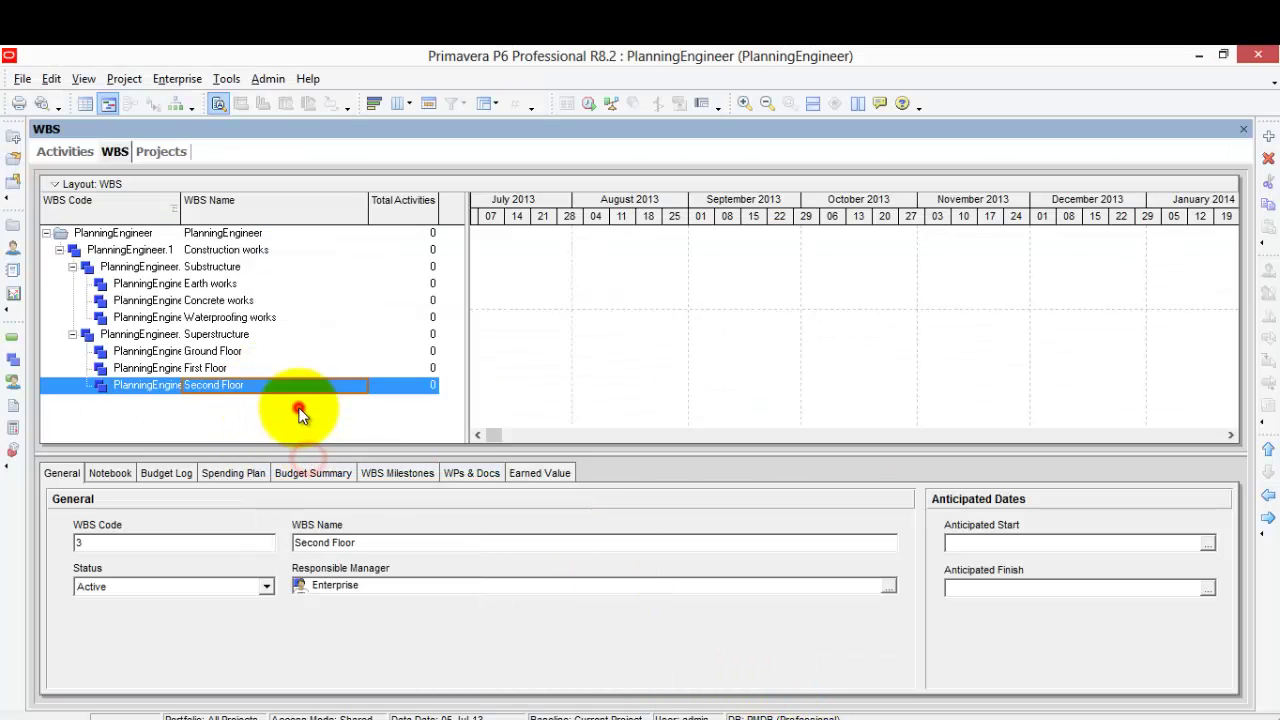
left_click(1267, 140)
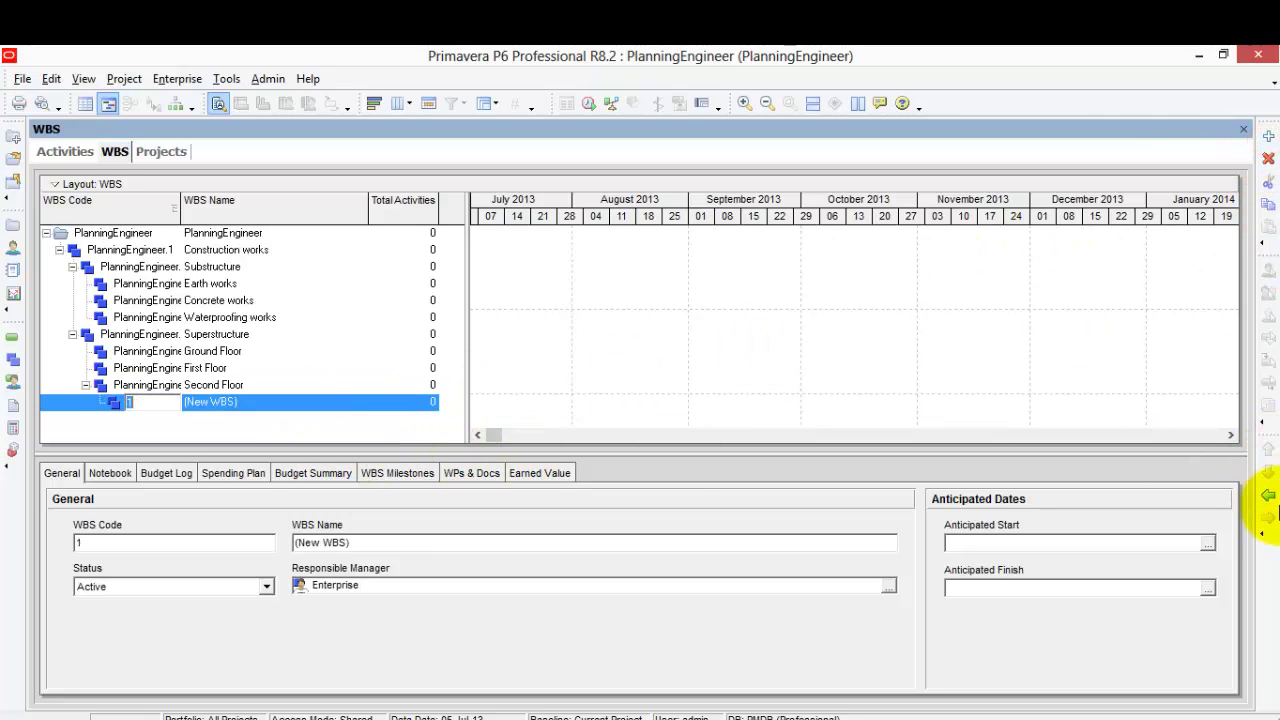
left_click(1268, 497)
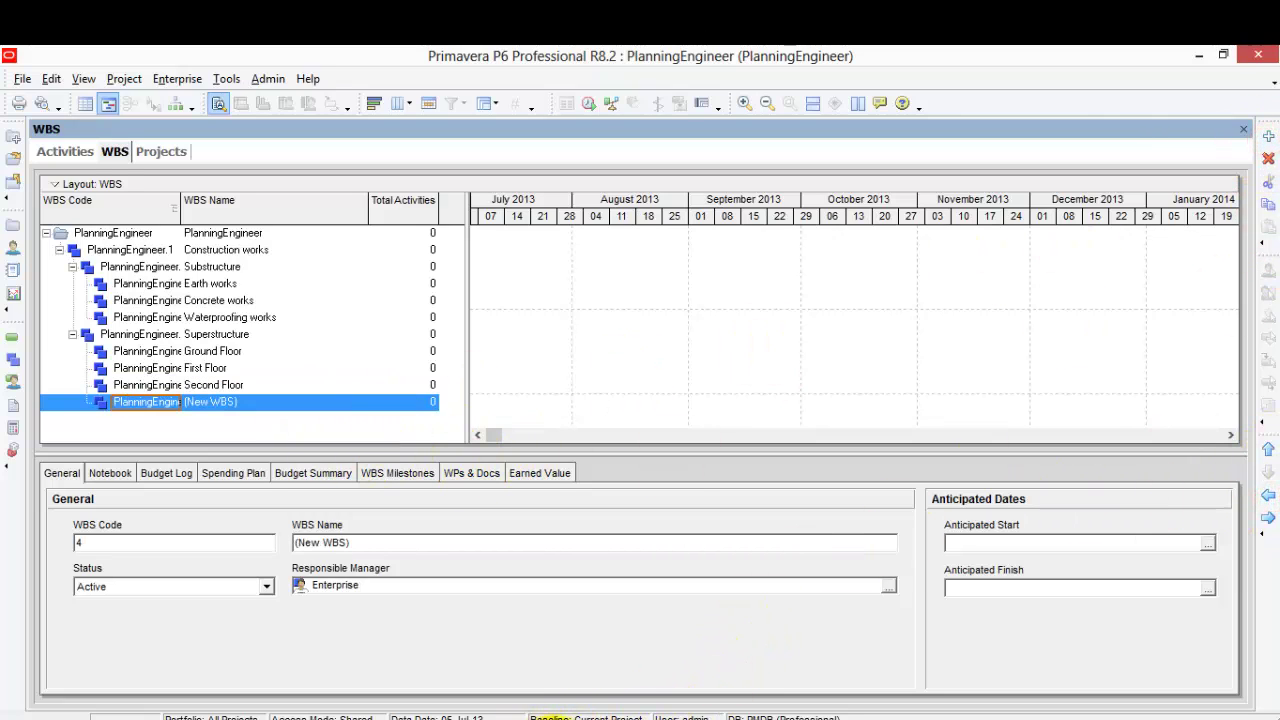
Switch to the Excel workbook and copy the Third Floor heading text from cell A65
key("alt+Tab")
scroll(200, 477, "down", 4)
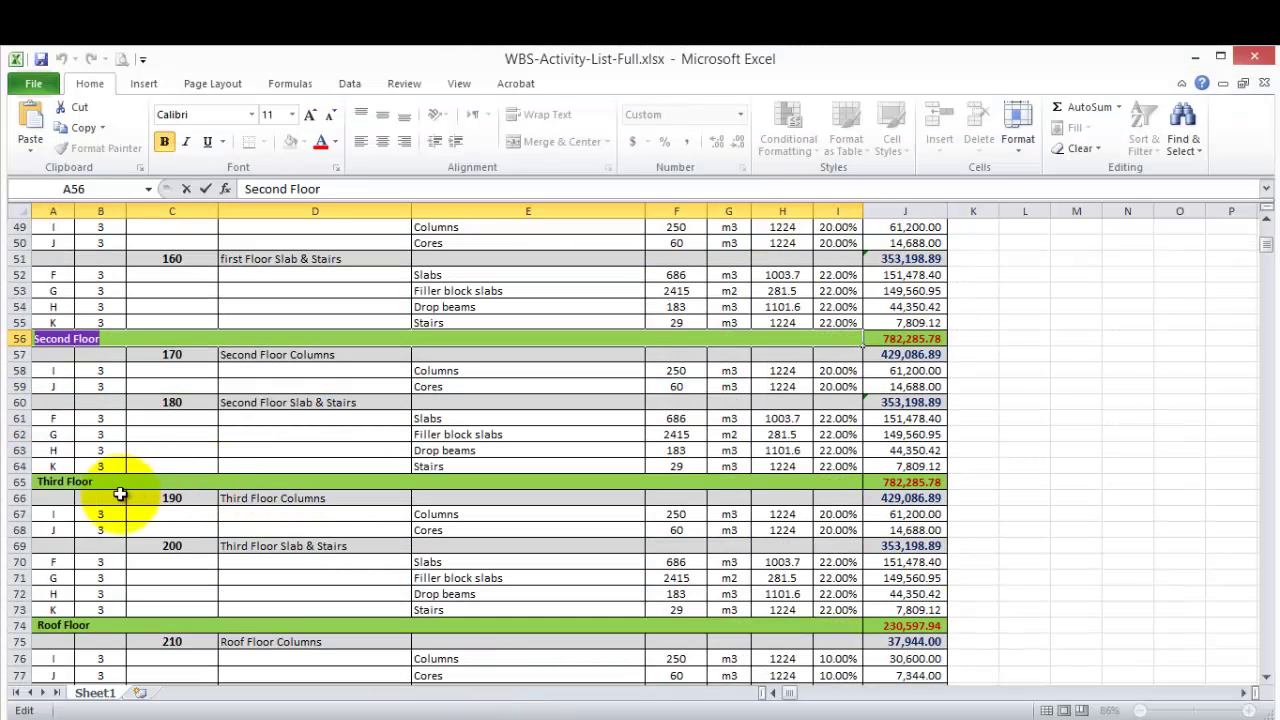
left_click(114, 481)
right_click(46, 482)
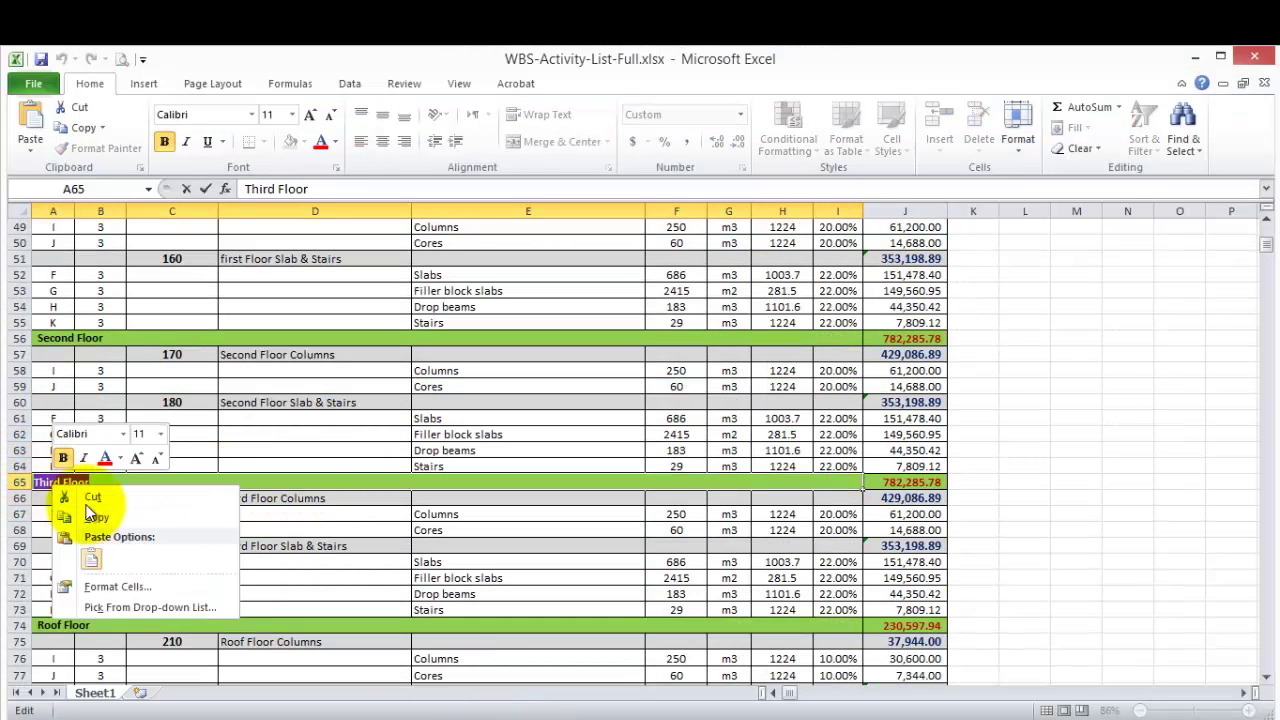
left_click(120, 515)
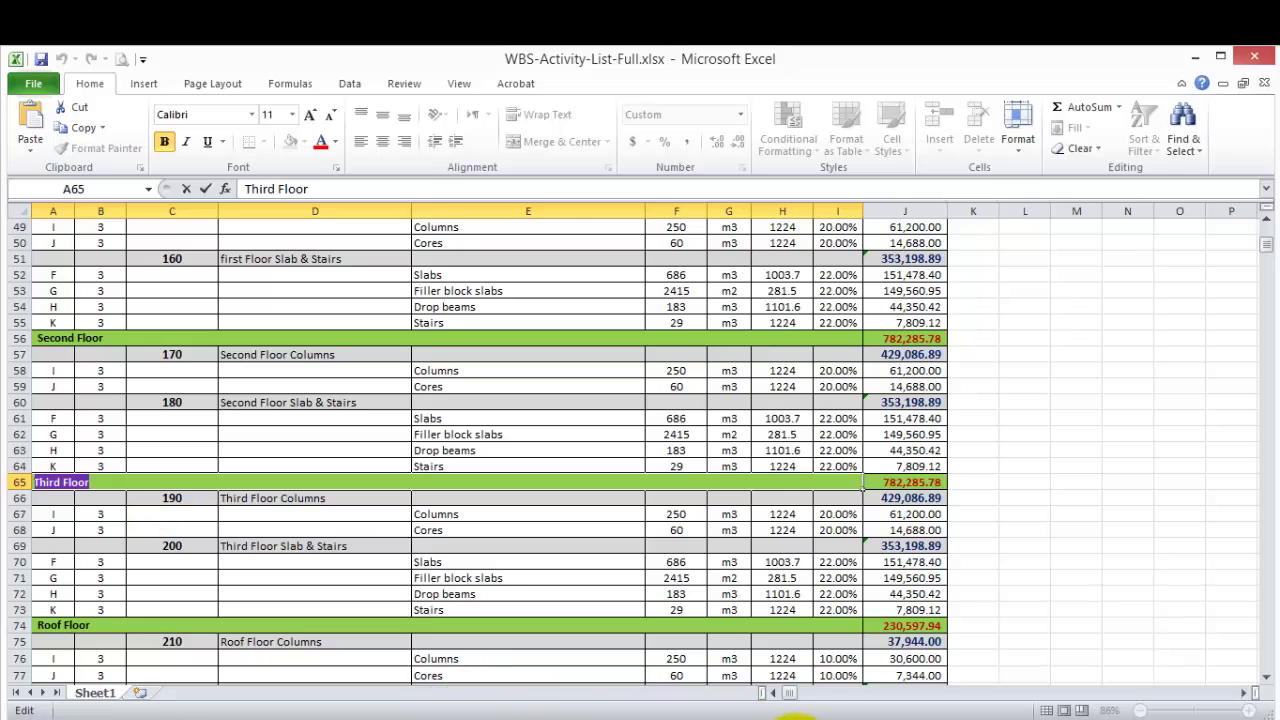
Return to Primavera P6 and paste Third Floor as the name of the unnamed WBS element below Second Floor
left_click(790, 716)
left_click(215, 402)
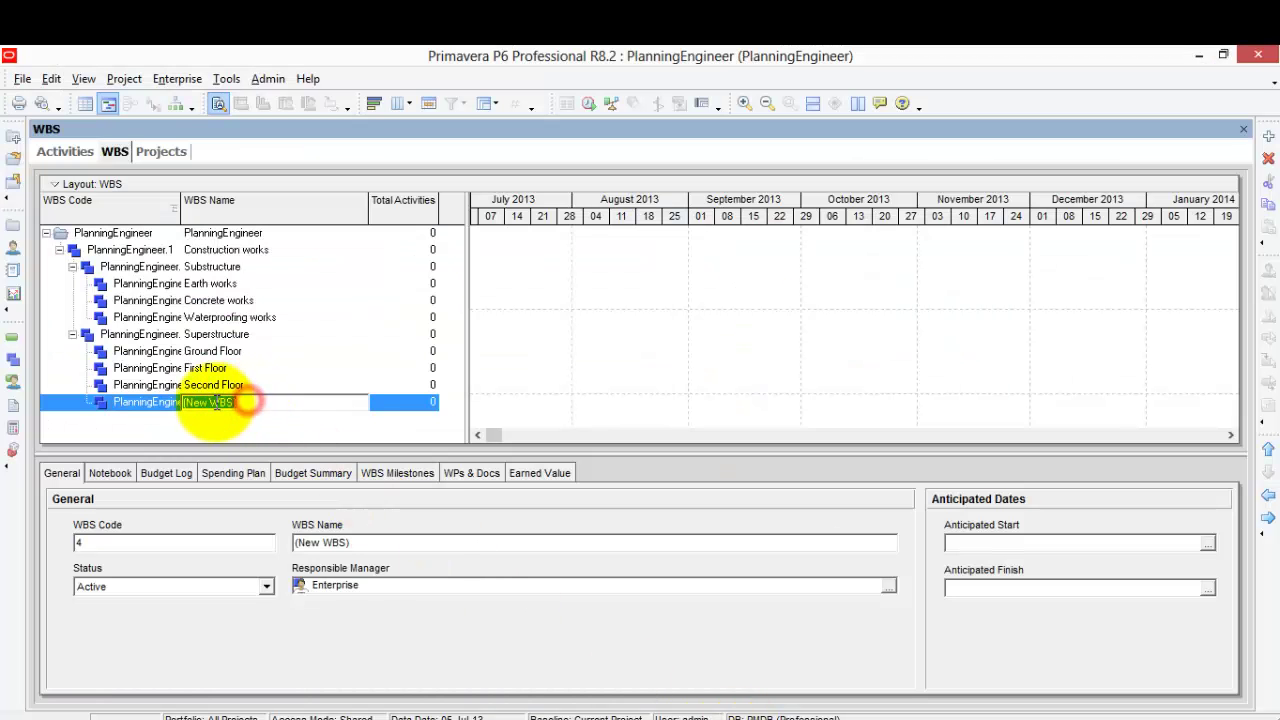
right_click(248, 401)
left_click(268, 484)
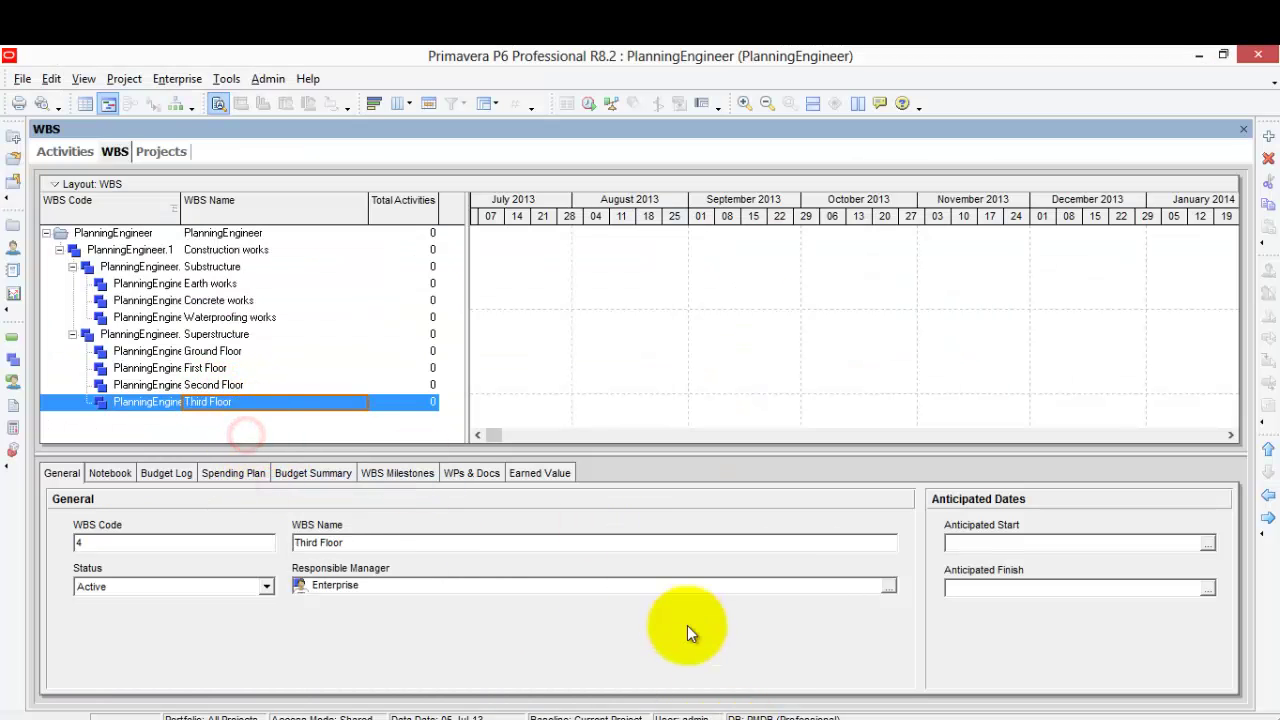
Switch to the Excel workbook and copy the Roof Floor heading text from cell A74
key("alt+Tab")
scroll(386, 466, "down", 3)
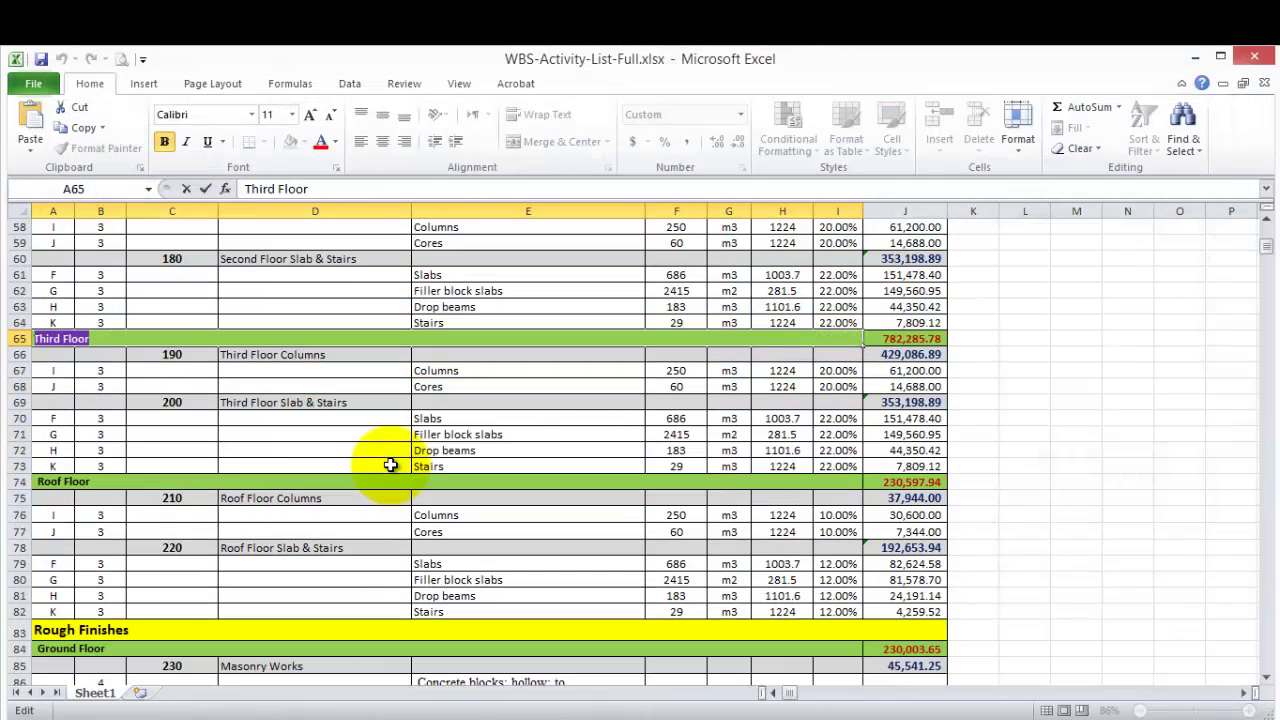
left_click(102, 483)
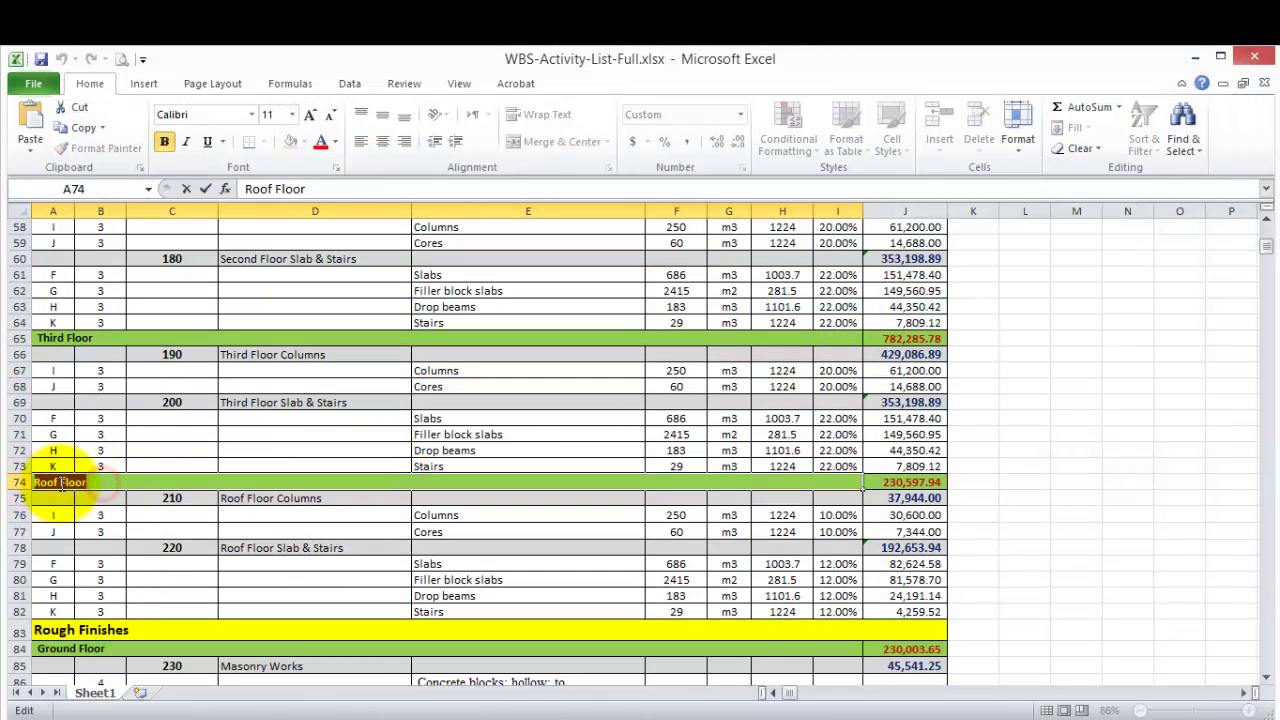
right_click(66, 483)
left_click(114, 515)
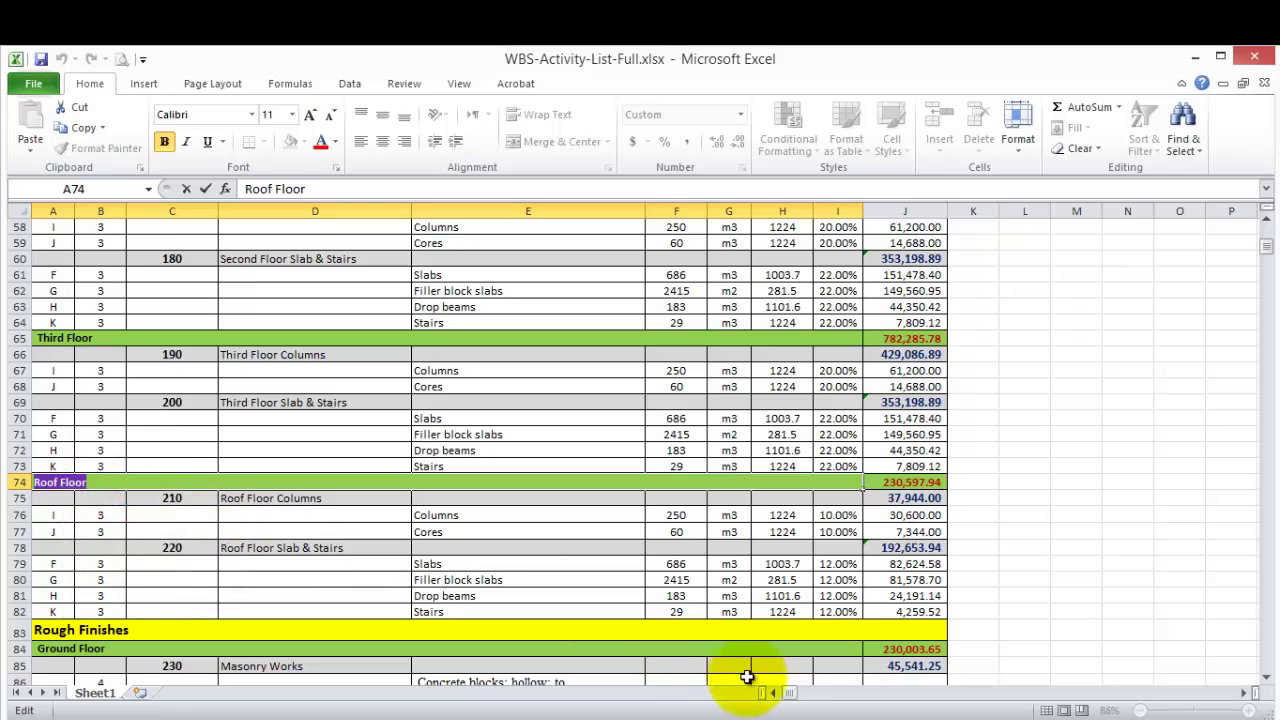
Return to Primavera P6, add a WBS element outdented to the same level as Third Floor, and paste Roof Floor as its name
key("alt+Tab")
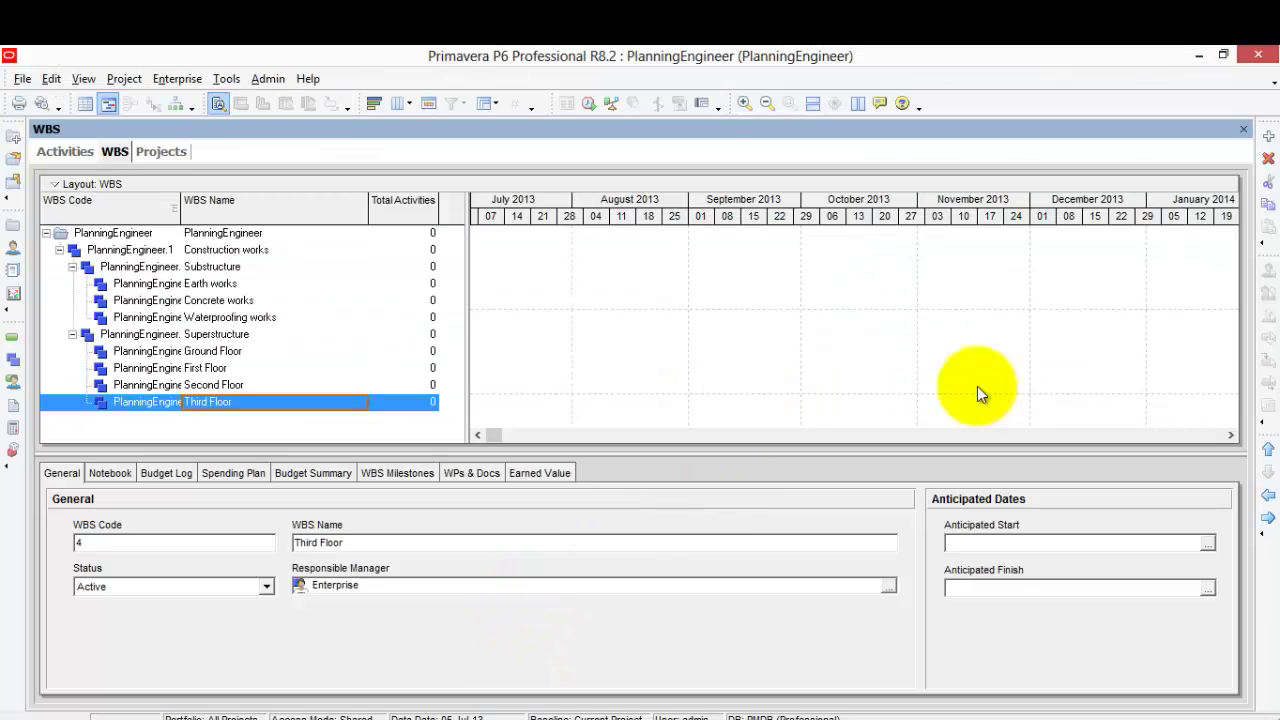
left_click(1268, 135)
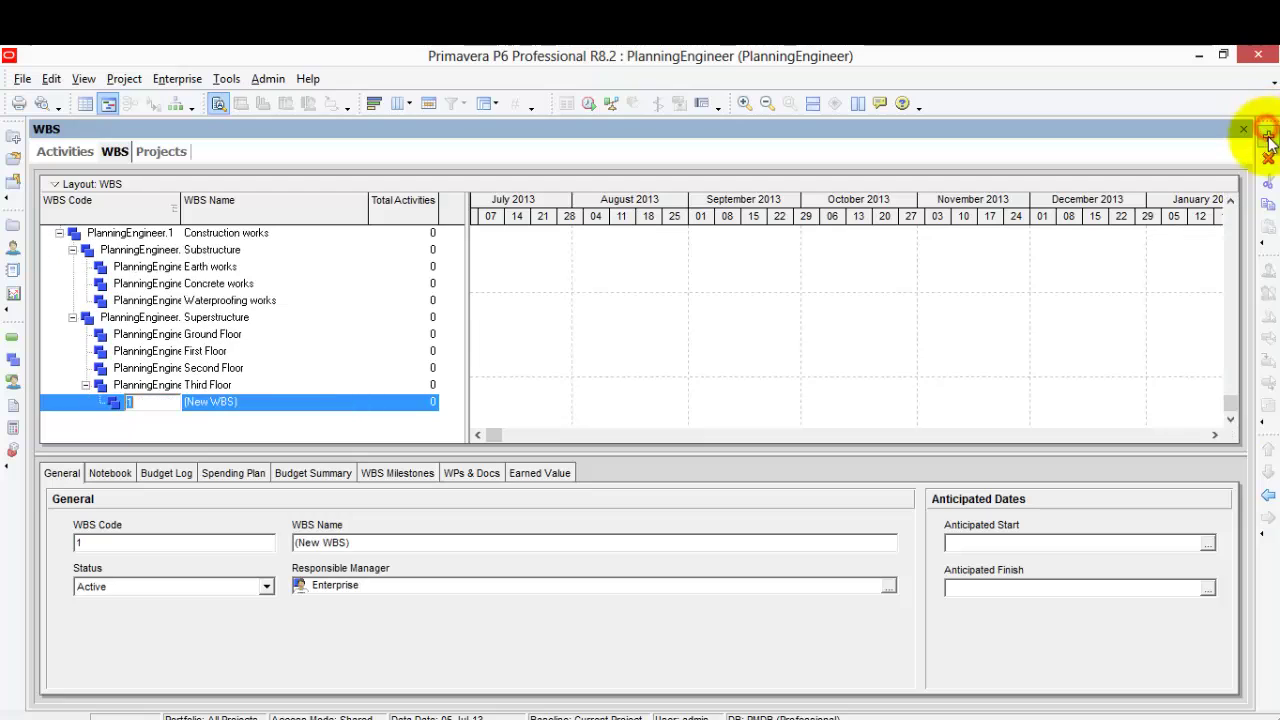
left_click(1264, 490)
left_click(263, 402)
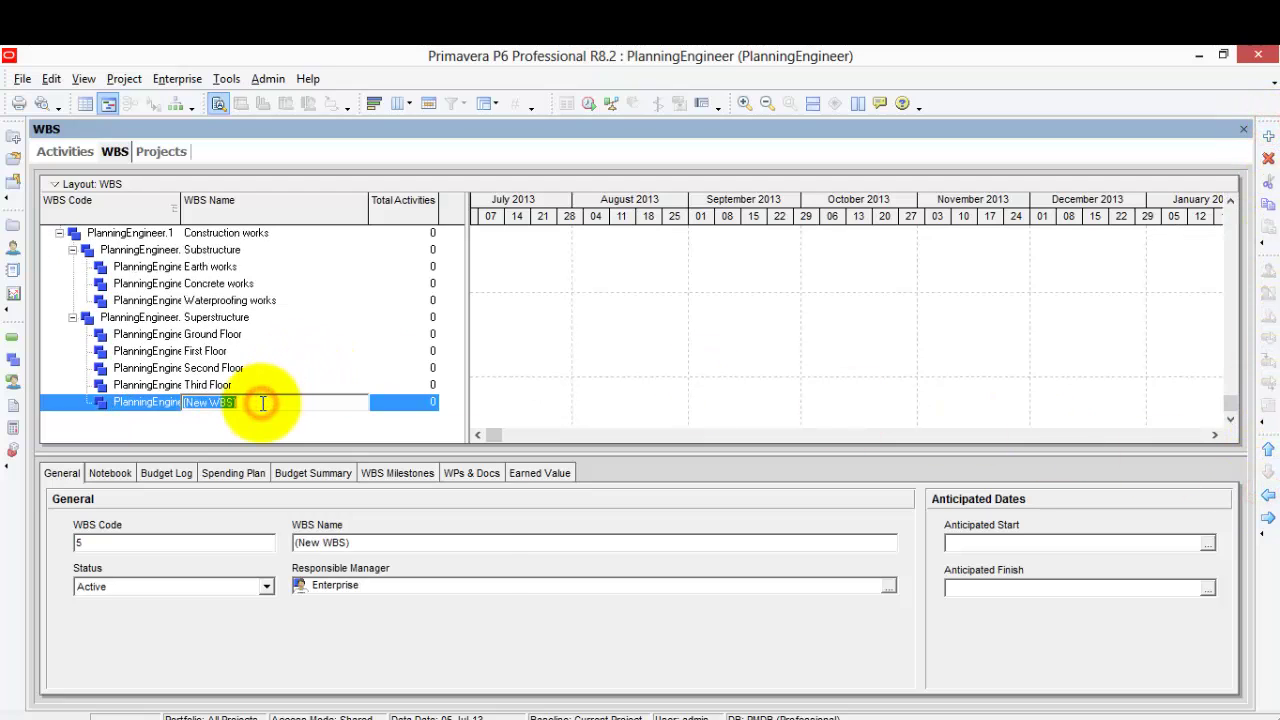
right_click(268, 420)
left_click(322, 484)
left_click(238, 430)
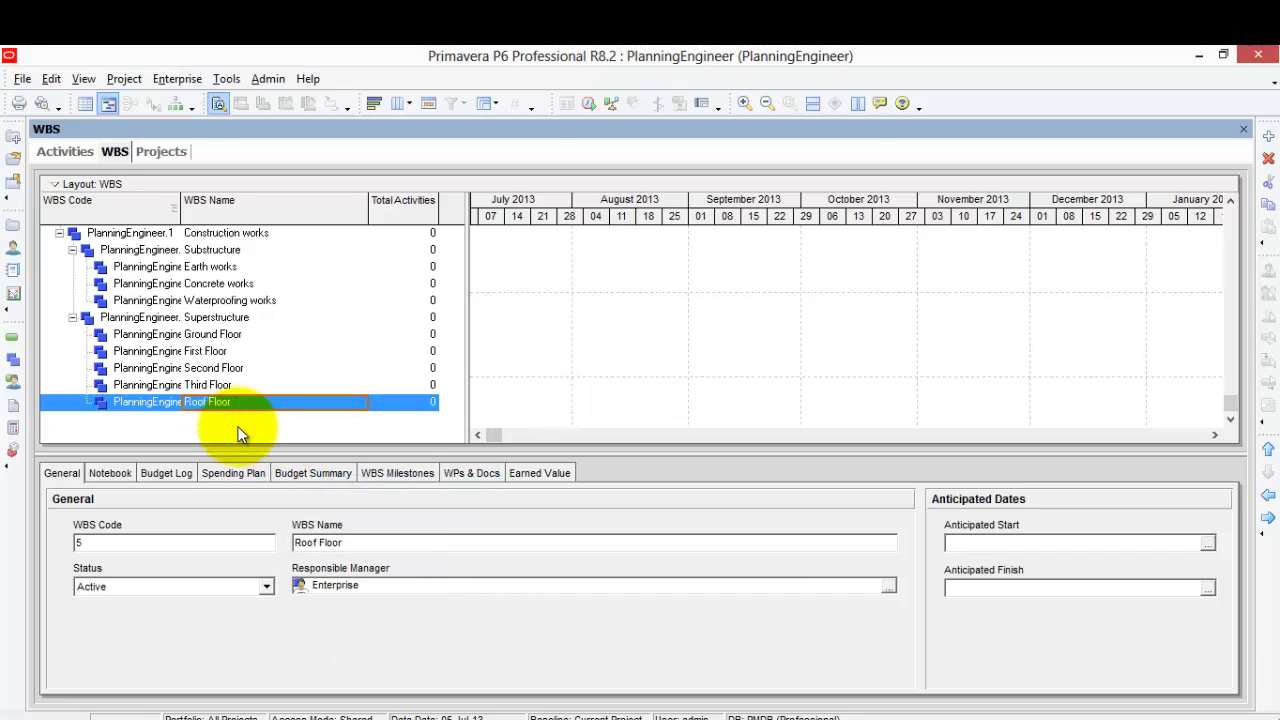
Switch to the Excel workbook and copy the Rough Finishes heading text from cell A83
left_click(504, 718)
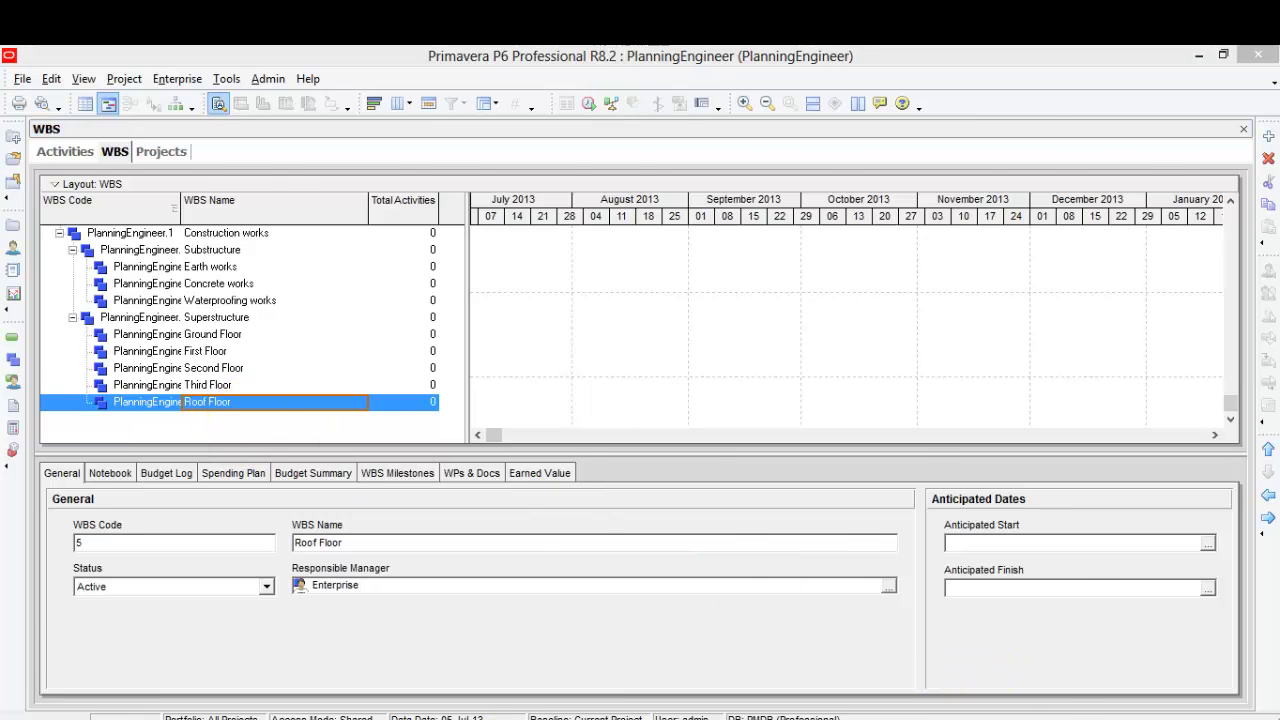
scroll(177, 543, "down", 5)
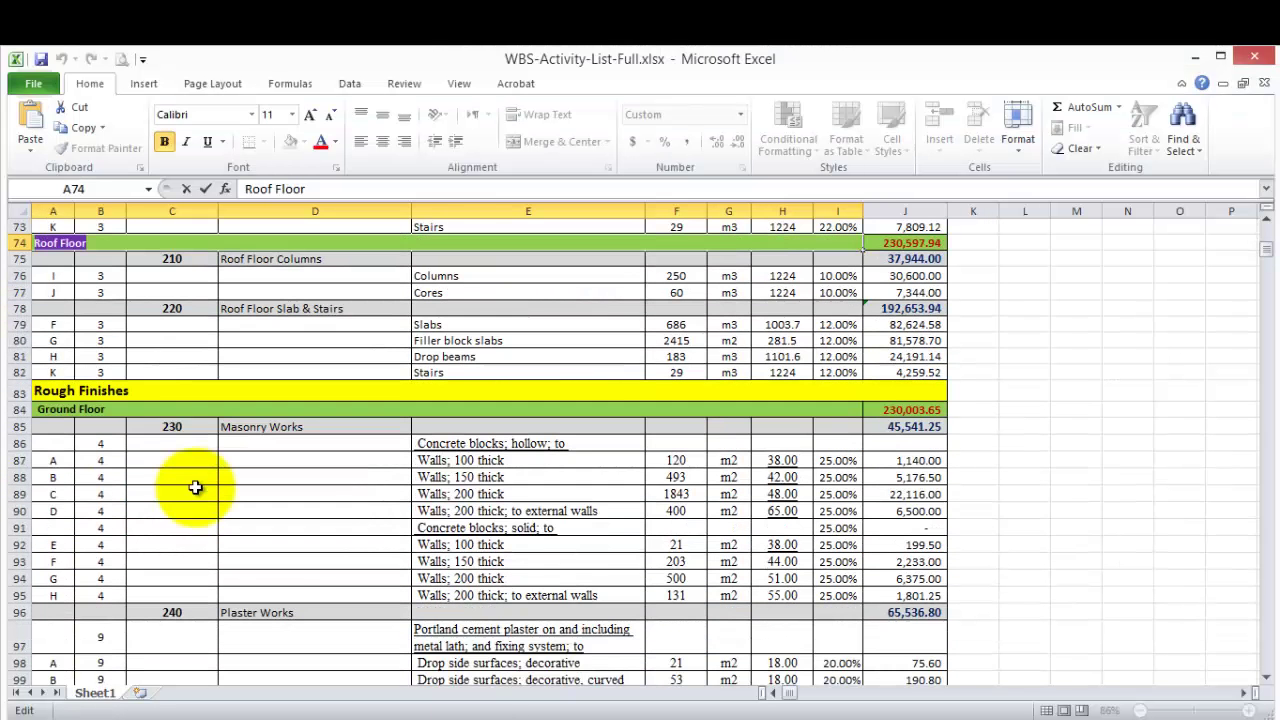
left_click(138, 388)
double_click(40, 392)
left_click_drag(40, 392, 130, 392)
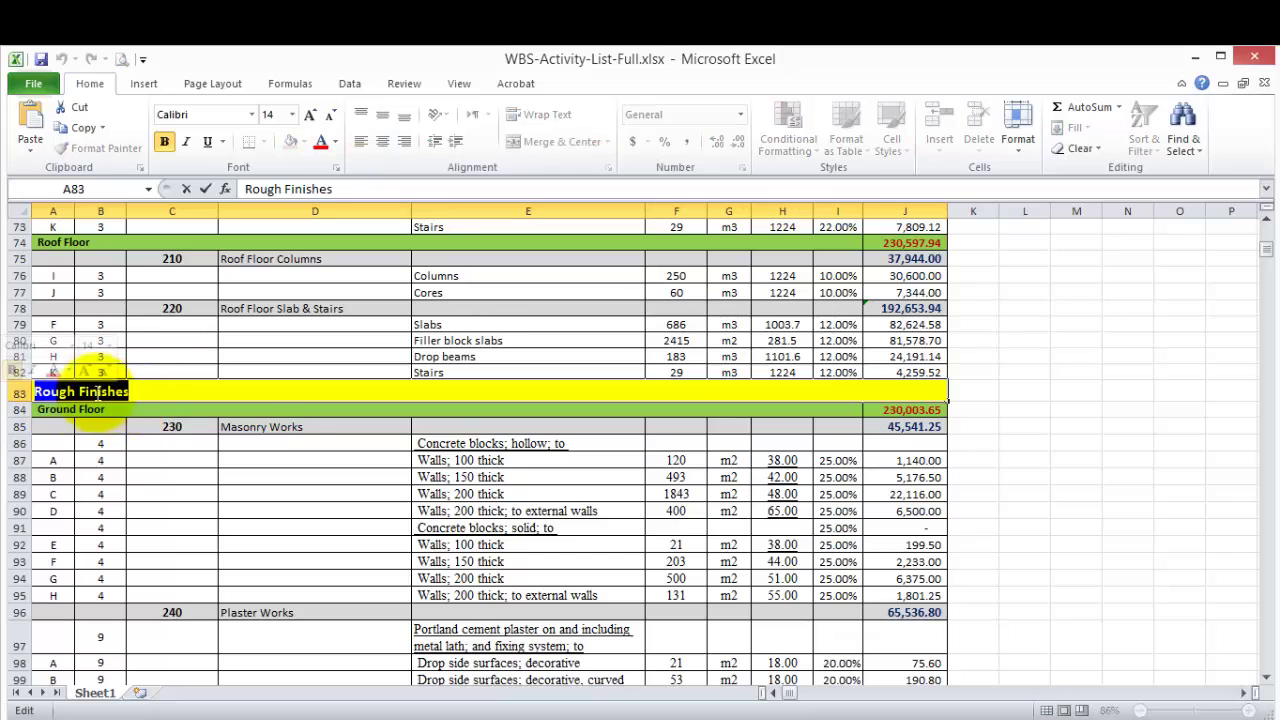
right_click(95, 395)
left_click(130, 425)
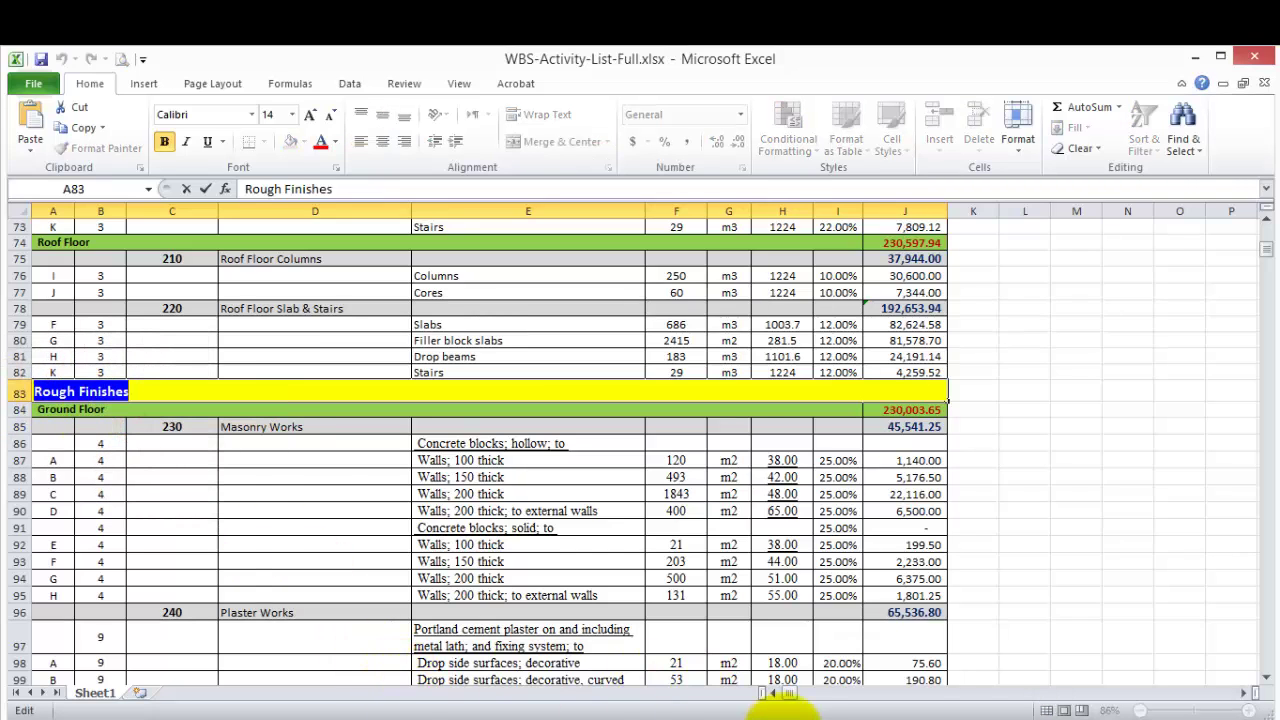
Return to Primavera P6, add a WBS element named with the pasted Rough Finishes text, and outdent it to the same level as Superstructure
left_click(698, 716)
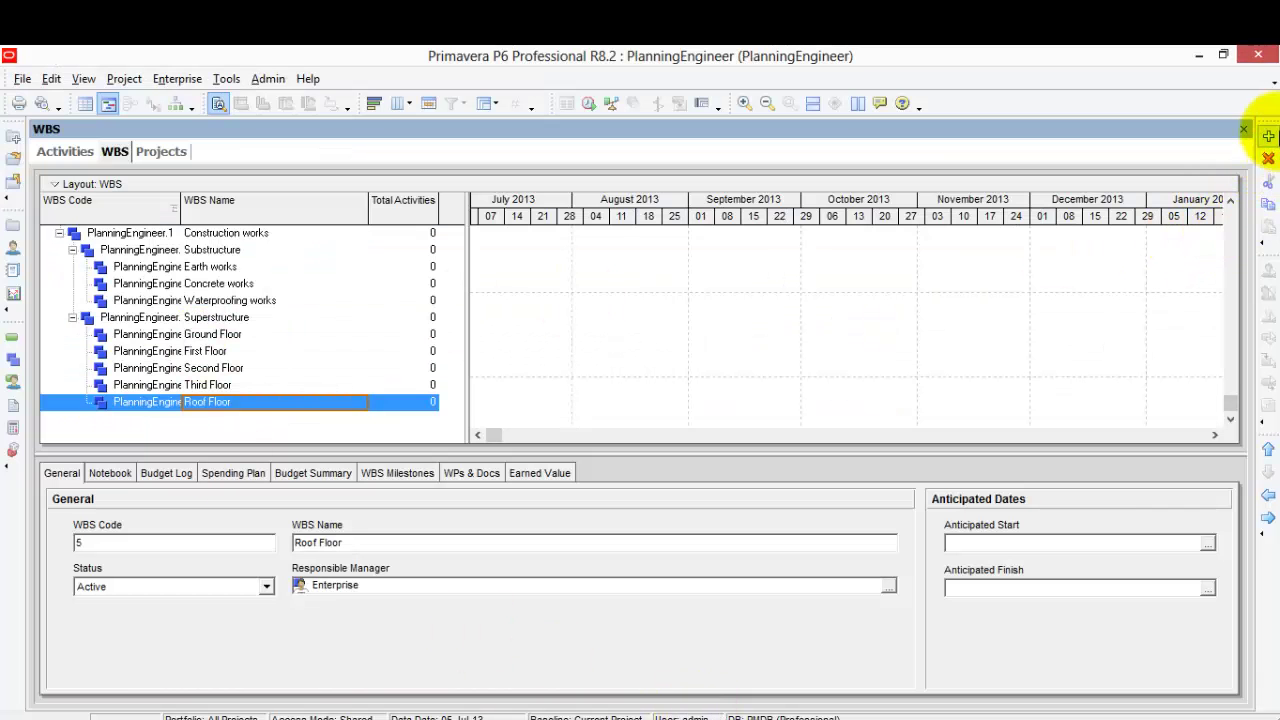
left_click(1268, 135)
right_click(250, 410)
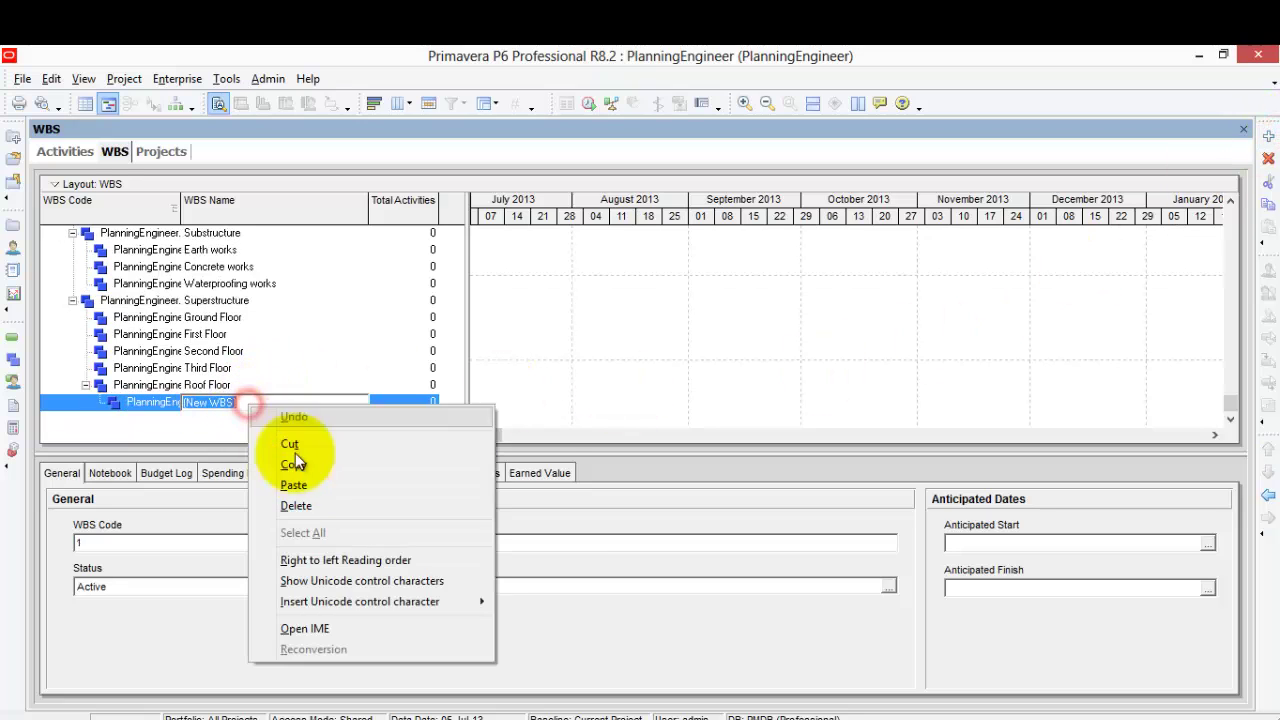
left_click(303, 481)
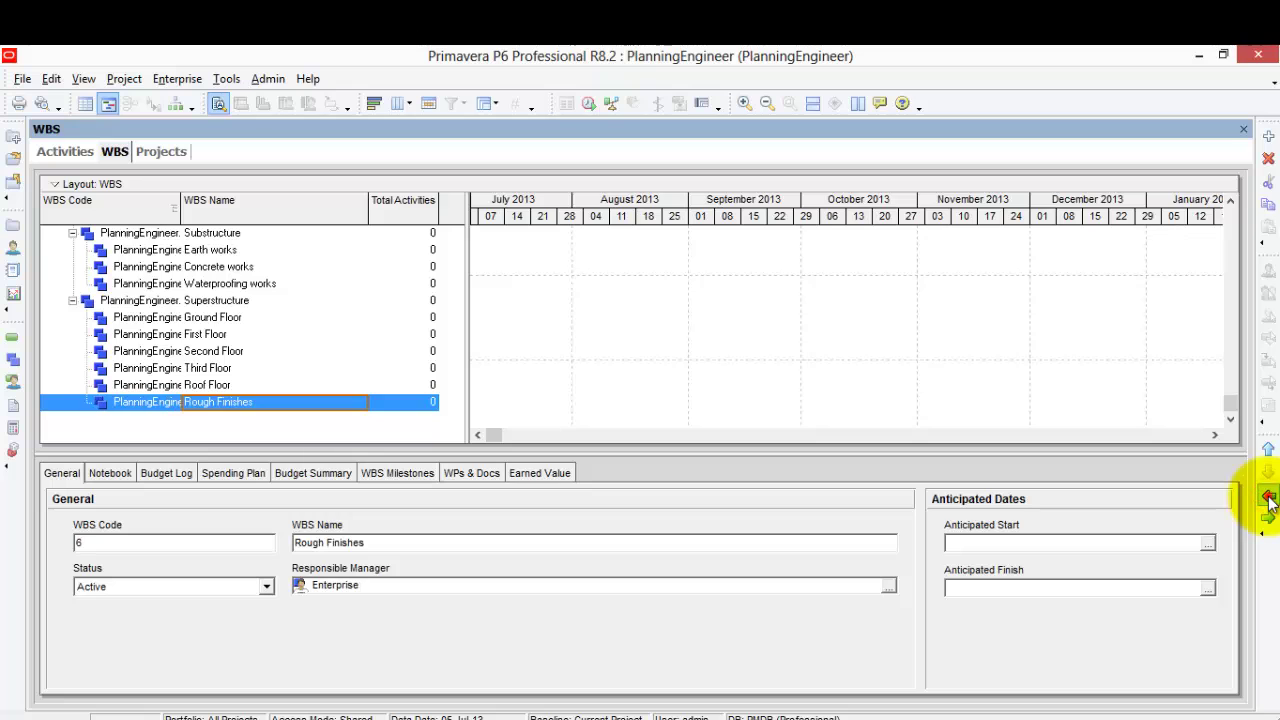
left_click(172, 305)
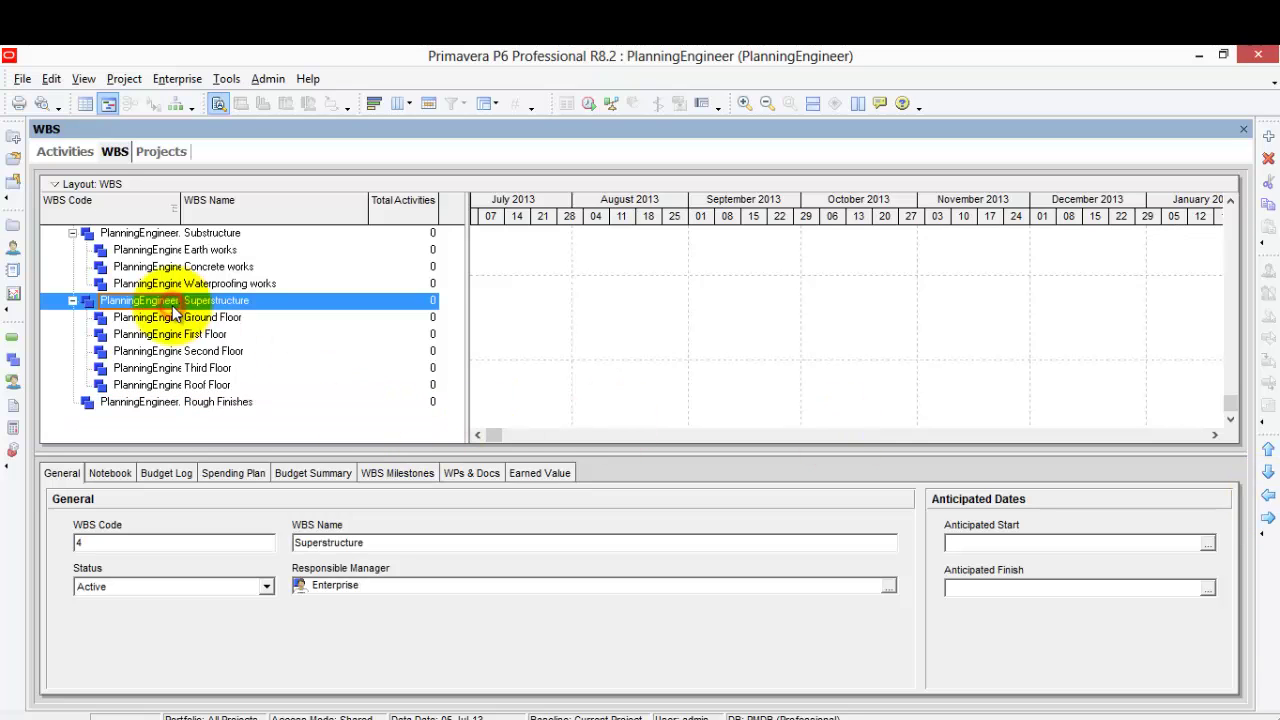
Compare the floors under Rough Finishes in the WBS with the floor headings under Final Finishes in the Excel workbook
key("alt+Tab")
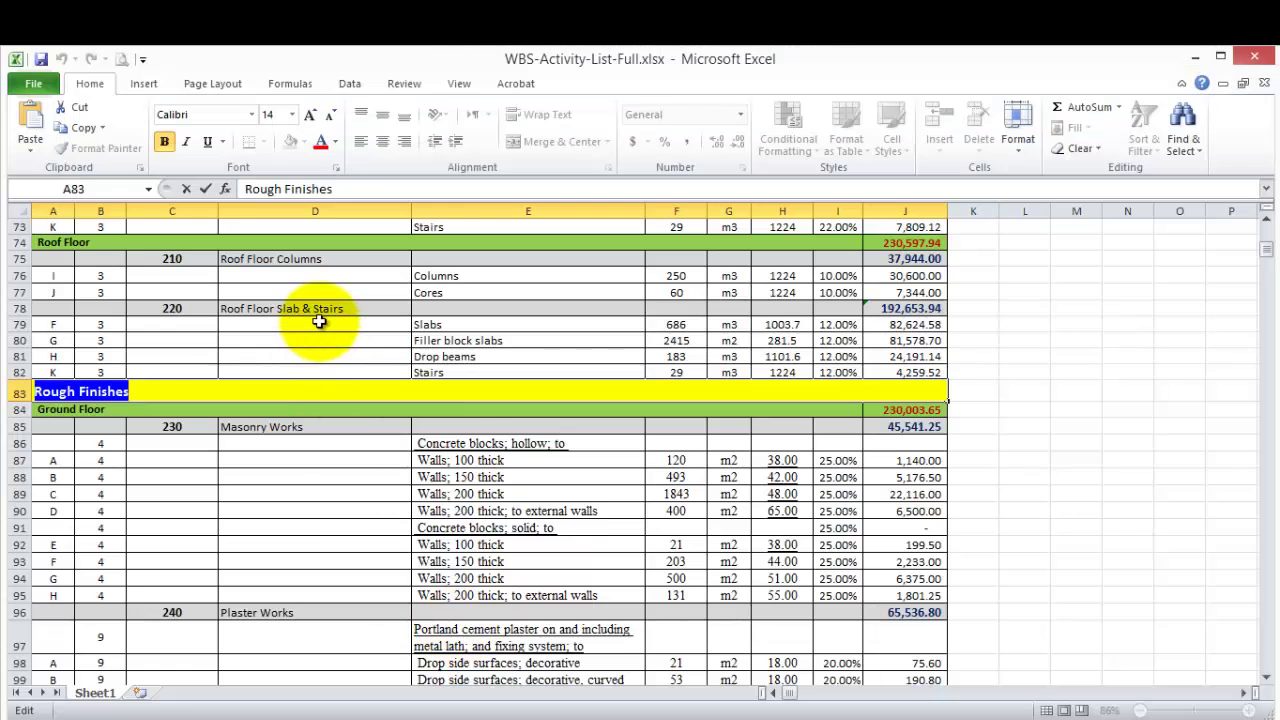
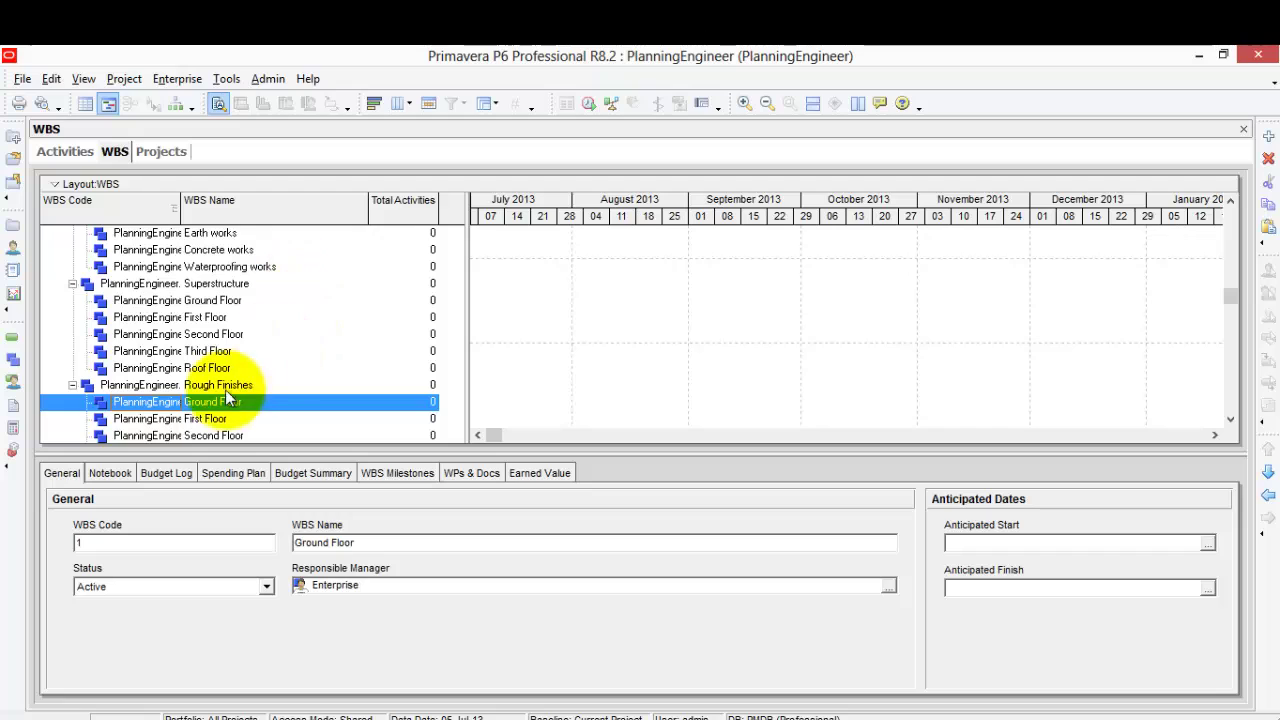
left_click(175, 384)
scroll(201, 377, "down", 1)
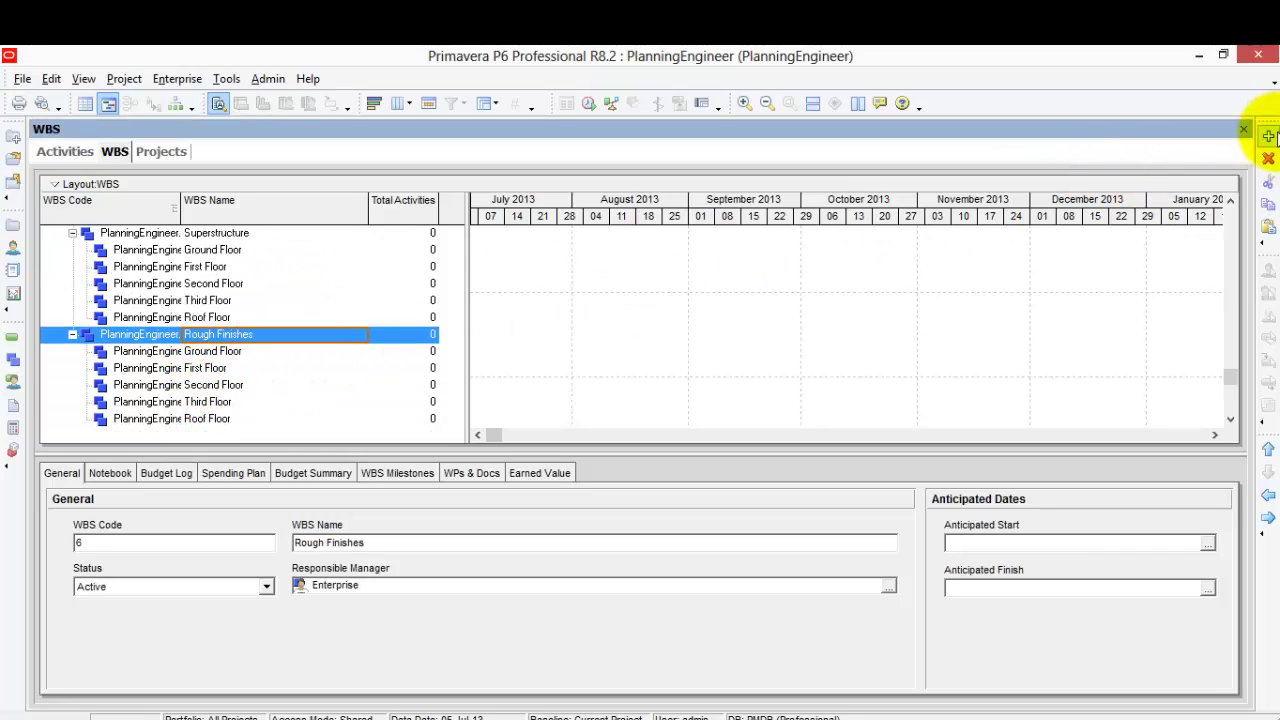
left_click(510, 719)
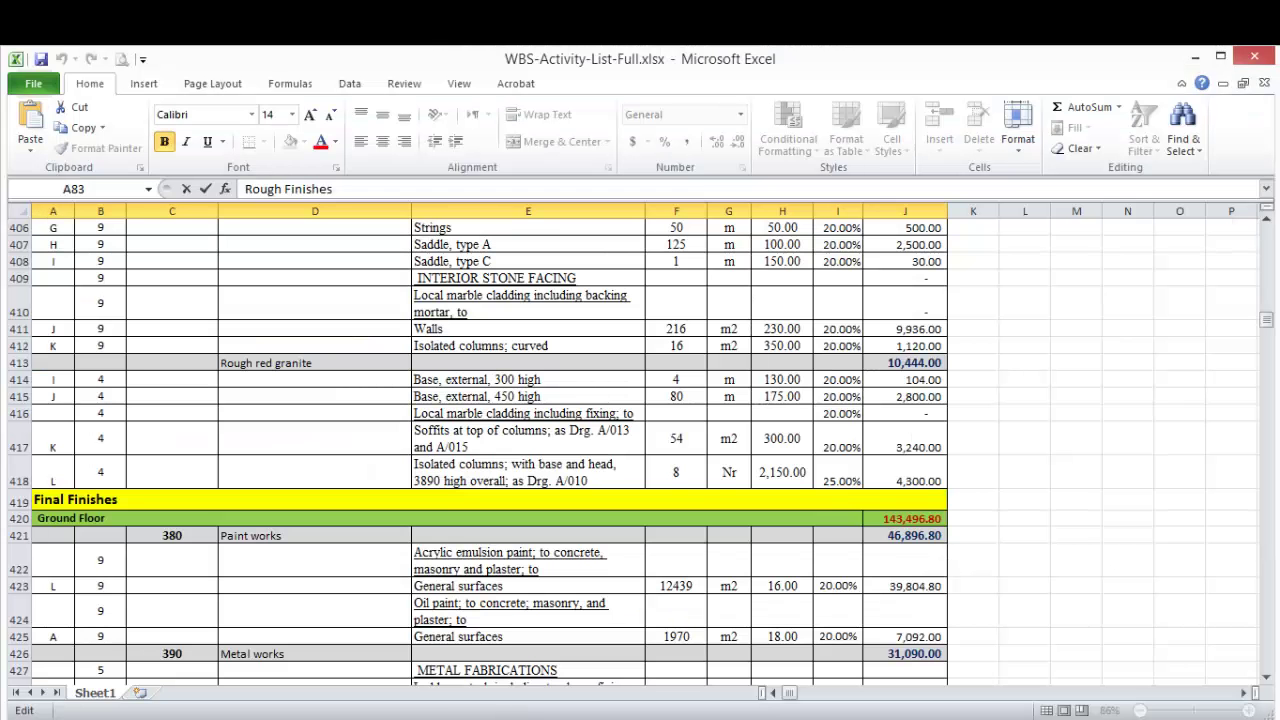
scroll(355, 466, "down", 3)
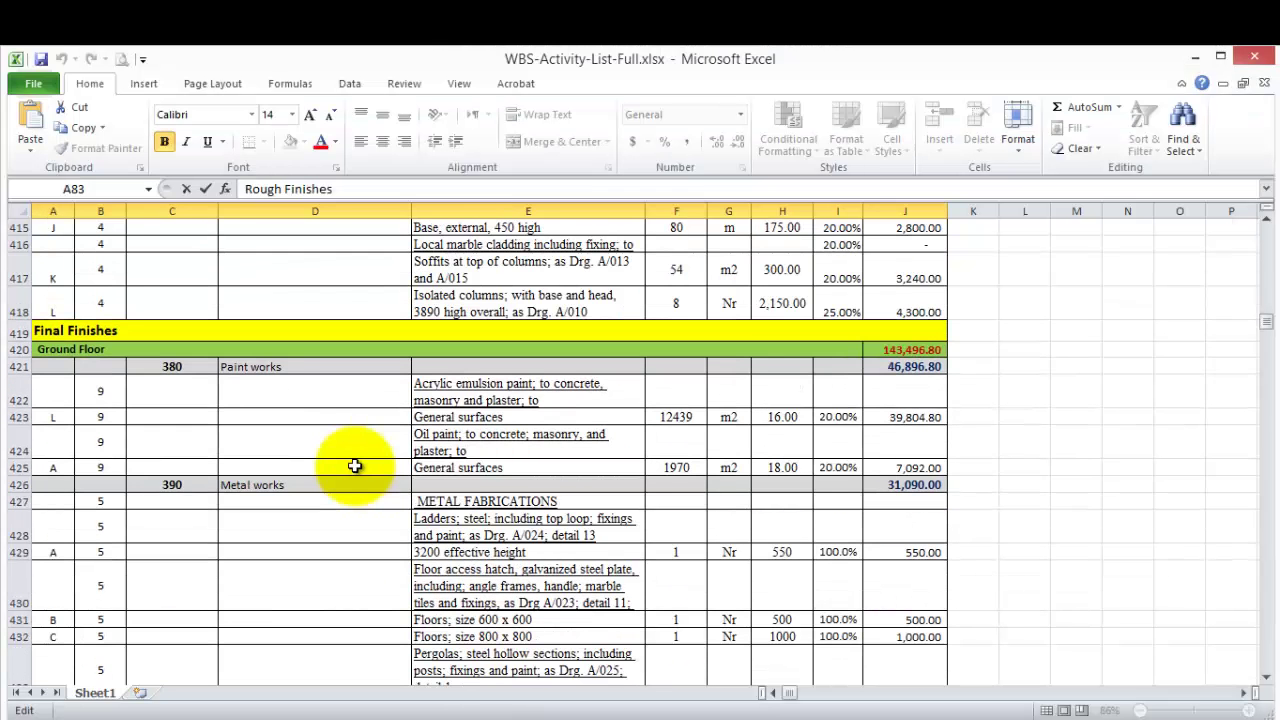
scroll(355, 466, "up", 1)
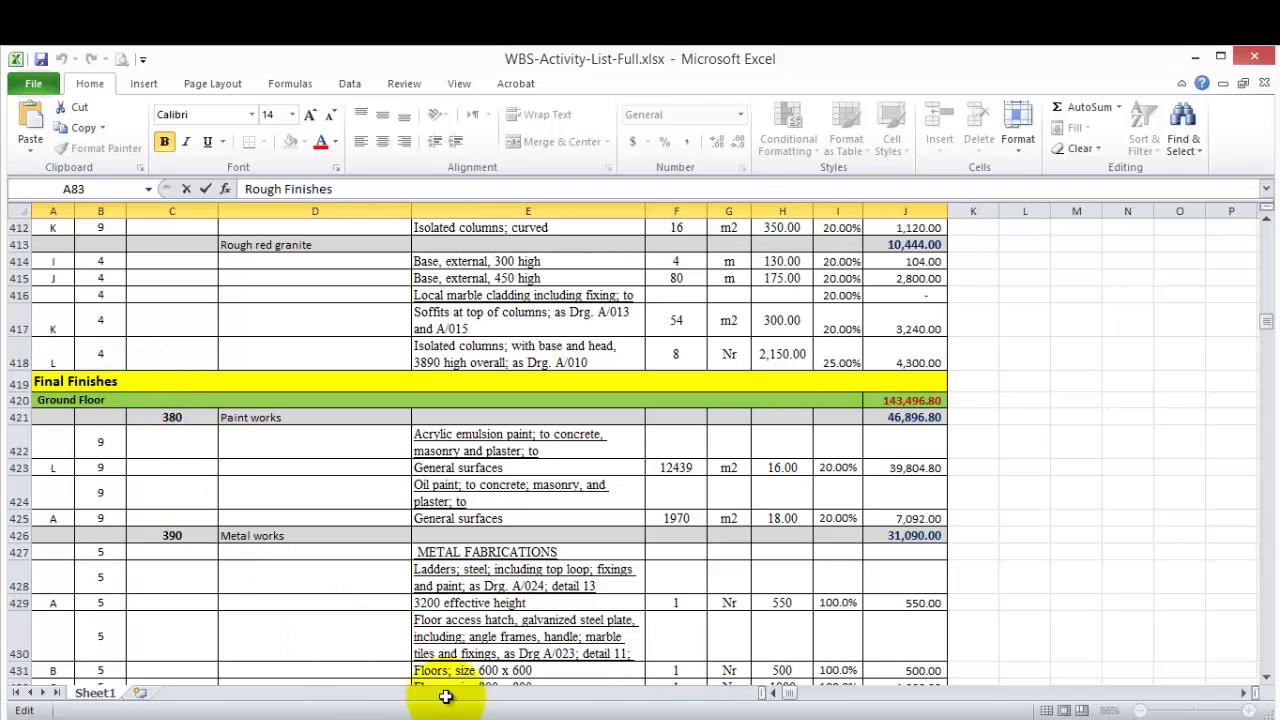
scroll(85, 400, "down", 12)
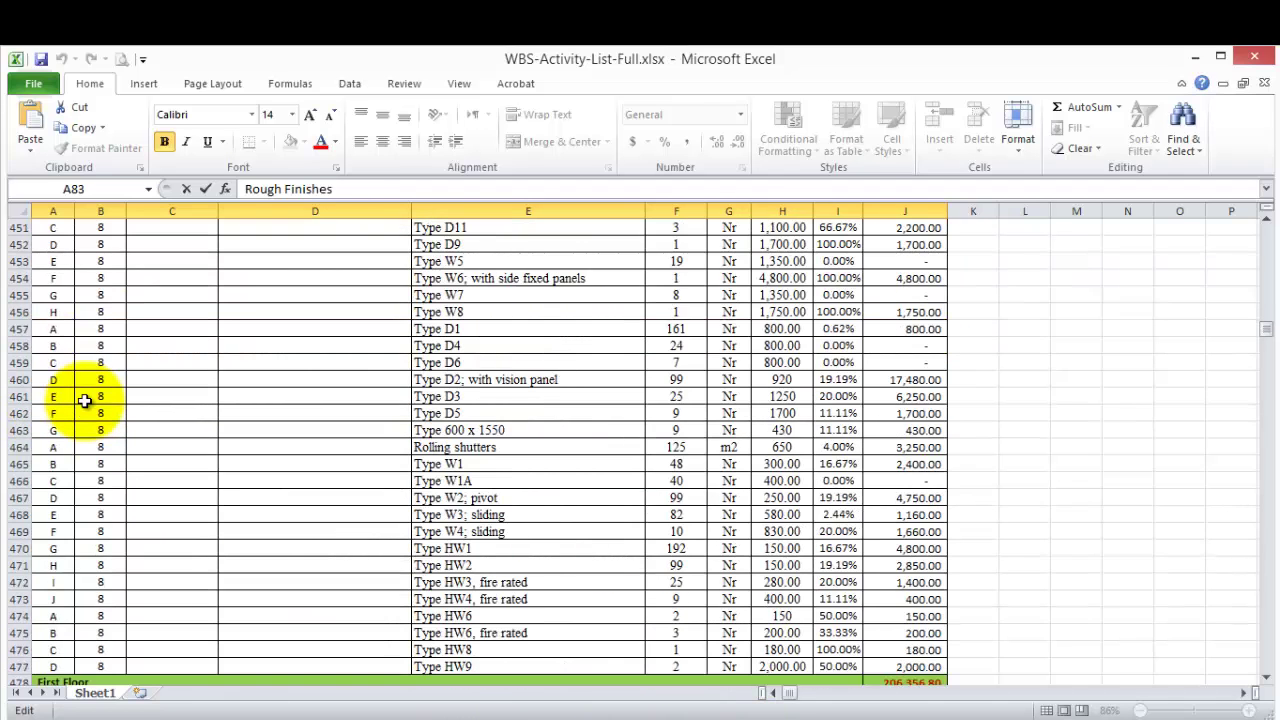
scroll(85, 400, "down", 8)
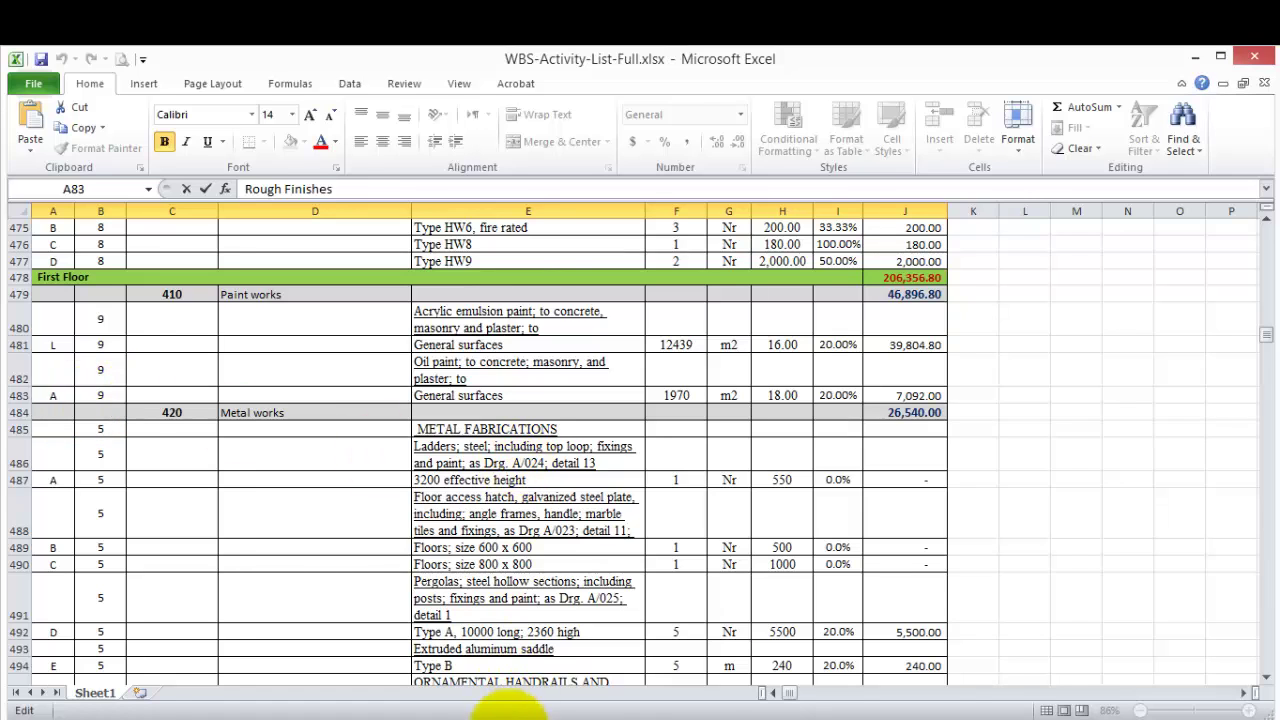
left_click(800, 714)
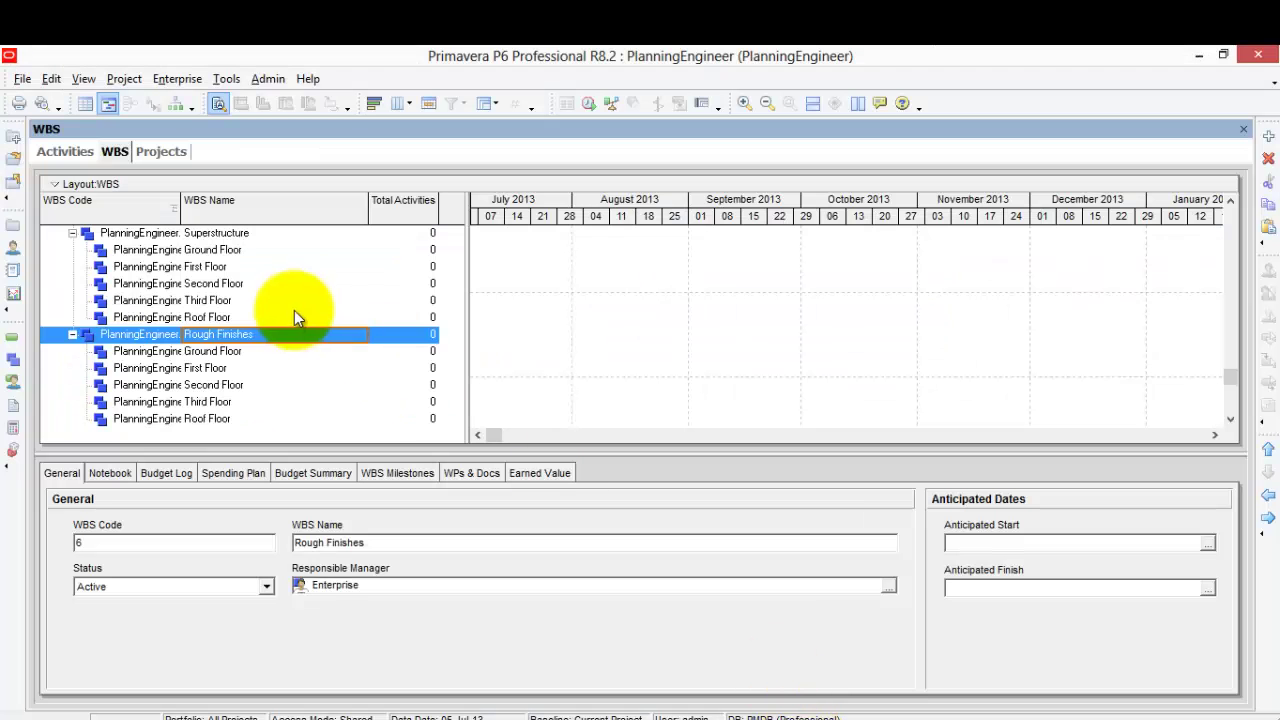
Duplicate the Rough Finishes branch with its notebook, milestones, and WPs & Docs, and outdent the copy to the same level as Rough Finishes
right_click(180, 338)
left_click(252, 396)
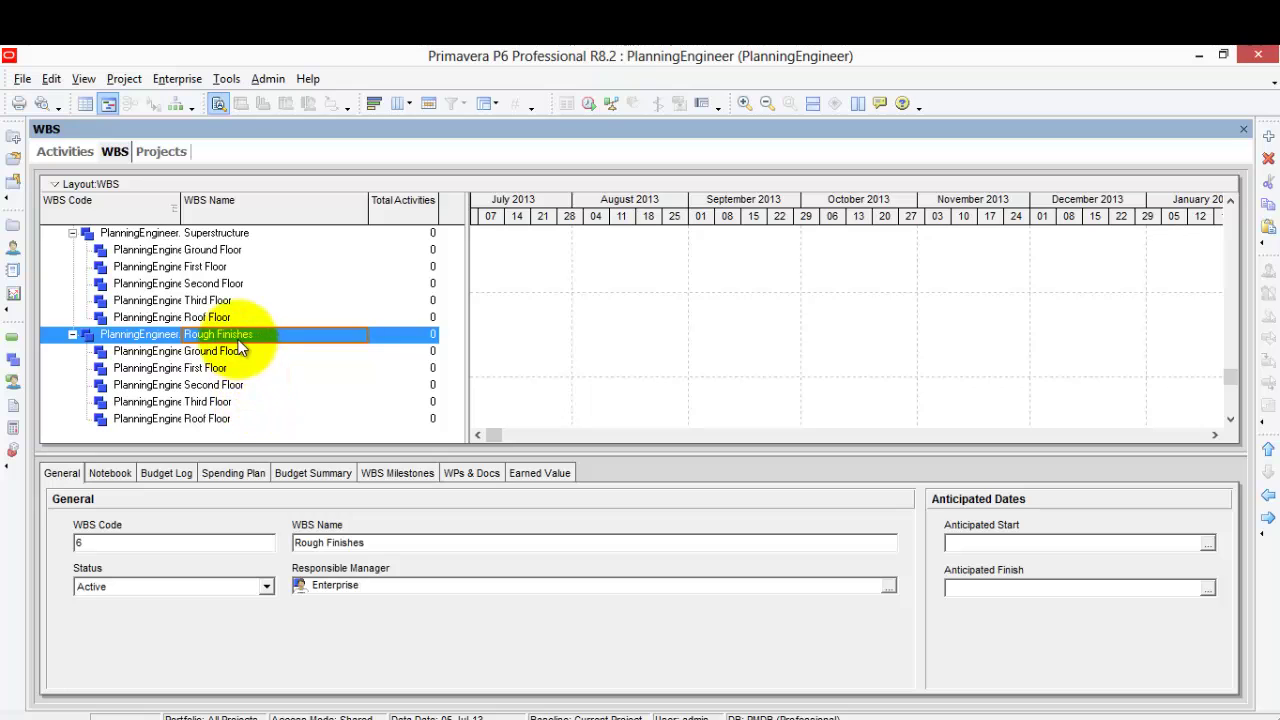
right_click(240, 345)
left_click(277, 408)
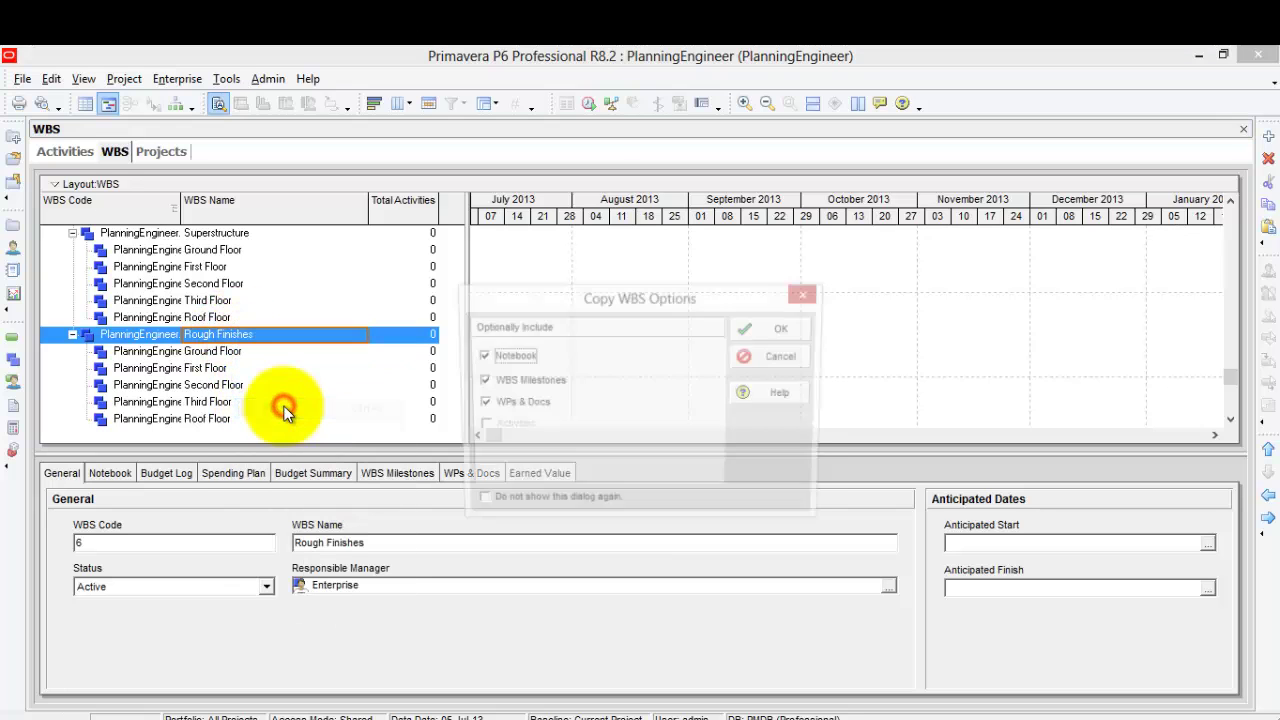
left_click(772, 331)
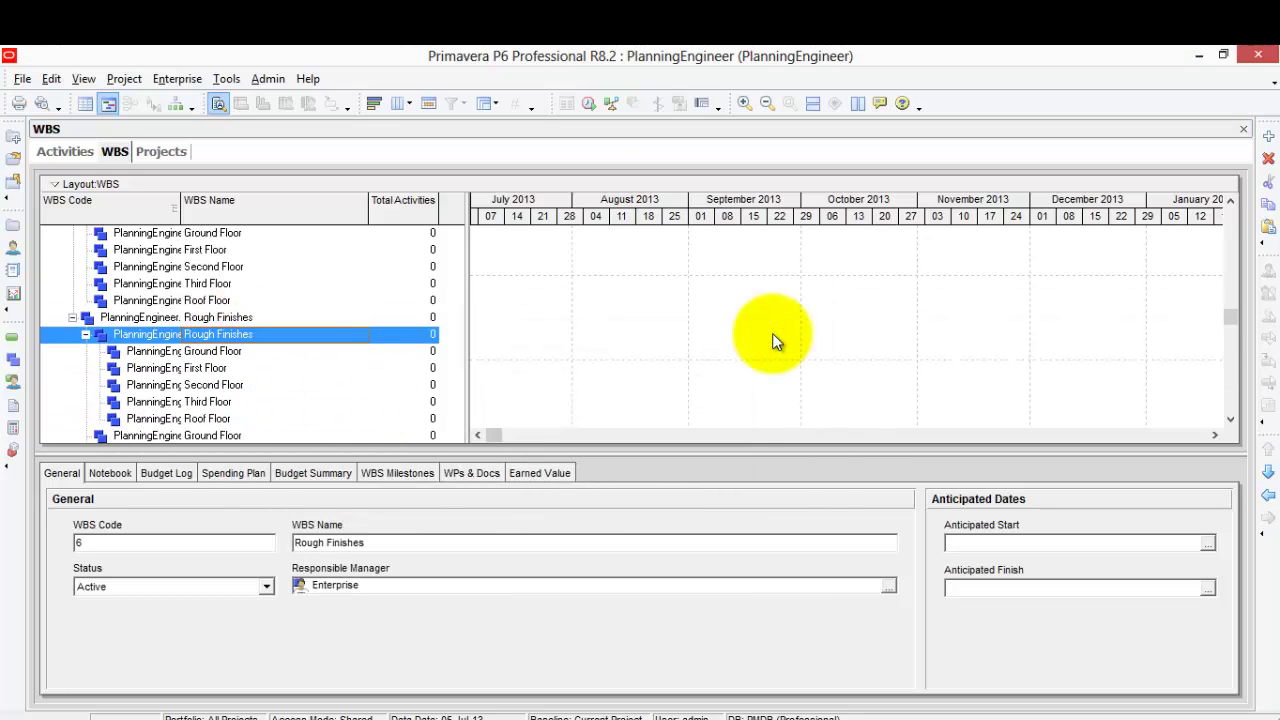
left_click(1268, 496)
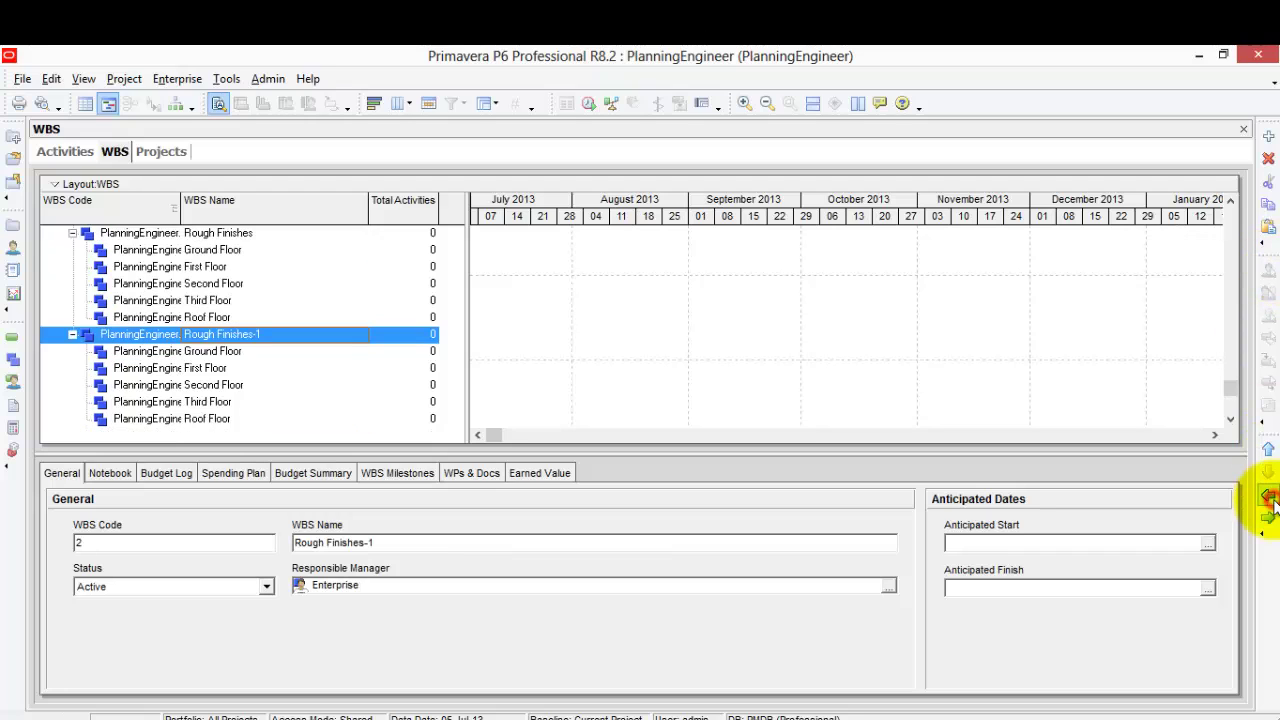
Open the copied branch's name for editing, then switch to the Excel workbook and copy the Final Finishes heading text from cell A419
left_click(291, 334)
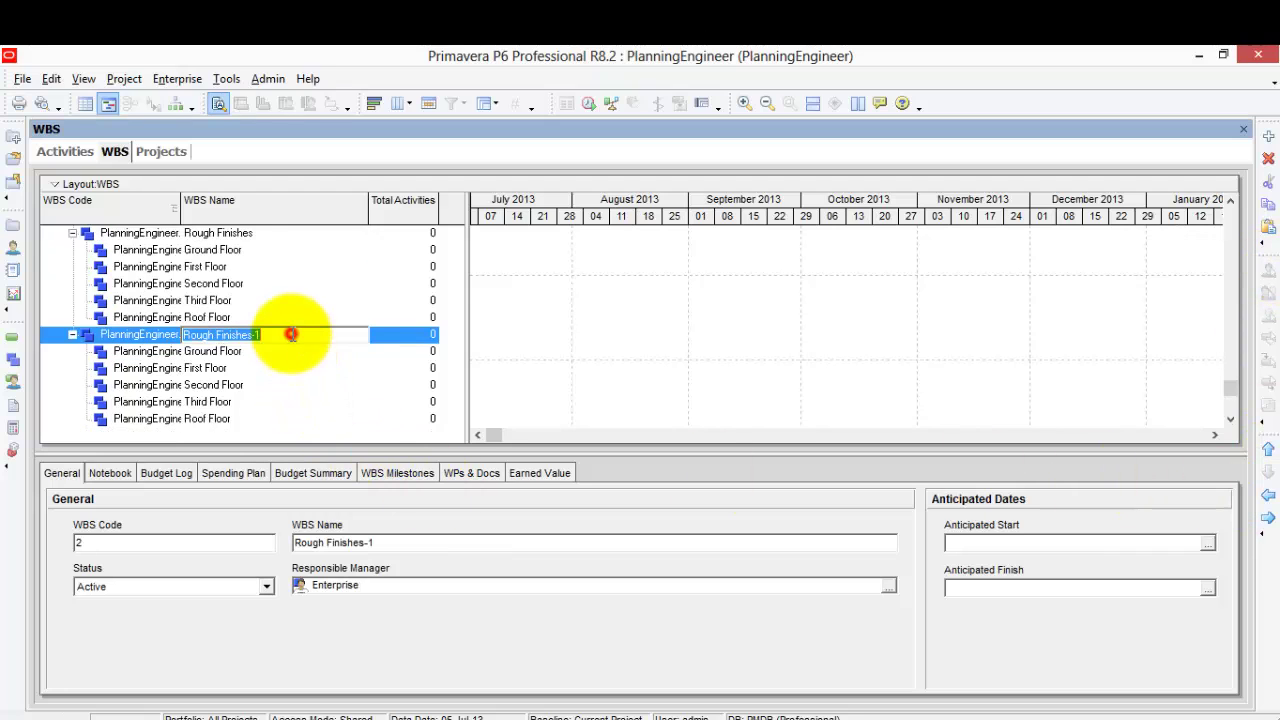
right_click(222, 338)
left_click(491, 708)
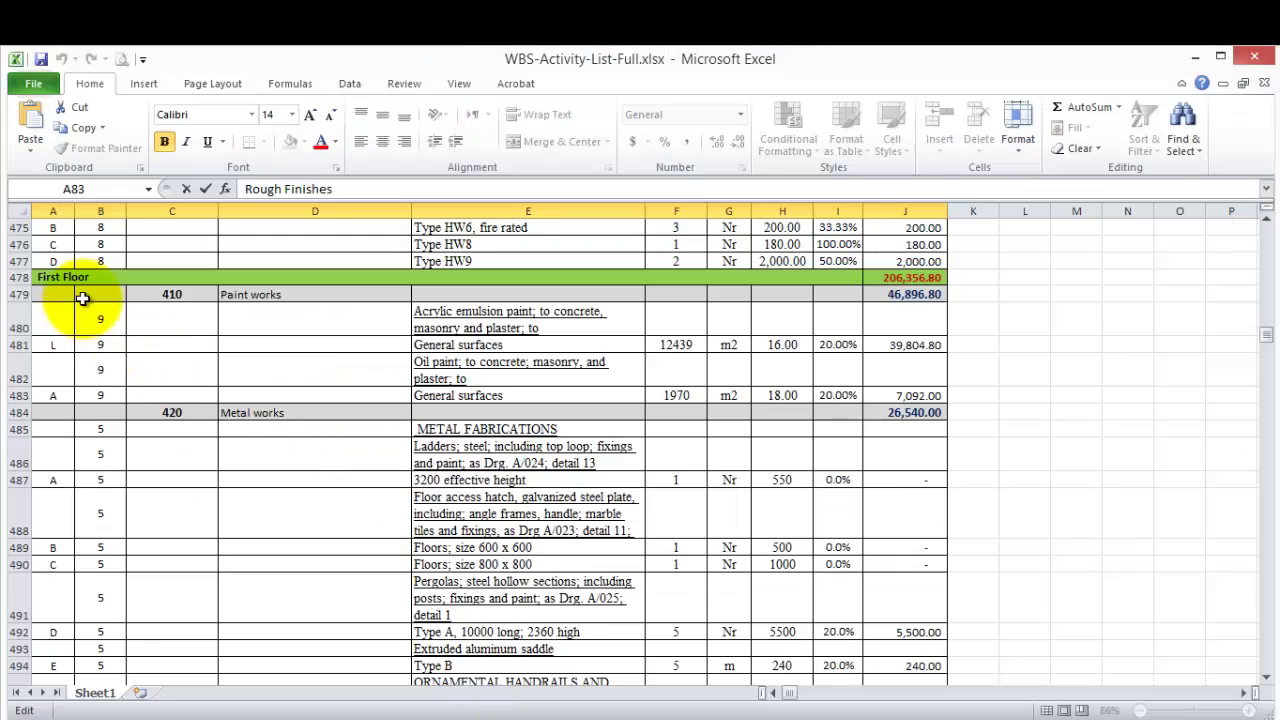
scroll(83, 298, "up", 20)
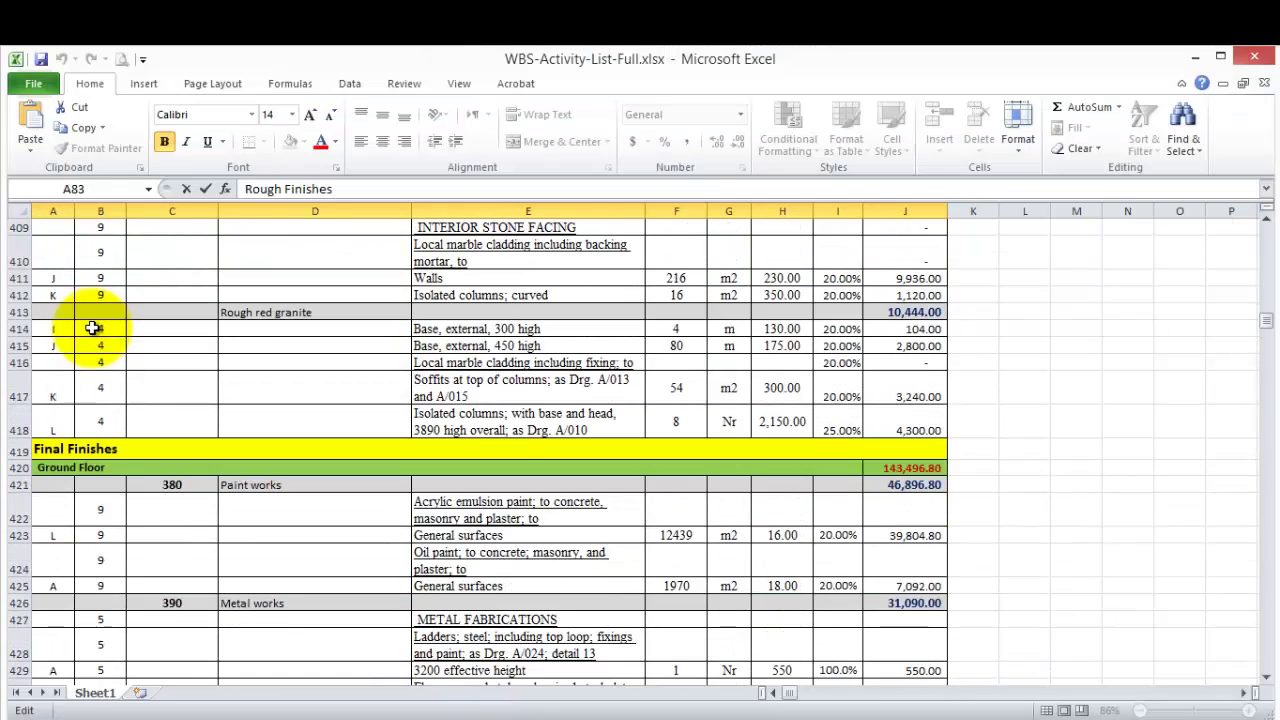
double_click(123, 449)
left_click_drag(126, 449, 33, 450)
right_click(80, 450)
left_click(165, 483)
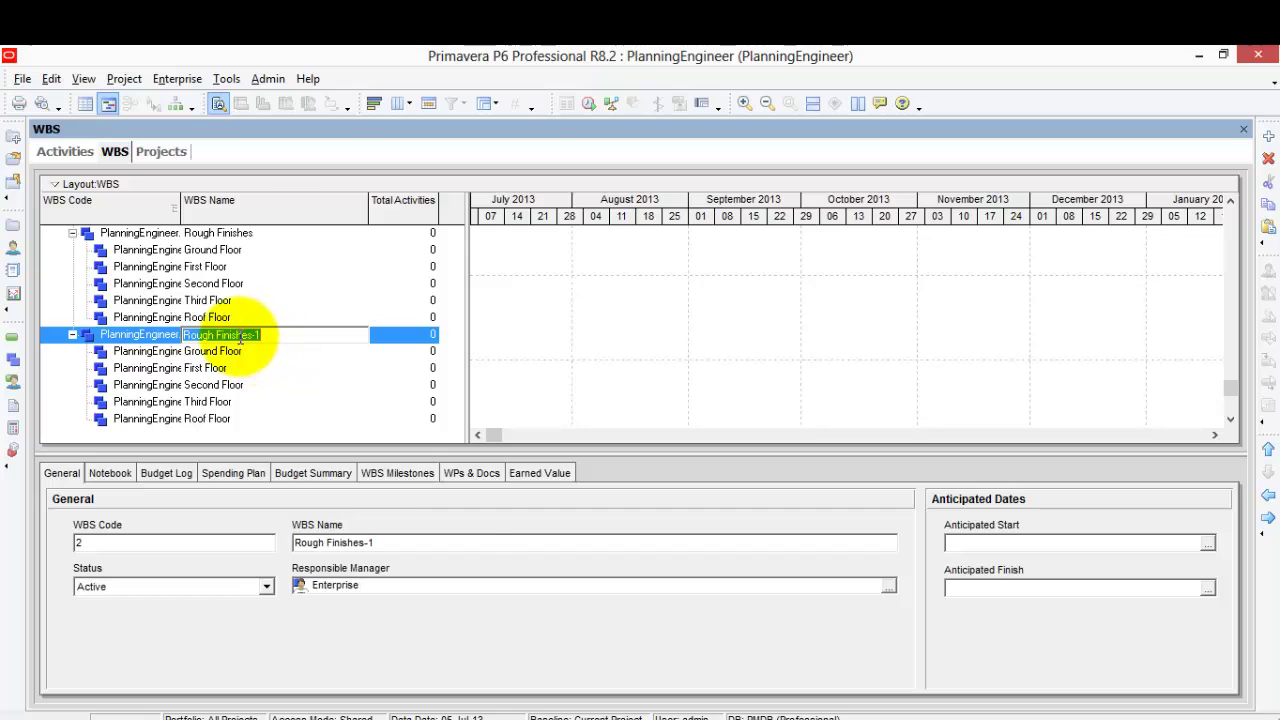
Return to Primavera P6 and replace the copied branch's name with the pasted text Final Finishes
right_click(240, 340)
left_click(296, 416)
left_click(300, 384)
left_click(235, 338)
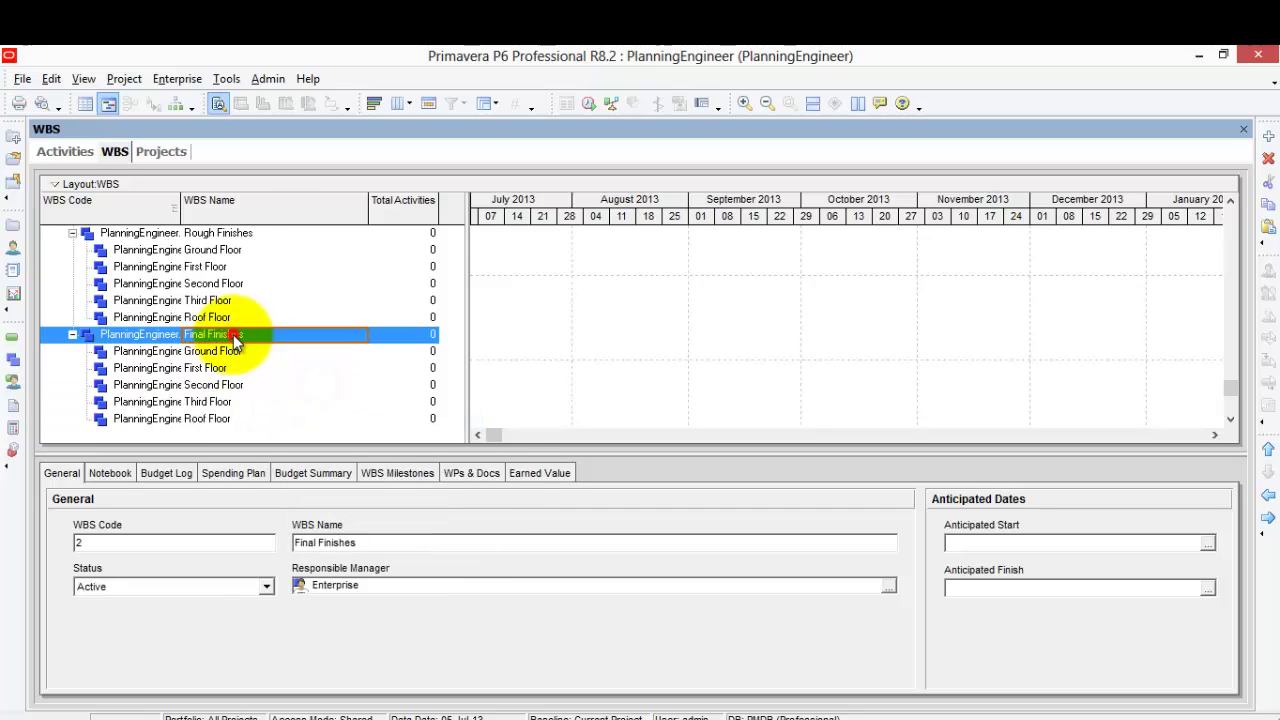
Check the finishes branches in the WBS and examine the Excel workbook's headings from Final Finishes down to the next main section
scroll(212, 340, "up", 2)
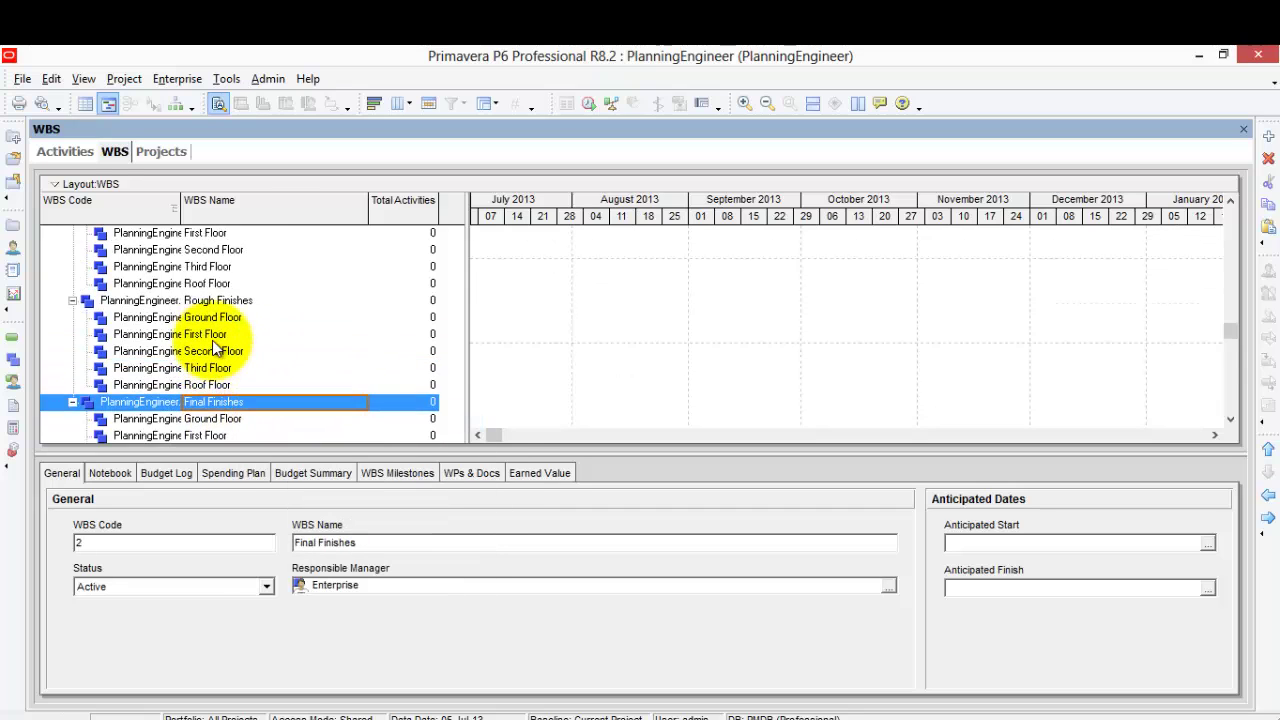
scroll(212, 340, "down", 2)
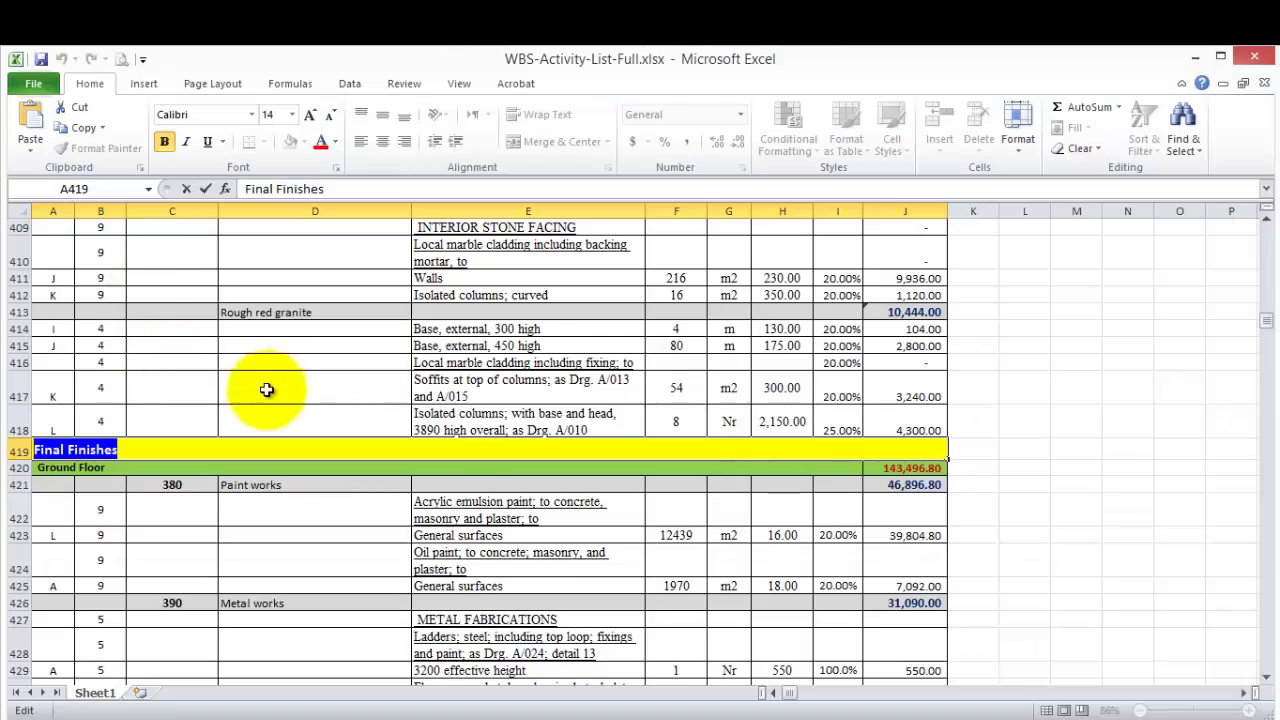
scroll(265, 390, "down", 7)
scroll(267, 390, "down", 20)
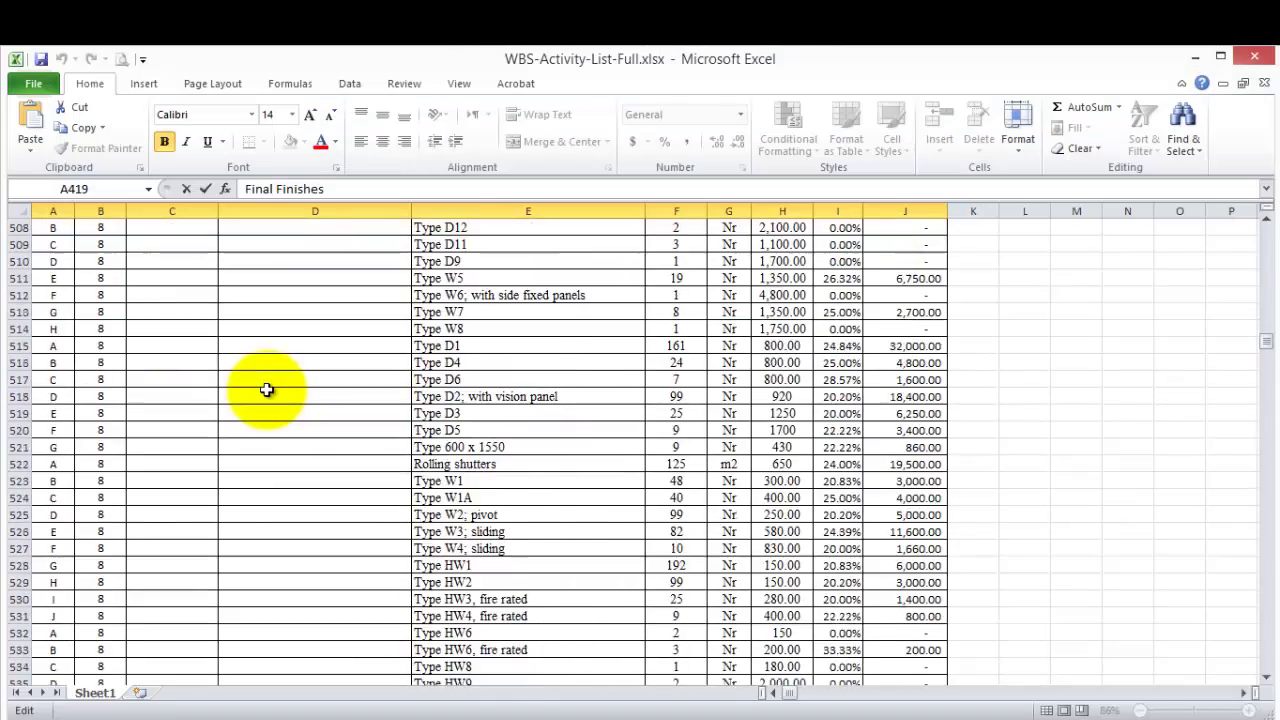
scroll(267, 390, "down", 20)
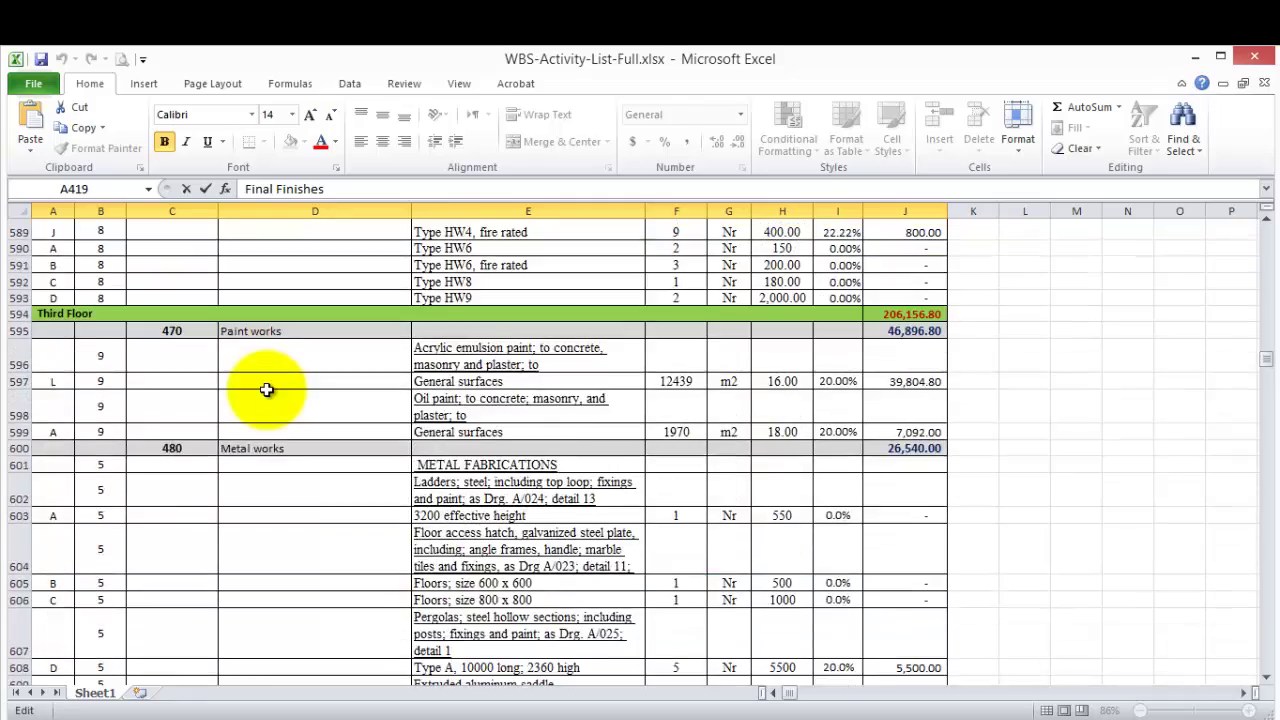
scroll(267, 390, "down", 20)
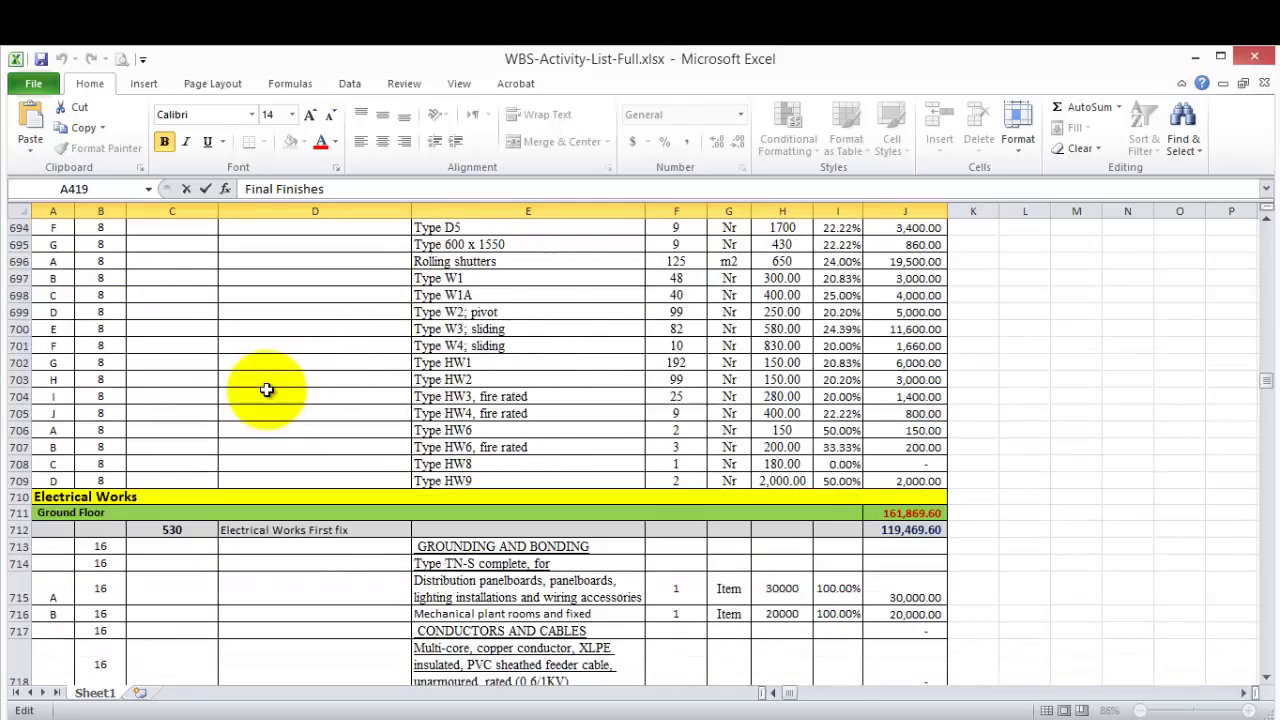
scroll(267, 390, "up", 1)
left_click(145, 294)
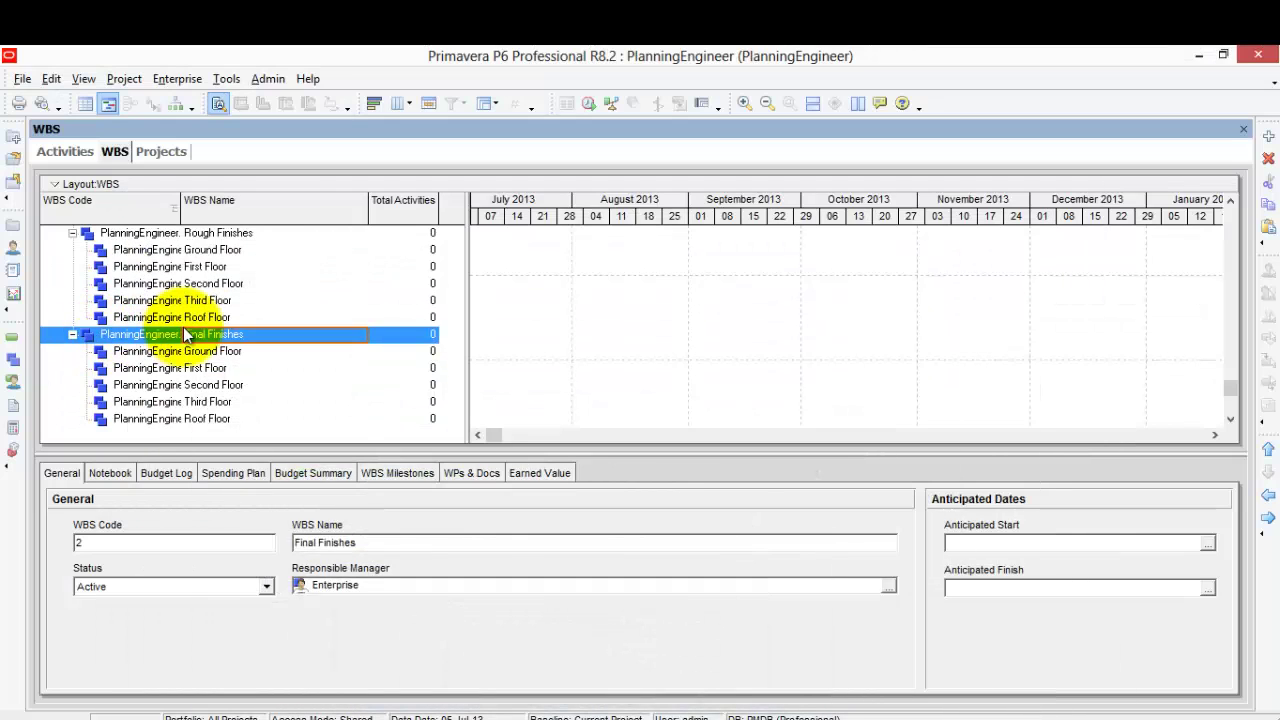
Duplicate the Final Finishes branch with notebook, milestones, and WPs & Docs, turning off future copy-option dialogs, and outdent the copy to Final Finishes' level
right_click(184, 334)
left_click(265, 384)
right_click(236, 338)
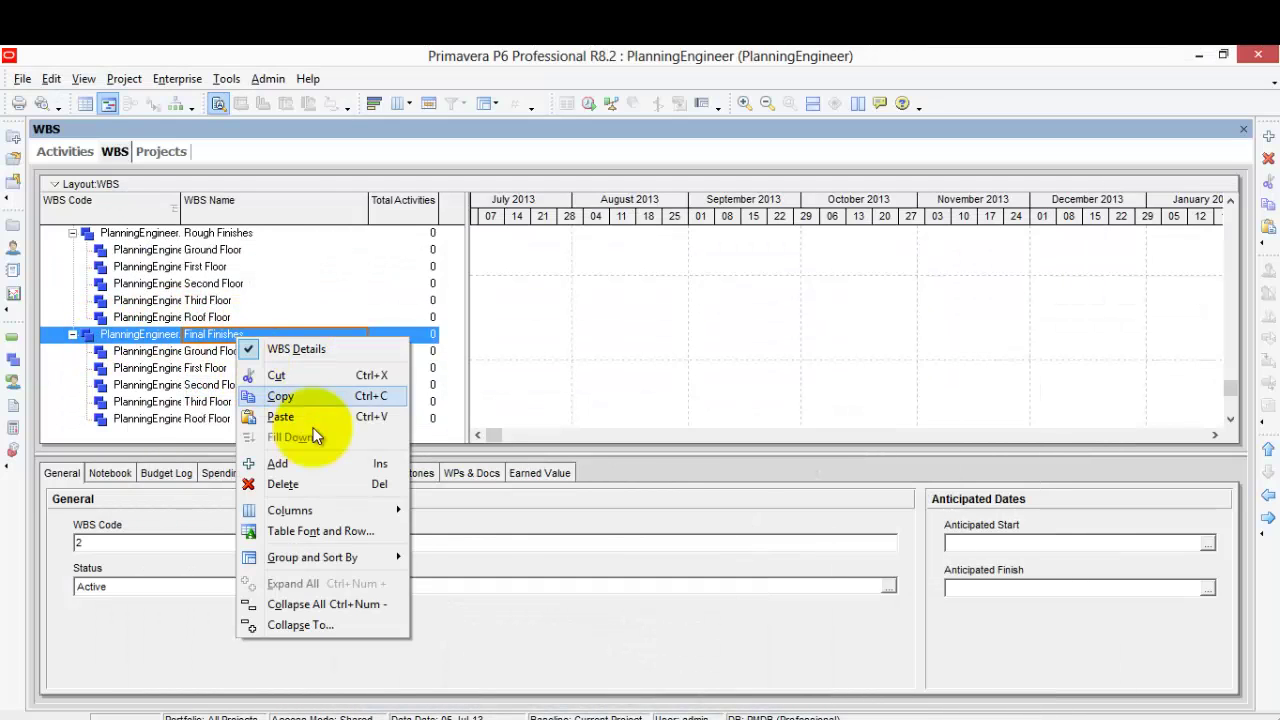
left_click(321, 417)
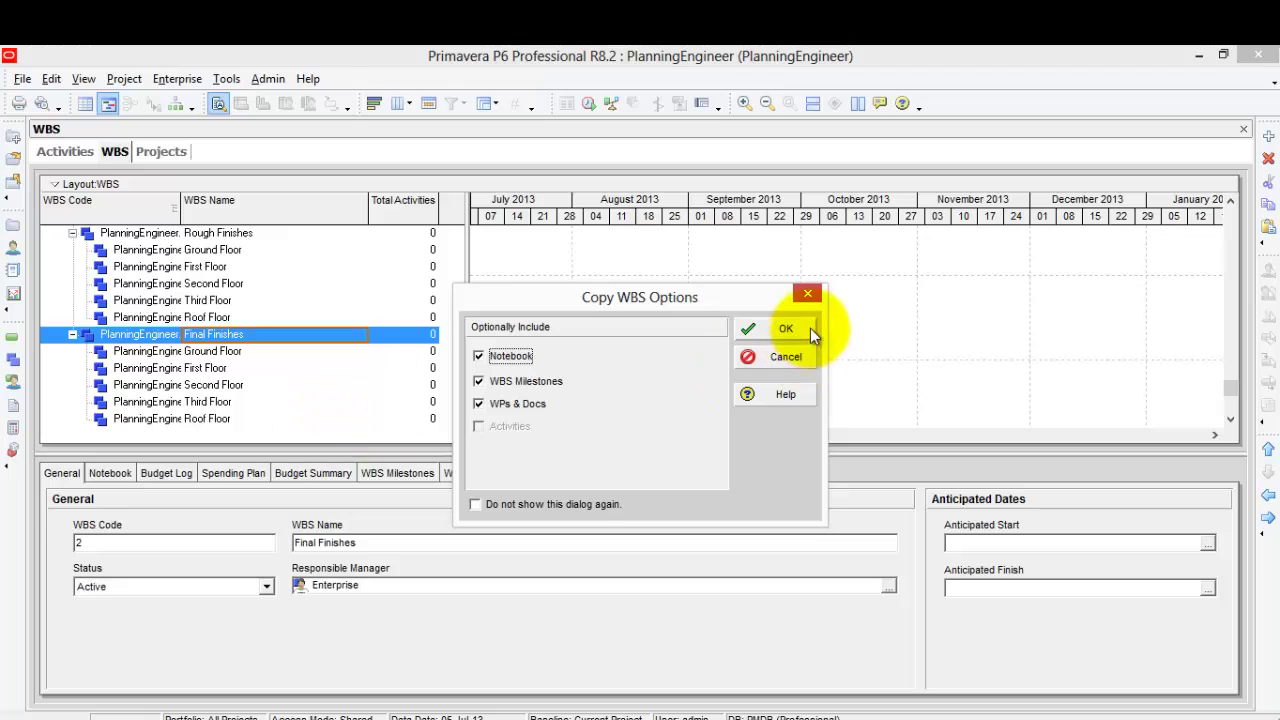
left_click(571, 506)
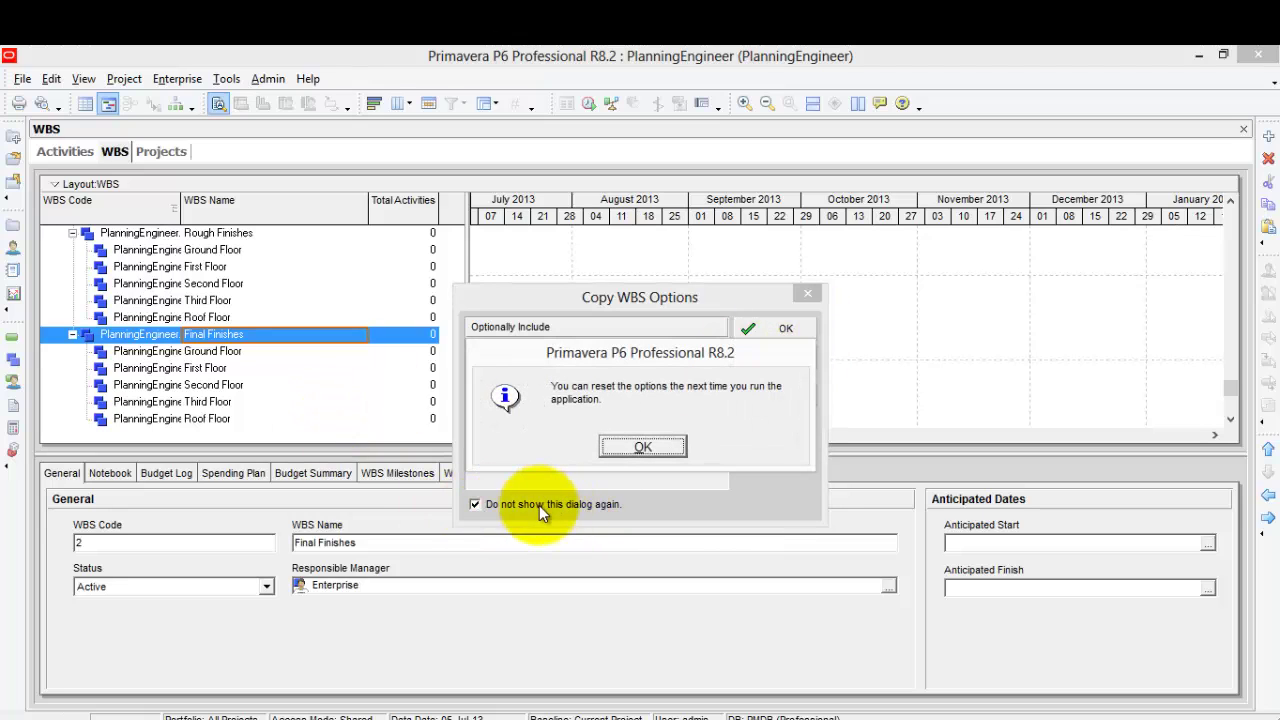
left_click(643, 447)
left_click(765, 332)
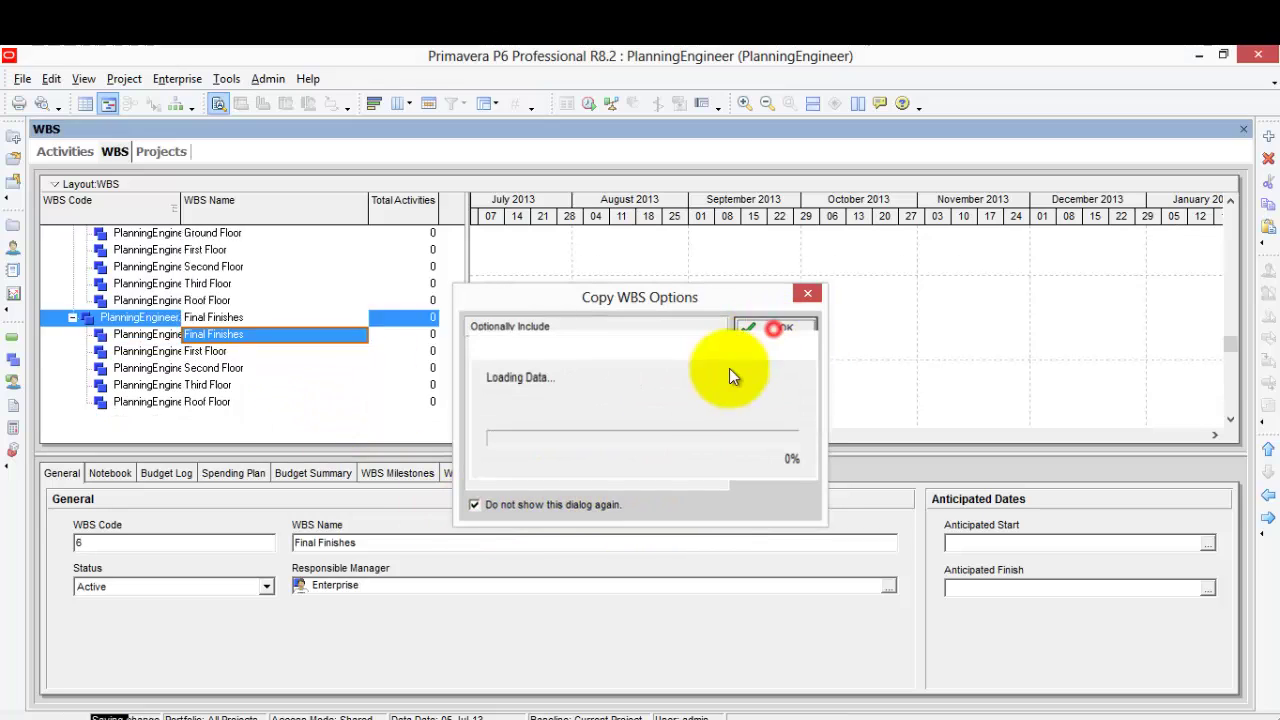
left_click(1268, 497)
Switch to the Excel workbook and copy the Electrical Works heading text from cell A710
left_click(493, 710)
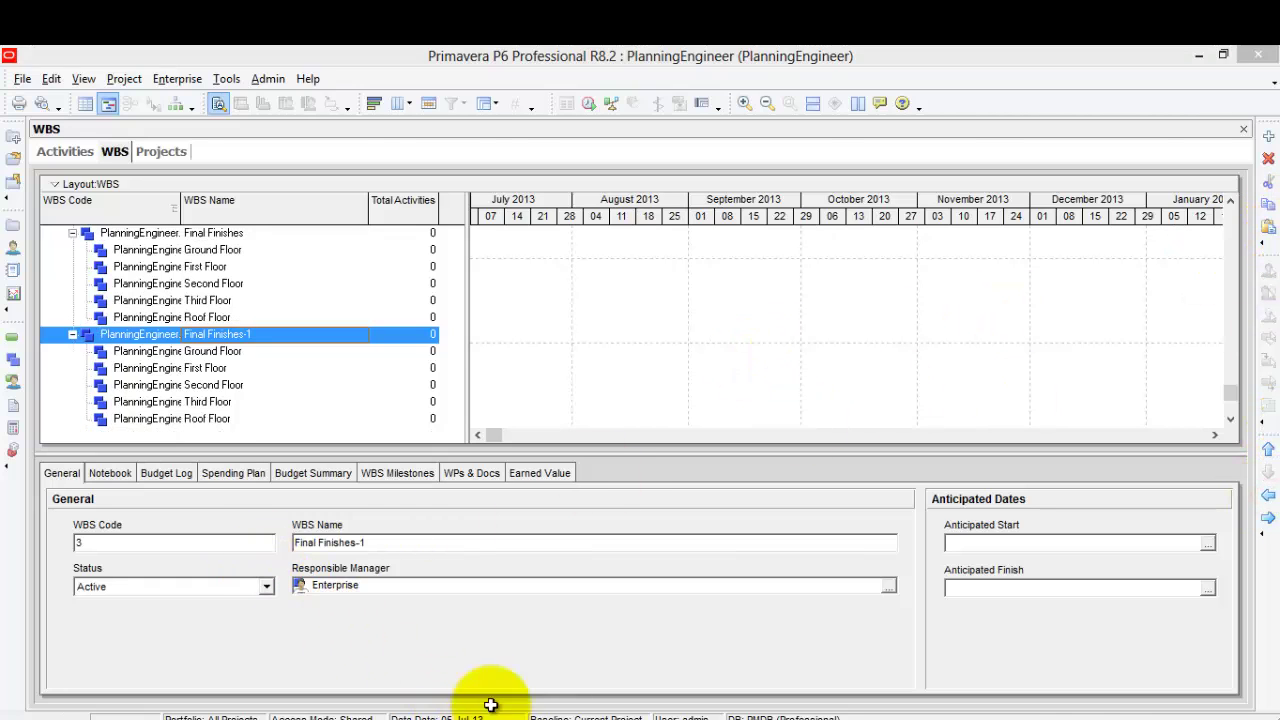
double_click(156, 294)
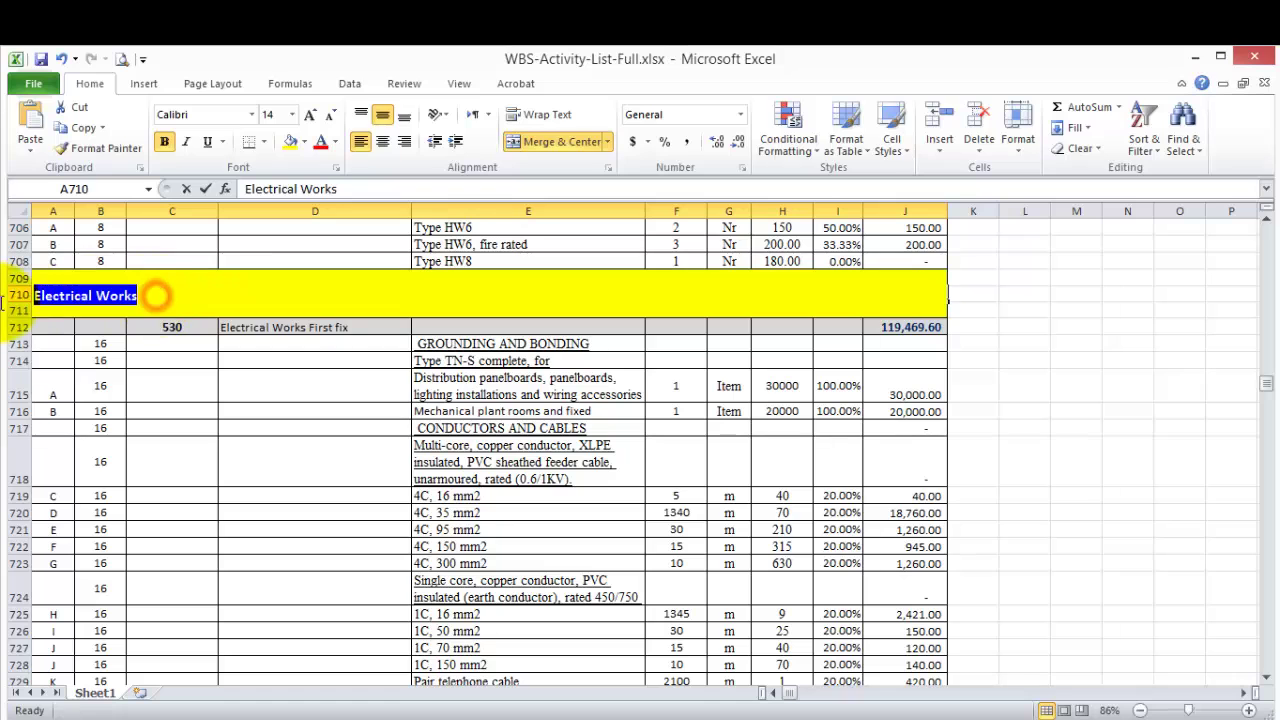
right_click(88, 302)
left_click(152, 340)
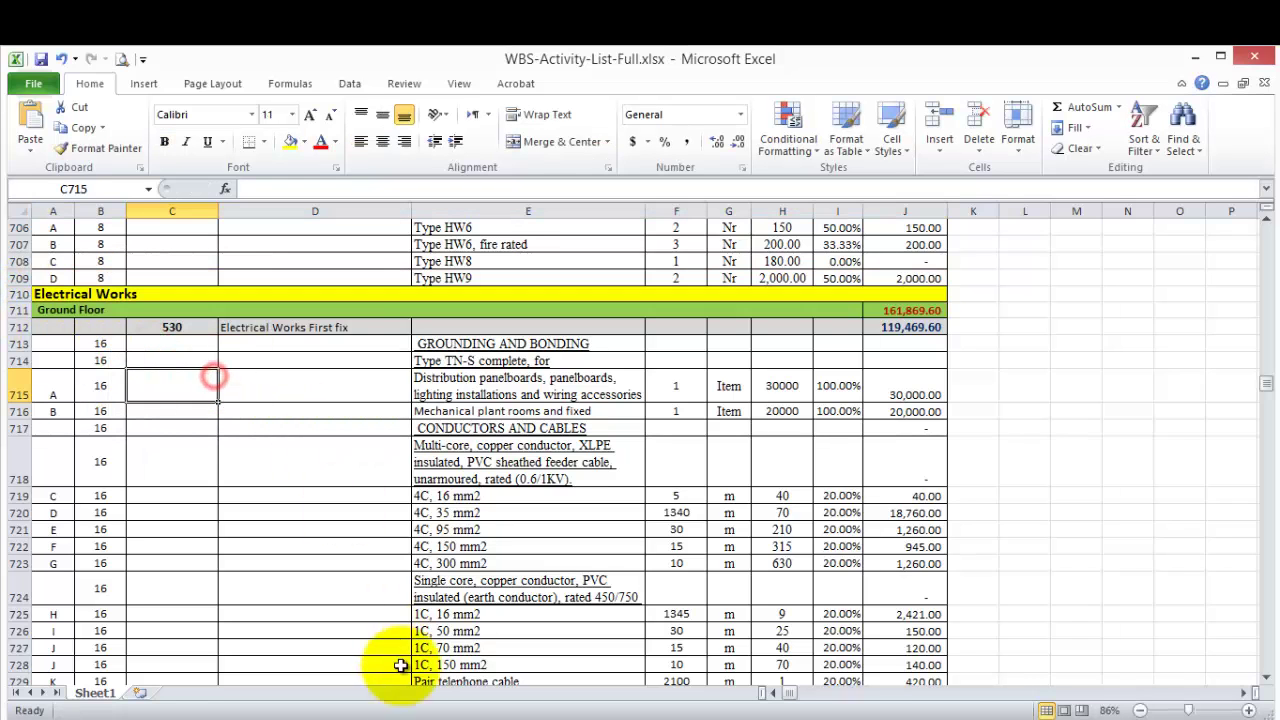
Return to Primavera P6 and replace the copied Final Finishes branch's name with the pasted text Electrical Works
left_click(507, 710)
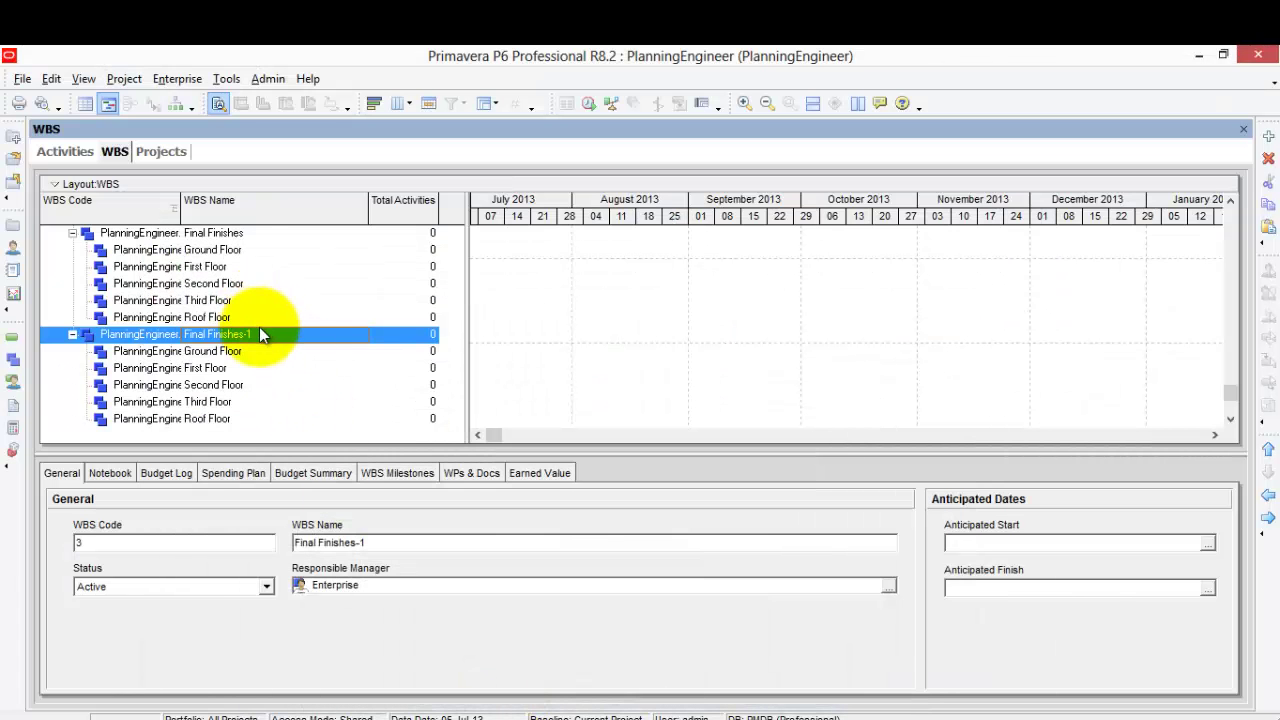
left_click(259, 334)
right_click(262, 332)
left_click(303, 412)
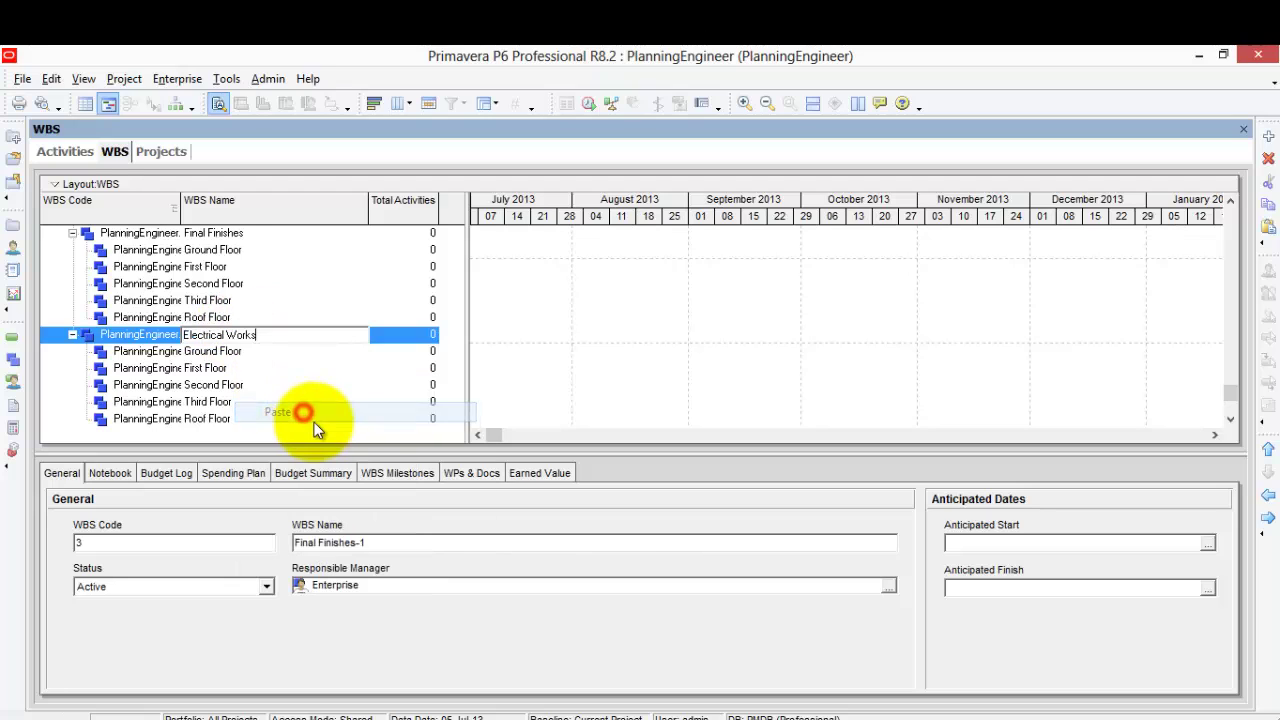
left_click(313, 419)
left_click(243, 317)
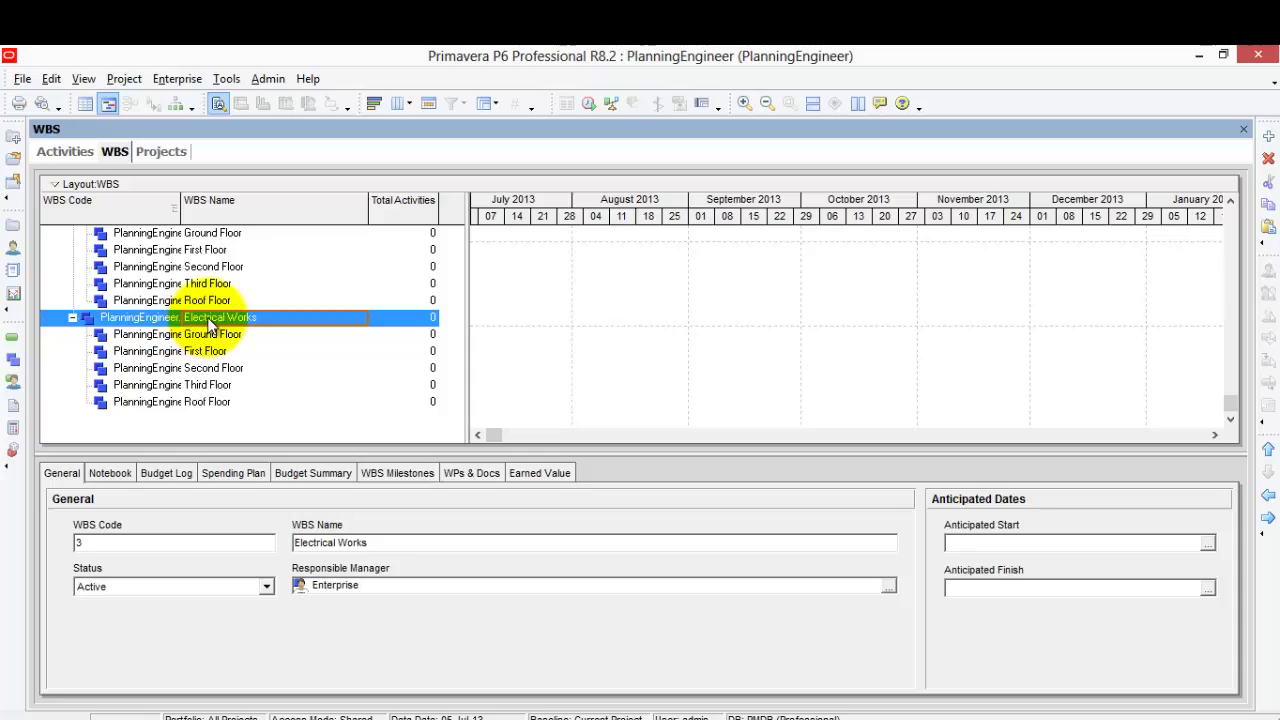
Switch to the Excel workbook and examine the floor headings under Electrical Works down to the next main section
key("alt+Tab")
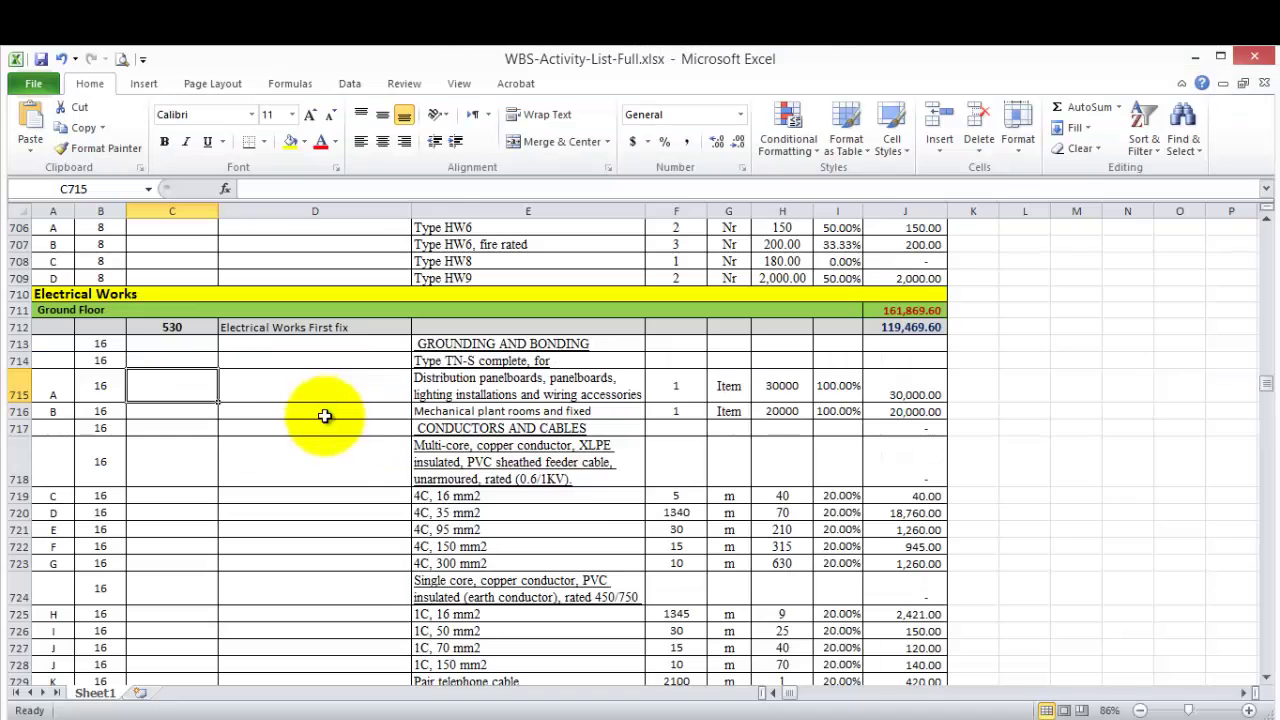
scroll(337, 437, "down", 10)
scroll(339, 439, "down", 20)
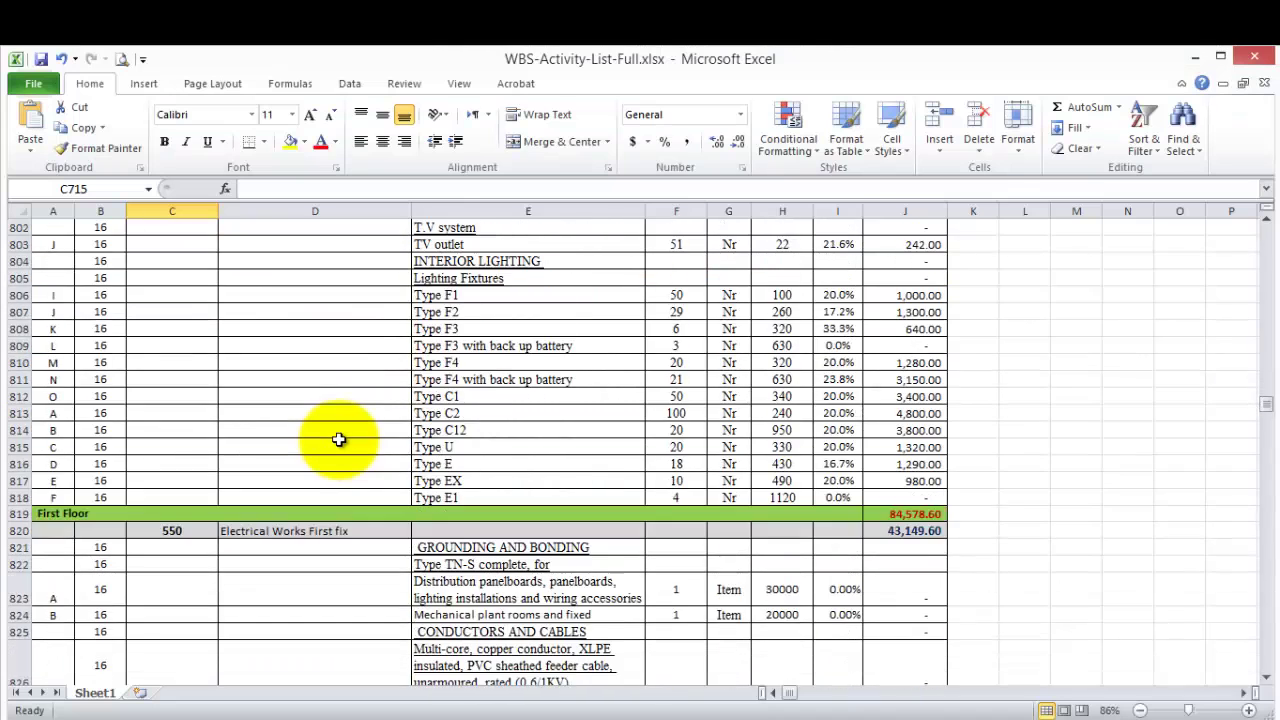
scroll(339, 439, "down", 20)
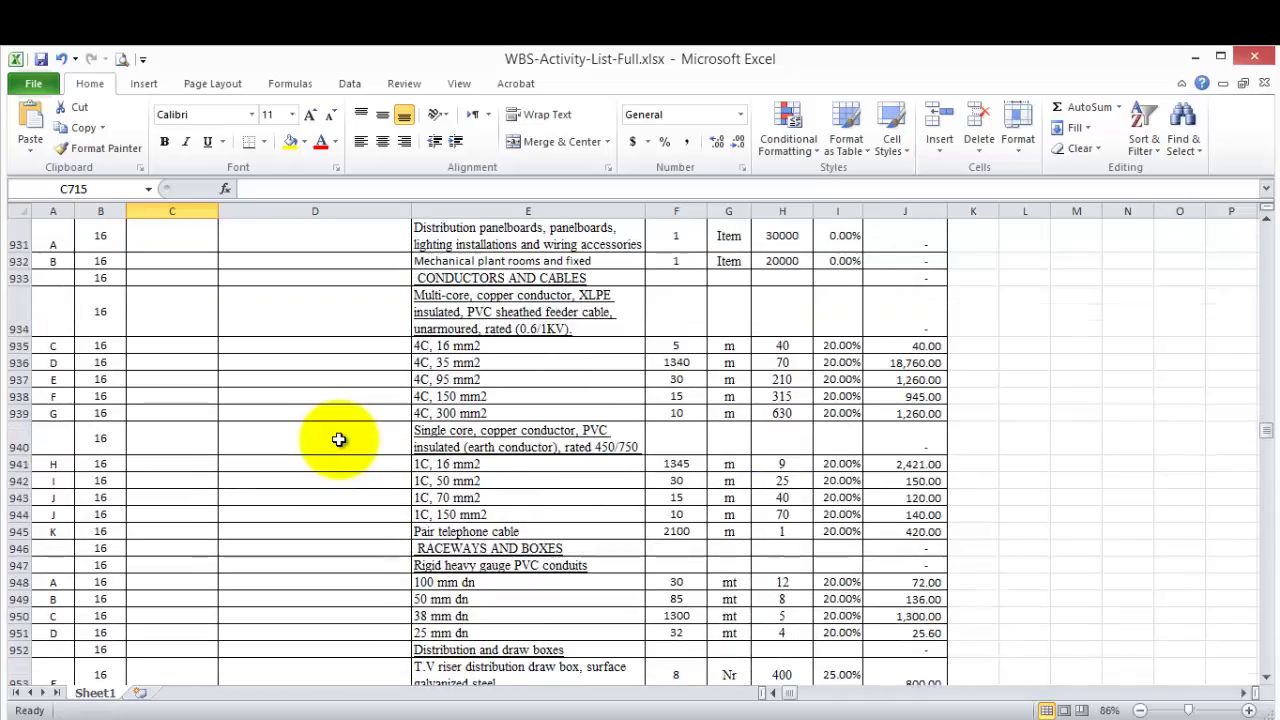
scroll(339, 439, "down", 20)
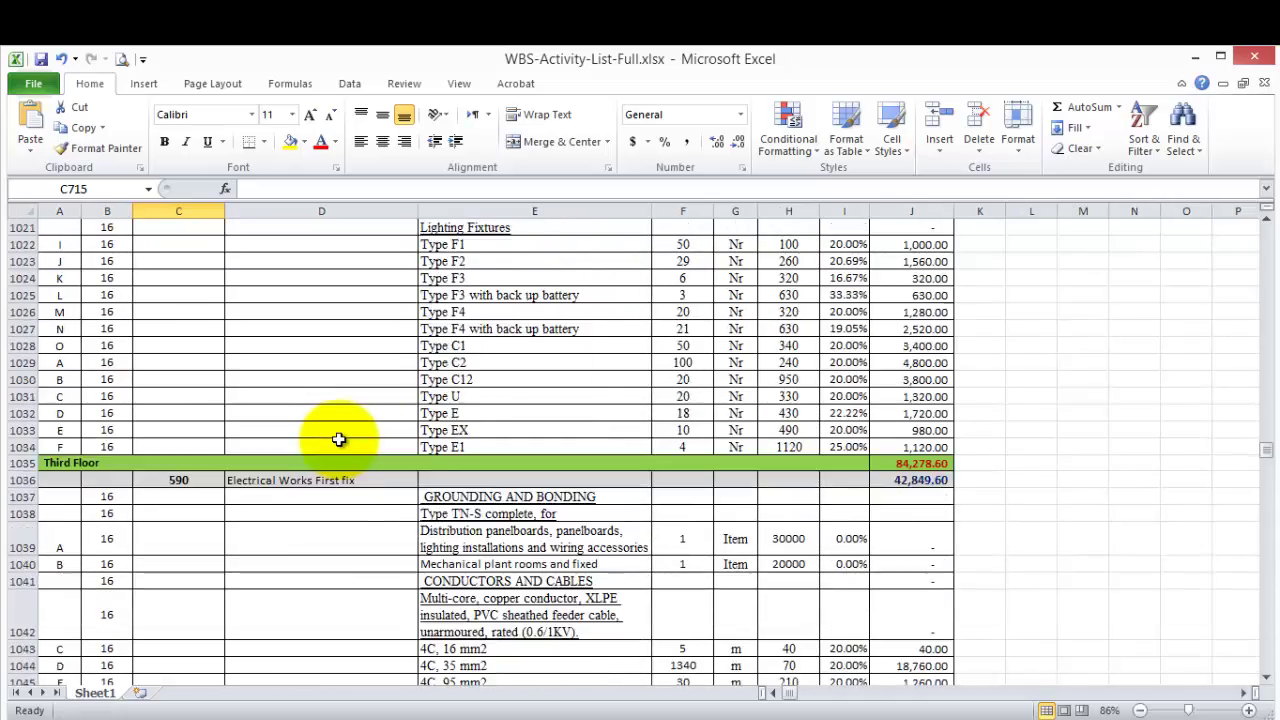
scroll(339, 439, "down", 20)
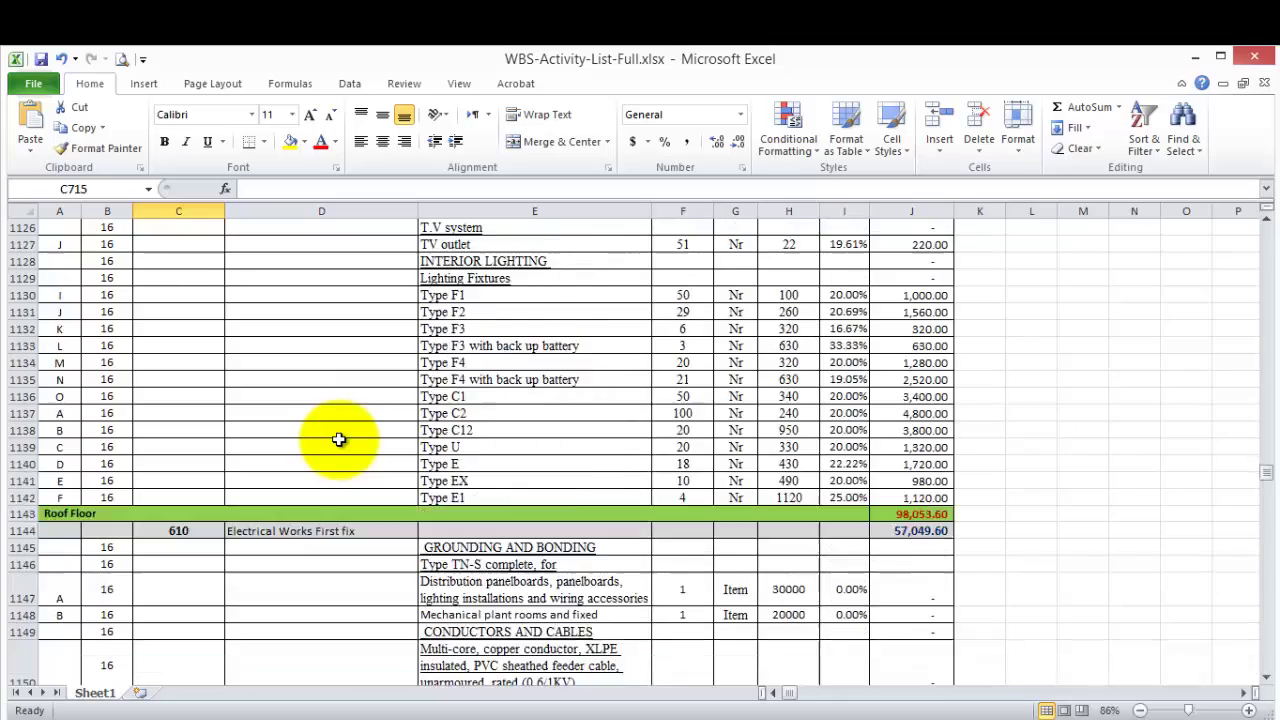
scroll(339, 439, "down", 20)
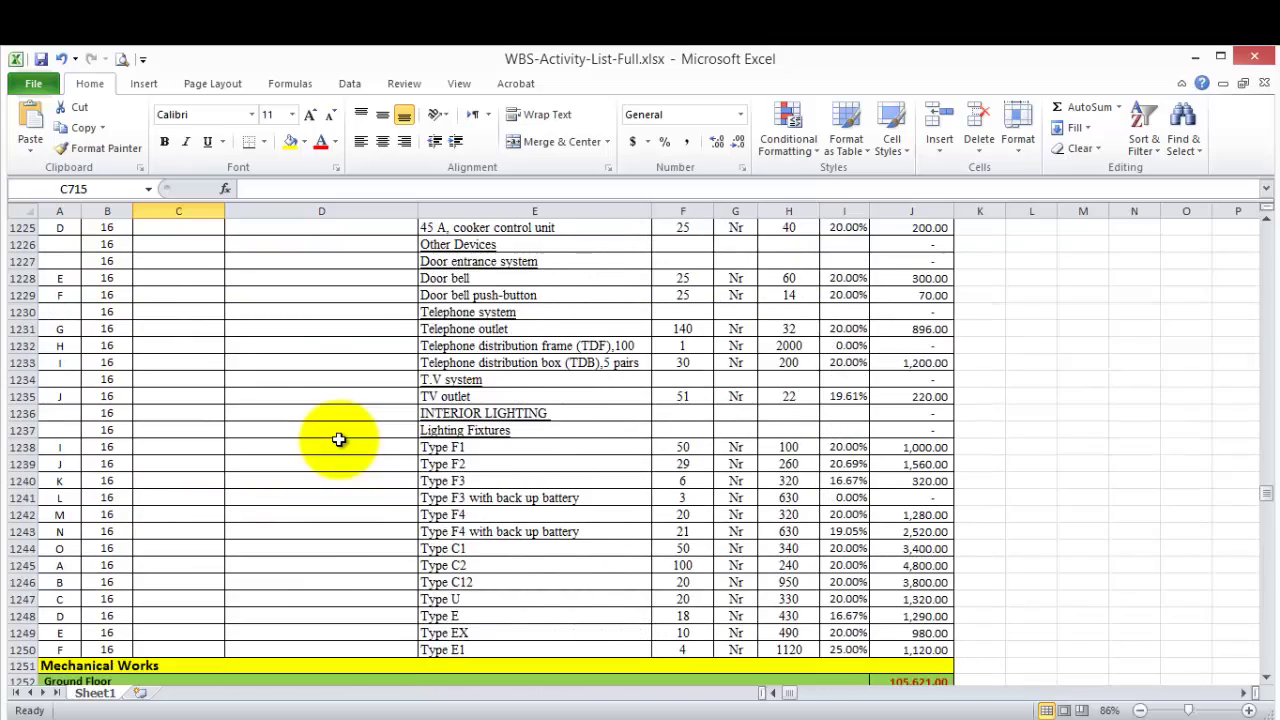
double_click(180, 415)
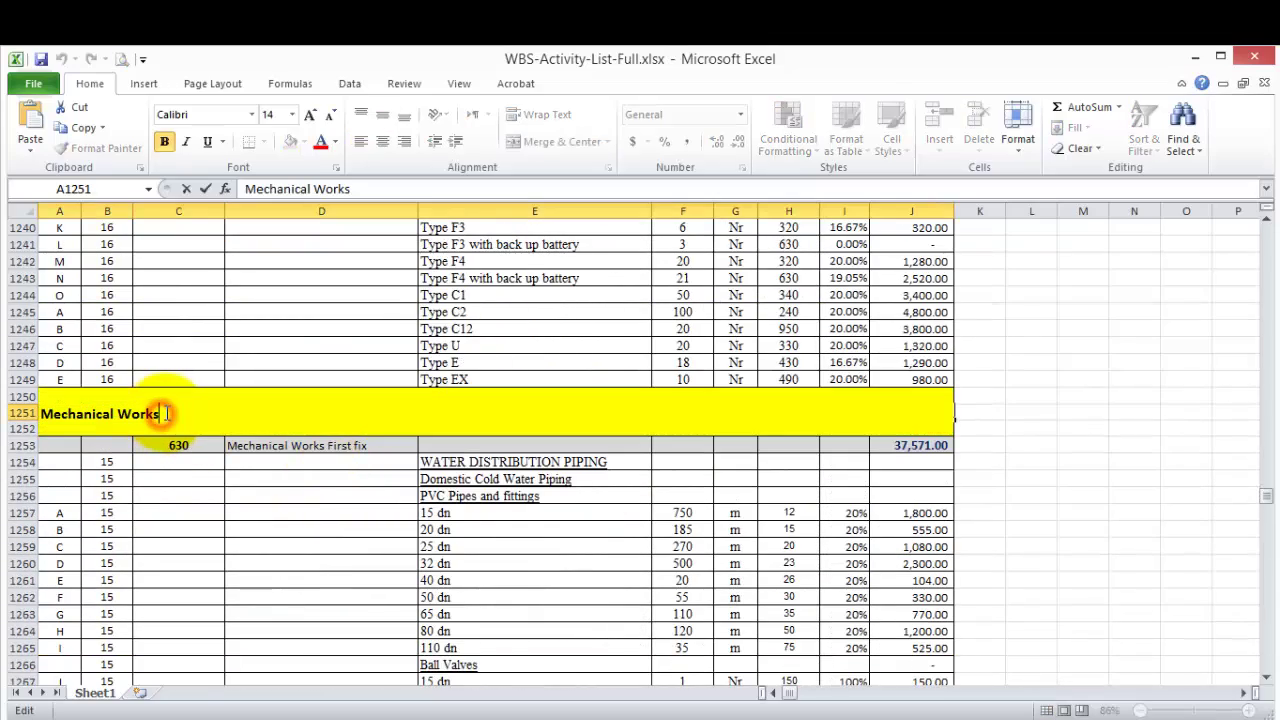
left_click(179, 525)
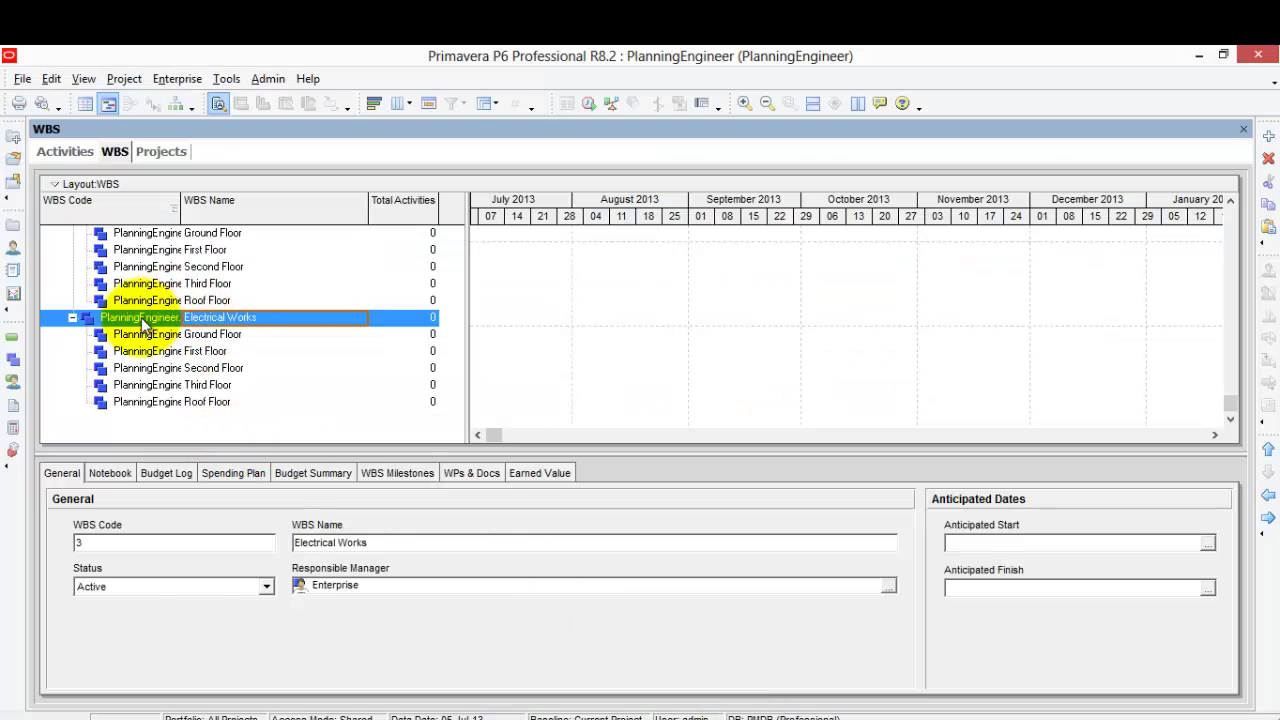
Duplicate the Electrical Works branch in Primavera P6 and outdent the copy to the same level as Electrical Works
right_click(141, 317)
left_click(200, 371)
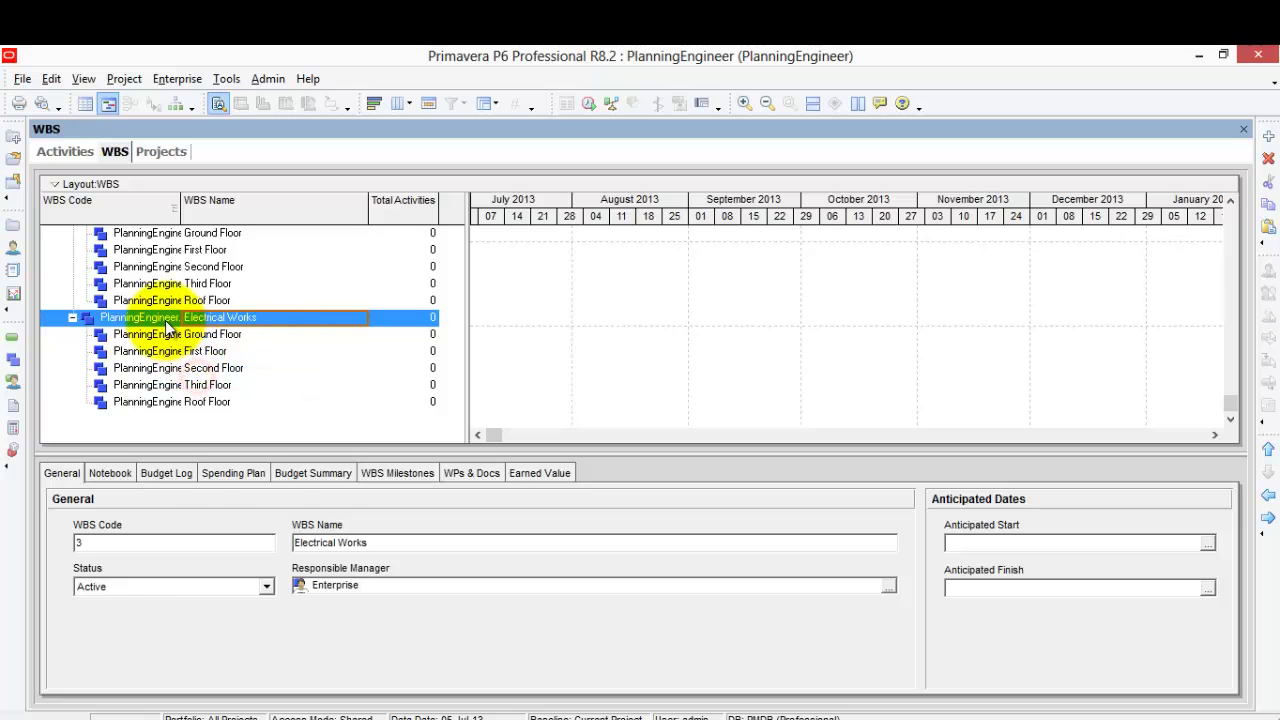
right_click(165, 320)
left_click(244, 400)
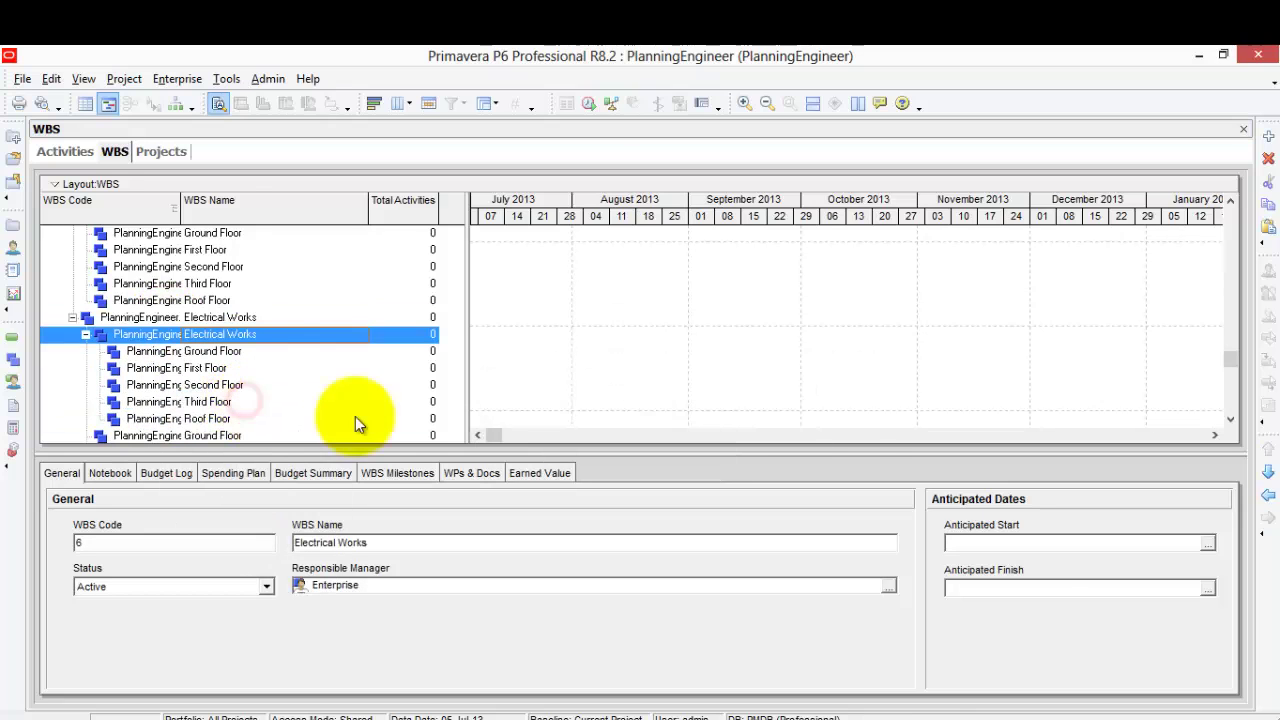
left_click(1268, 498)
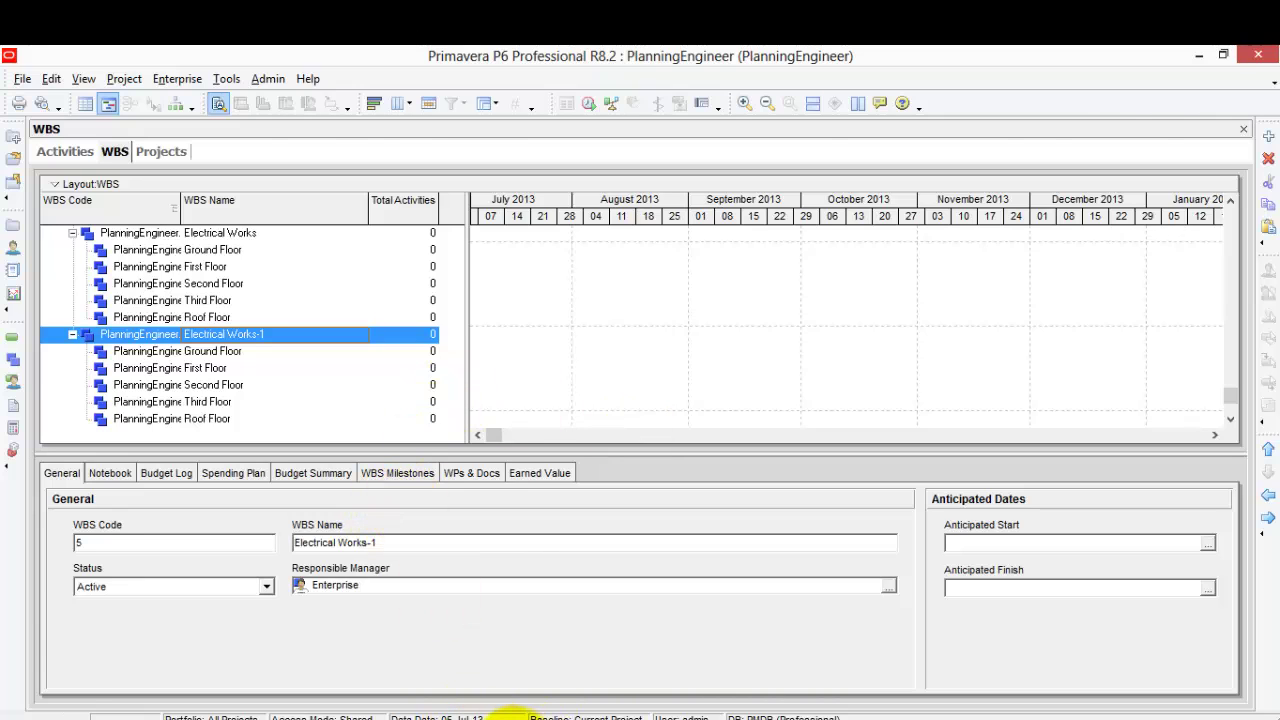
Switch to the Excel workbook and copy the Mechanical Works heading text from cell A1251
left_click(508, 716)
double_click(177, 414)
left_click_drag(83, 414, 182, 414)
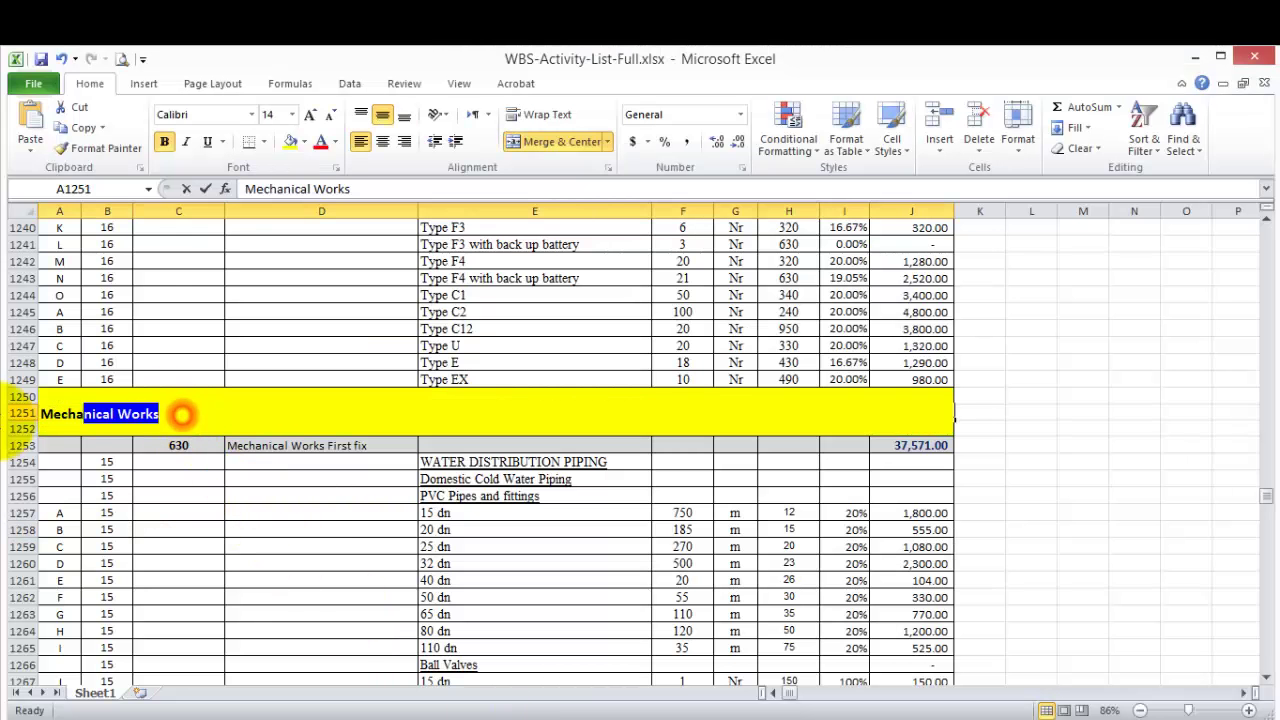
right_click(75, 420)
left_click(117, 443)
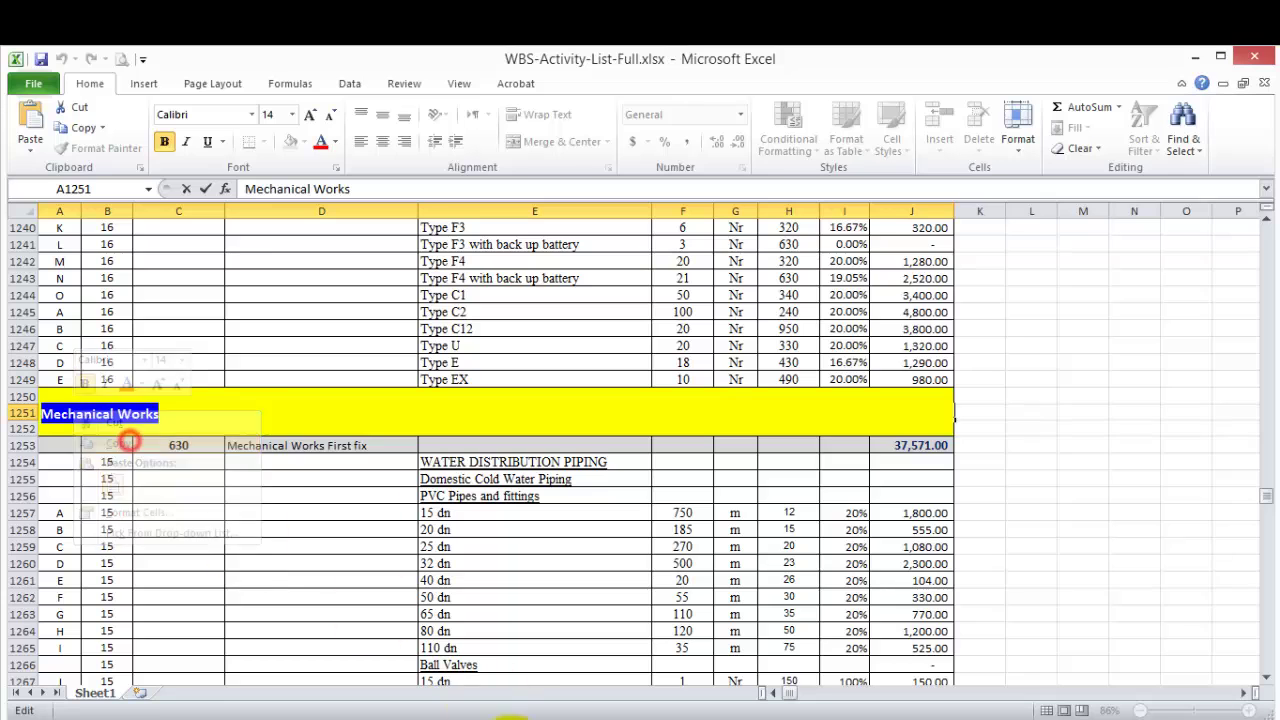
Return to Primavera P6 and replace the copied Electrical Works branch's name with the pasted text Mechanical Works
left_click(460, 716)
left_click(287, 334)
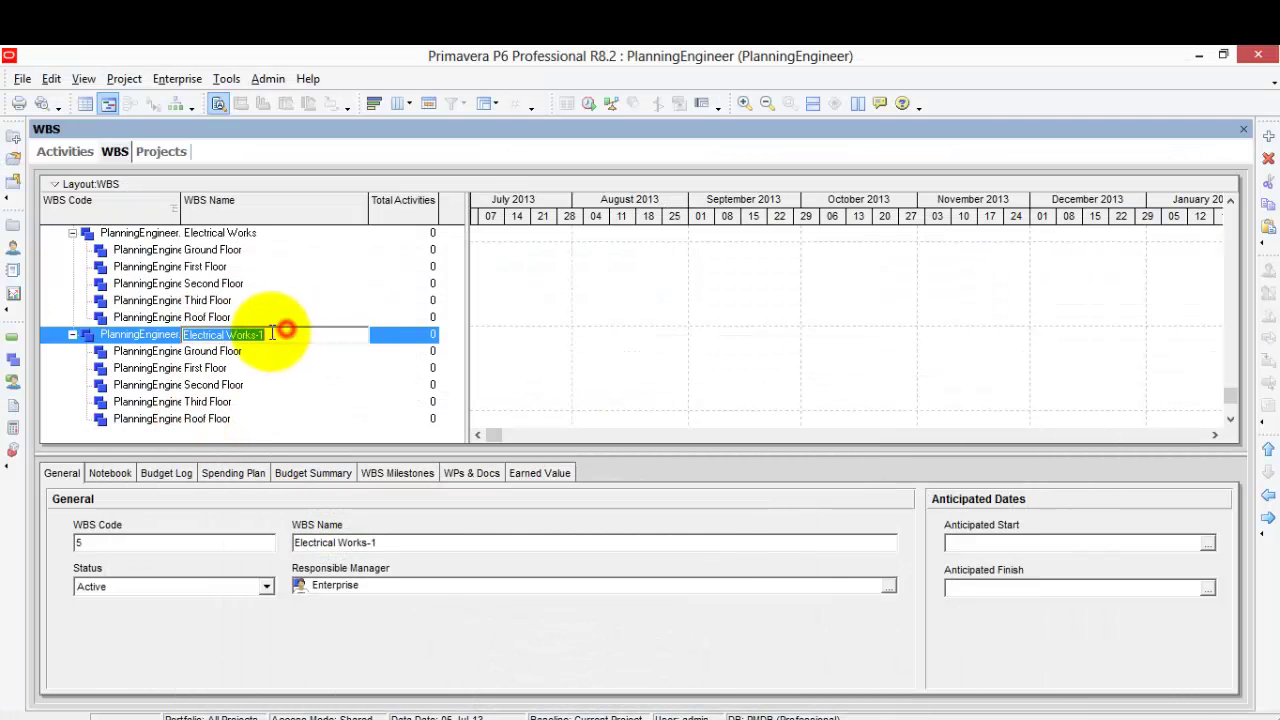
right_click(263, 338)
left_click(304, 412)
left_click(321, 416)
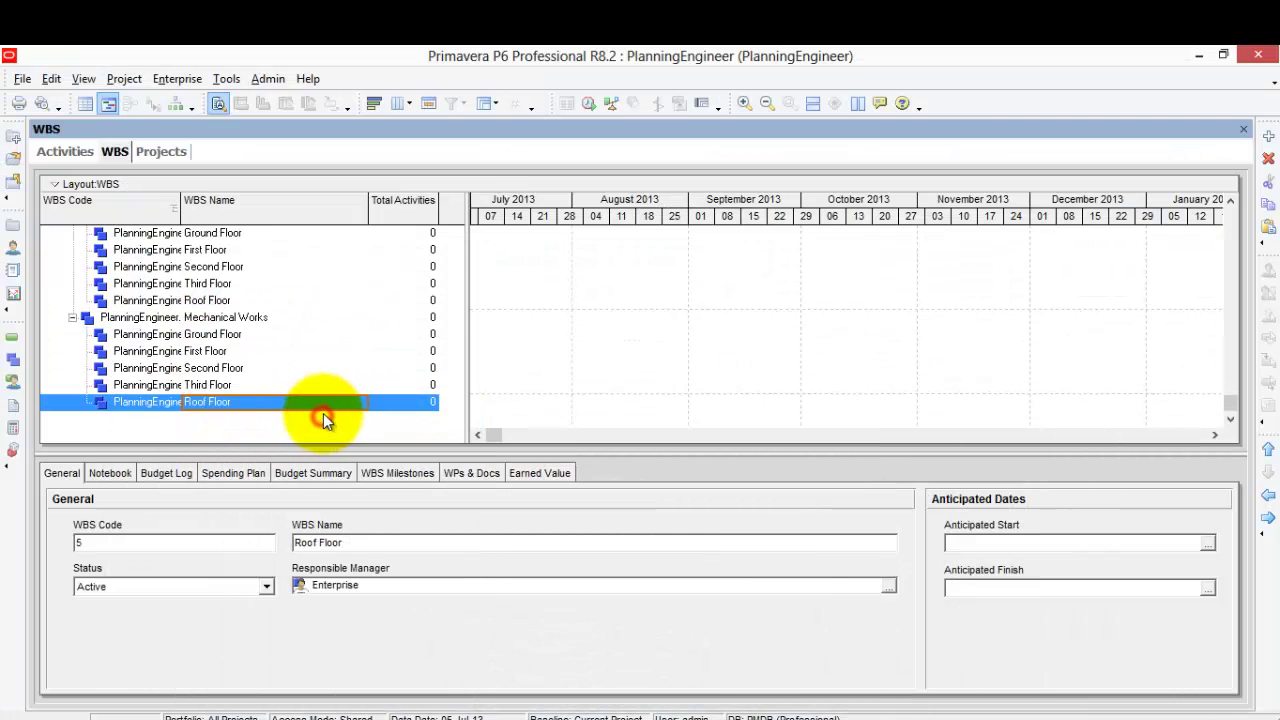
Switch to the Excel workbook and examine the rows under Mechanical Works down to the next main section heading
left_click(490, 716)
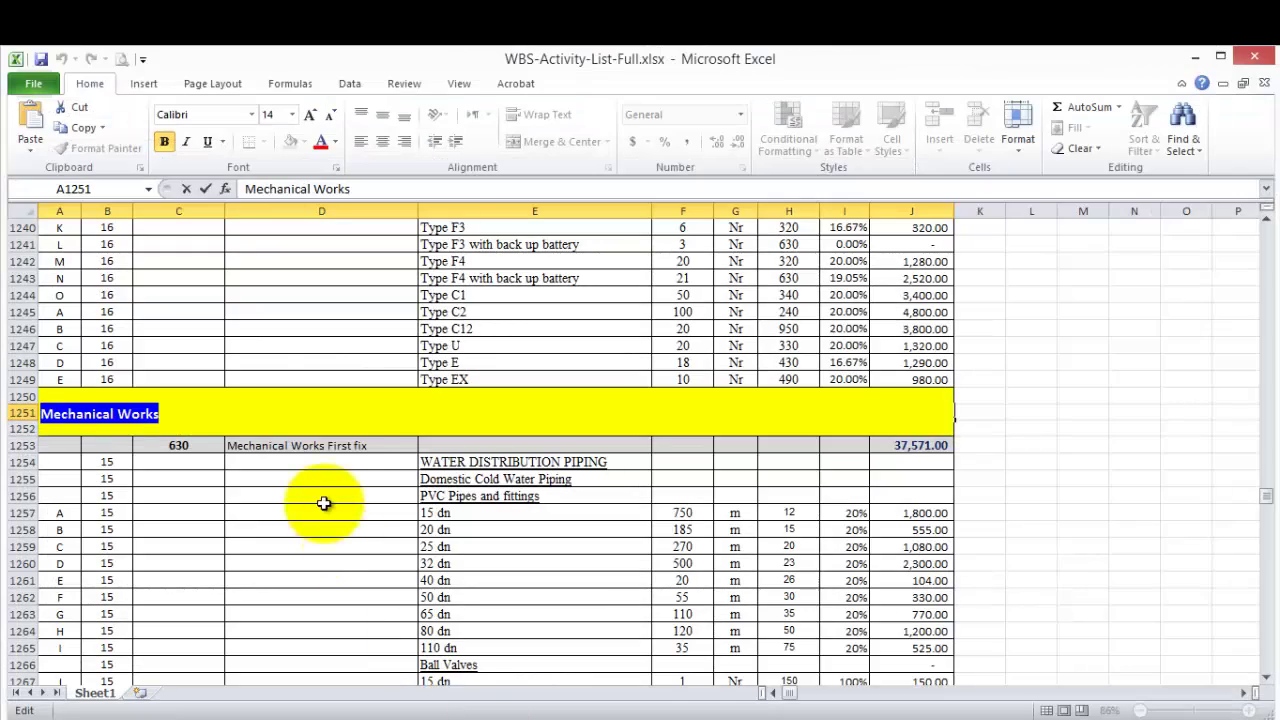
left_click(248, 546)
scroll(298, 496, "down", 20)
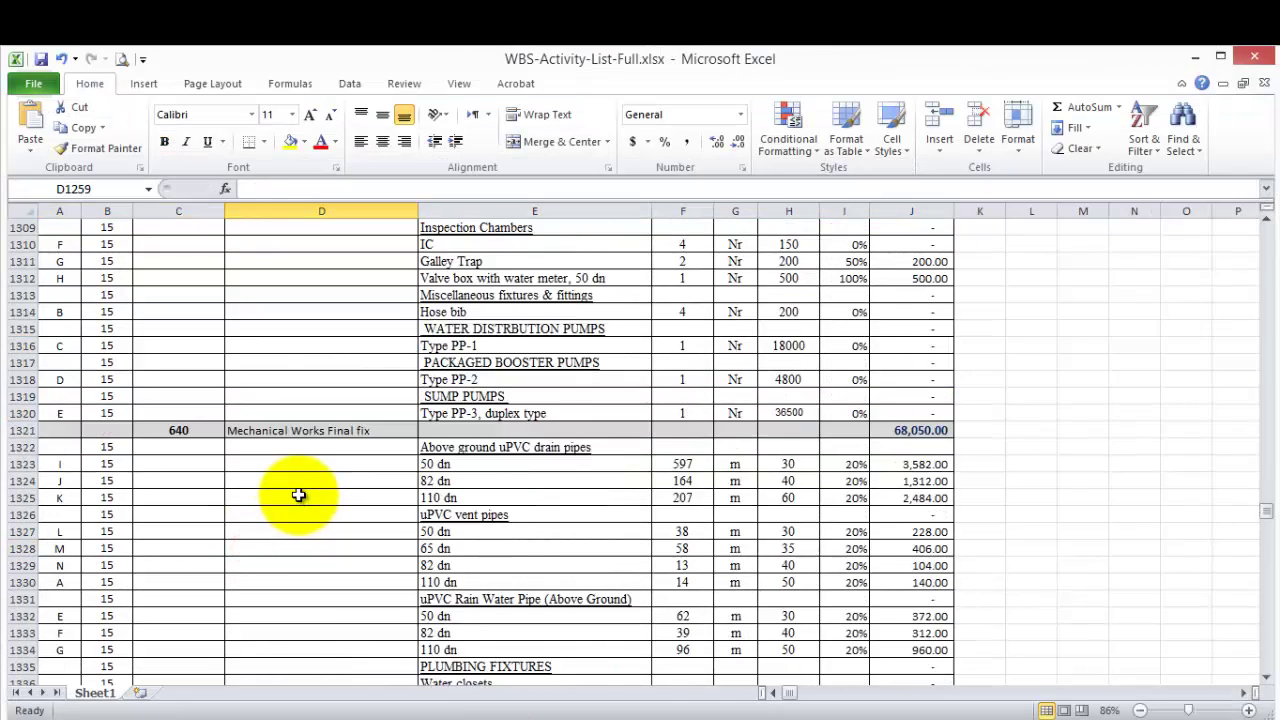
scroll(298, 496, "down", 20)
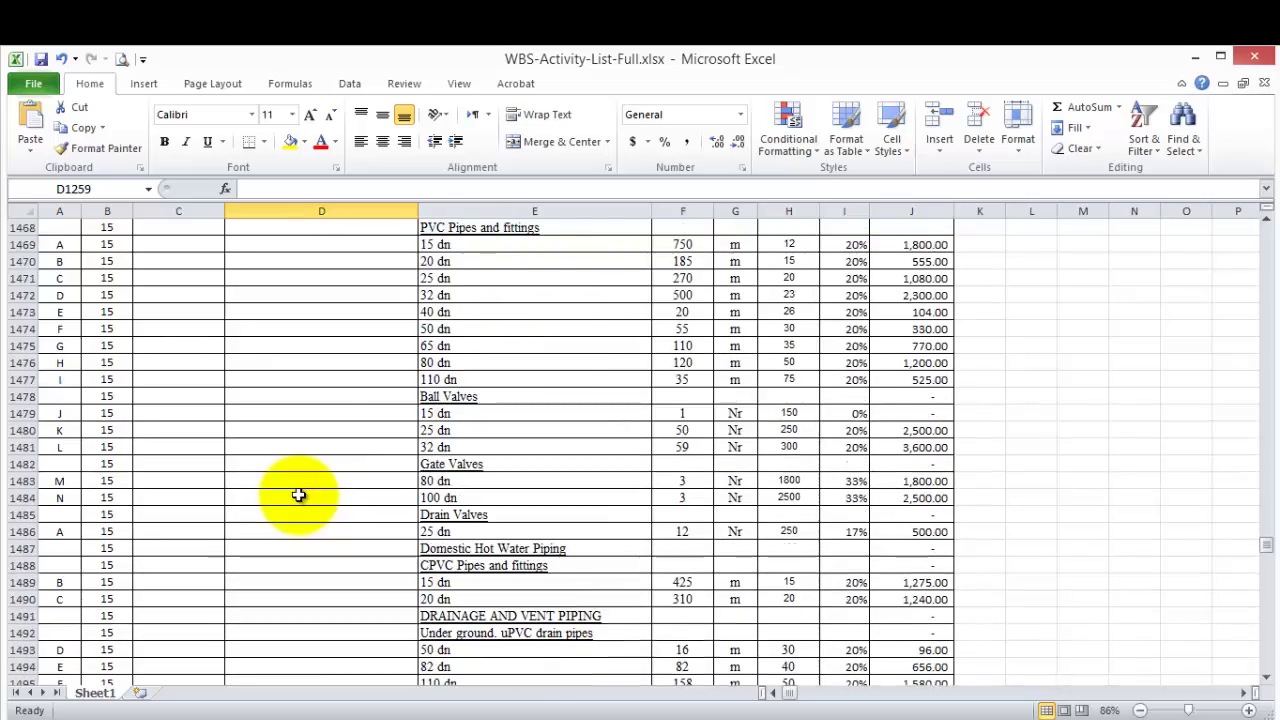
scroll(298, 496, "down", 20)
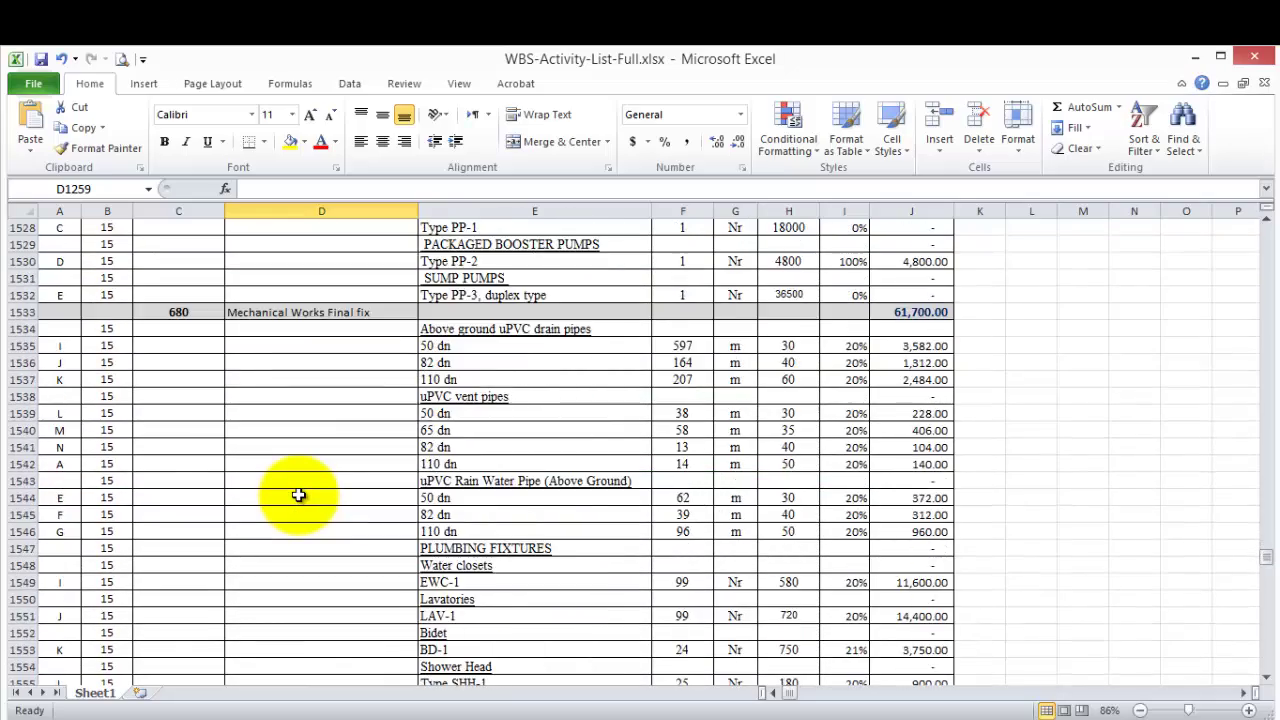
scroll(298, 496, "down", 20)
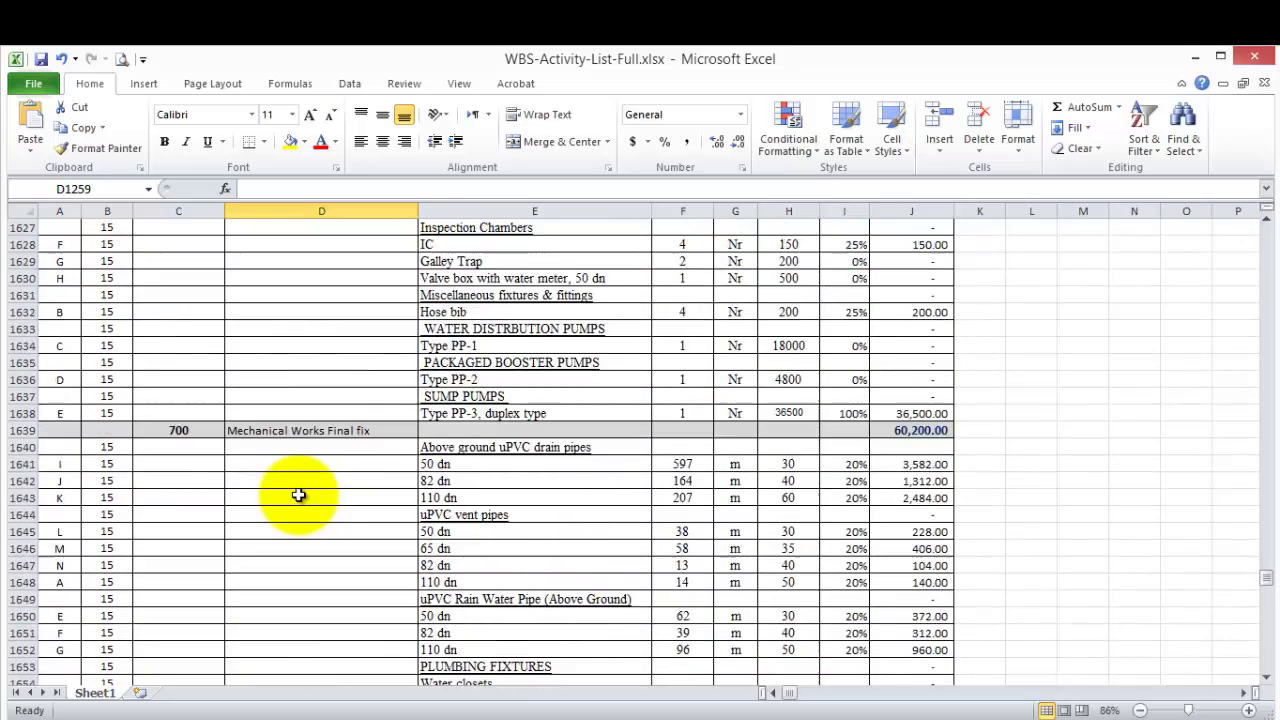
scroll(298, 496, "down", 20)
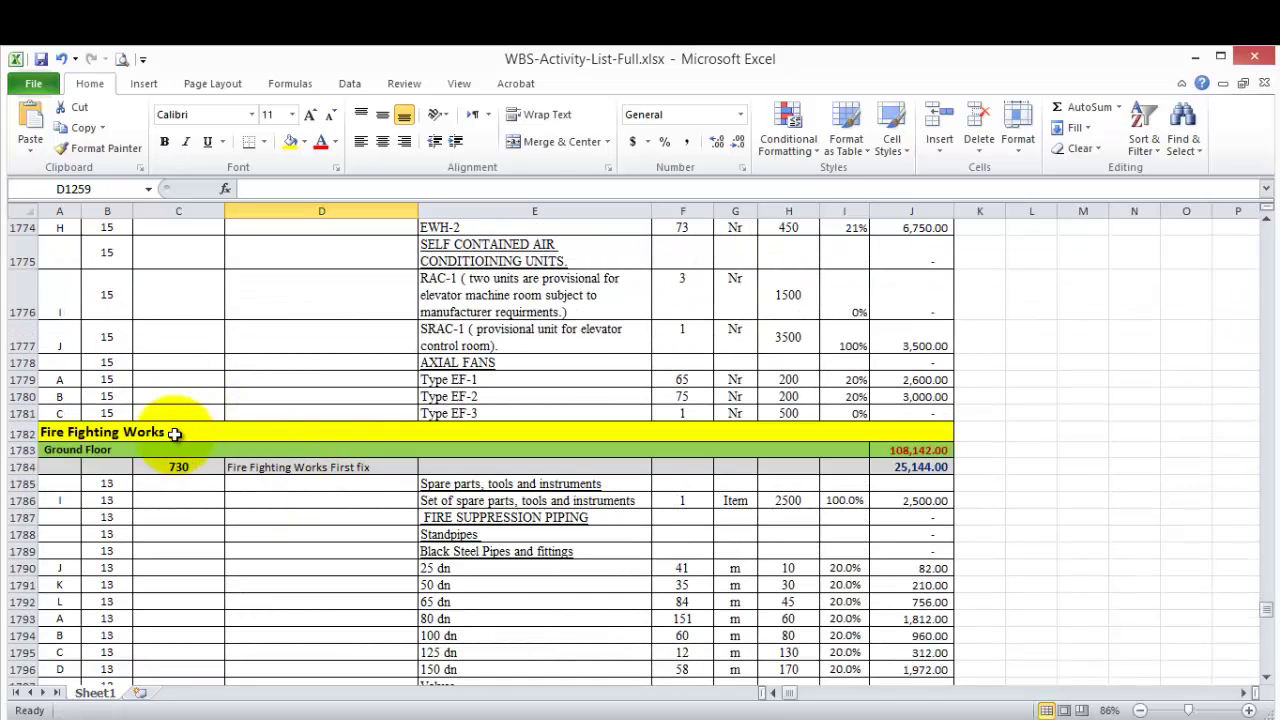
Return to Primavera P6 and duplicate the Mechanical Works branch by pasting a copy of it under itself
left_click(778, 714)
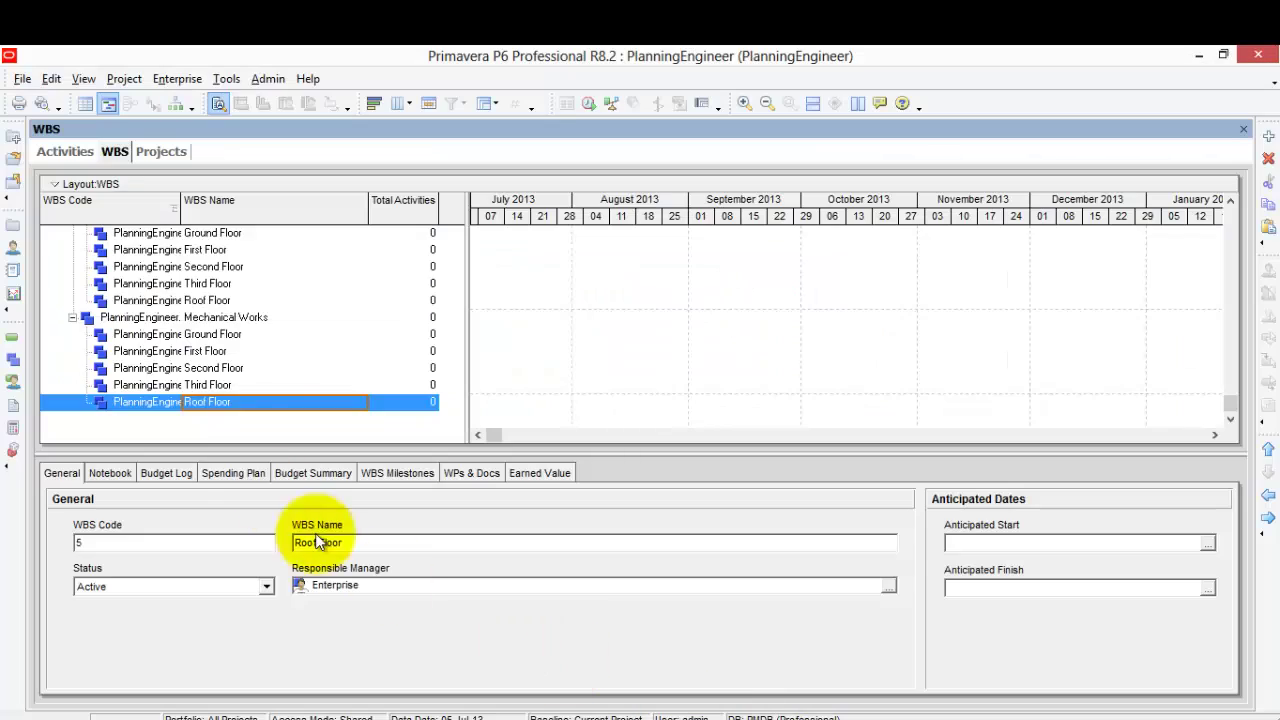
left_click(156, 317)
right_click(156, 315)
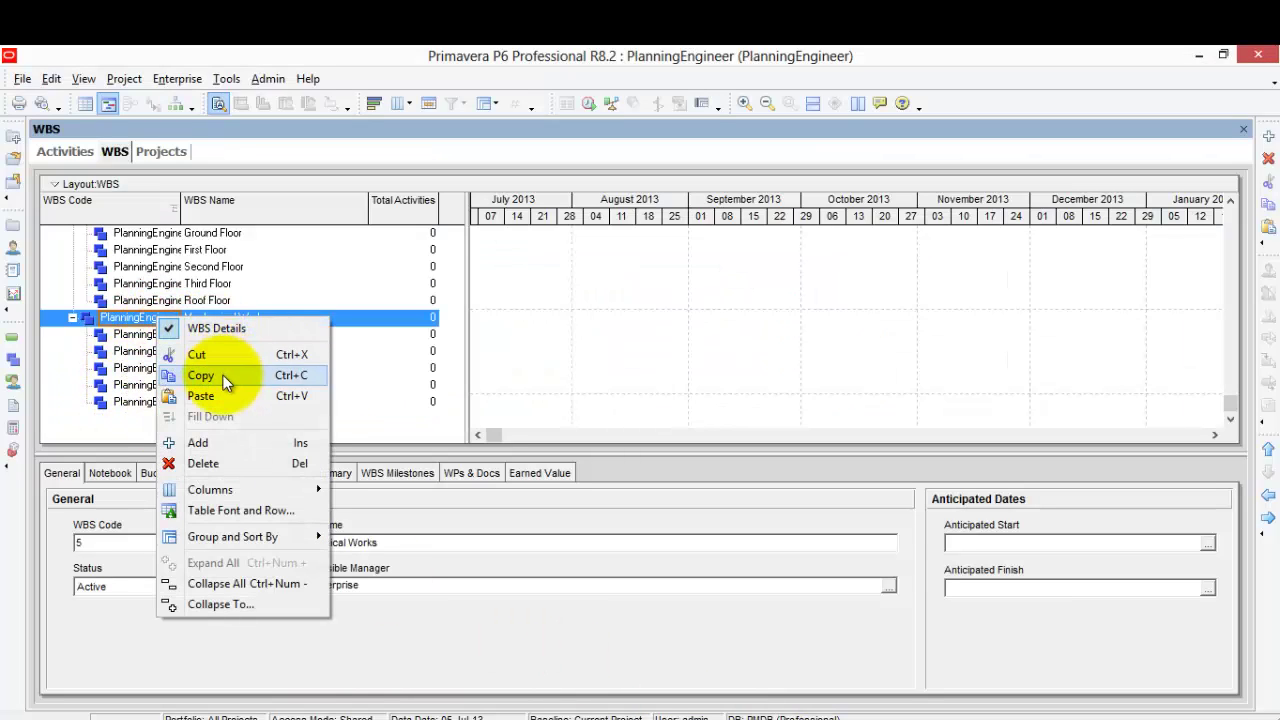
left_click(222, 375)
right_click(124, 317)
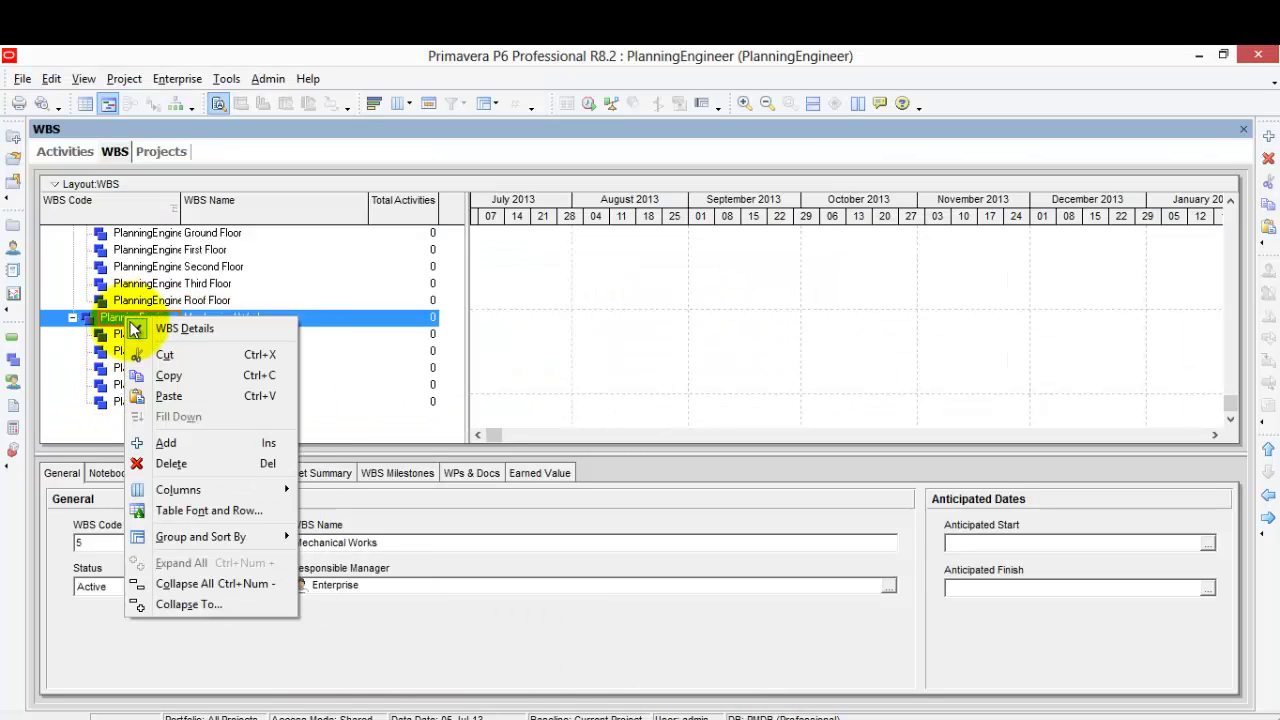
left_click(204, 393)
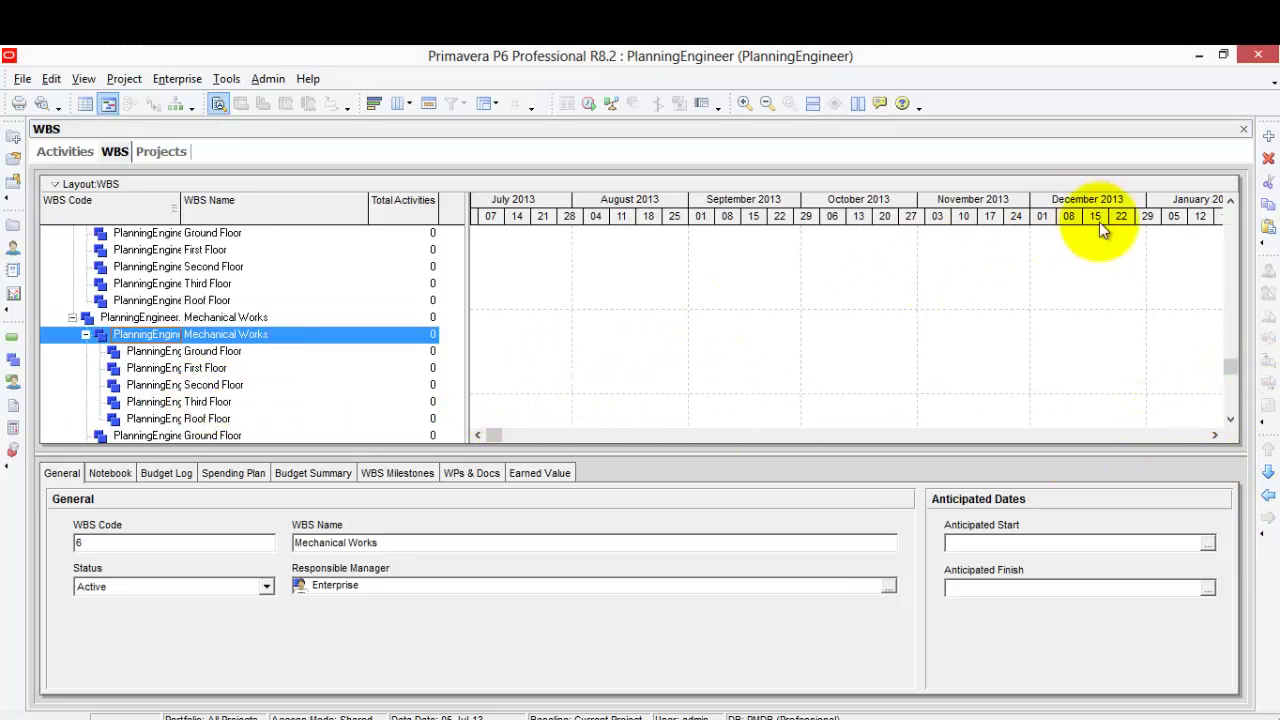
Outdent the duplicated Mechanical Works branch one level, and copy the Fire Fighting Works heading text from cell A1782 in the Excel workbook
left_click(1268, 497)
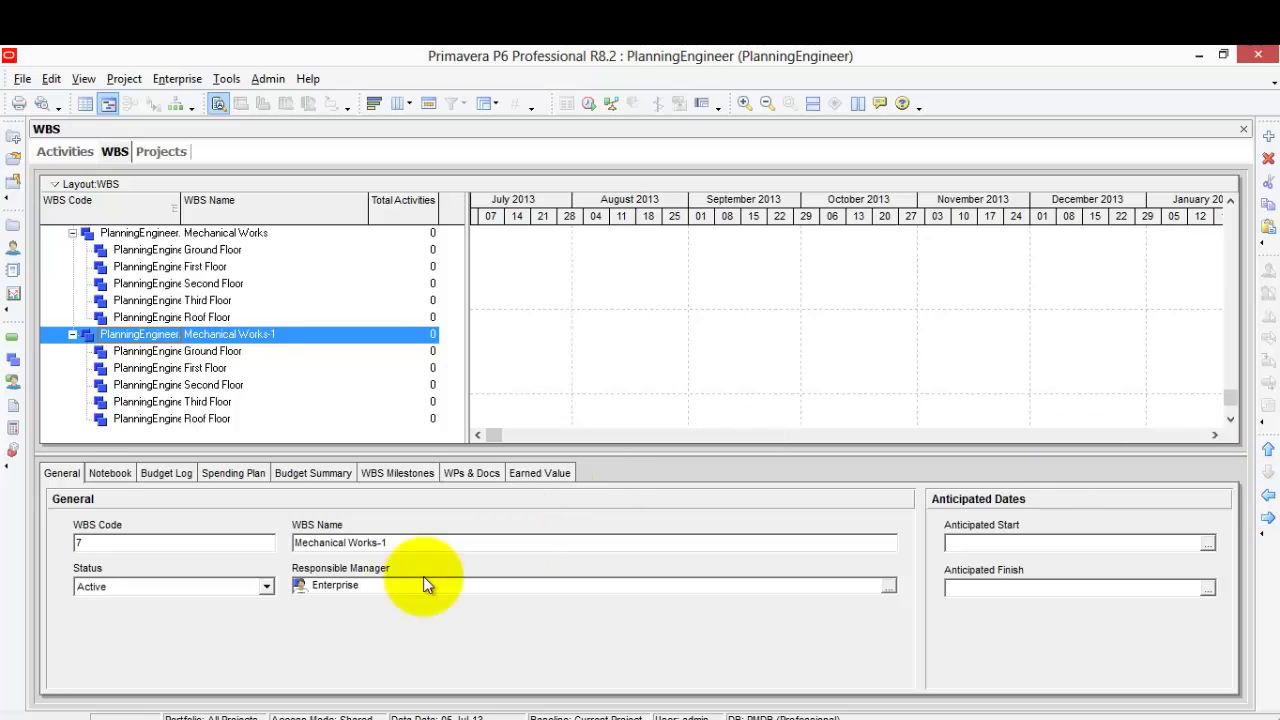
left_click(530, 716)
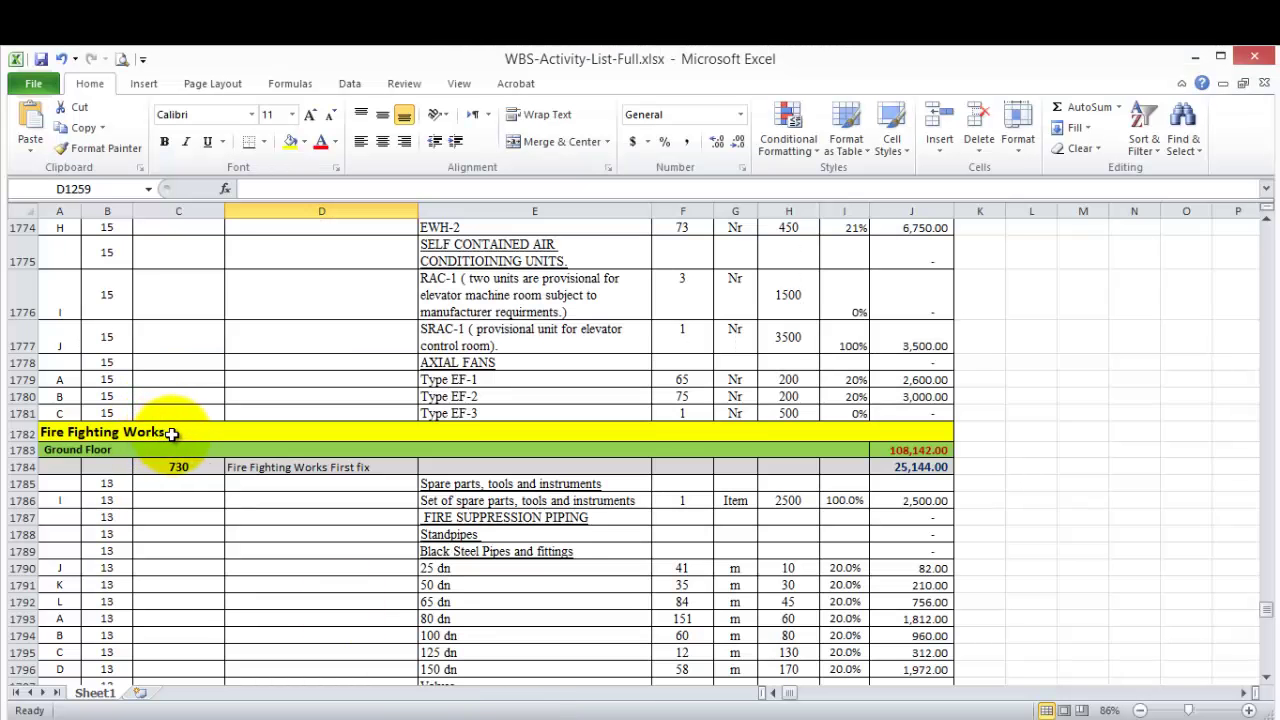
double_click(172, 434)
left_click_drag(172, 434, 42, 434)
right_click(110, 438)
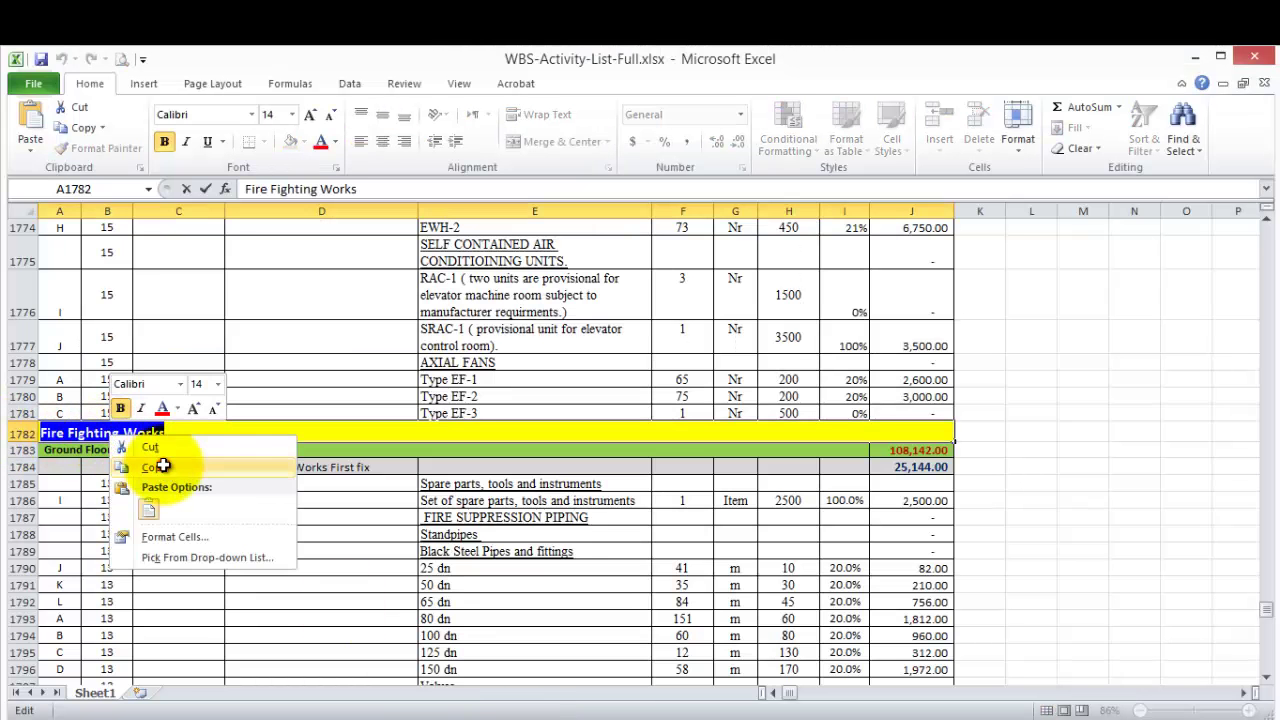
left_click(163, 466)
Return to Primavera P6 and replace the Mechanical Works-1 branch's name with the pasted text Fire Fighting Works
left_click(490, 710)
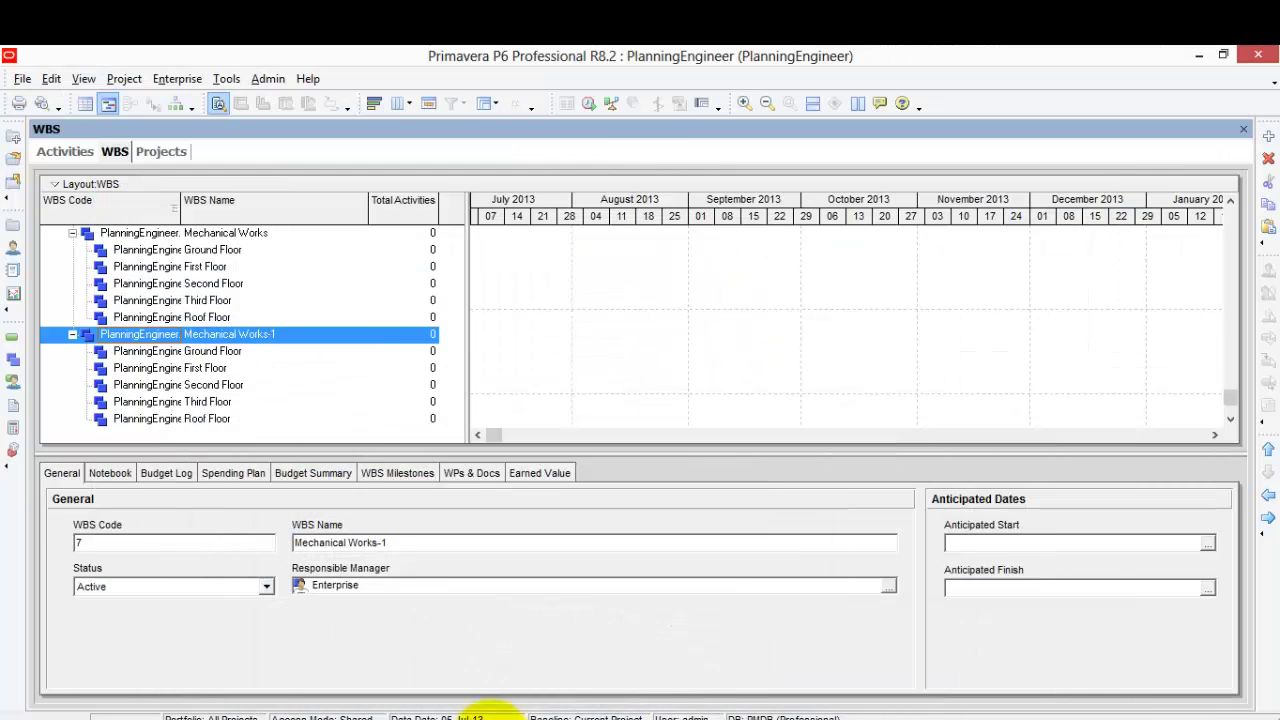
right_click(297, 333)
left_click(326, 409)
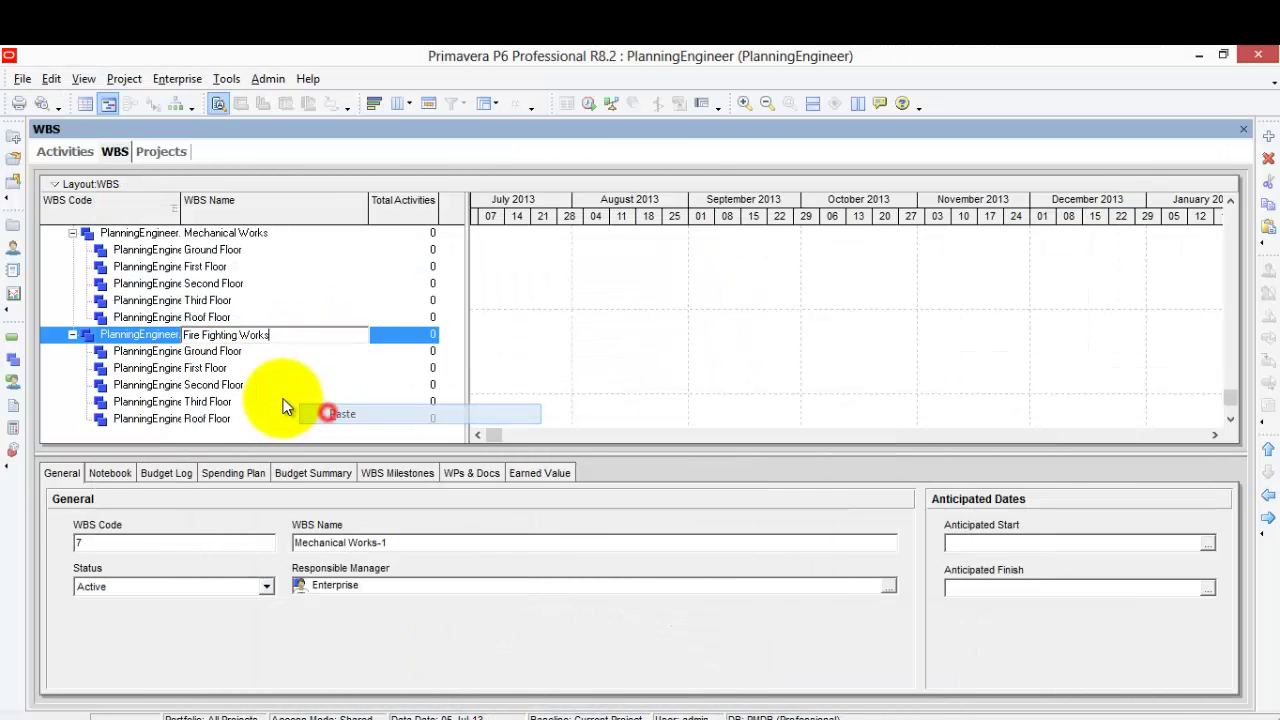
left_click(286, 401)
left_click(211, 334)
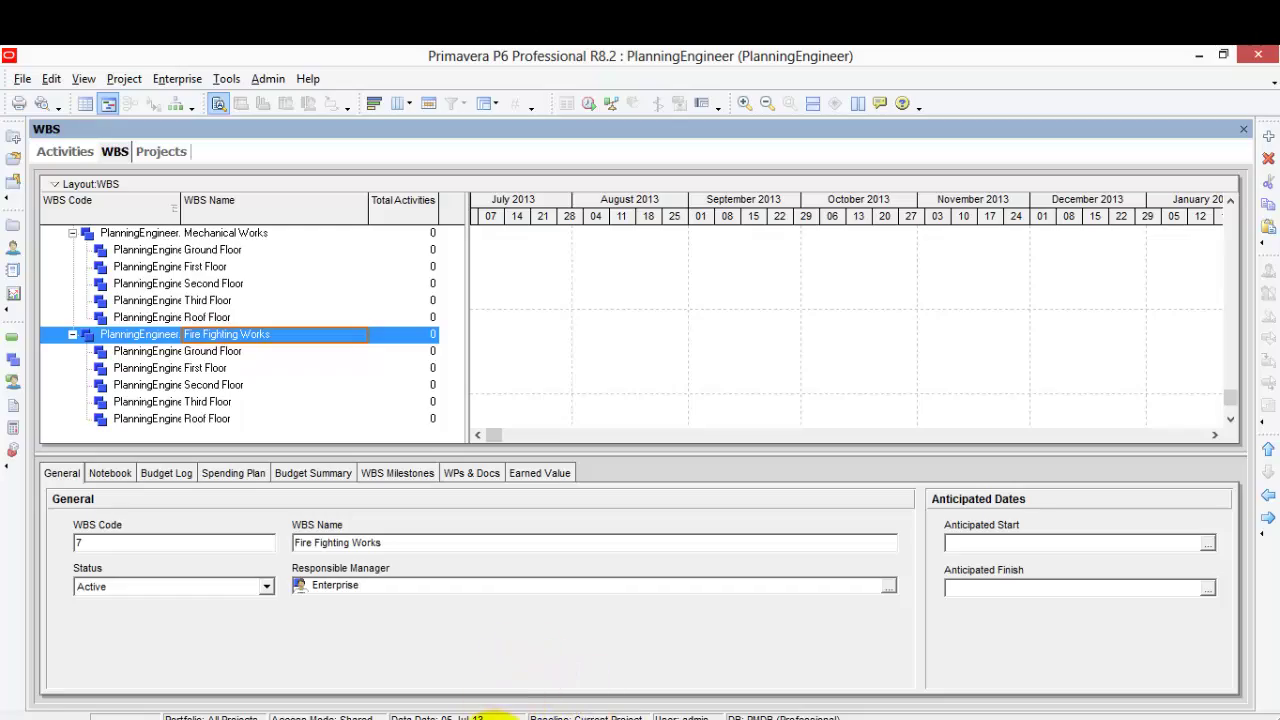
Switch to the Excel workbook, go through the Fire Fighting Works rows and copy the CONVEYING SYSTEMS heading text from cell A2033
left_click(495, 717)
scroll(300, 472, "down", 18)
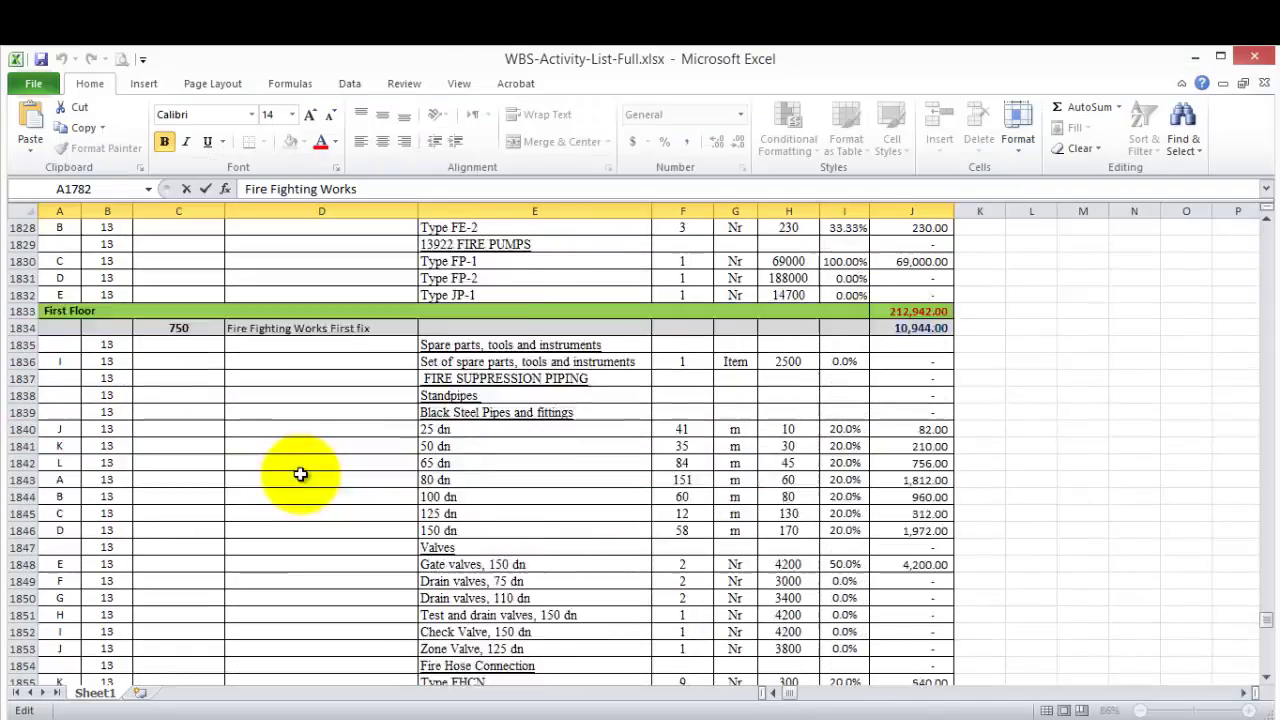
scroll(300, 473, "down", 20)
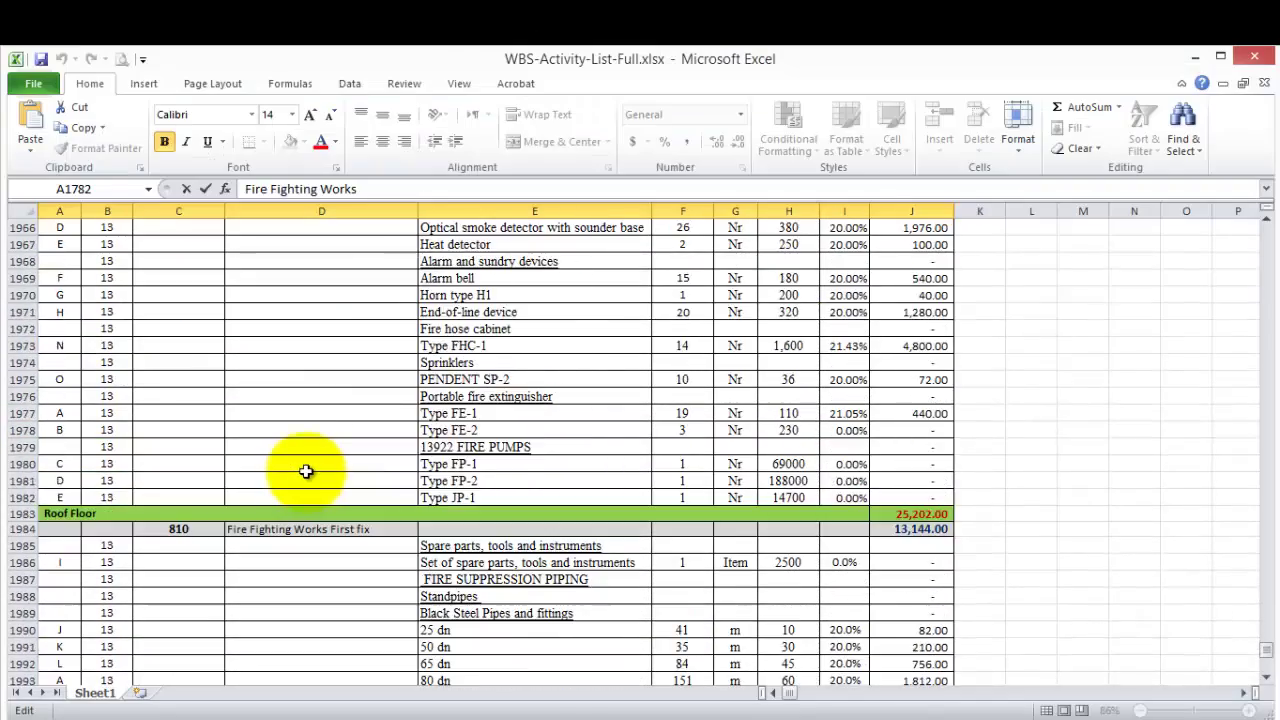
scroll(306, 471, "down", 20)
scroll(306, 471, "up", 5)
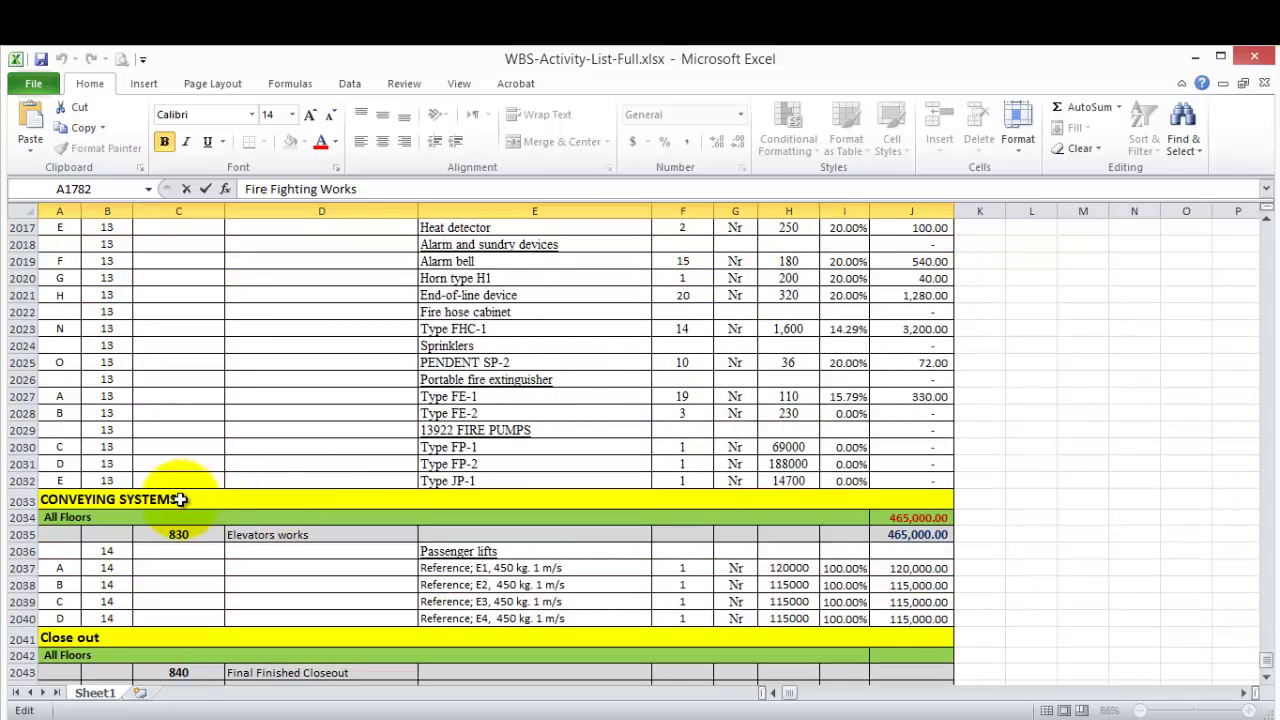
double_click(180, 499)
left_click_drag(142, 500, 180, 499)
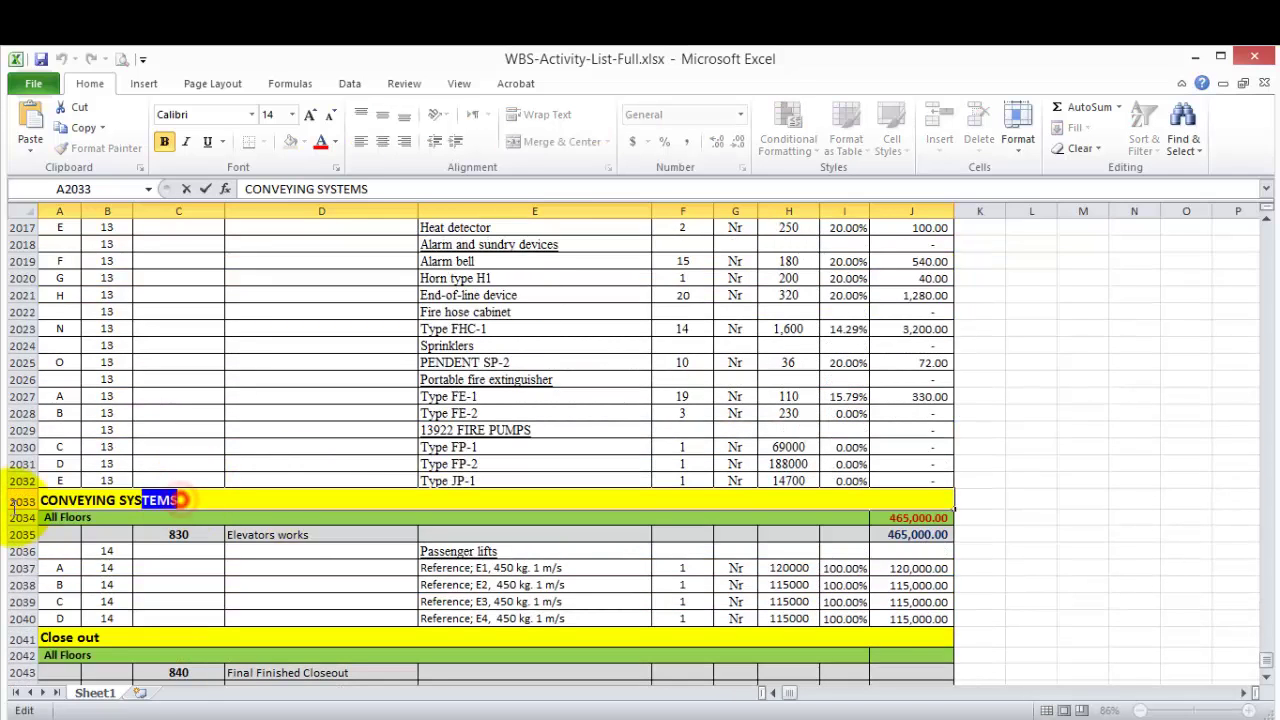
right_click(76, 500)
left_click(124, 532)
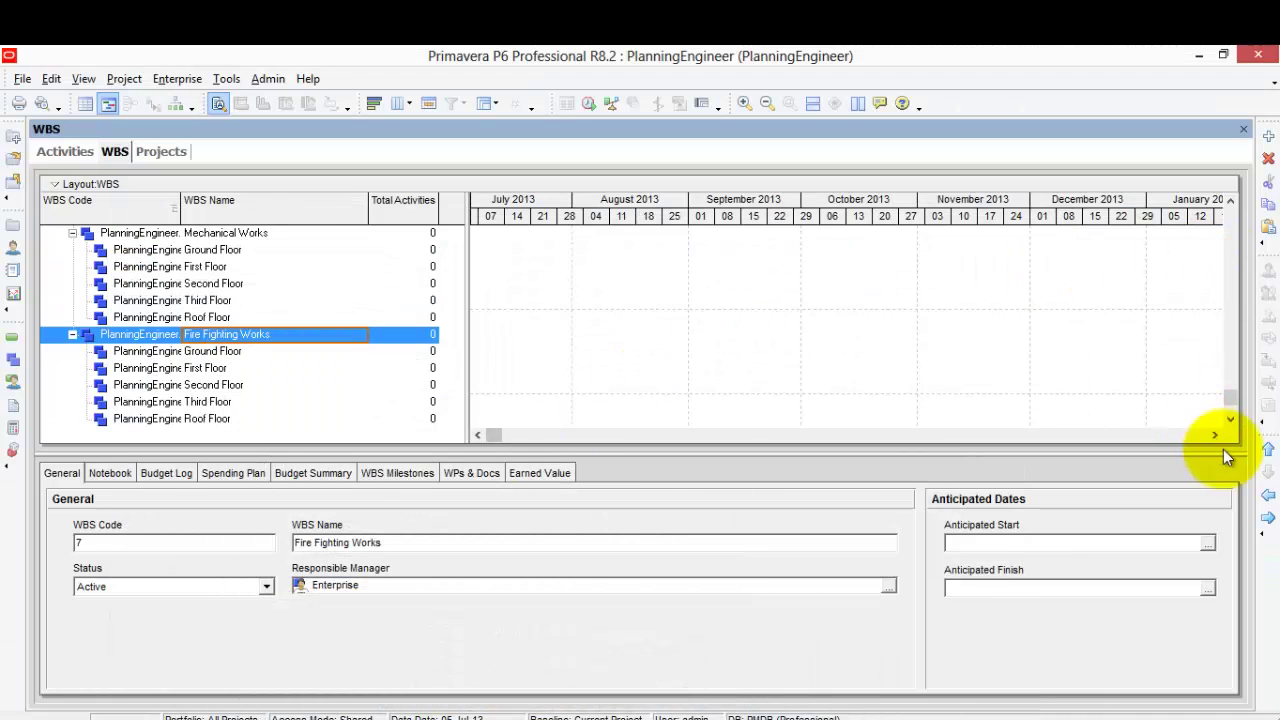
Return to Primavera P6 and add a WBS element at the same level as Fire Fighting Works, named CONVEYING SYSTEMS
left_click(1268, 138)
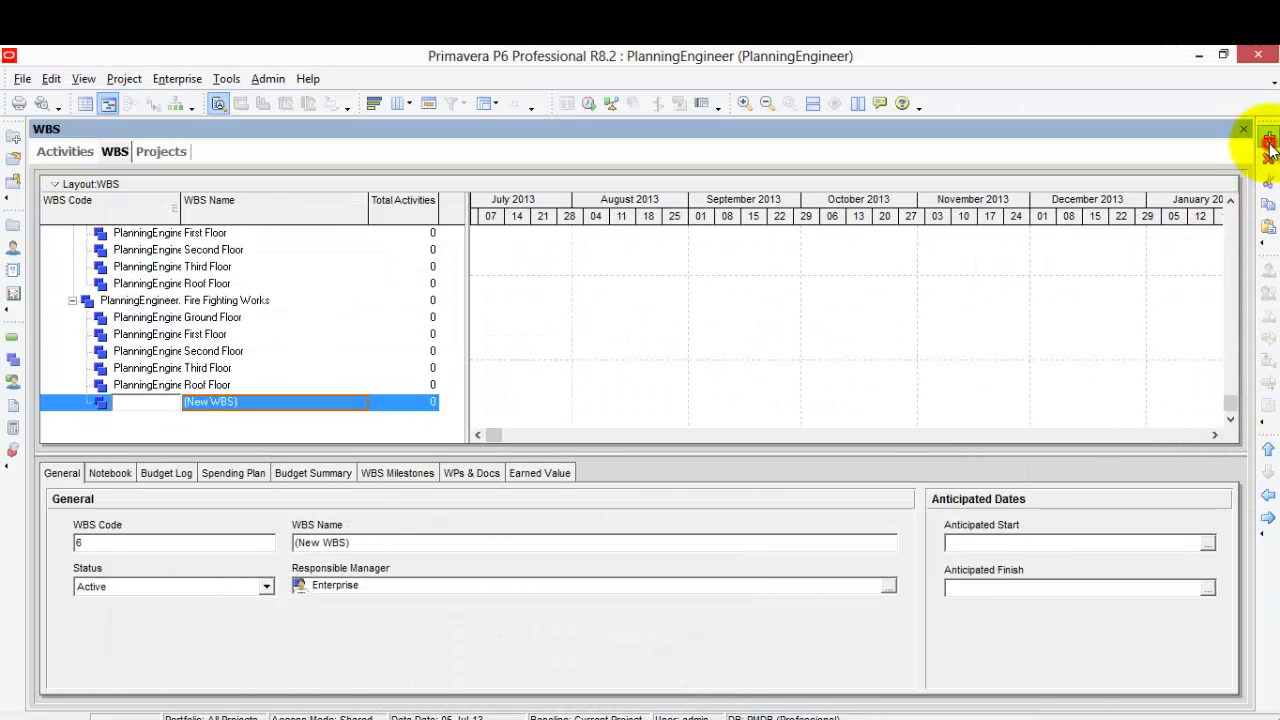
left_click(1269, 496)
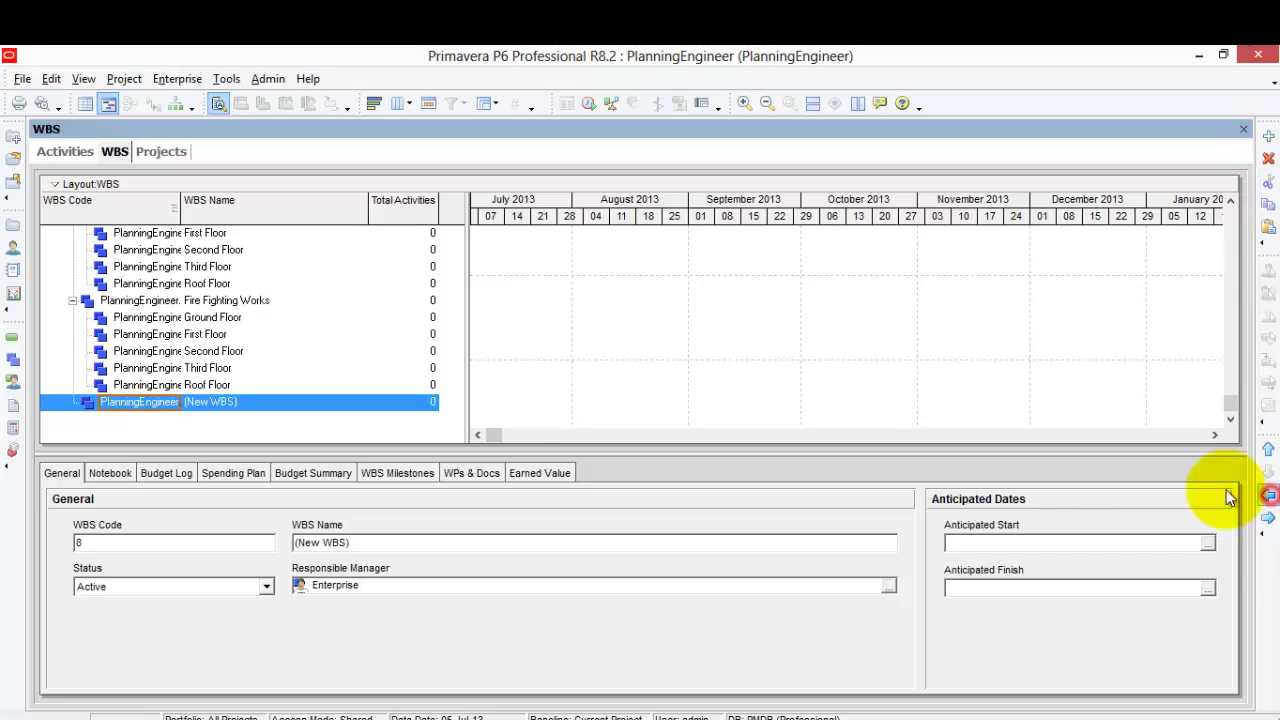
right_click(271, 403)
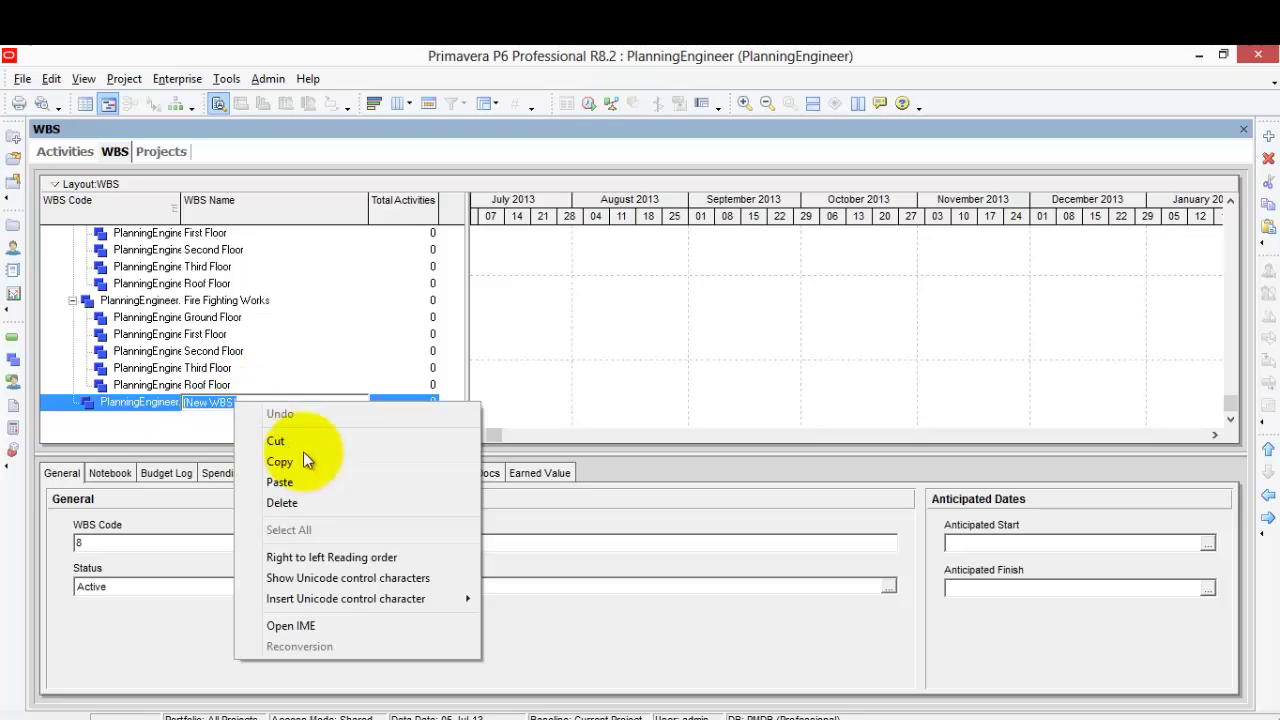
left_click(326, 486)
key("Return")
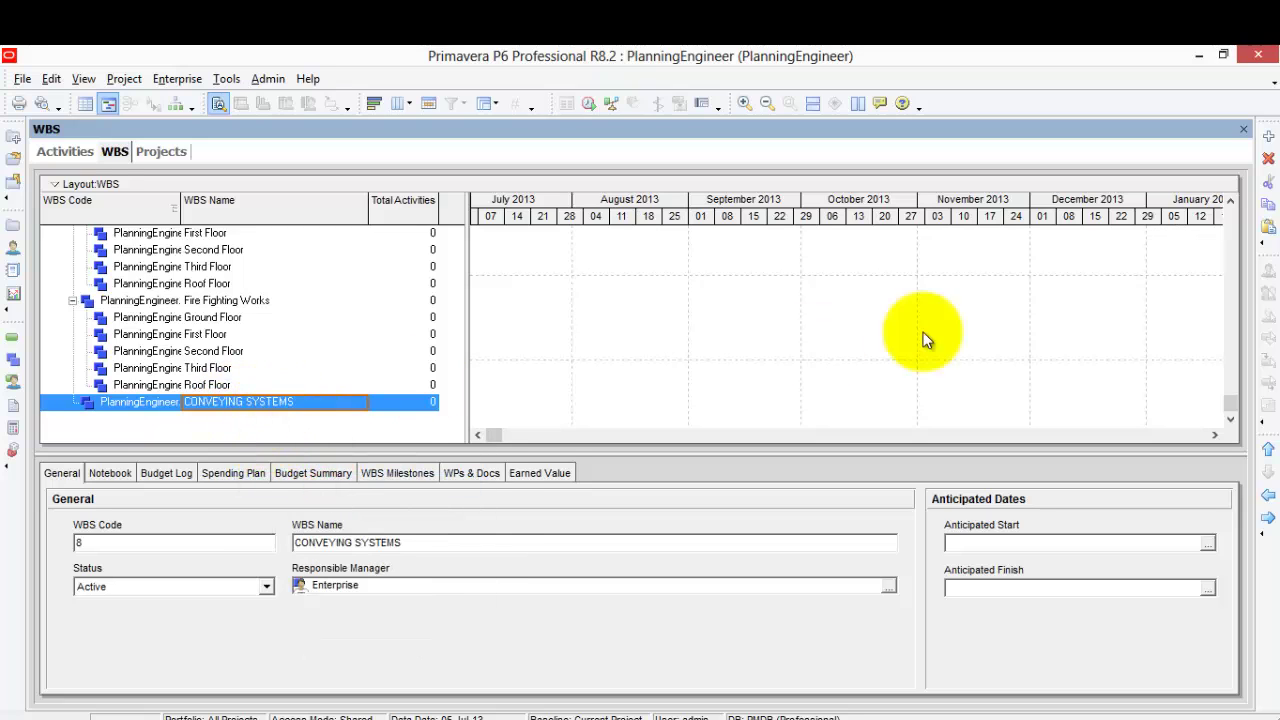
Add a new child element under CONVEYING SYSTEMS, and copy the All Floors heading text from cell A2034 in the Excel workbook
left_click(1268, 135)
key("alt+Tab")
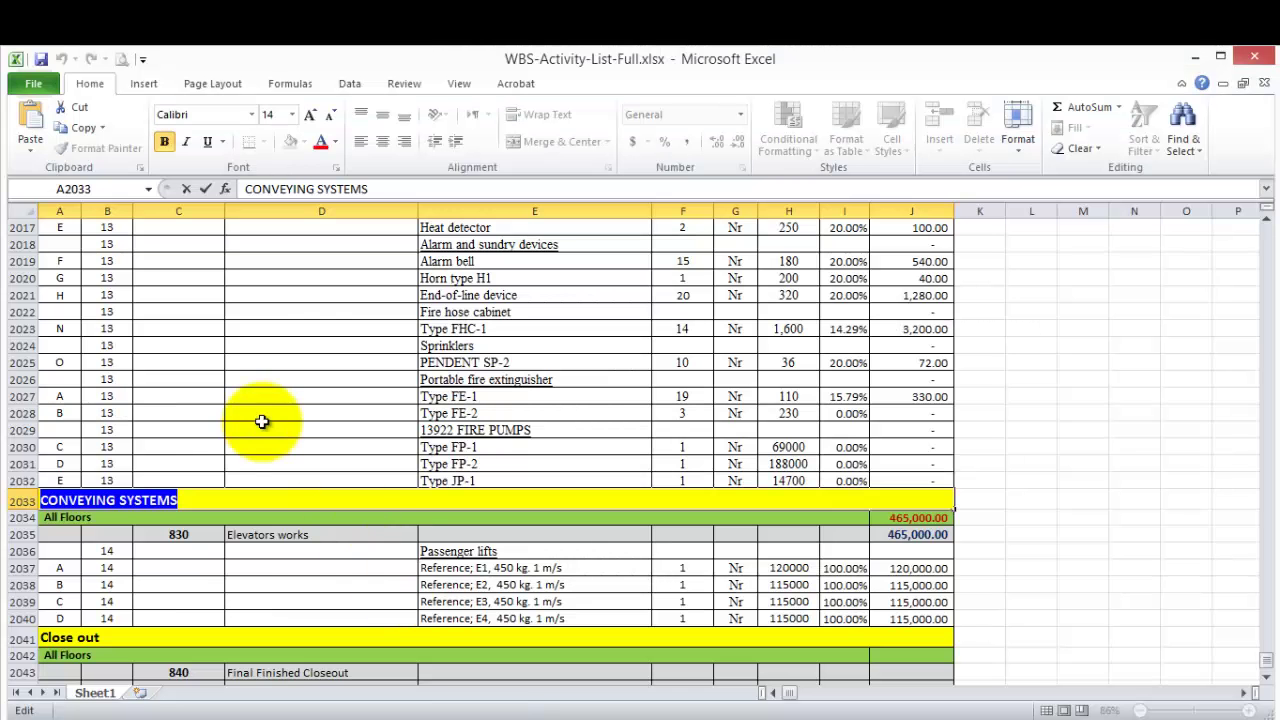
double_click(88, 518)
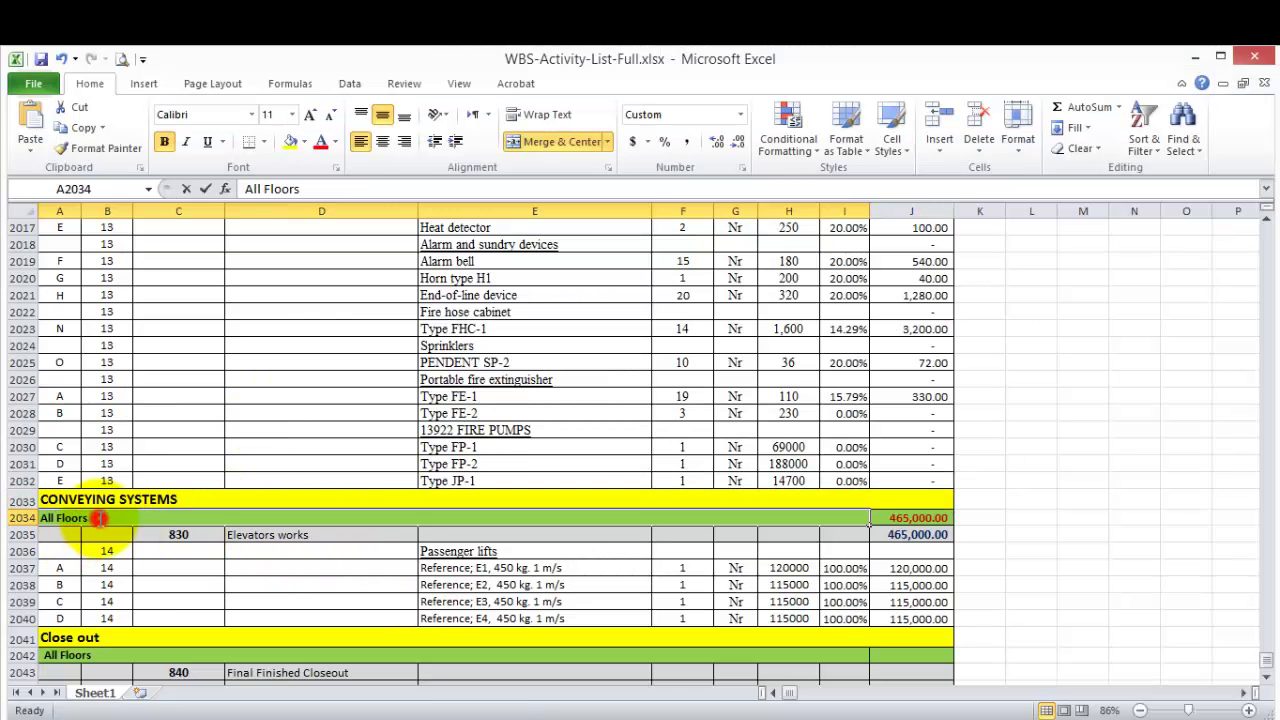
key("shift+Home")
right_click(88, 518)
left_click(128, 541)
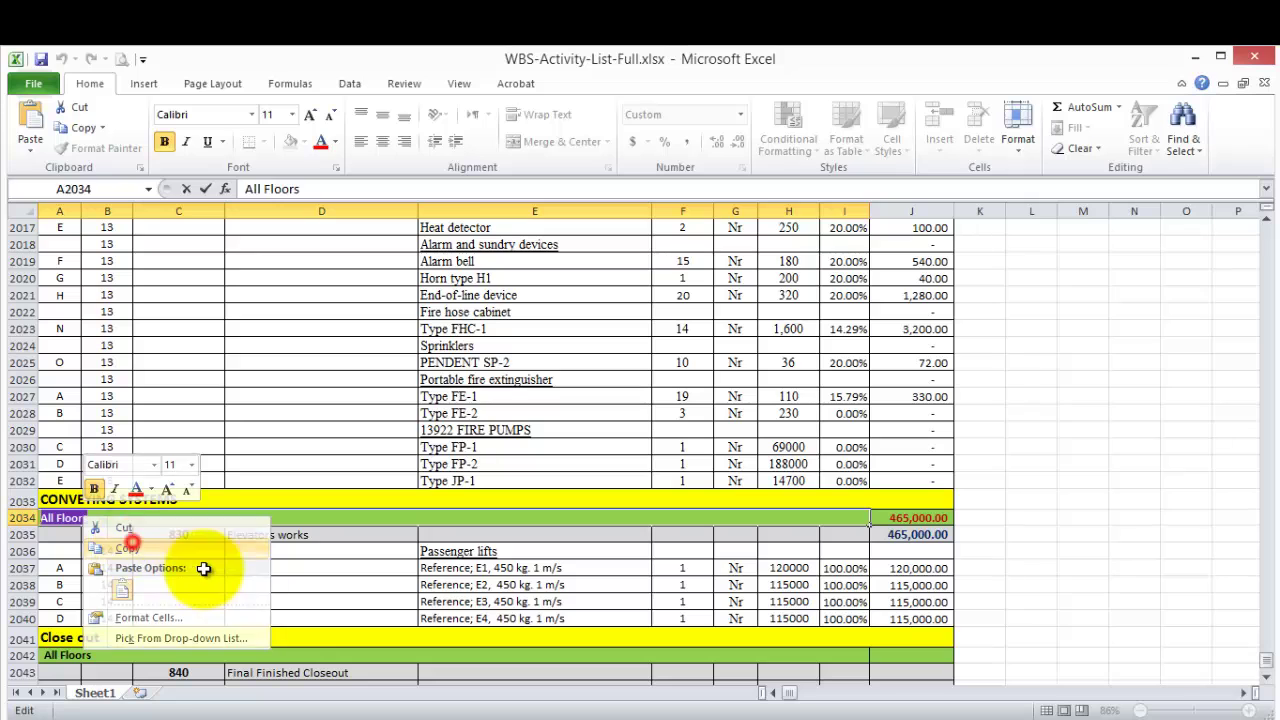
left_click(200, 567)
Return to Primavera P6 and name the new element under CONVEYING SYSTEMS with the pasted text All Floors
key("alt+Tab")
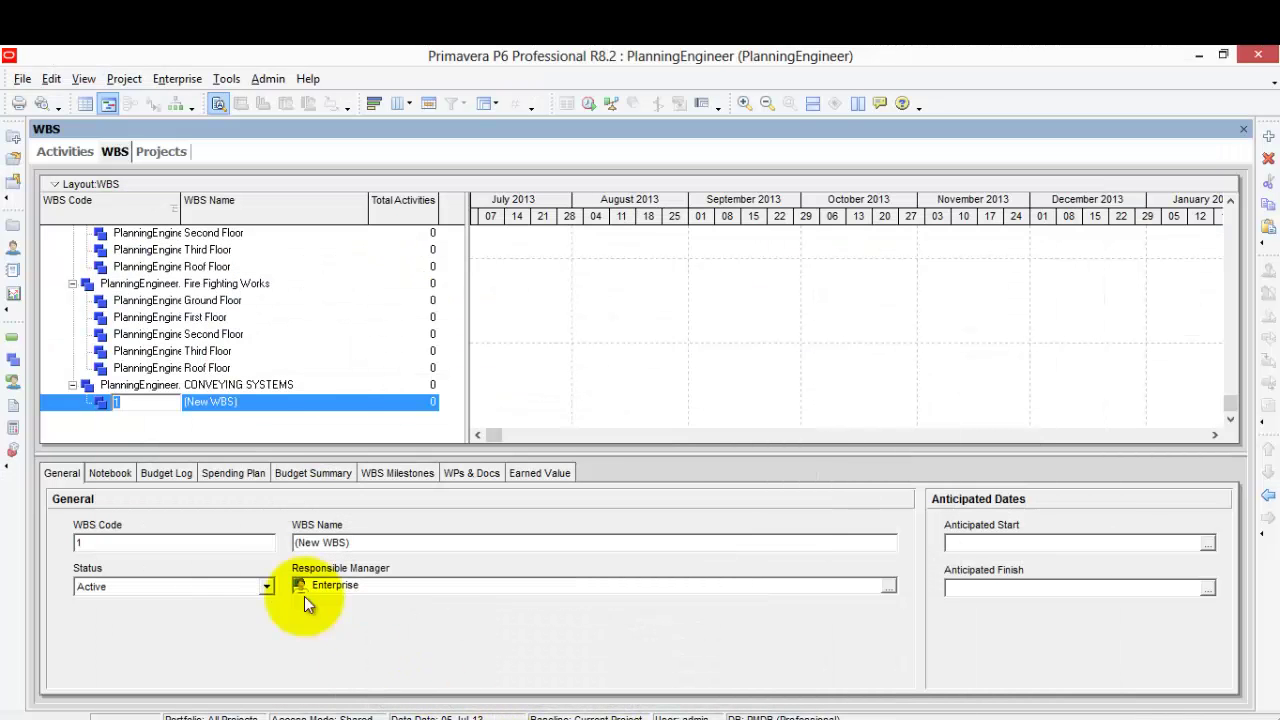
left_click(257, 401)
right_click(240, 402)
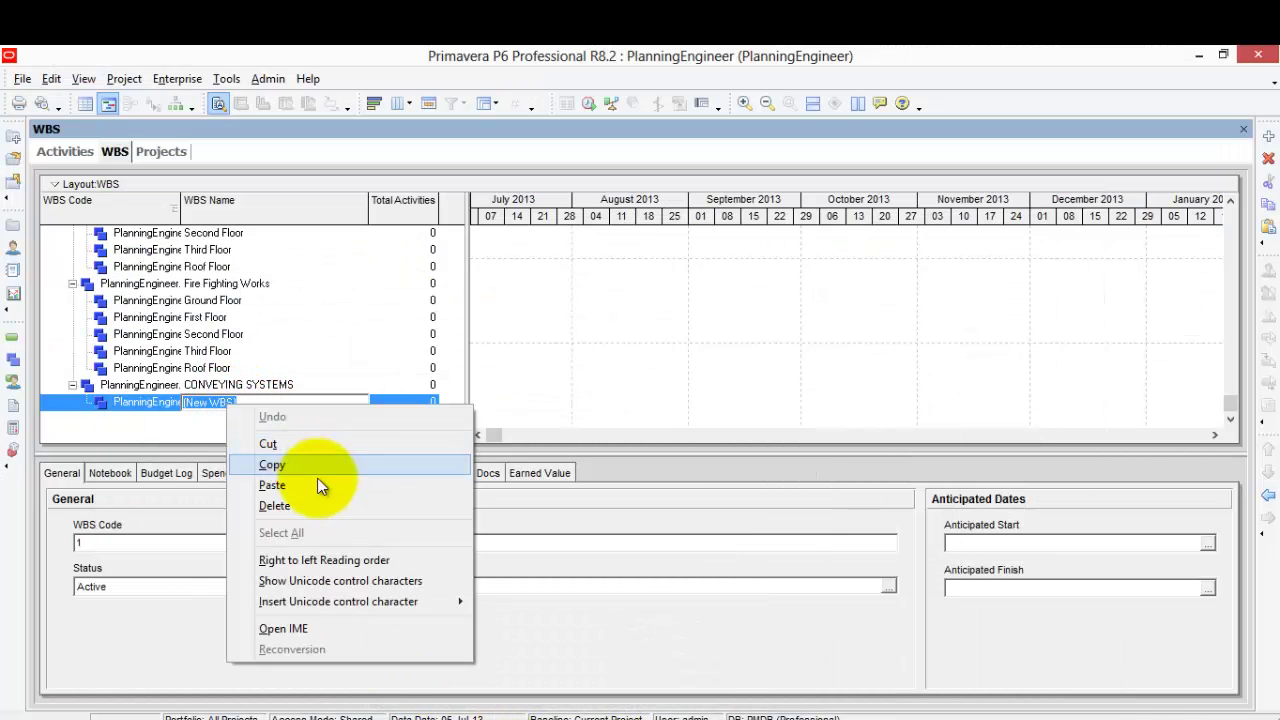
left_click(317, 484)
left_click(271, 423)
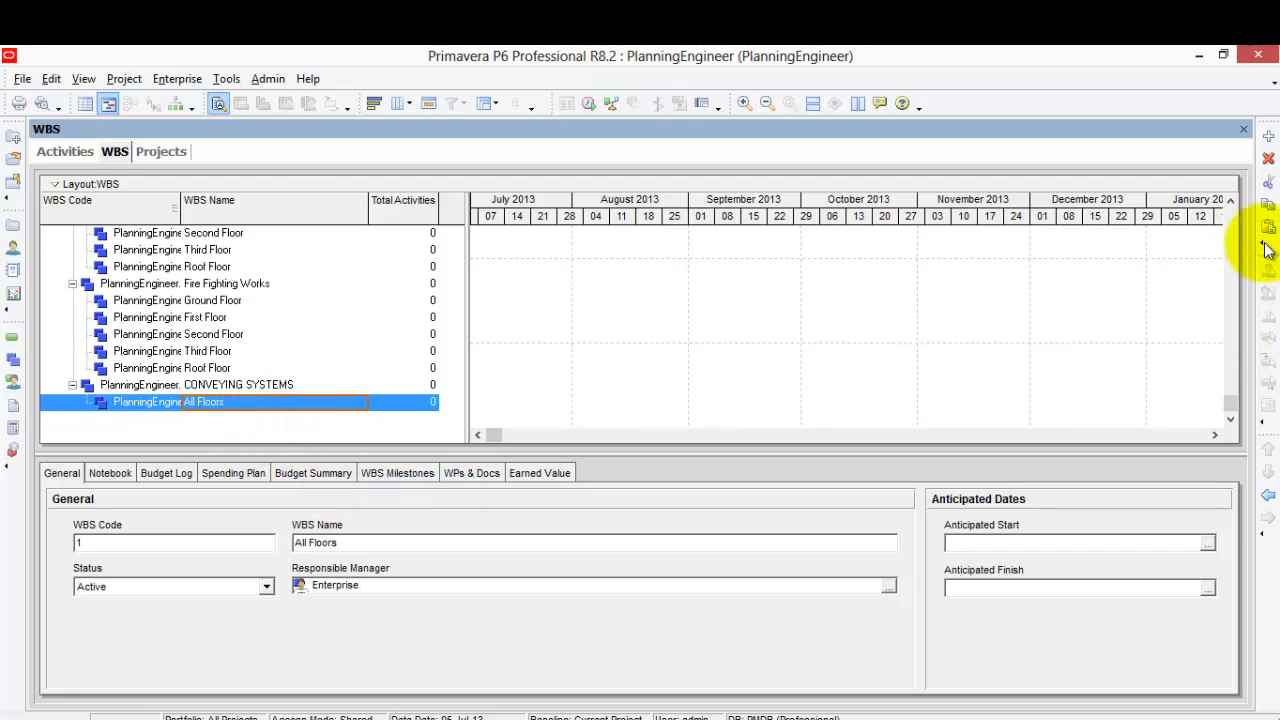
Add a WBS element at the CONVEYING SYSTEMS level, and copy the Close out heading text from cell A2041 in the Excel workbook
left_click(1269, 139)
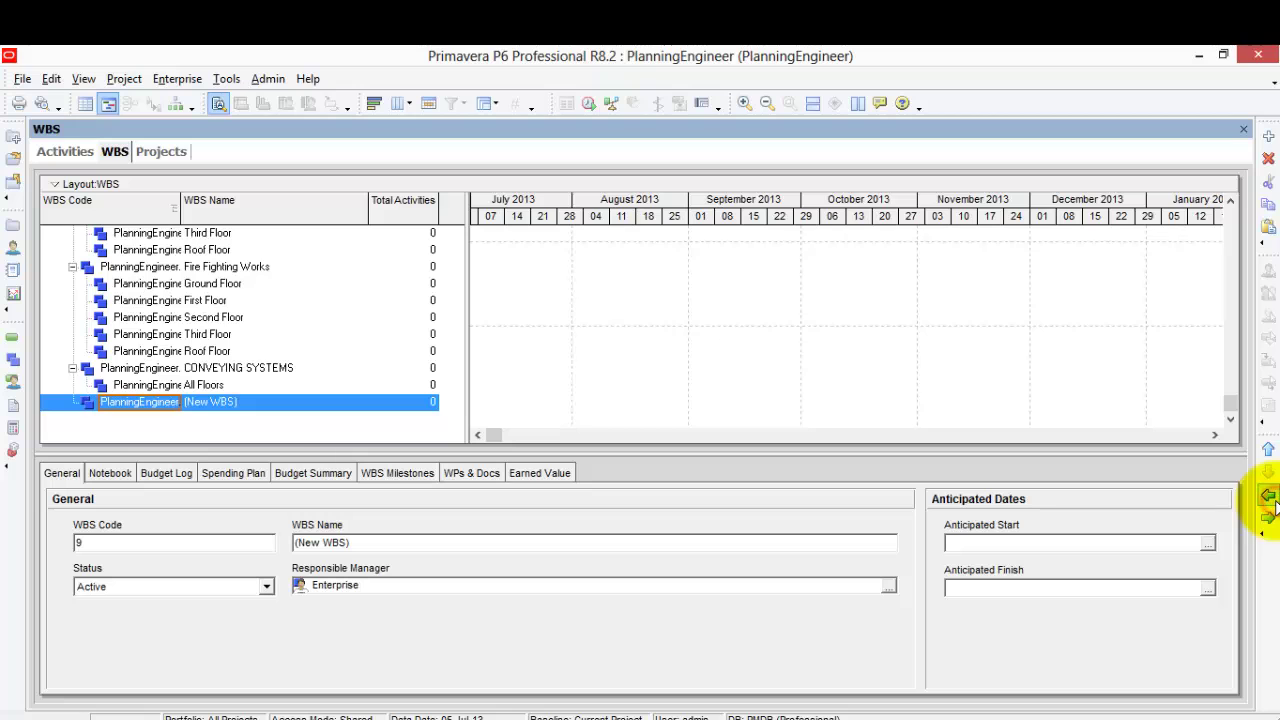
key("alt+Tab")
scroll(222, 470, "down", 1)
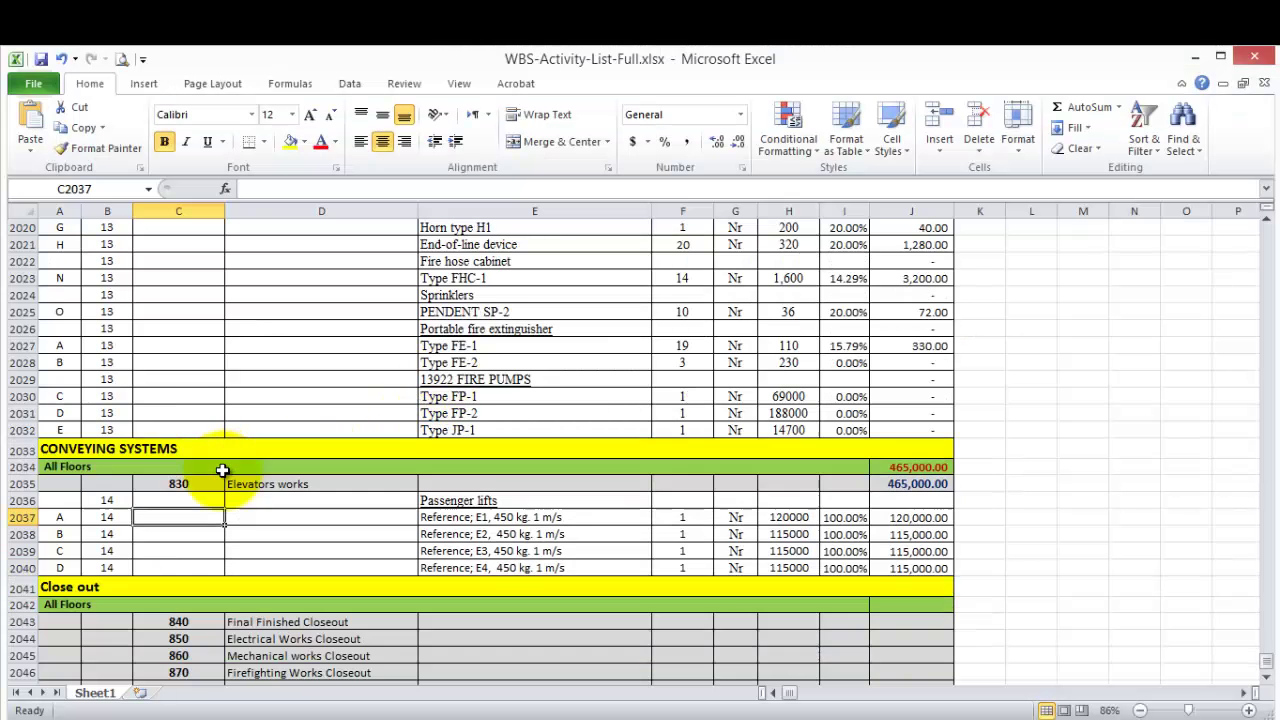
scroll(222, 470, "down", 2)
left_click(120, 489)
double_click(118, 487)
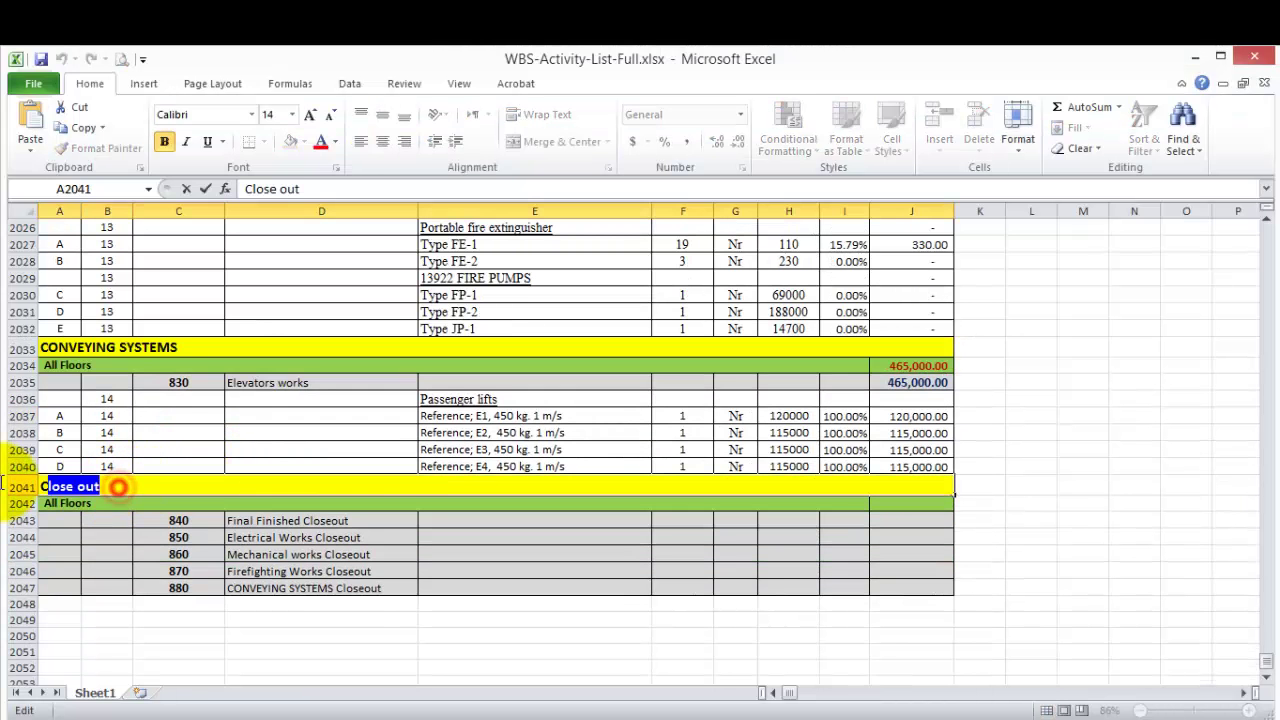
right_click(118, 487)
left_click(142, 516)
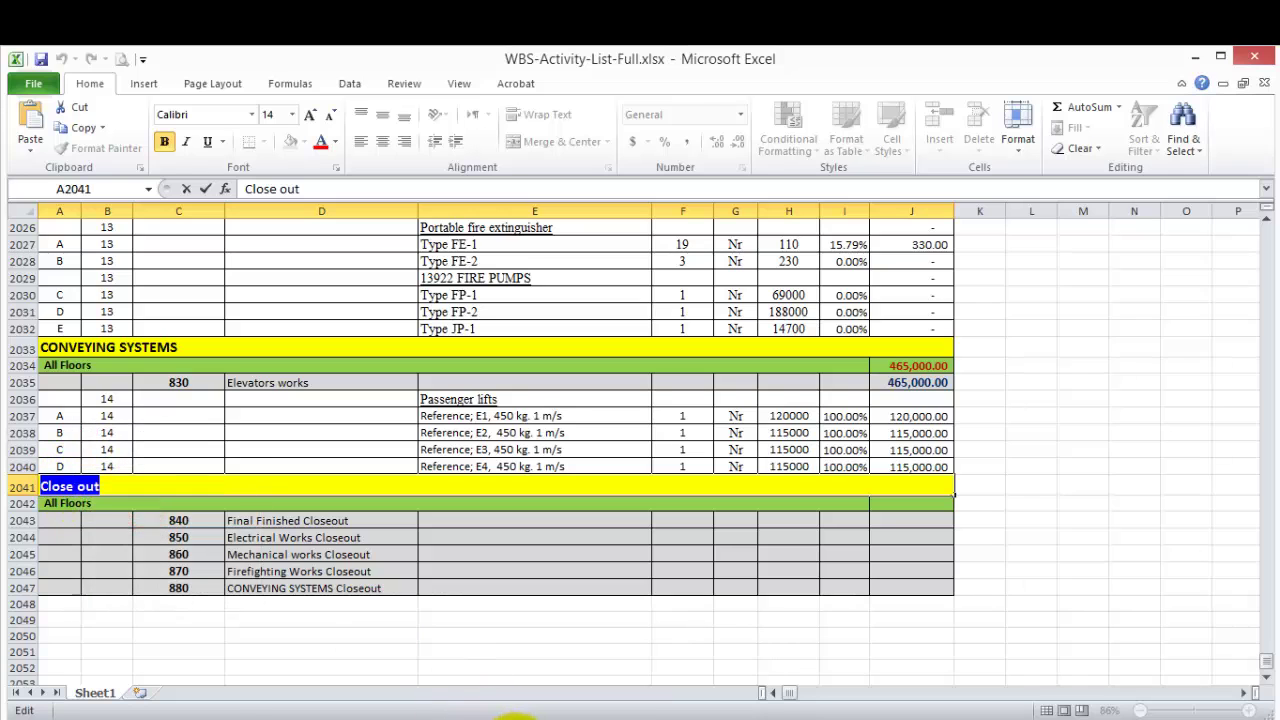
Return to Primavera P6 and name the new last WBS element with the pasted text Close out
key("alt+Tab")
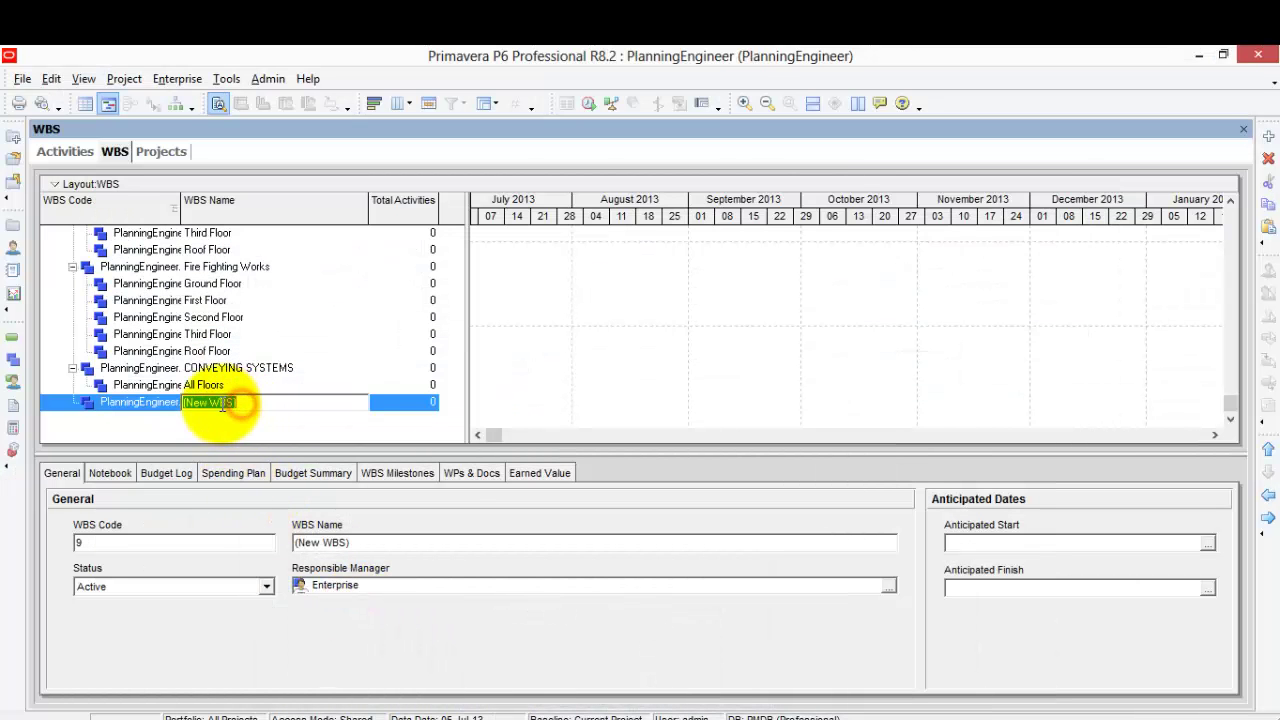
right_click(240, 404)
left_click(280, 484)
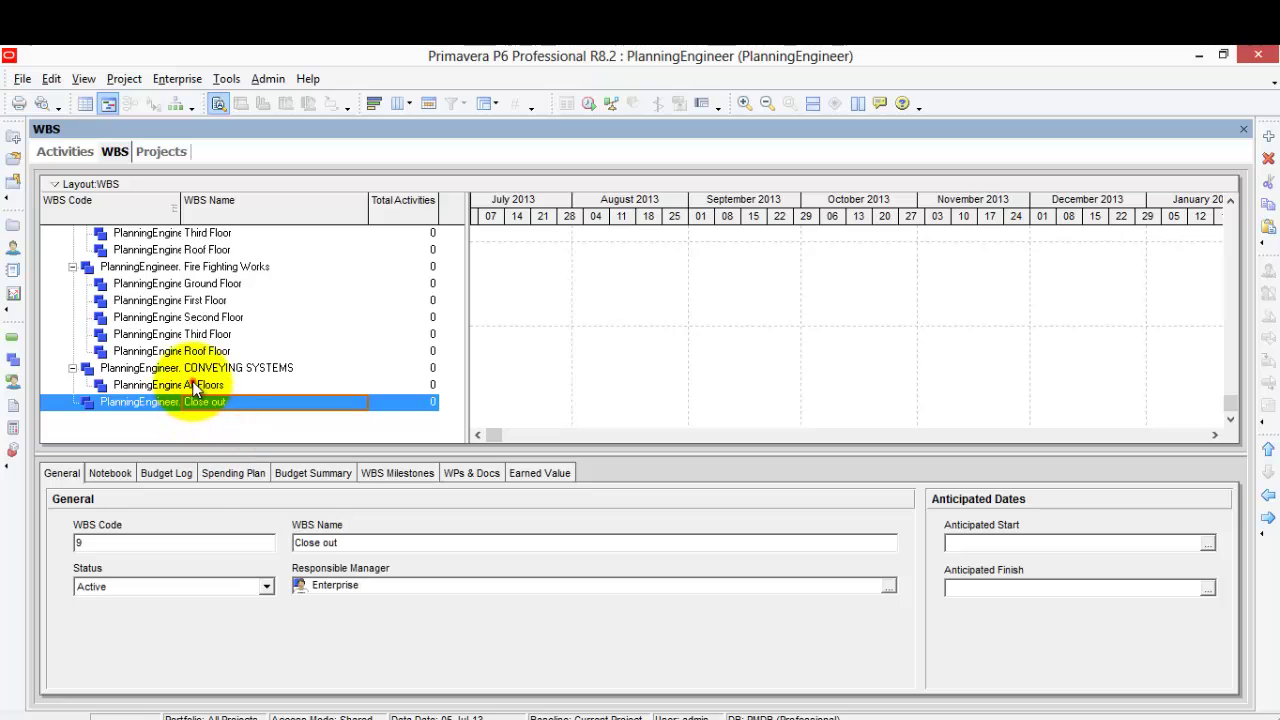
Copy the All Floors element from CONVEYING SYSTEMS and paste it under Close out
right_click(230, 386)
left_click(264, 443)
left_click(214, 400)
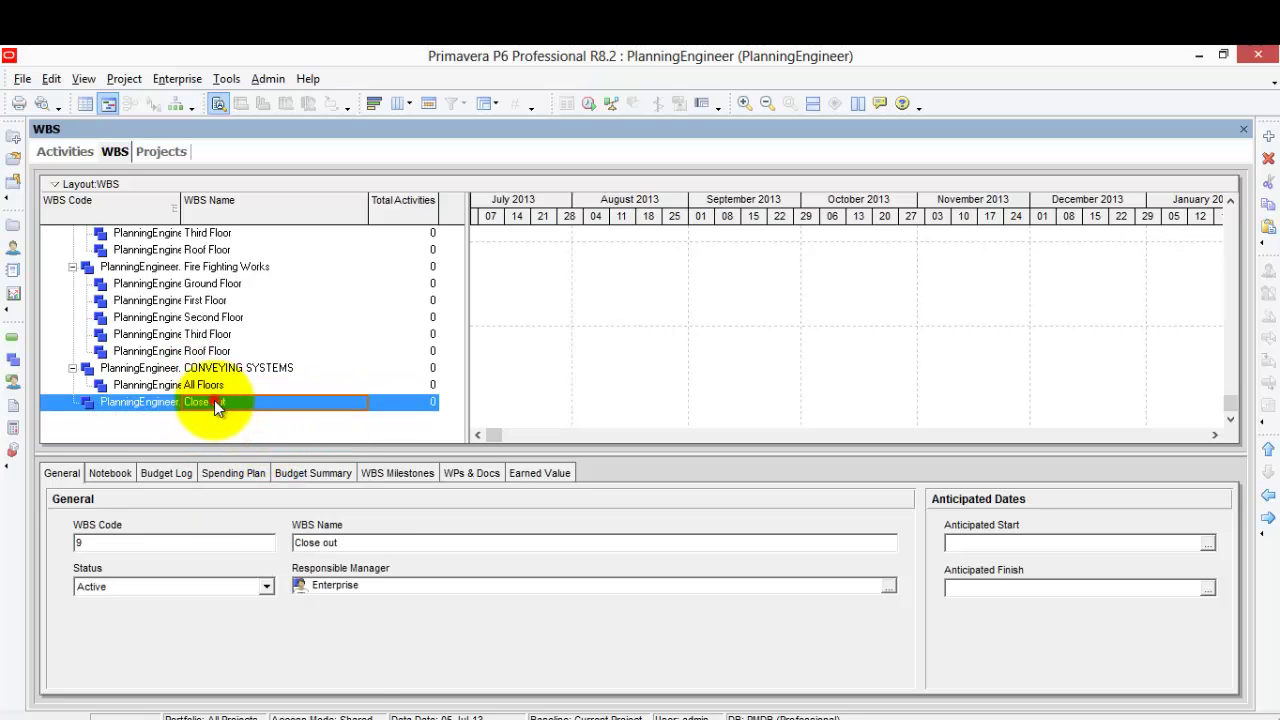
right_click(214, 400)
left_click(280, 484)
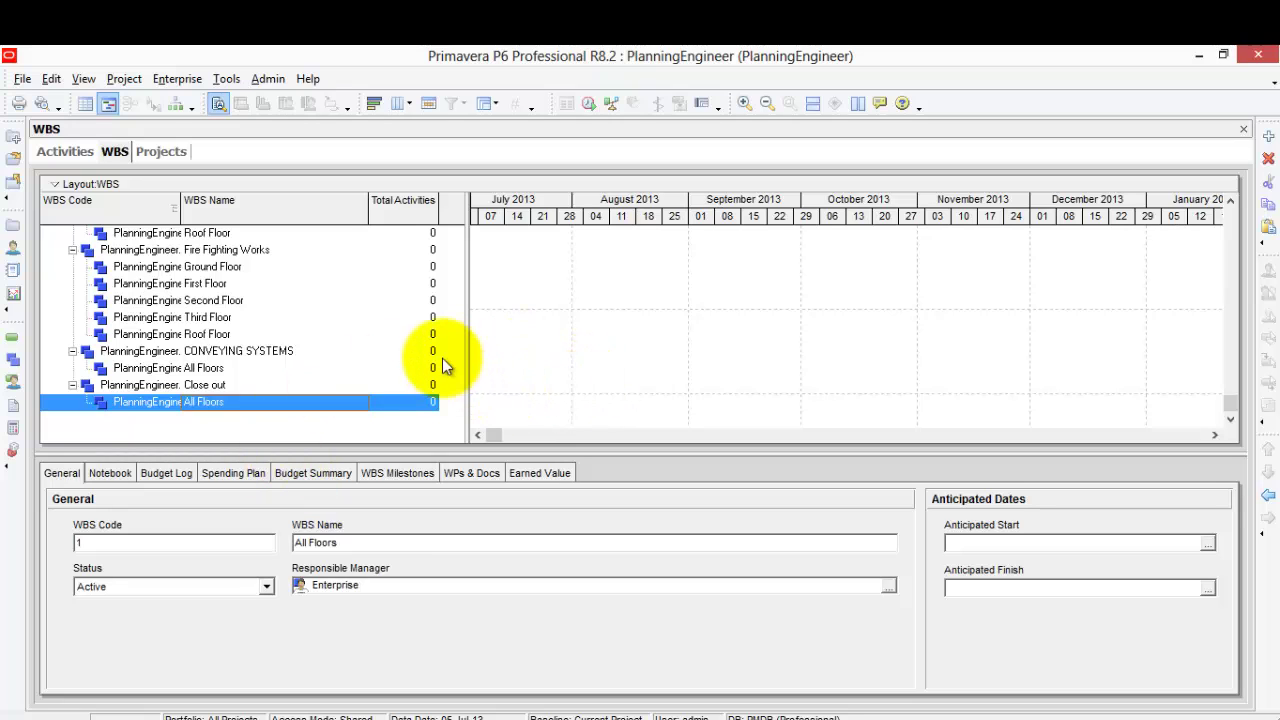
Go back to the start of the WBS hierarchy and enlarge the WBS table's height to show more rows
left_click(196, 317)
scroll(193, 322, "up", 1)
scroll(193, 322, "up", 12)
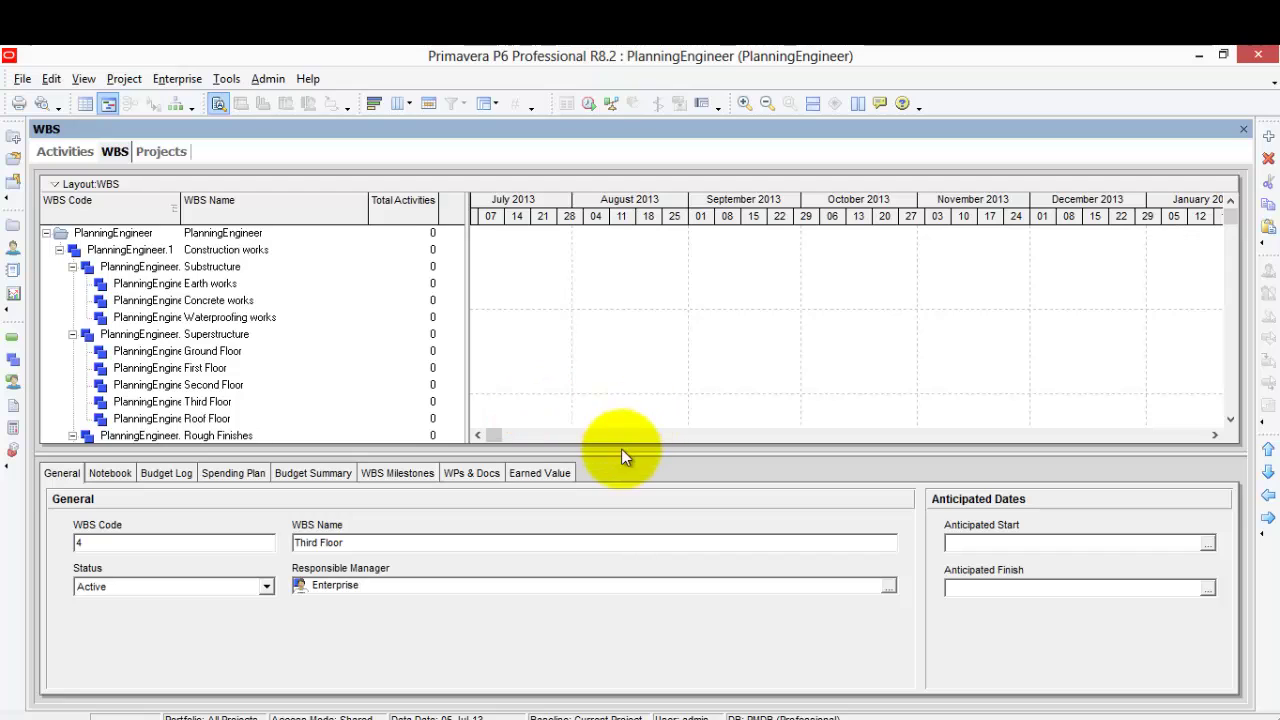
left_click_drag(621, 451, 615, 492)
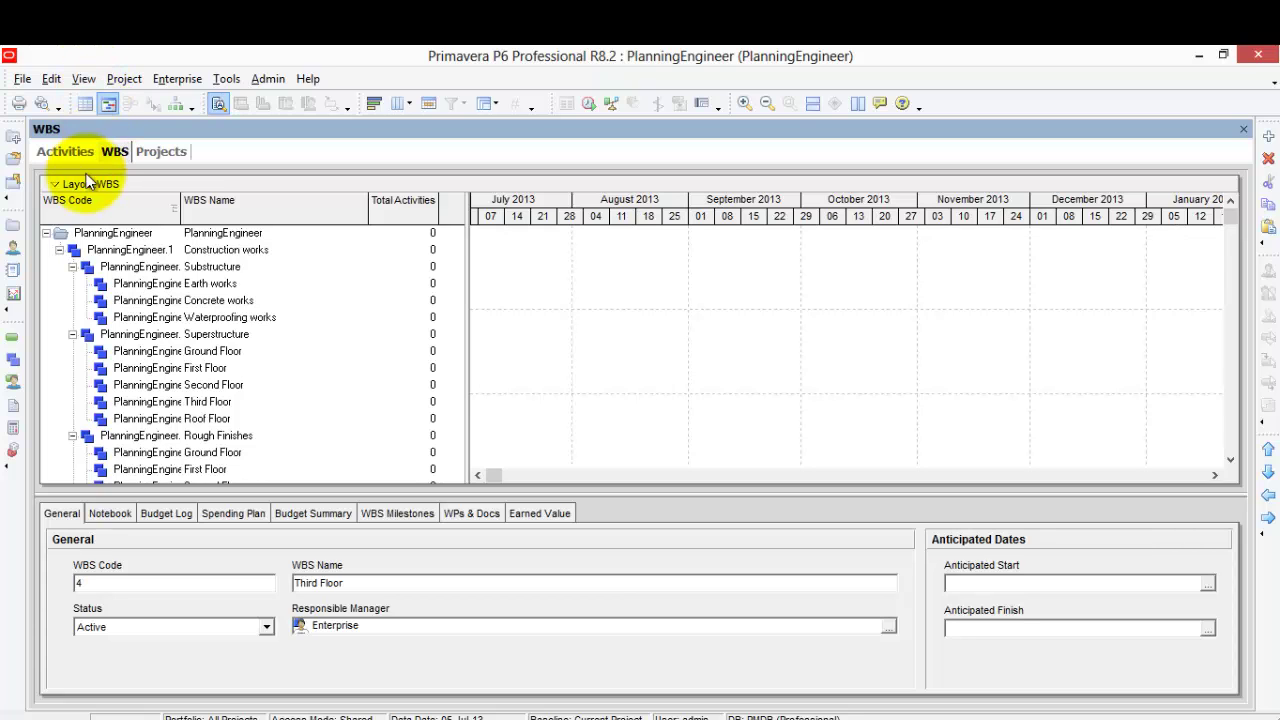
Open the project's Activities view and widen the activity table to include Total Float, examining the WBS bands down to Close out
left_click(128, 77)
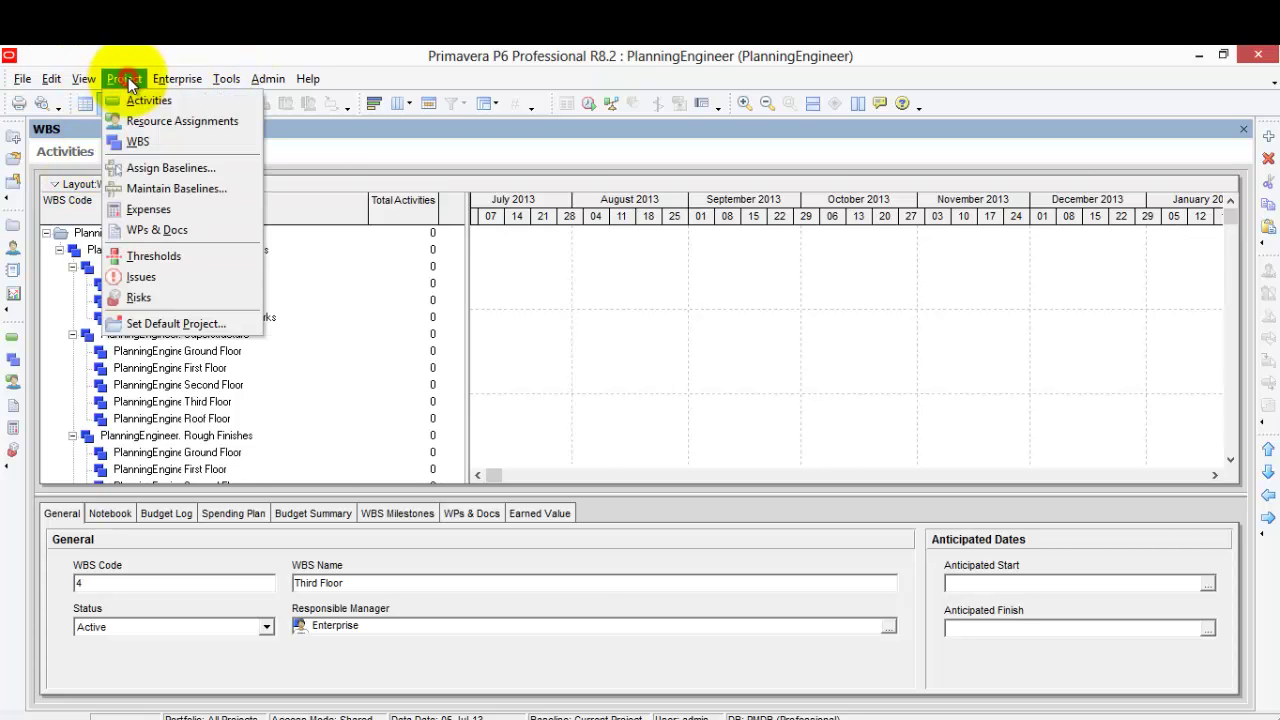
left_click(135, 101)
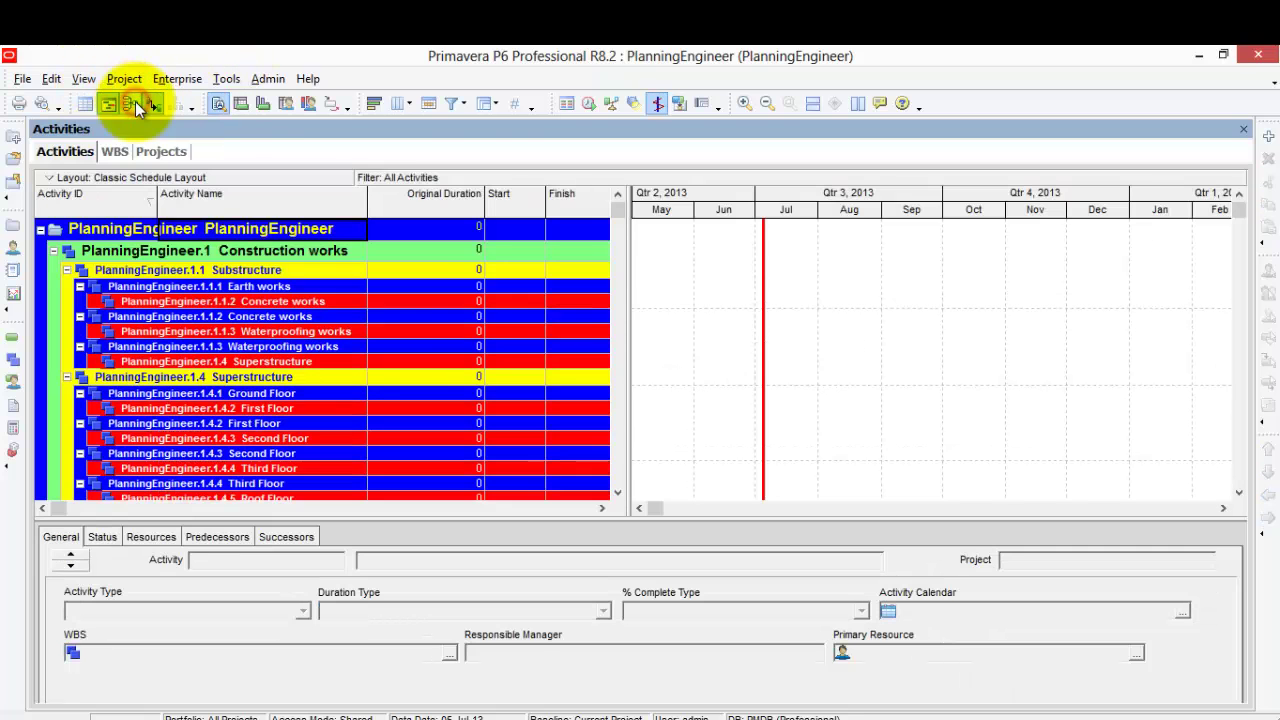
left_click(633, 231)
left_click_drag(633, 231, 795, 254)
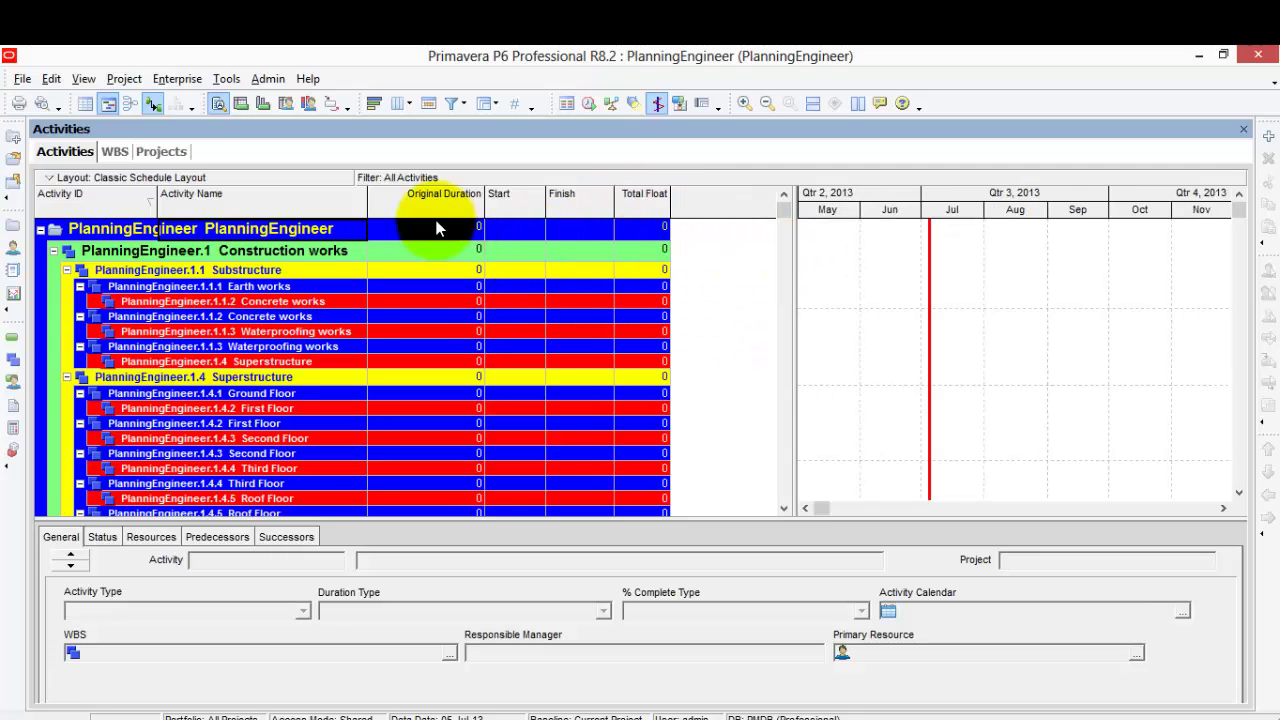
scroll(360, 309, "down", 10)
scroll(360, 309, "down", 4)
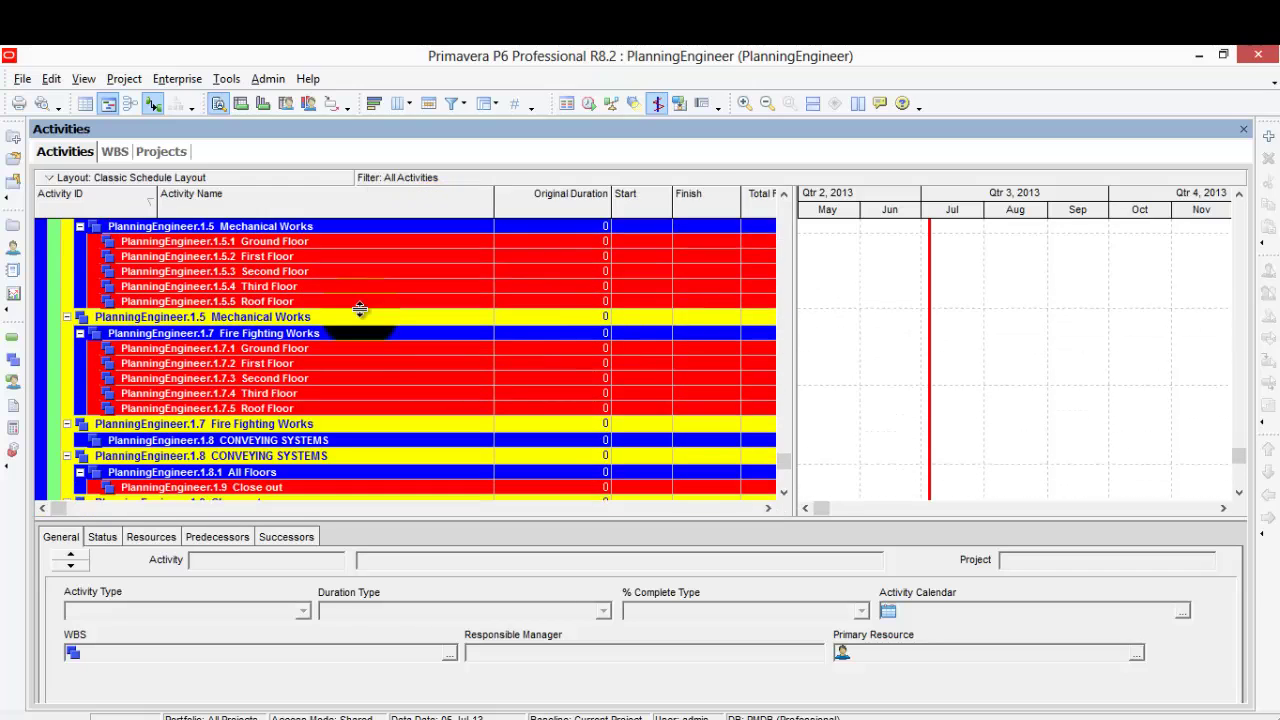